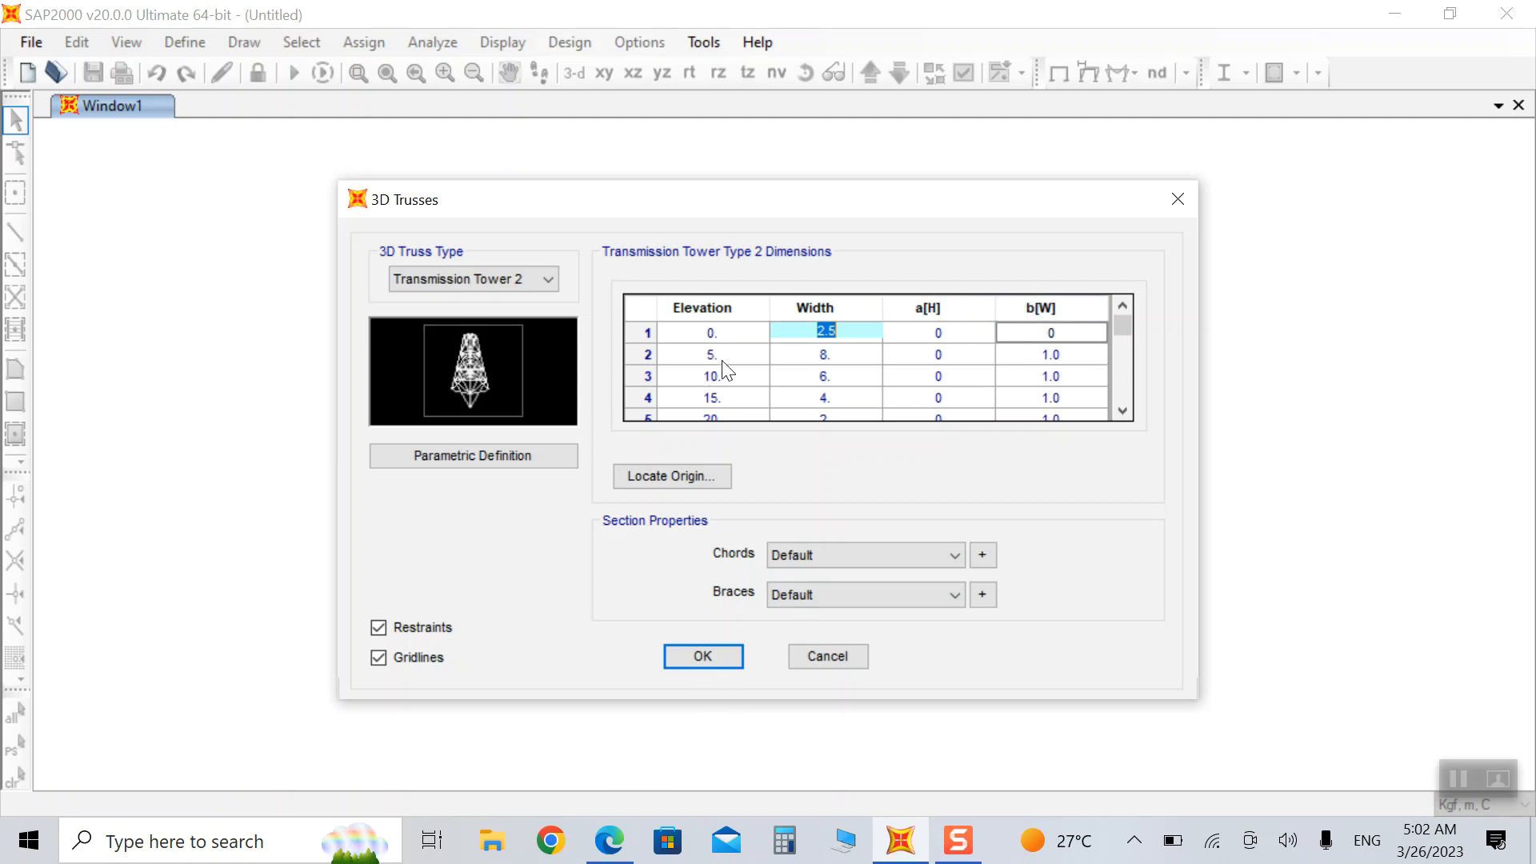
Check the tower dimensions in Tower.pdf and try to set row 1's b[W] value to 2 in the tower table.
key(Tab)
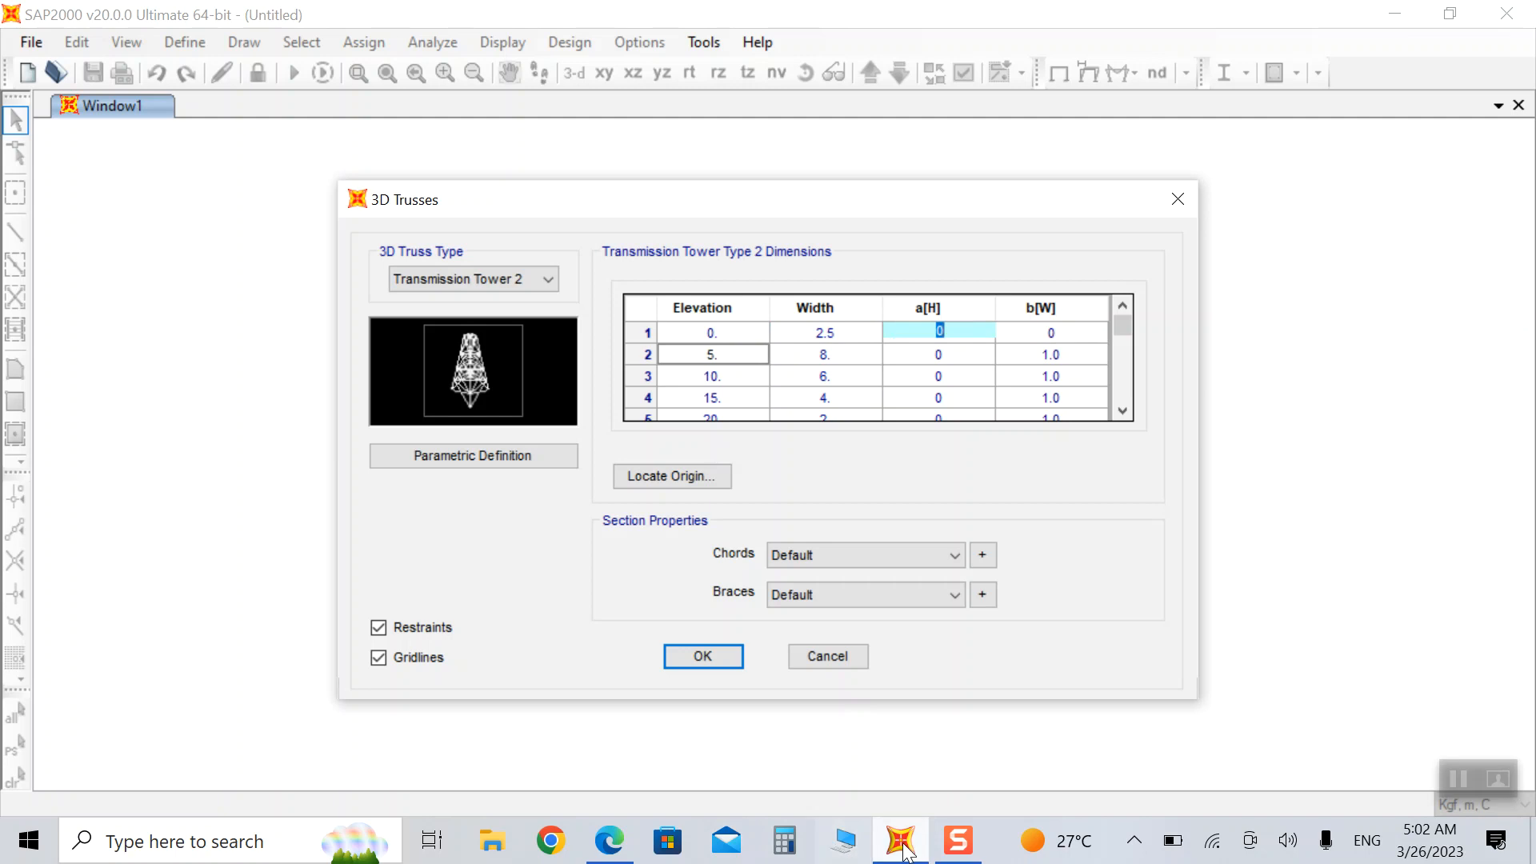
click(609, 840)
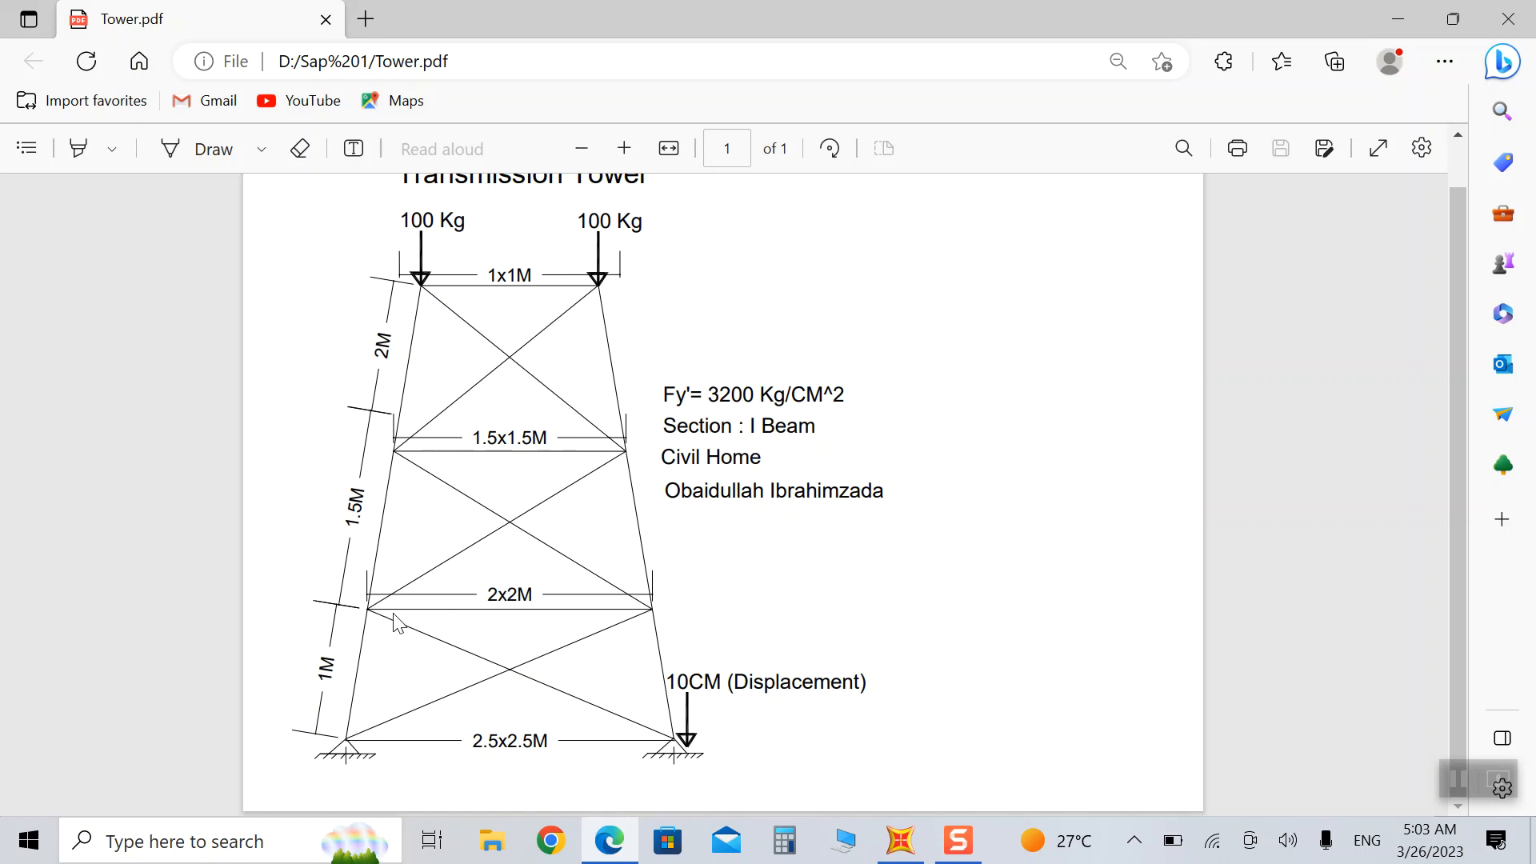
click(900, 839)
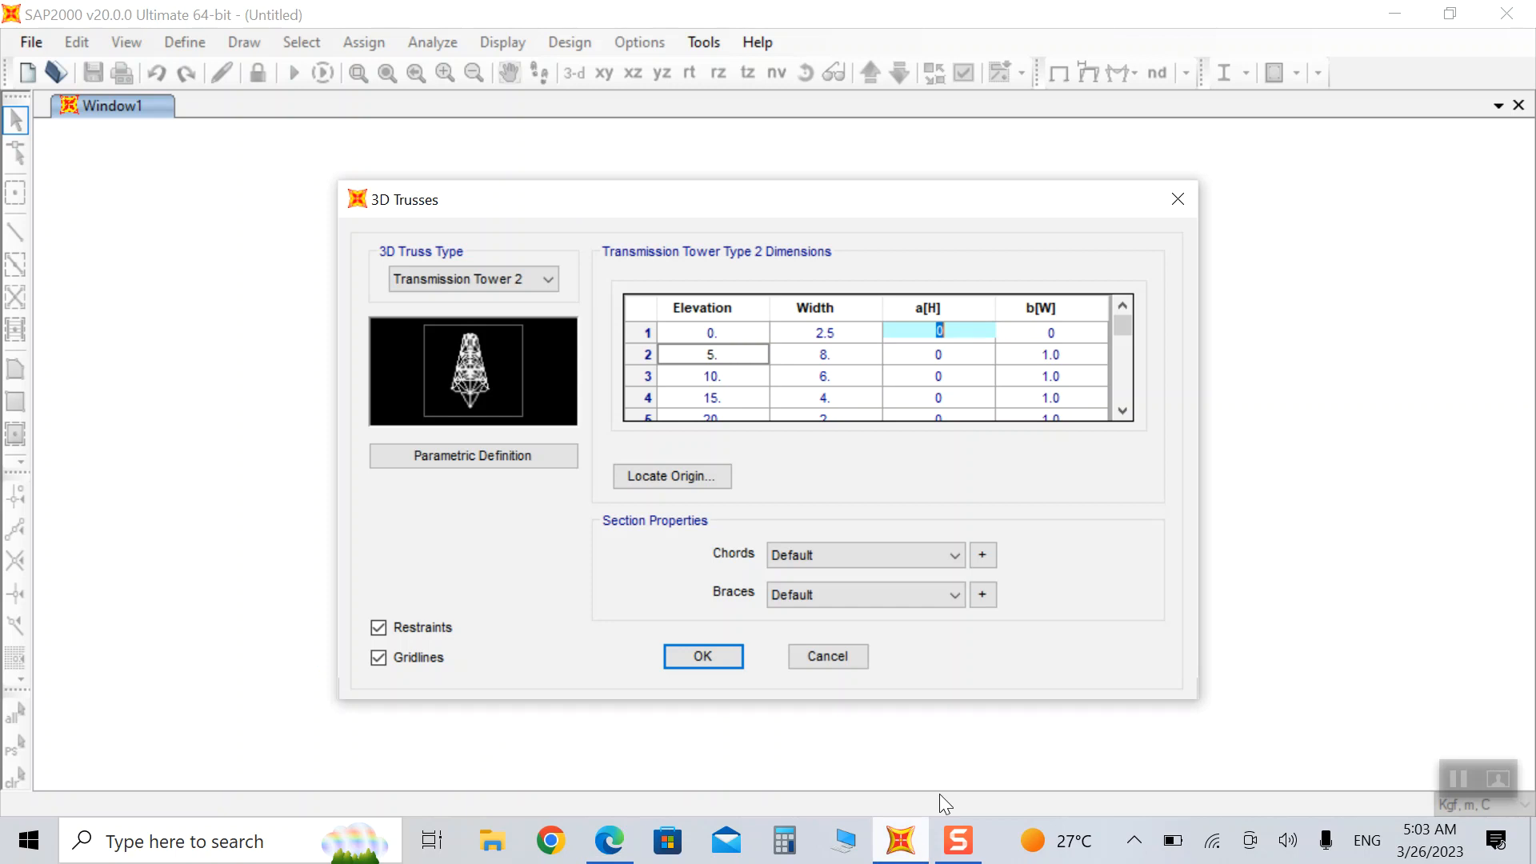
click(814, 328)
text(2)
click(833, 336)
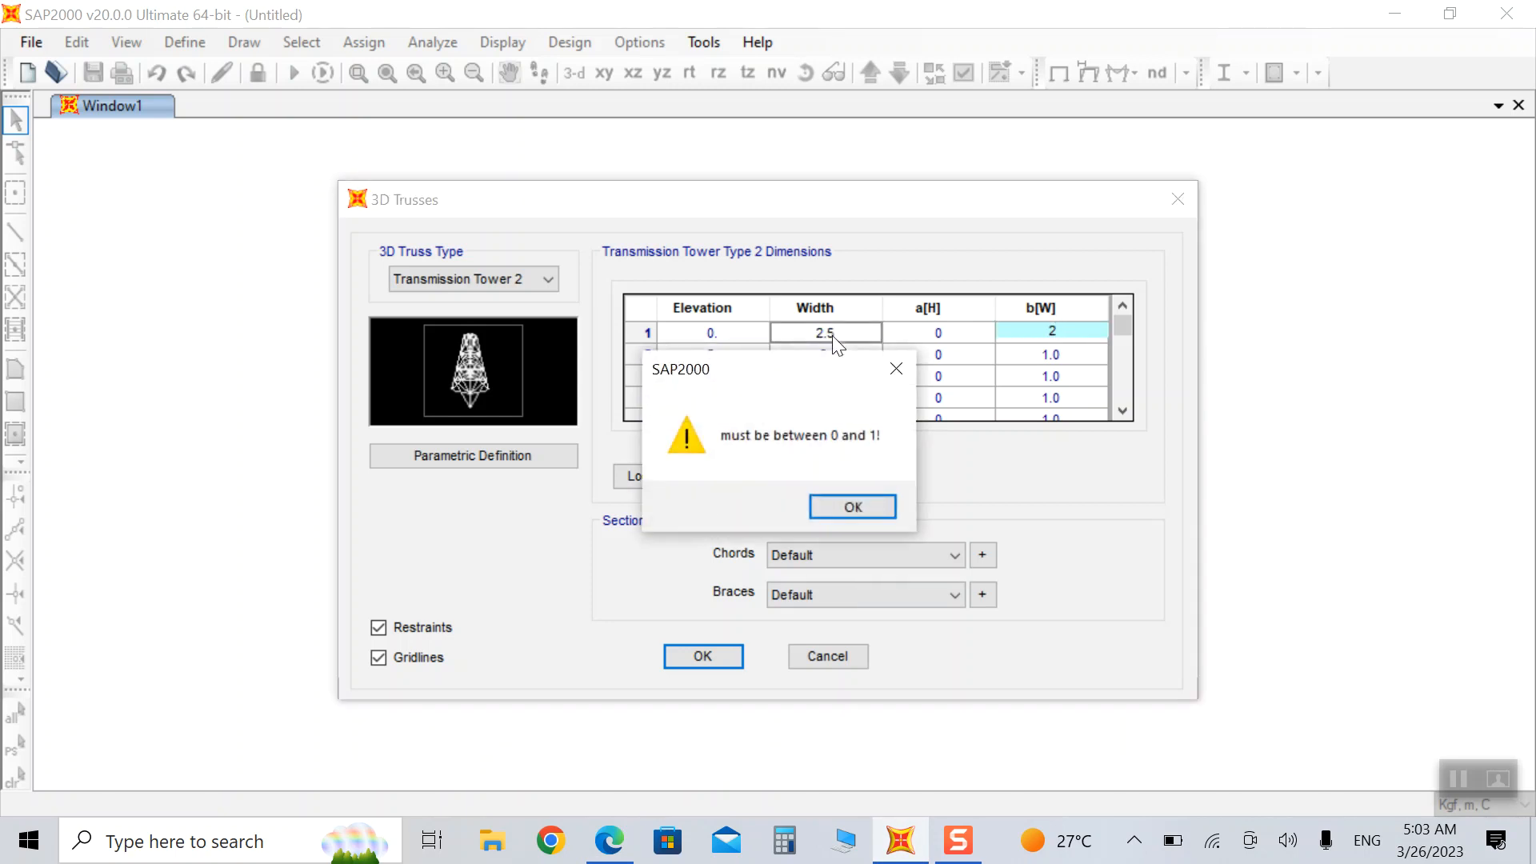
click(858, 513)
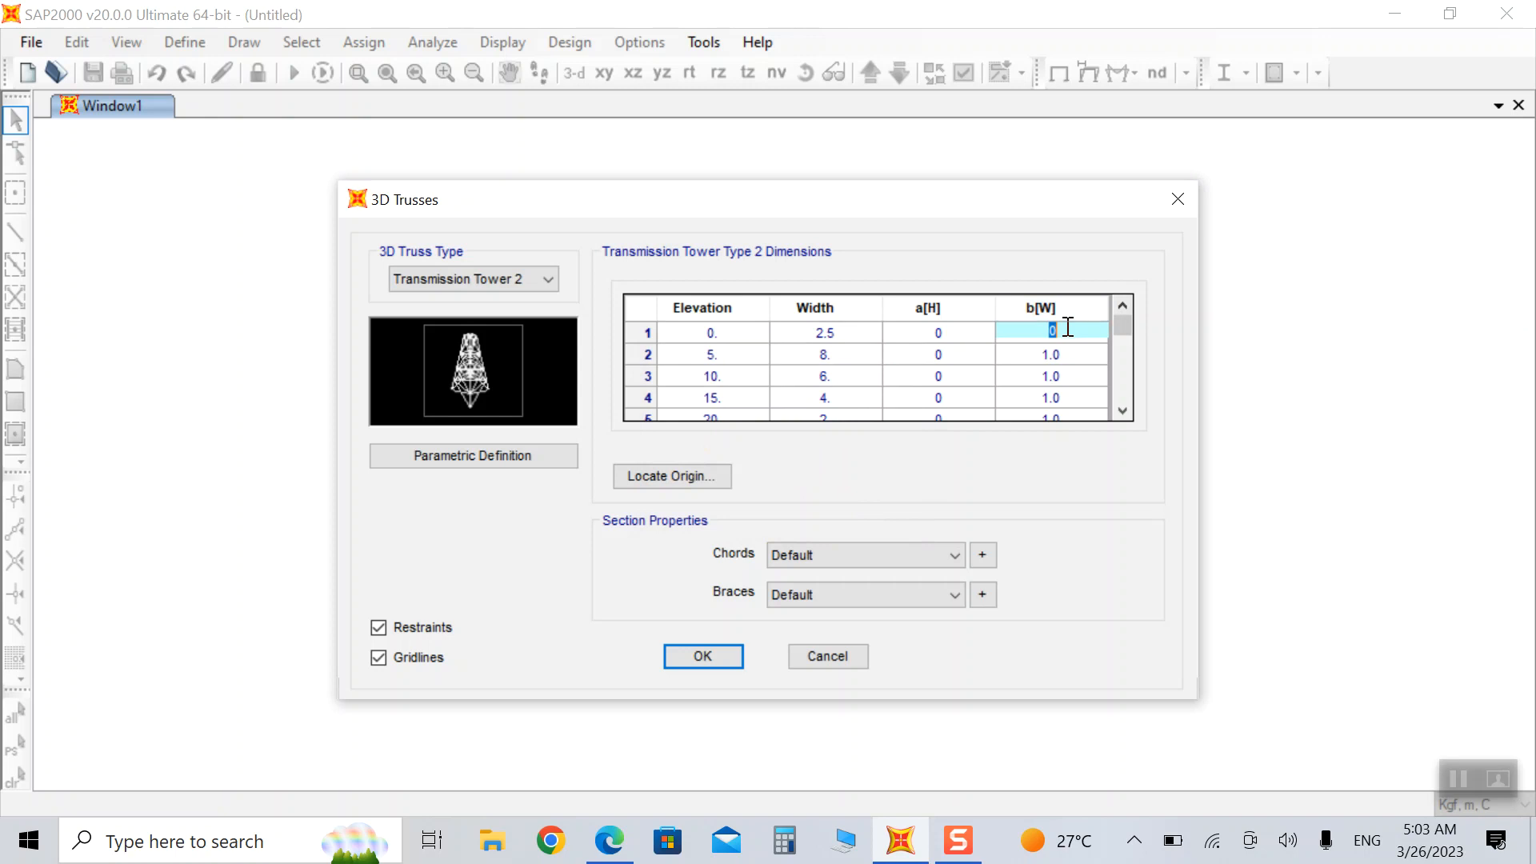
Set row 2 of the tower dimensions table to an elevation of 1 and a width of 2.5.
click(721, 354)
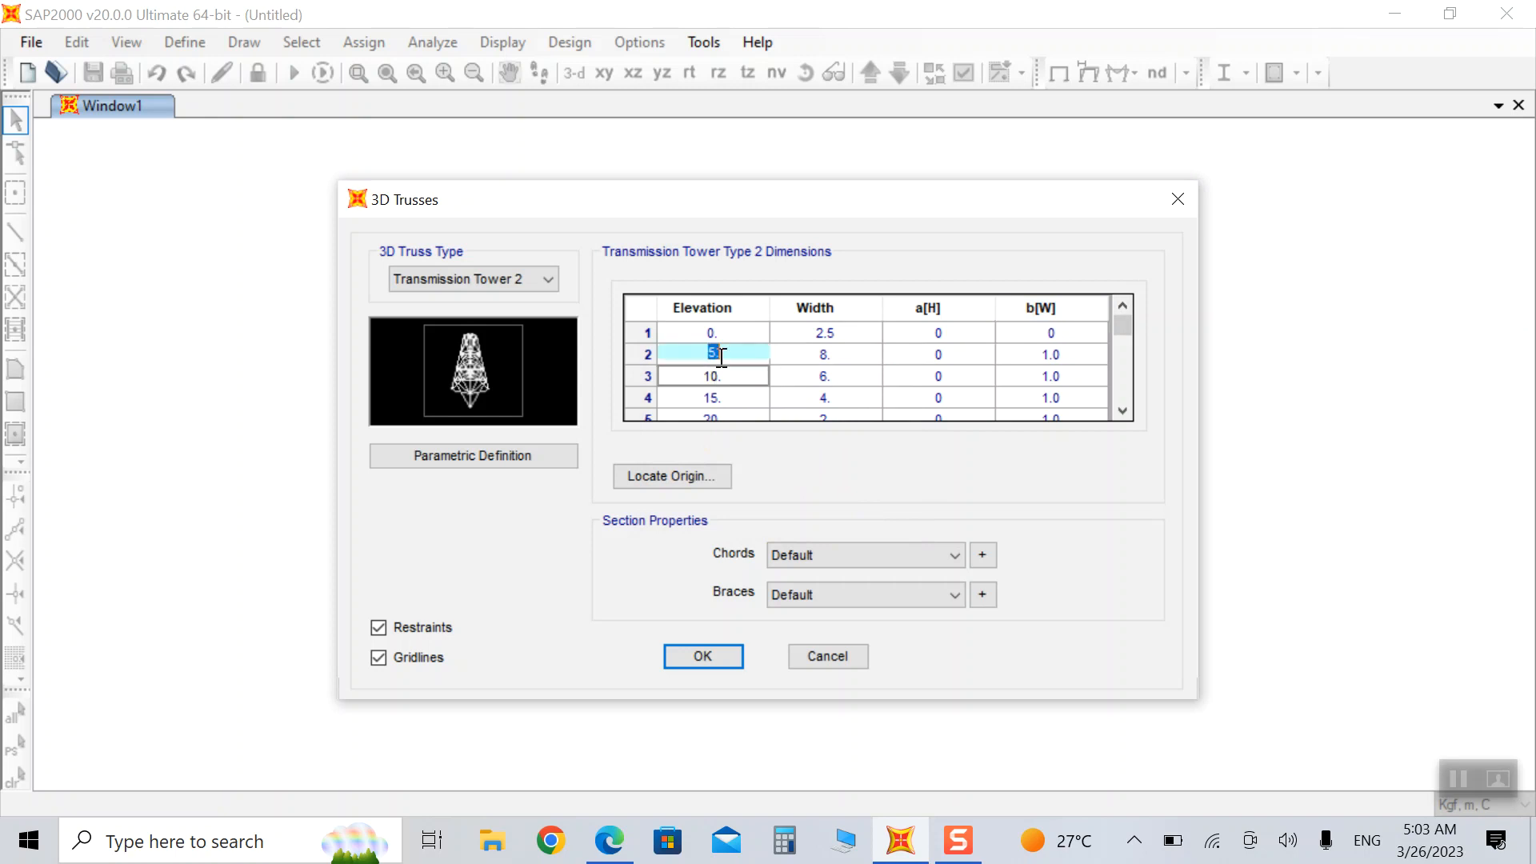
text(1)
click(821, 352)
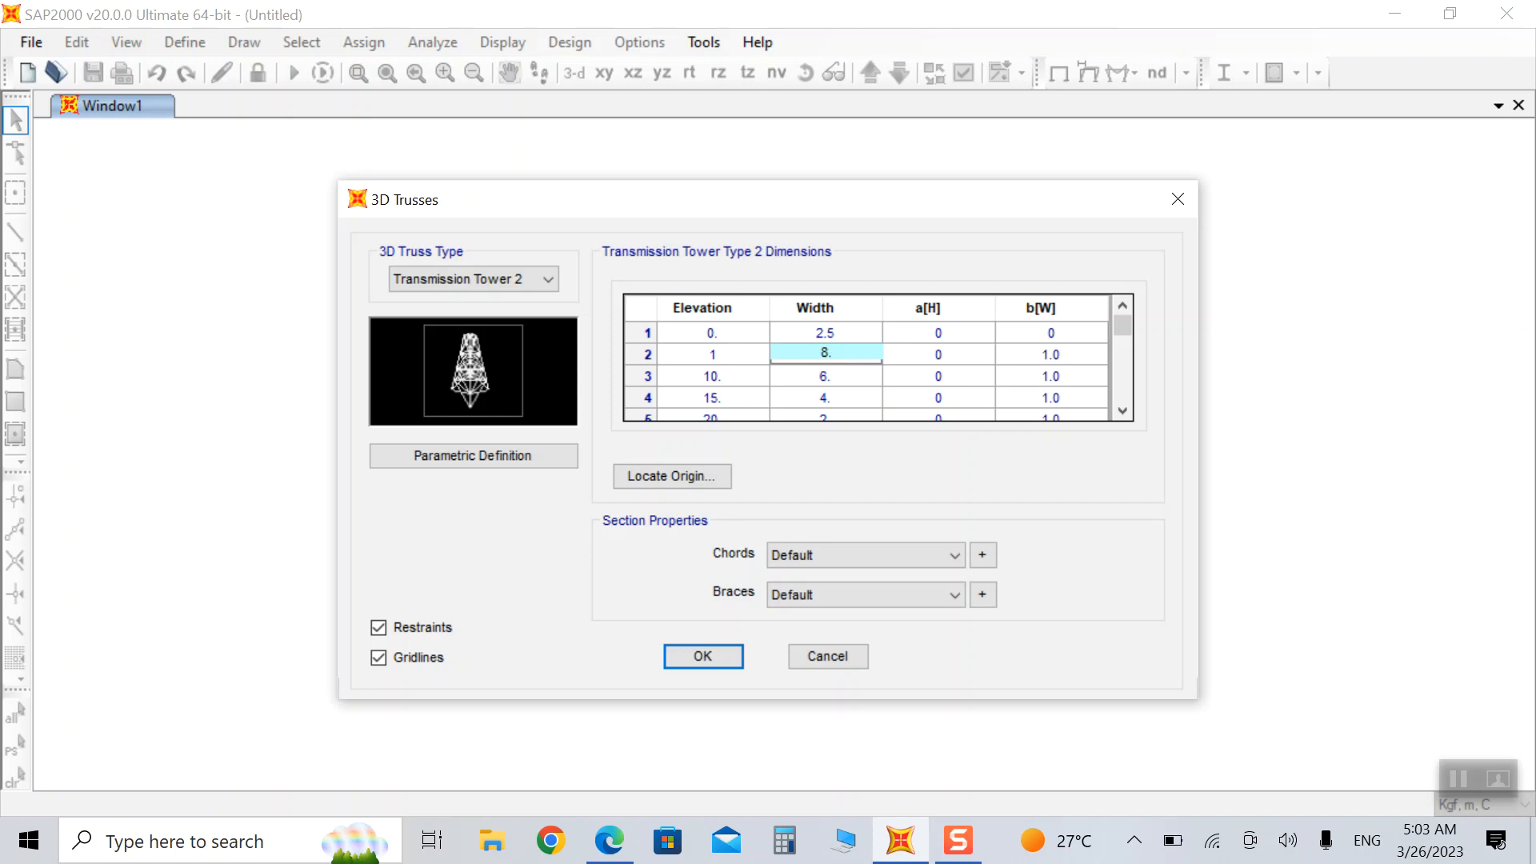
key(BackSpace)
key(BackSpace)
text(5)
click(957, 357)
click(951, 359)
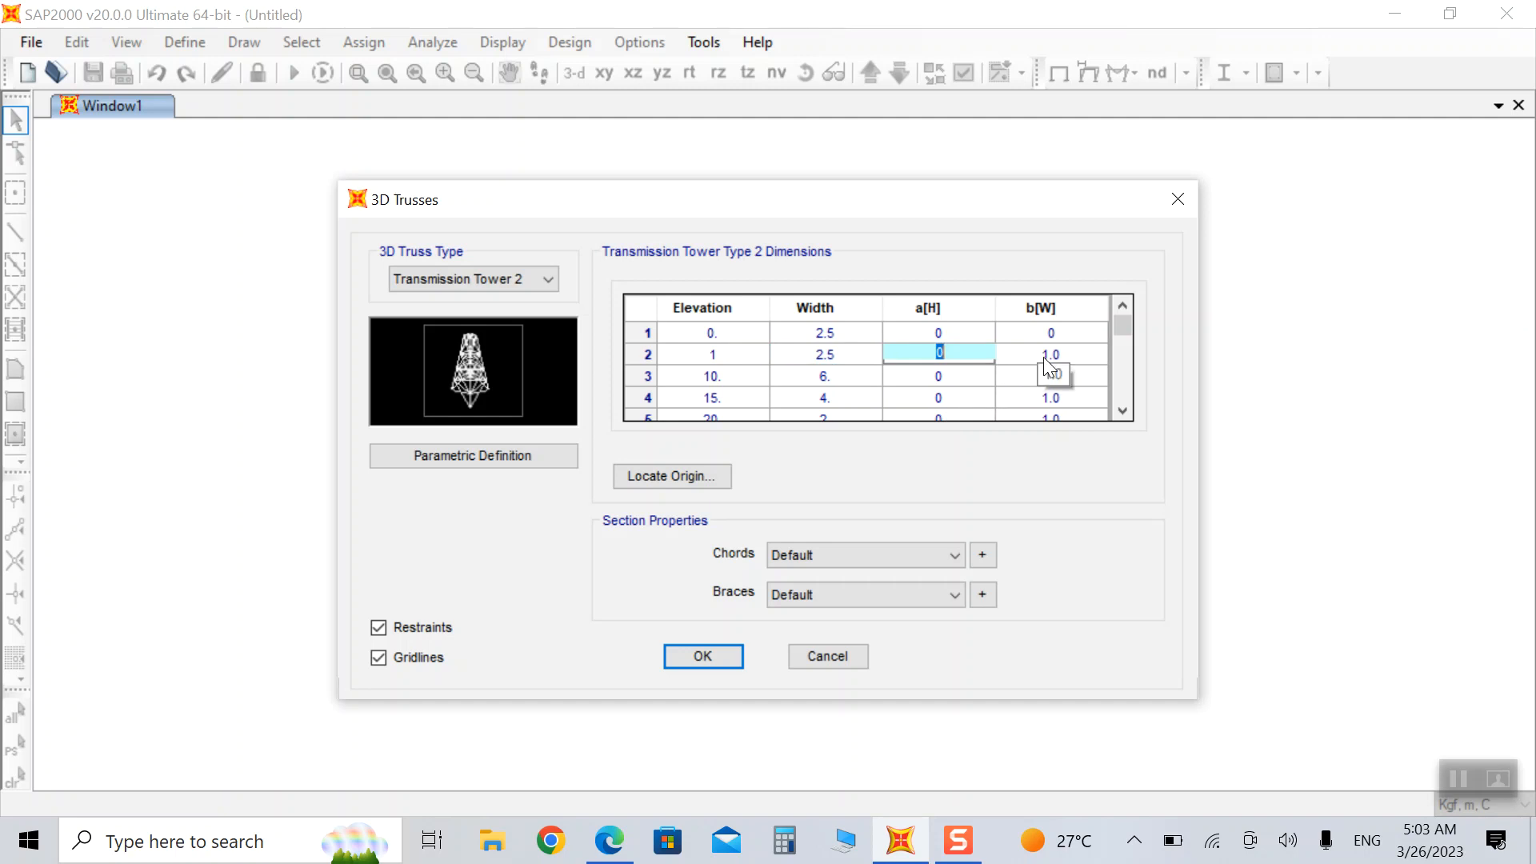
Consult the Tower.pdf drawing and set row 3 of the tower table to elevation 2.5 and width 1.5.
click(720, 387)
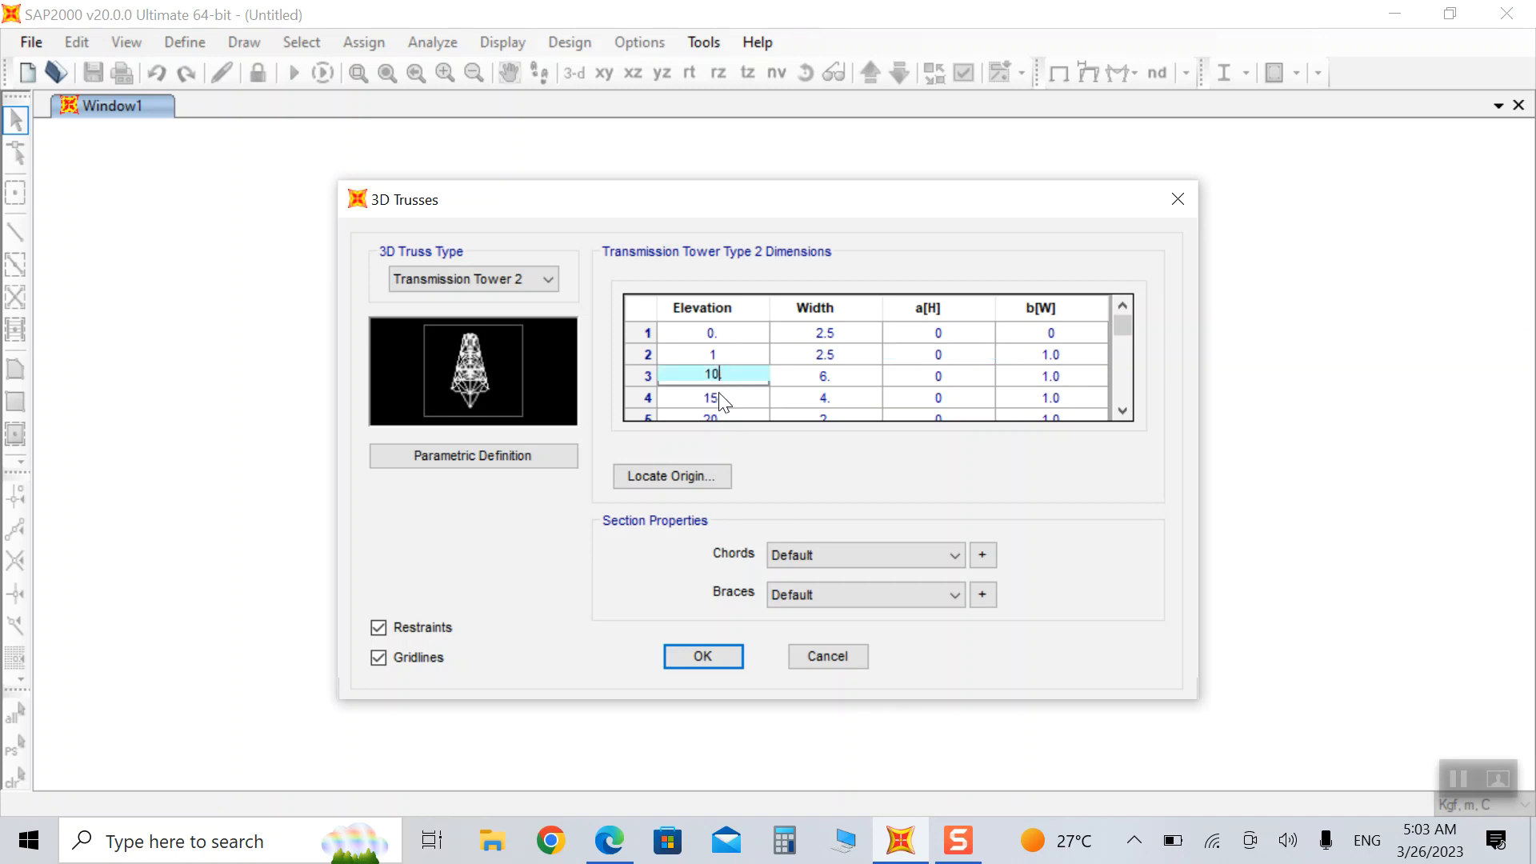
click(609, 840)
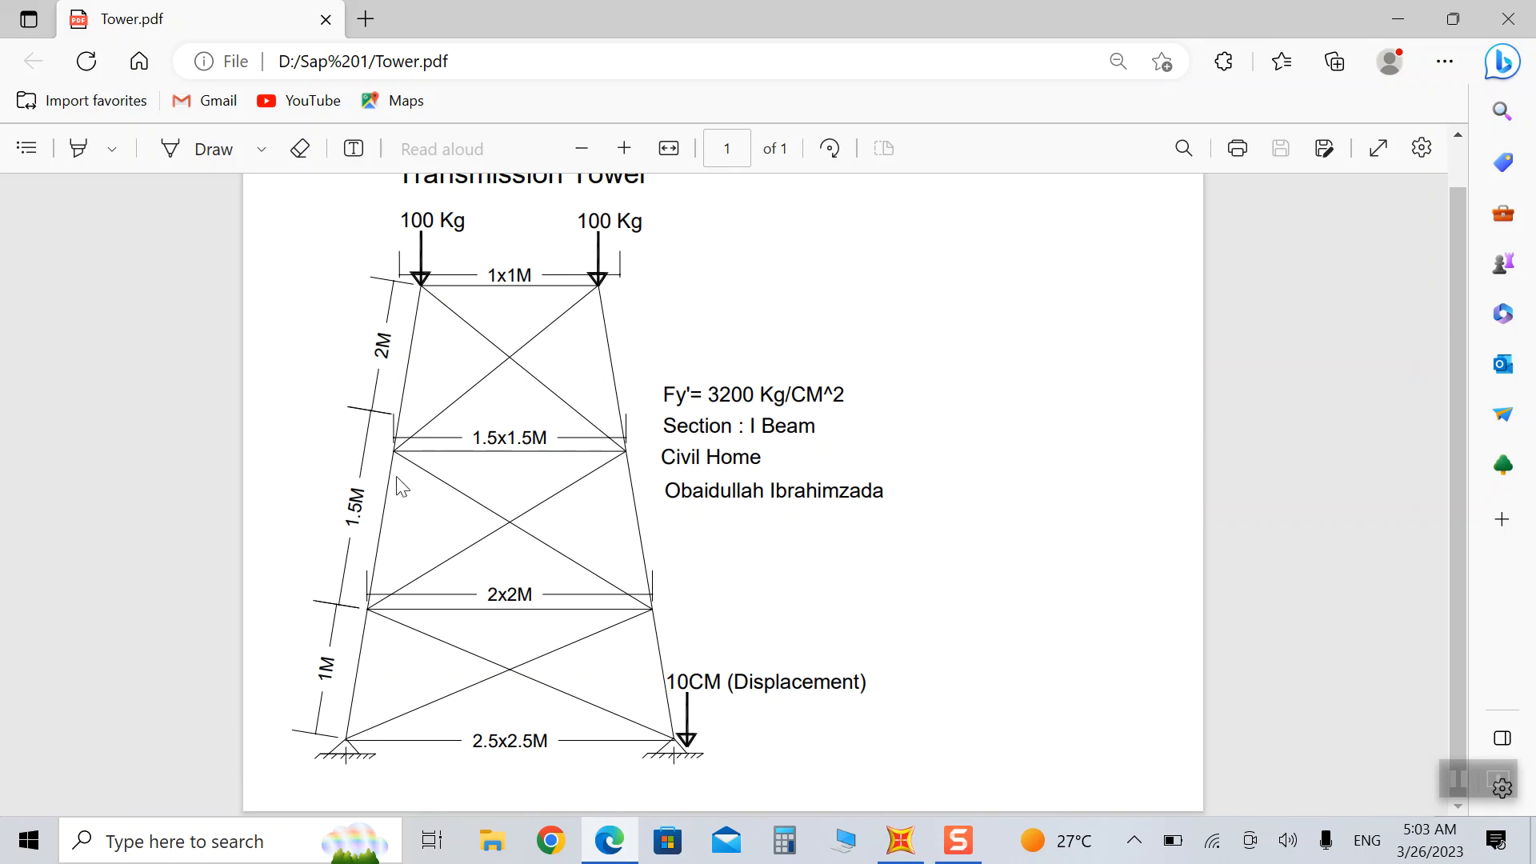
click(900, 840)
drag(723, 374, 679, 380)
text(2.5.)
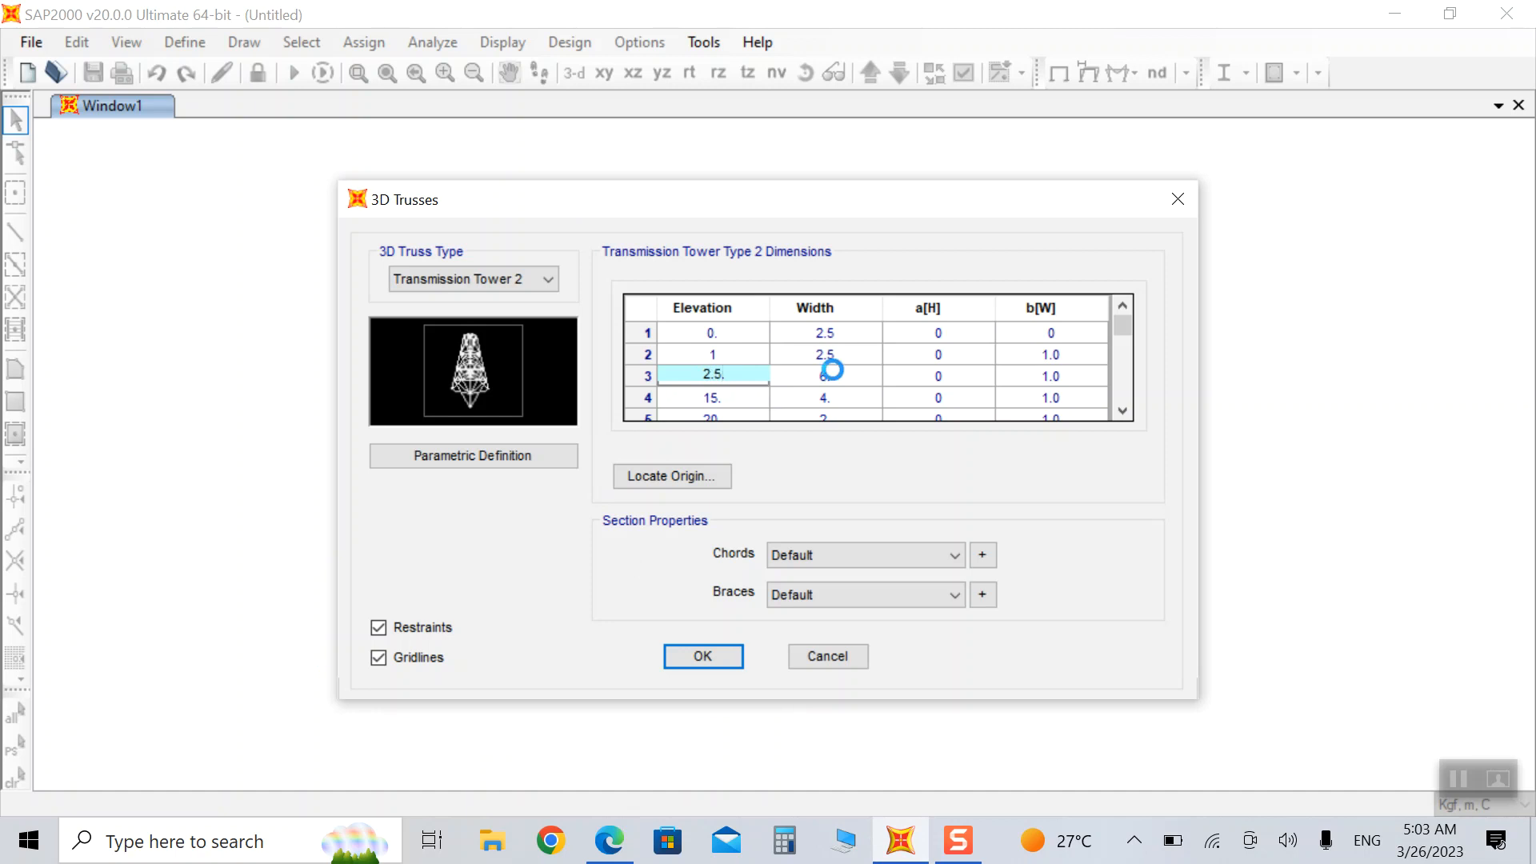
click(816, 510)
text(2)
click(824, 376)
click(823, 376)
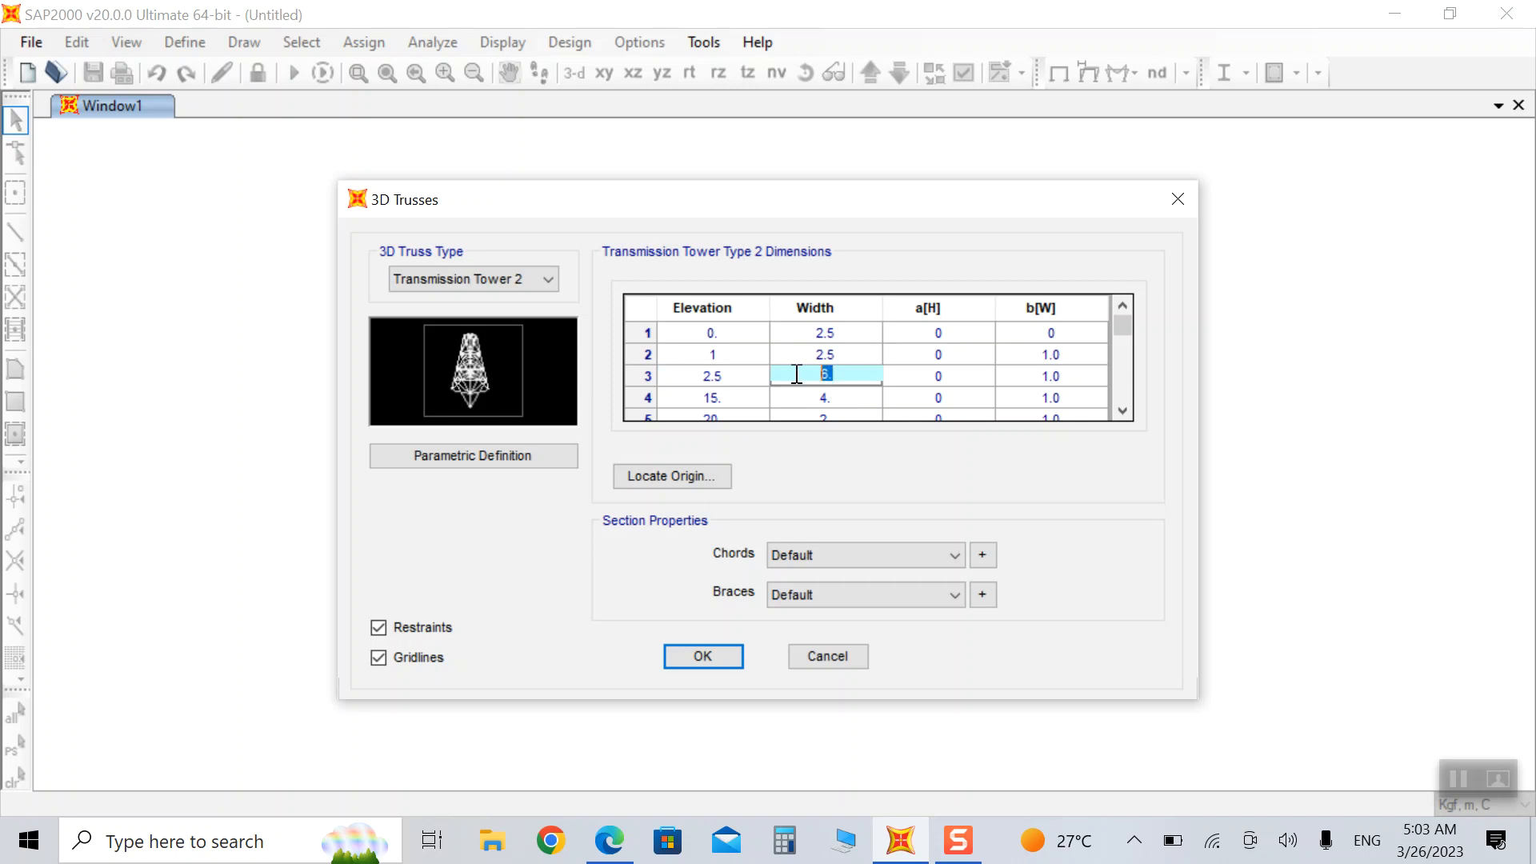
text(1.5)
Consult the Tower.pdf drawing and set row 4 of the tower table to elevation 4.5 and width 1.
click(711, 396)
click(711, 396)
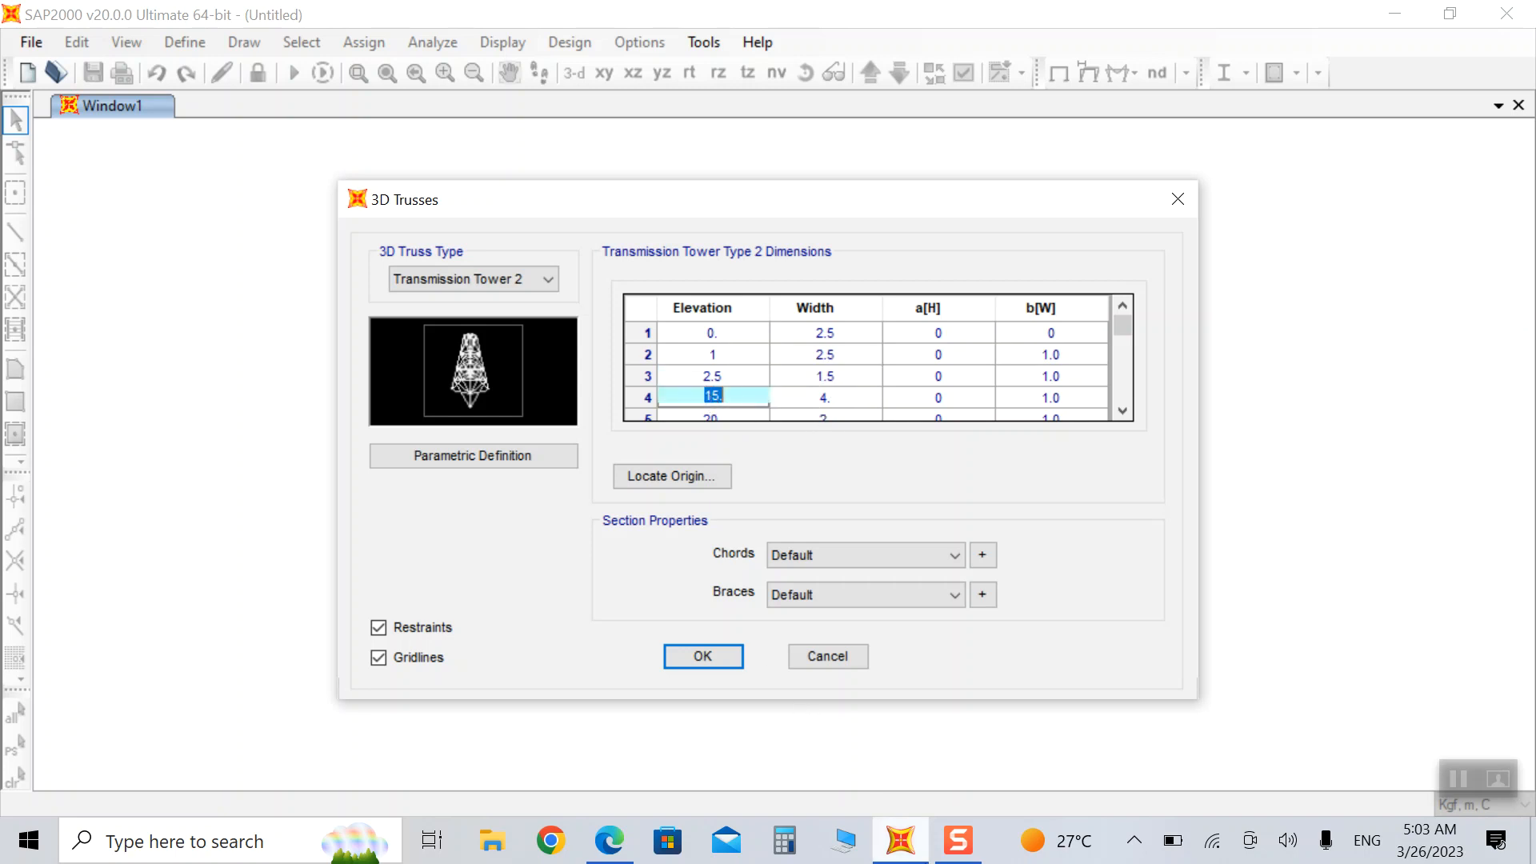
click(891, 845)
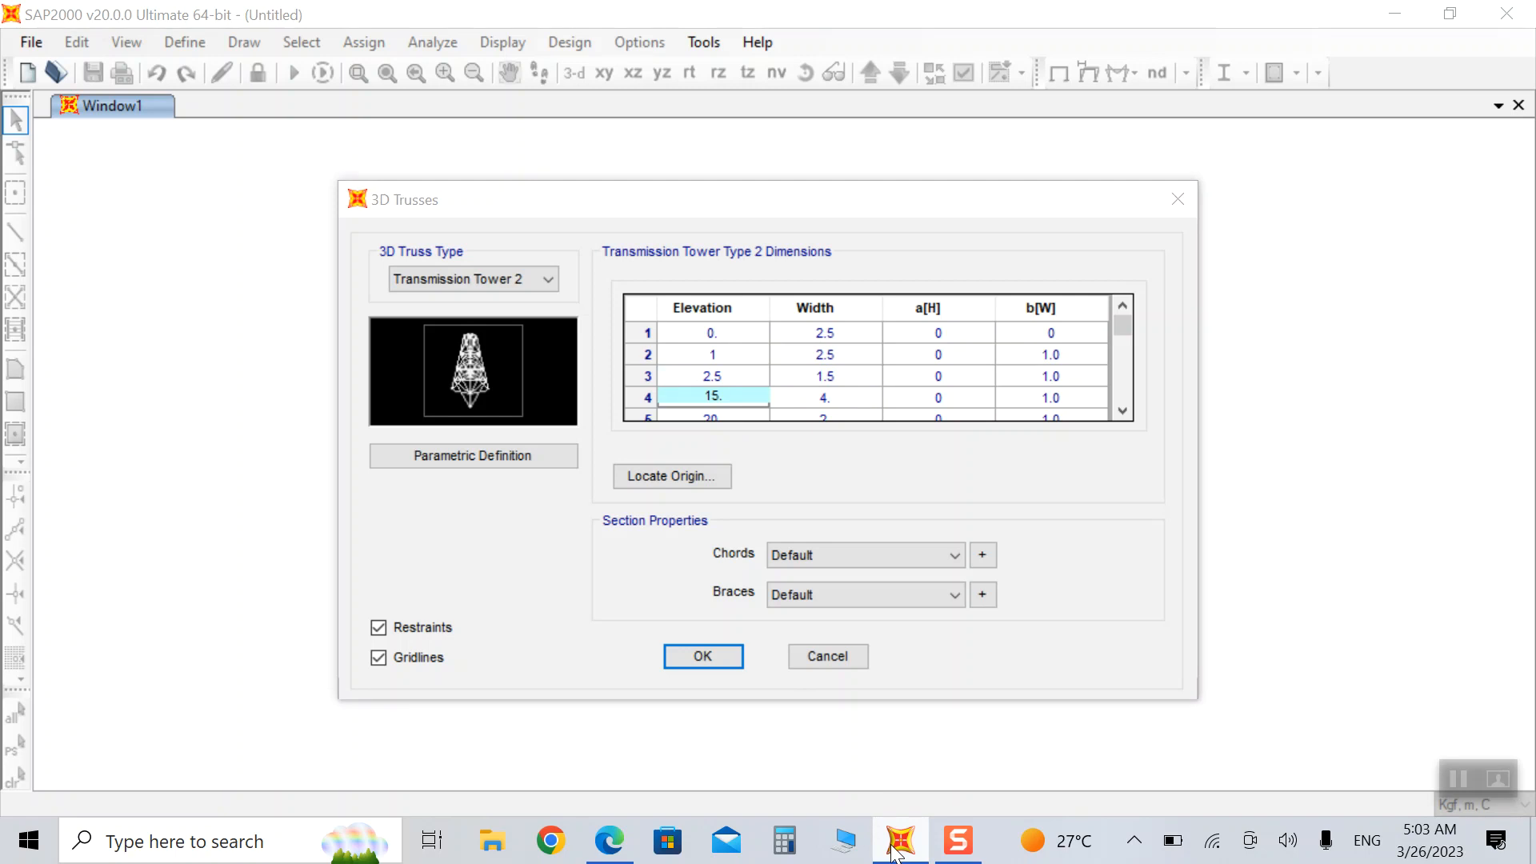
click(608, 840)
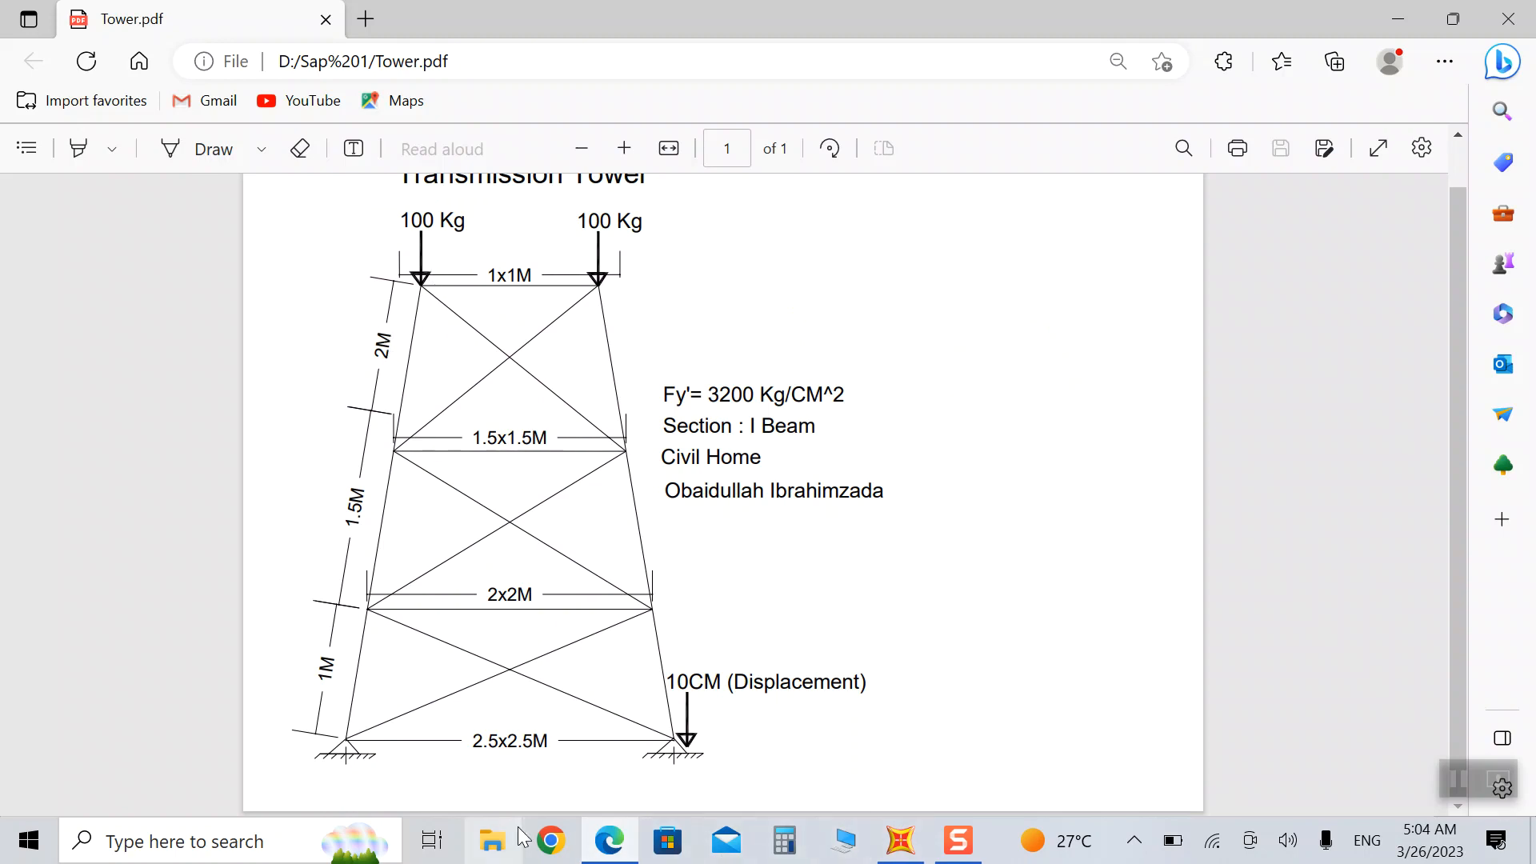
click(900, 840)
text(4.5)
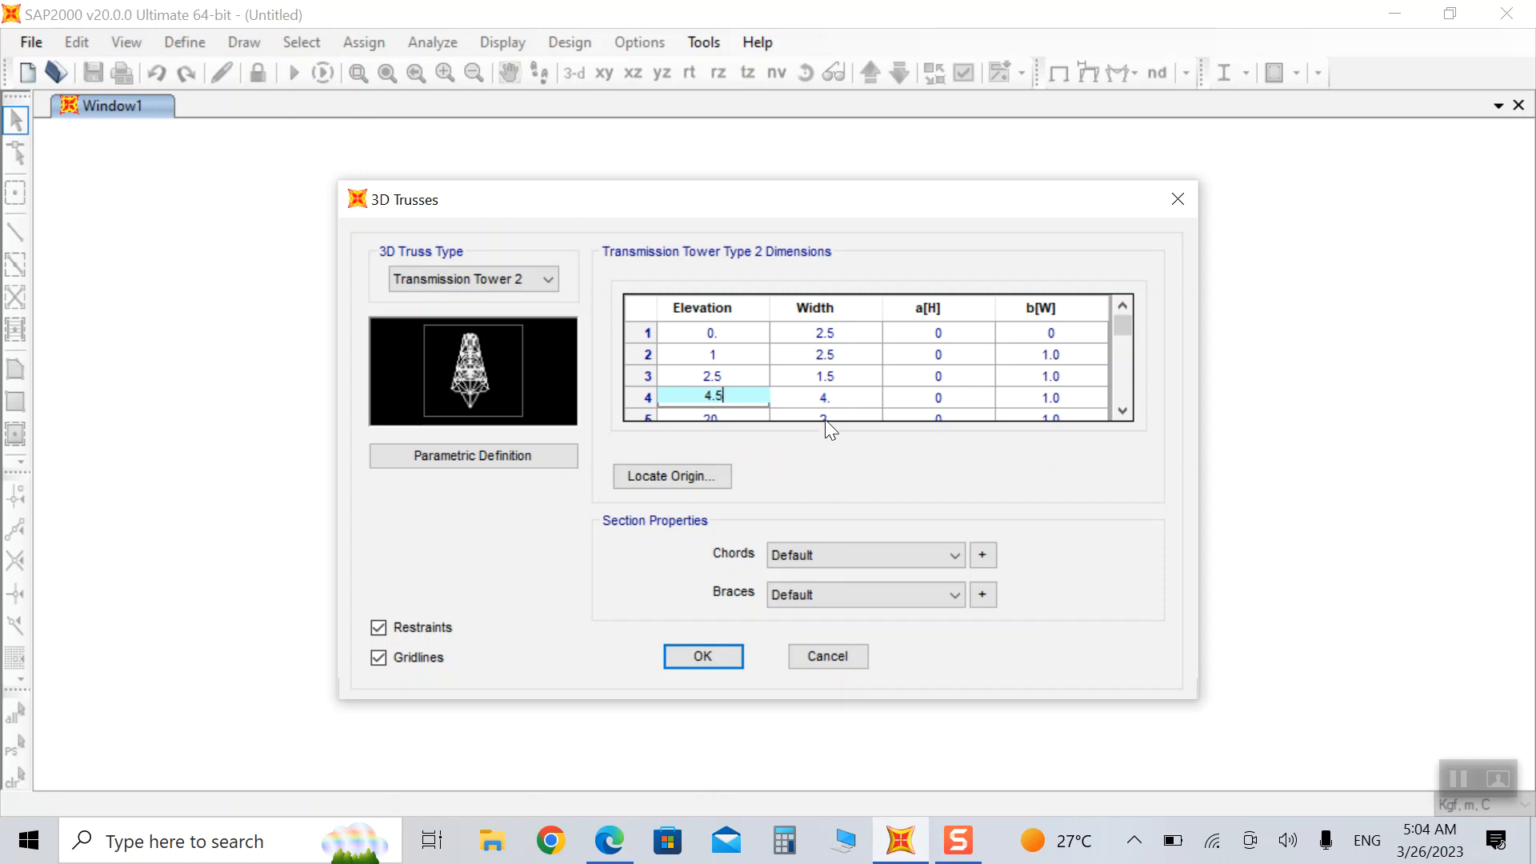
click(834, 399)
text(1)
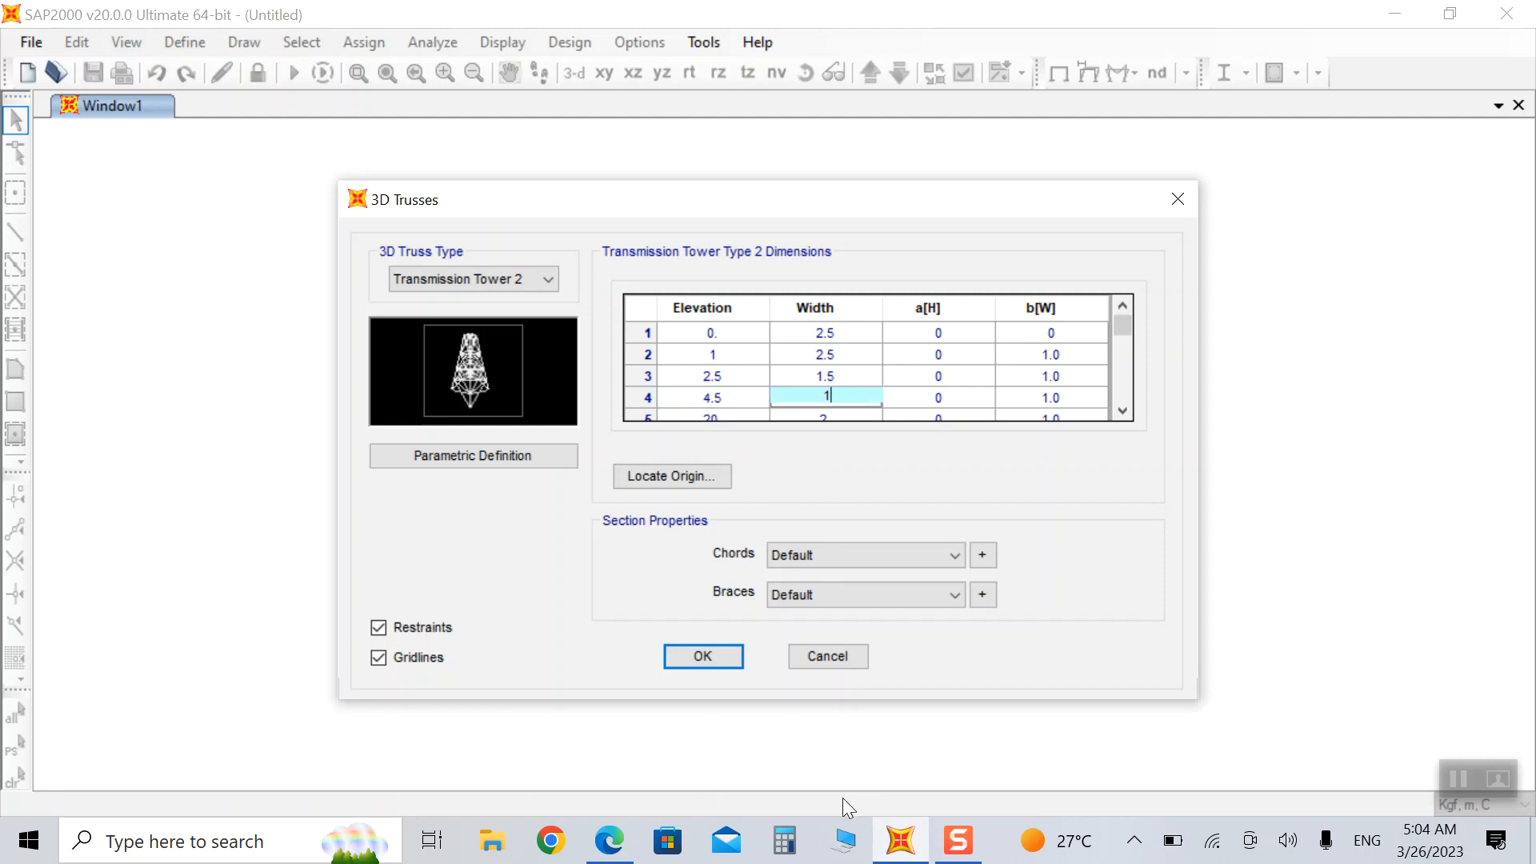
Review the tower drawing in Tower.pdf, set row 5's elevation to 4.5 in the dimensions table and clear its width.
click(609, 840)
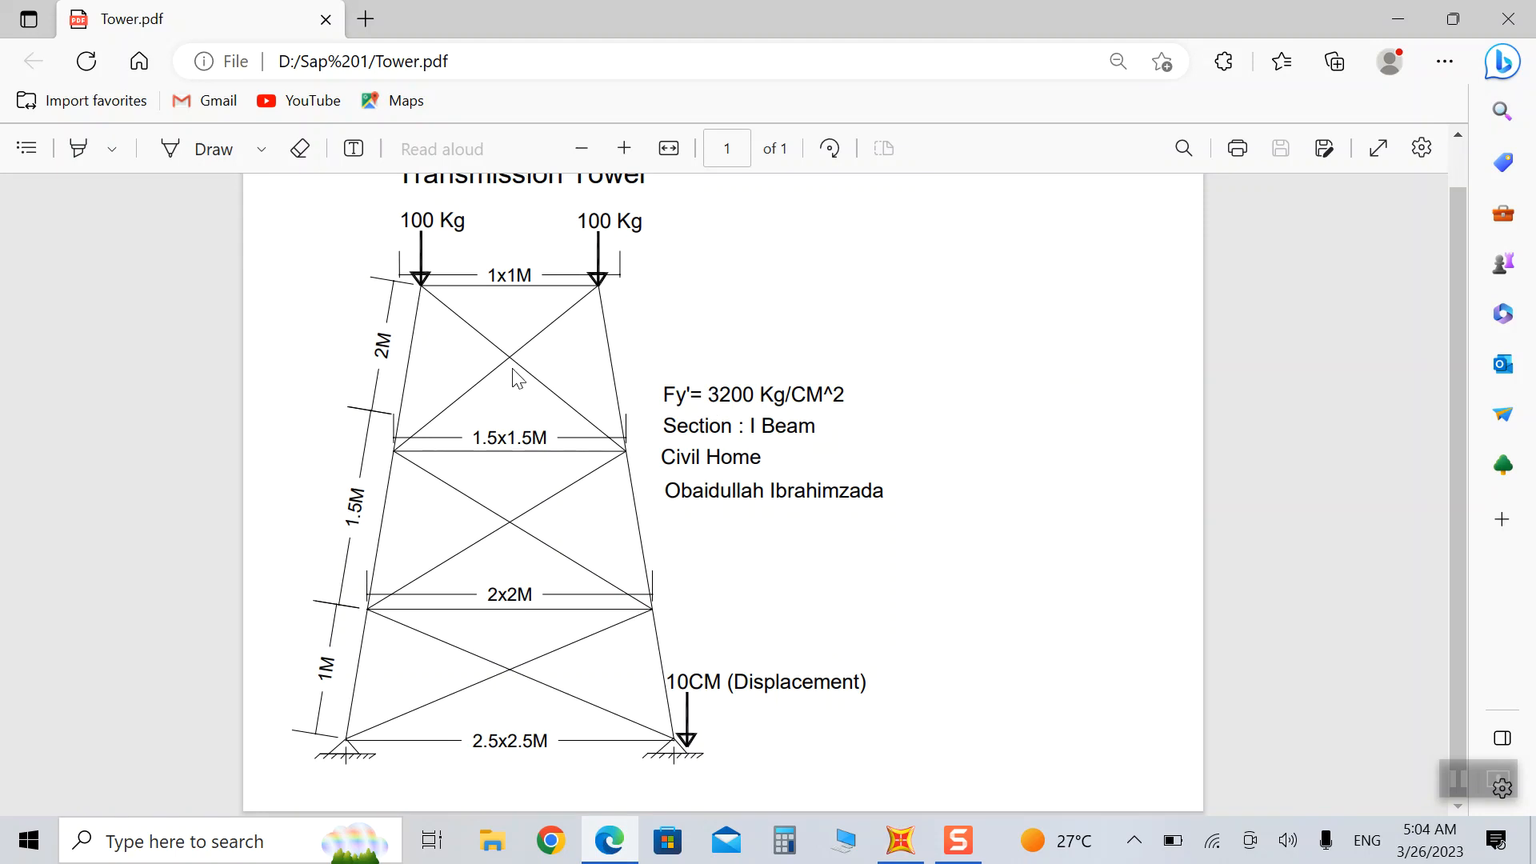
scroll(516, 376, up, 1)
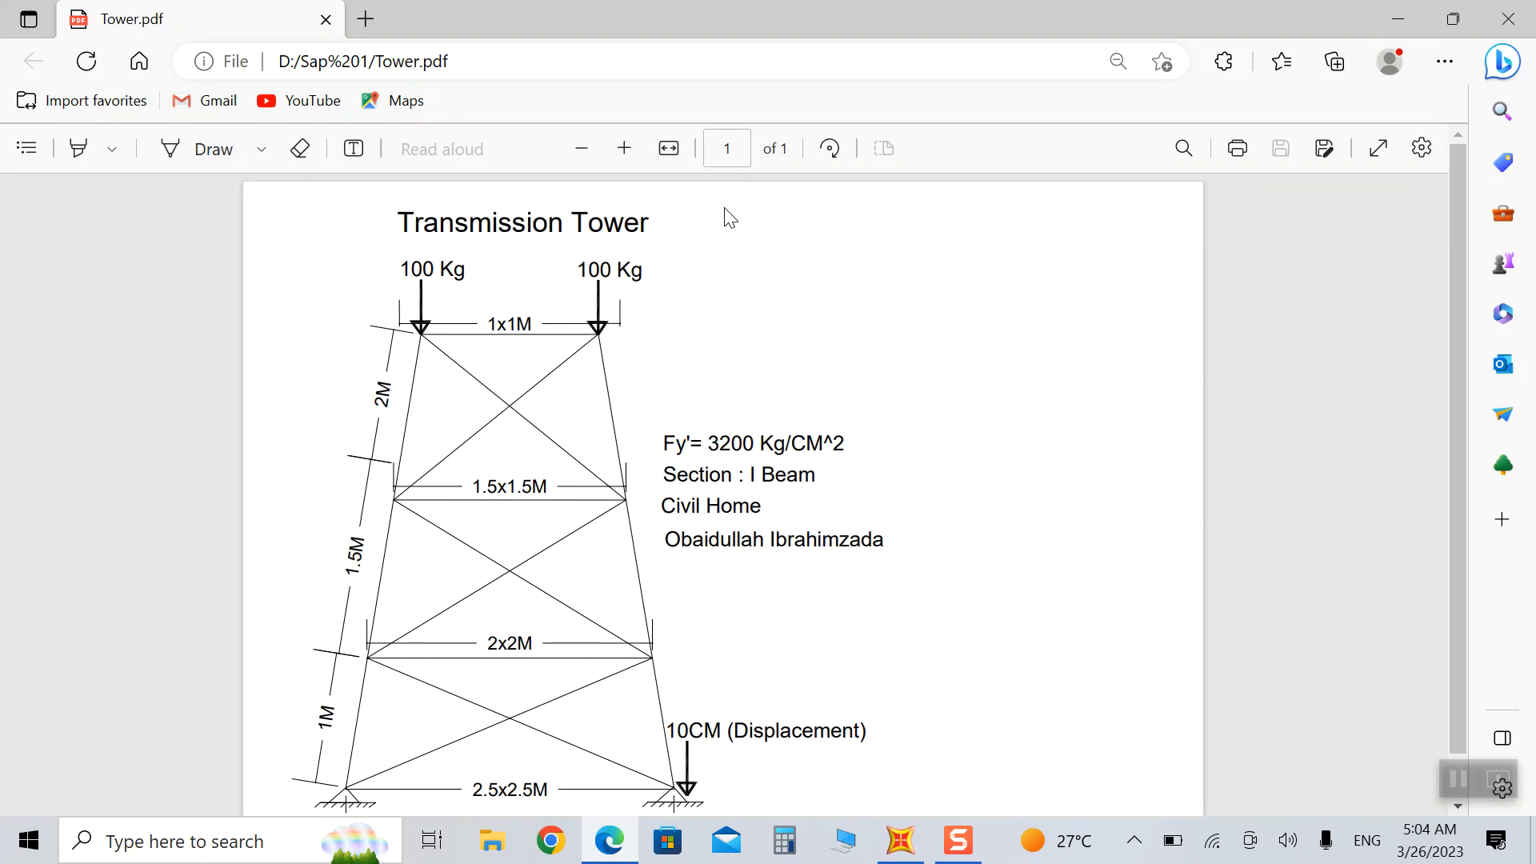
scroll(729, 218, down, 1)
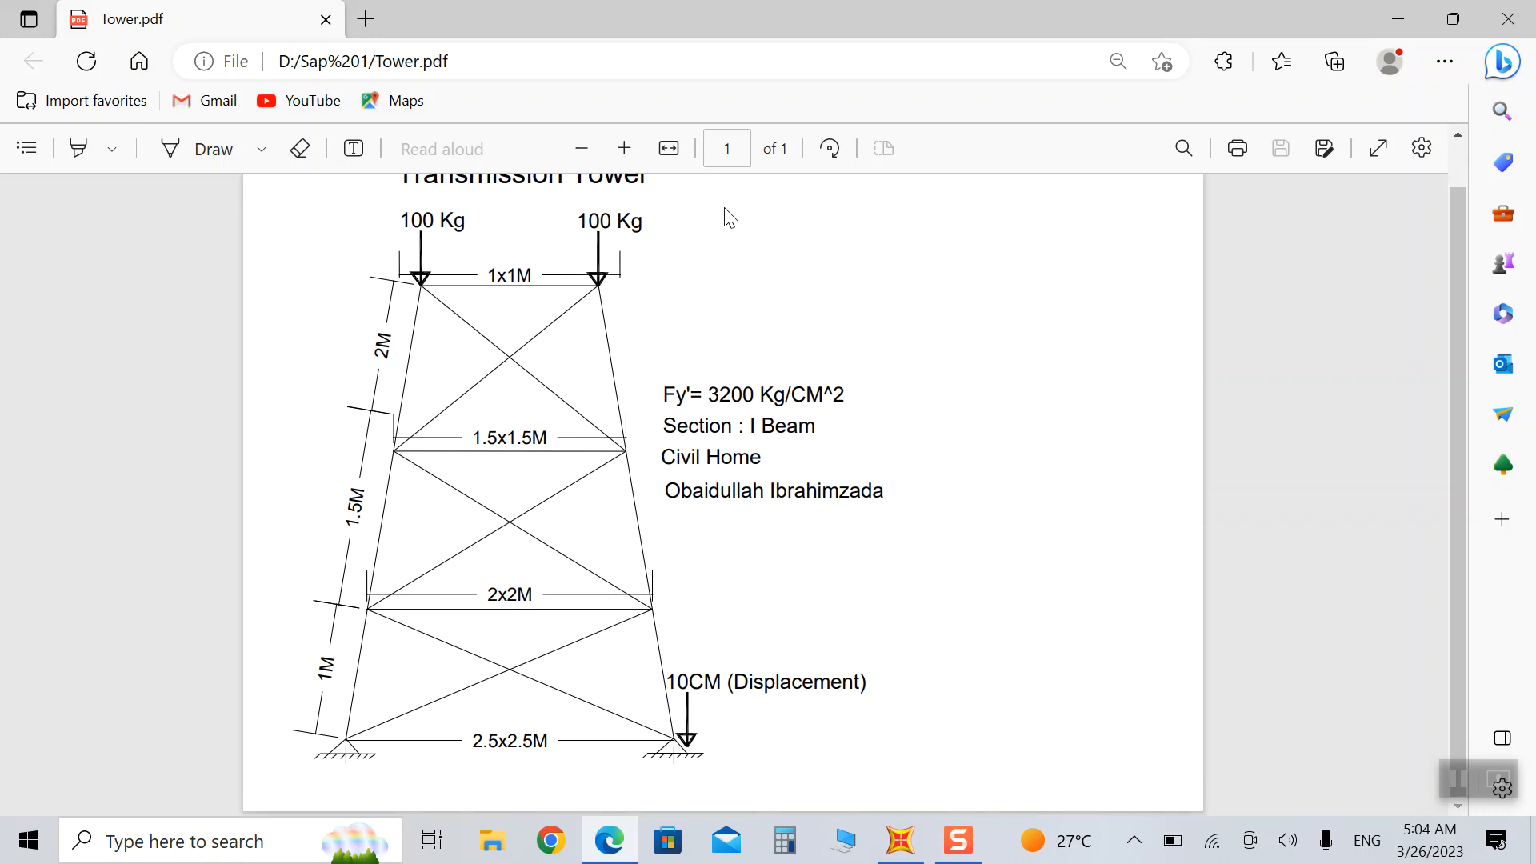
scroll(710, 389, up, 1)
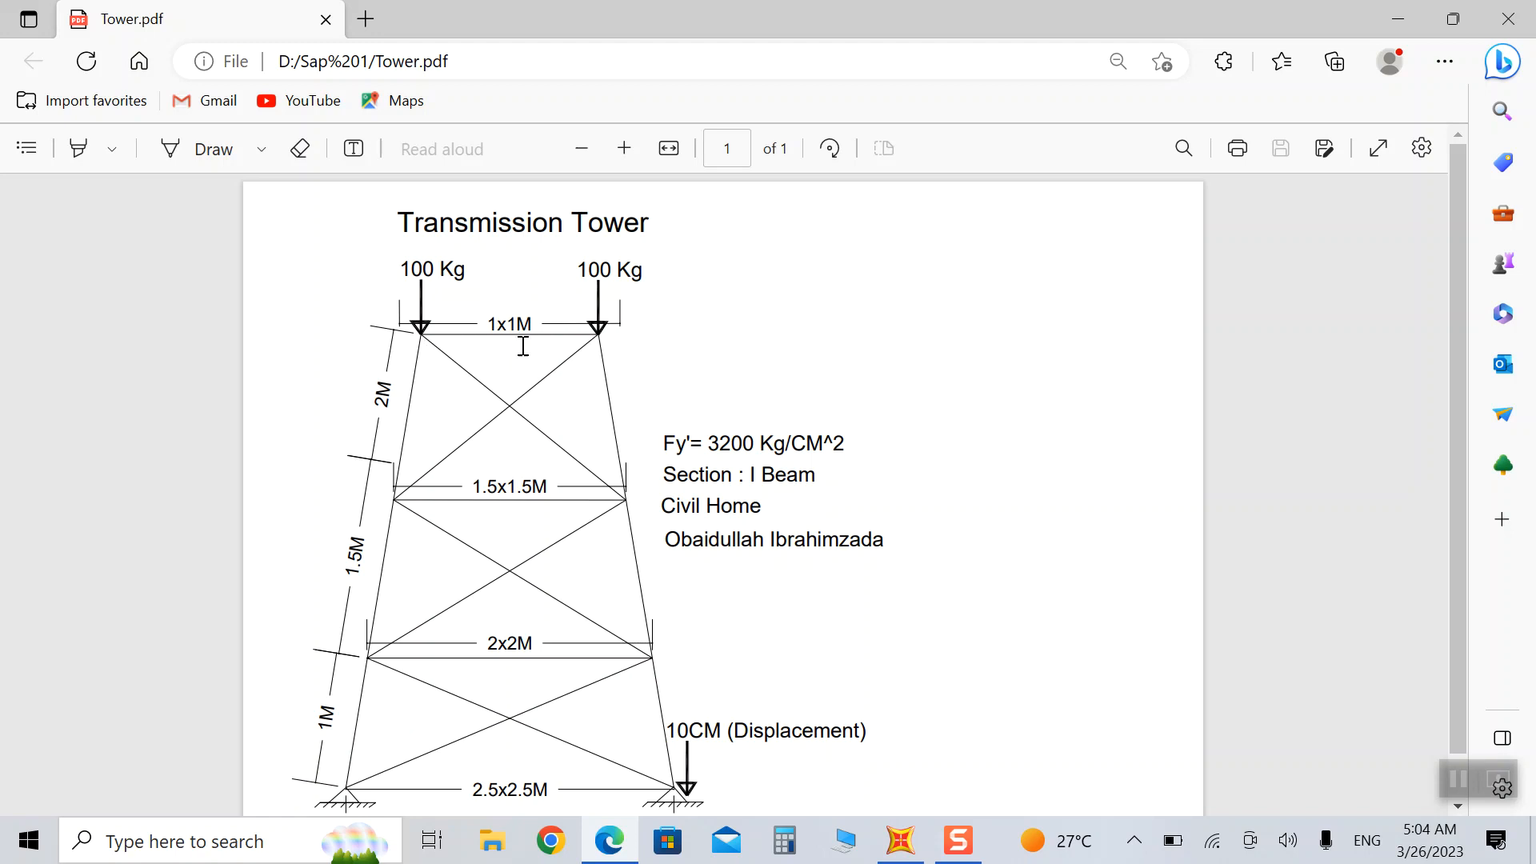
click(899, 836)
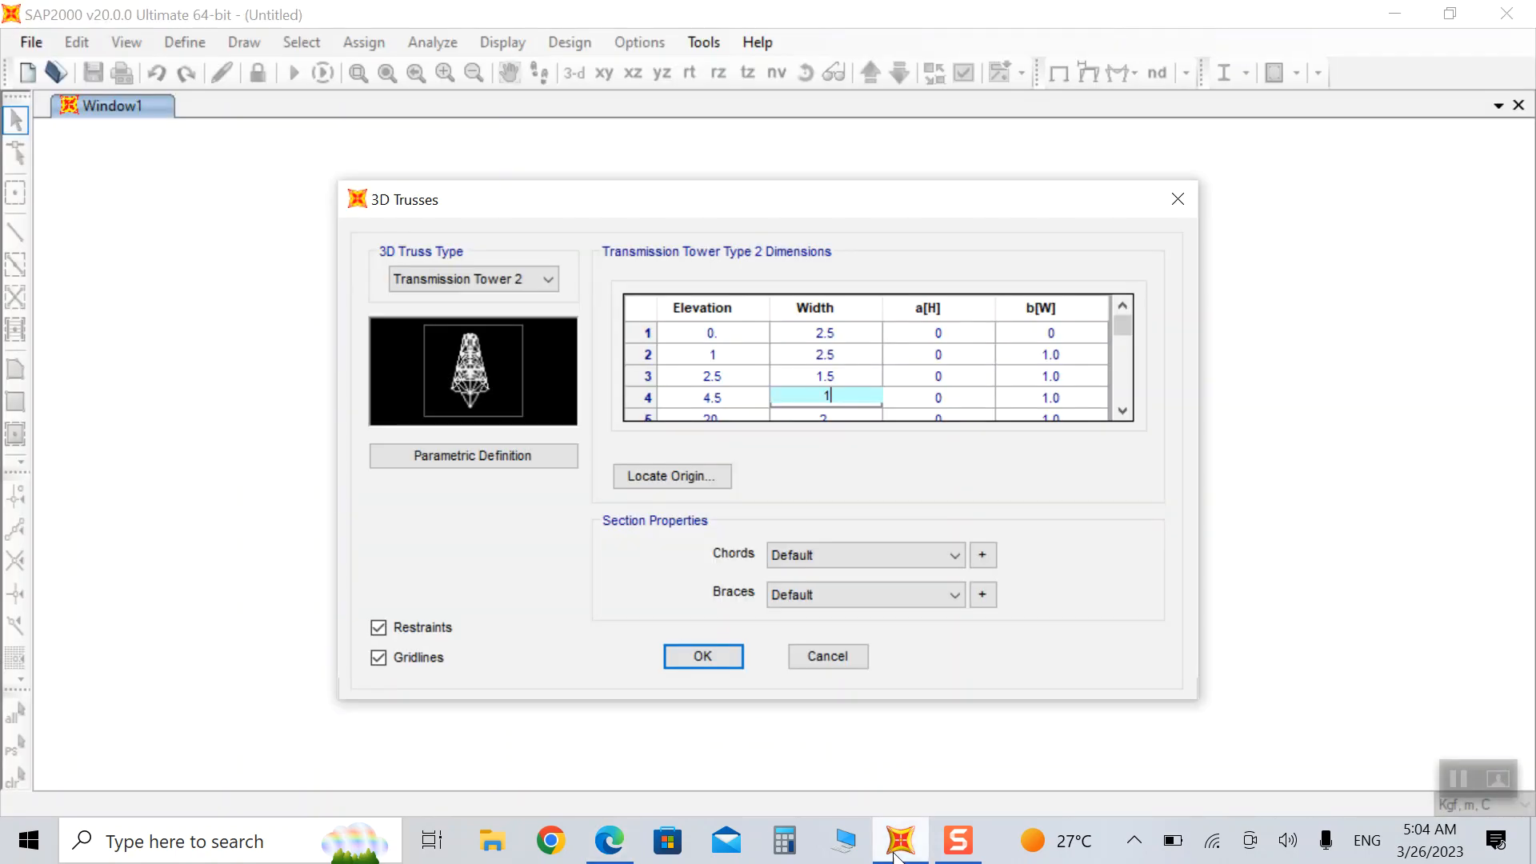
scroll(789, 387, down, 1)
scroll(800, 411, down, 1)
double_click(712, 354)
text(4.5)
click(824, 352)
click(823, 355)
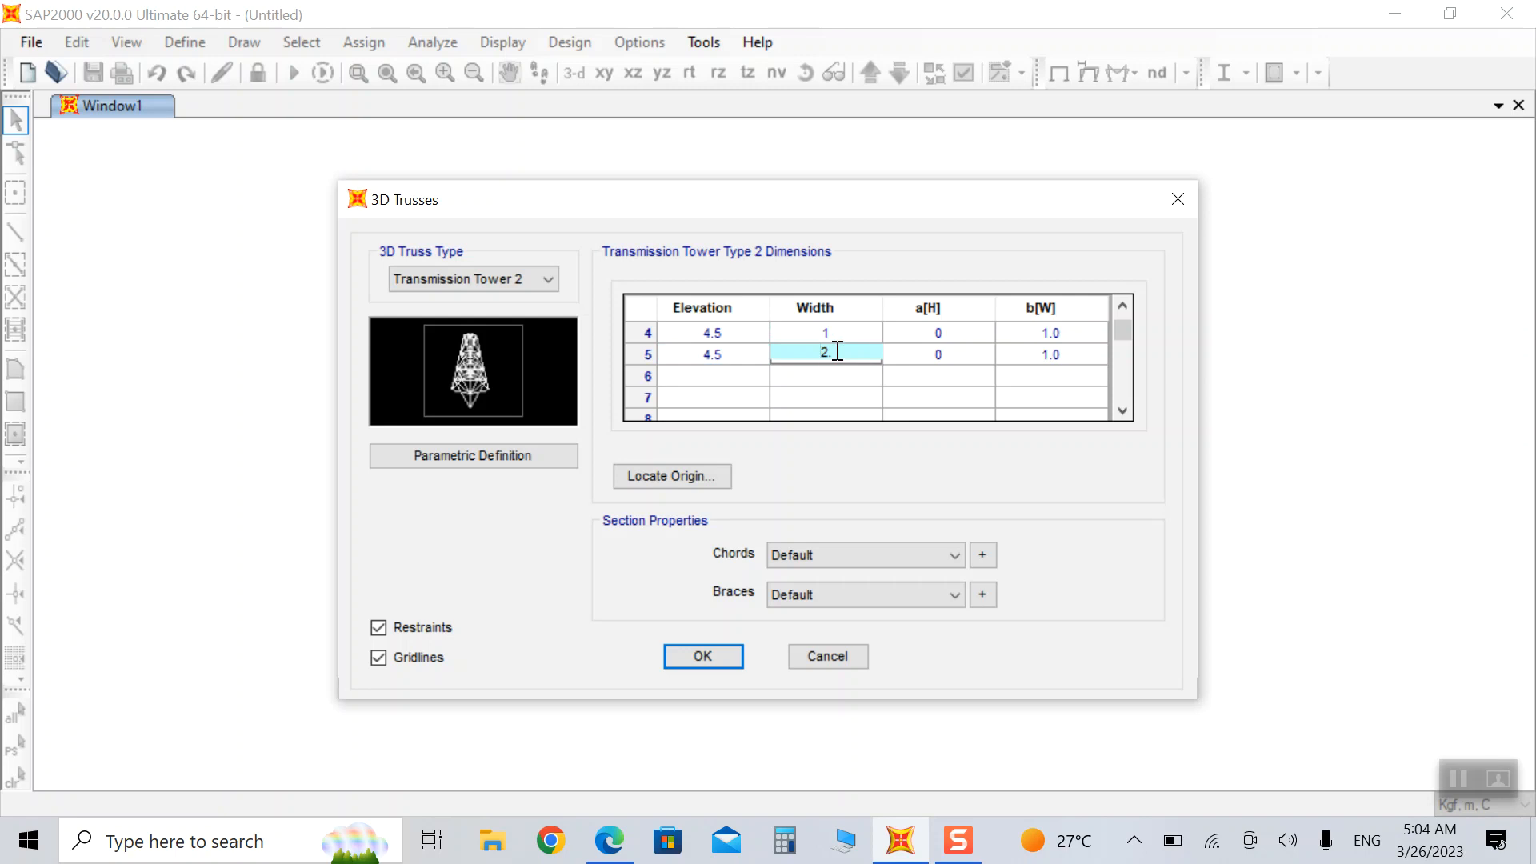
click(824, 400)
scroll(767, 396, up, 1)
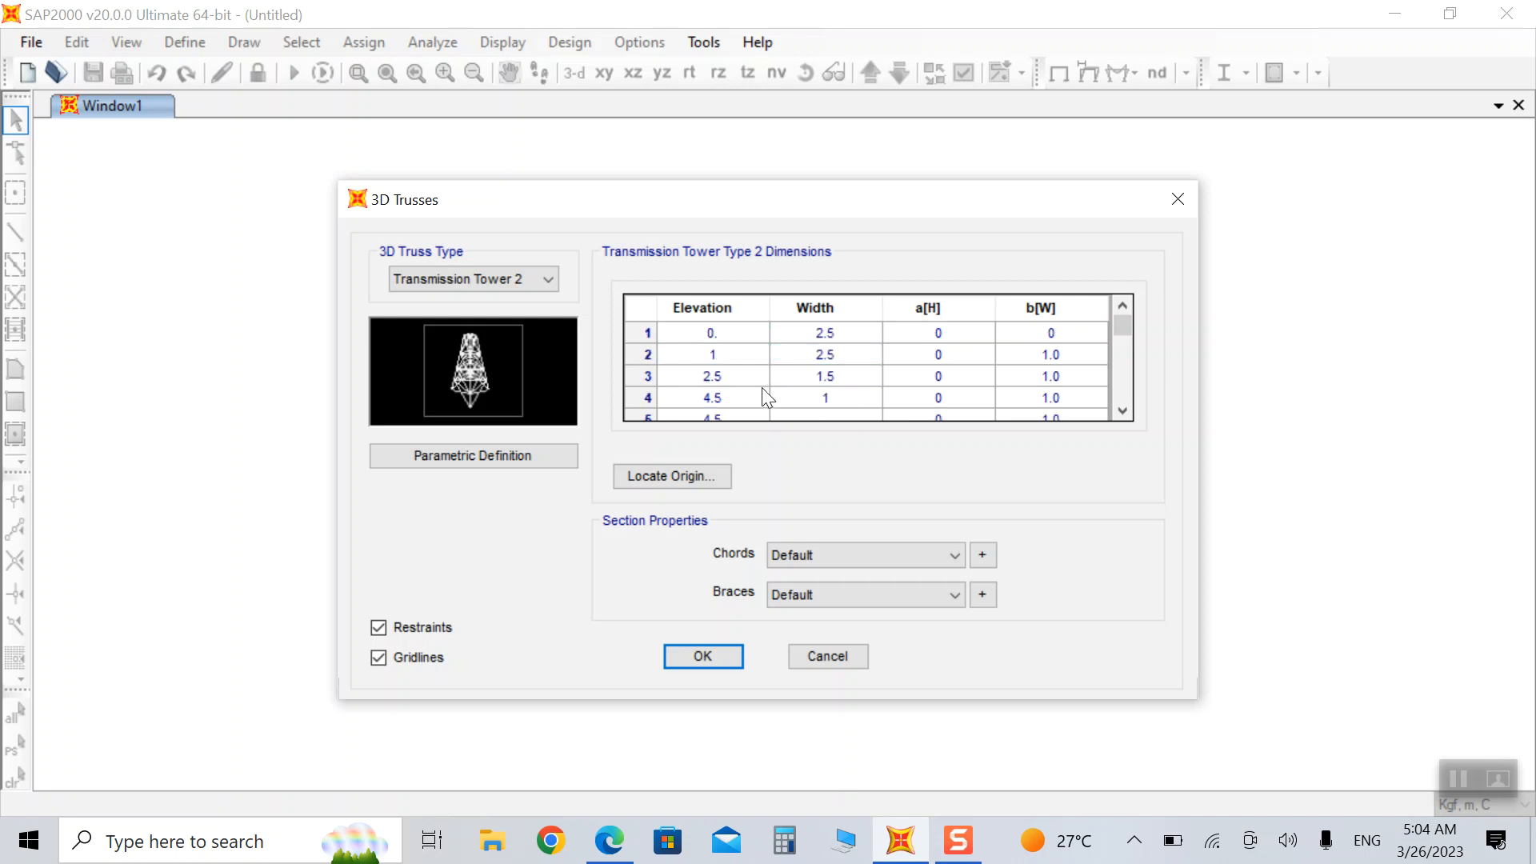
Generate the transmission tower truss from the entered dimensions and display its 3-D view without perspective.
click(717, 659)
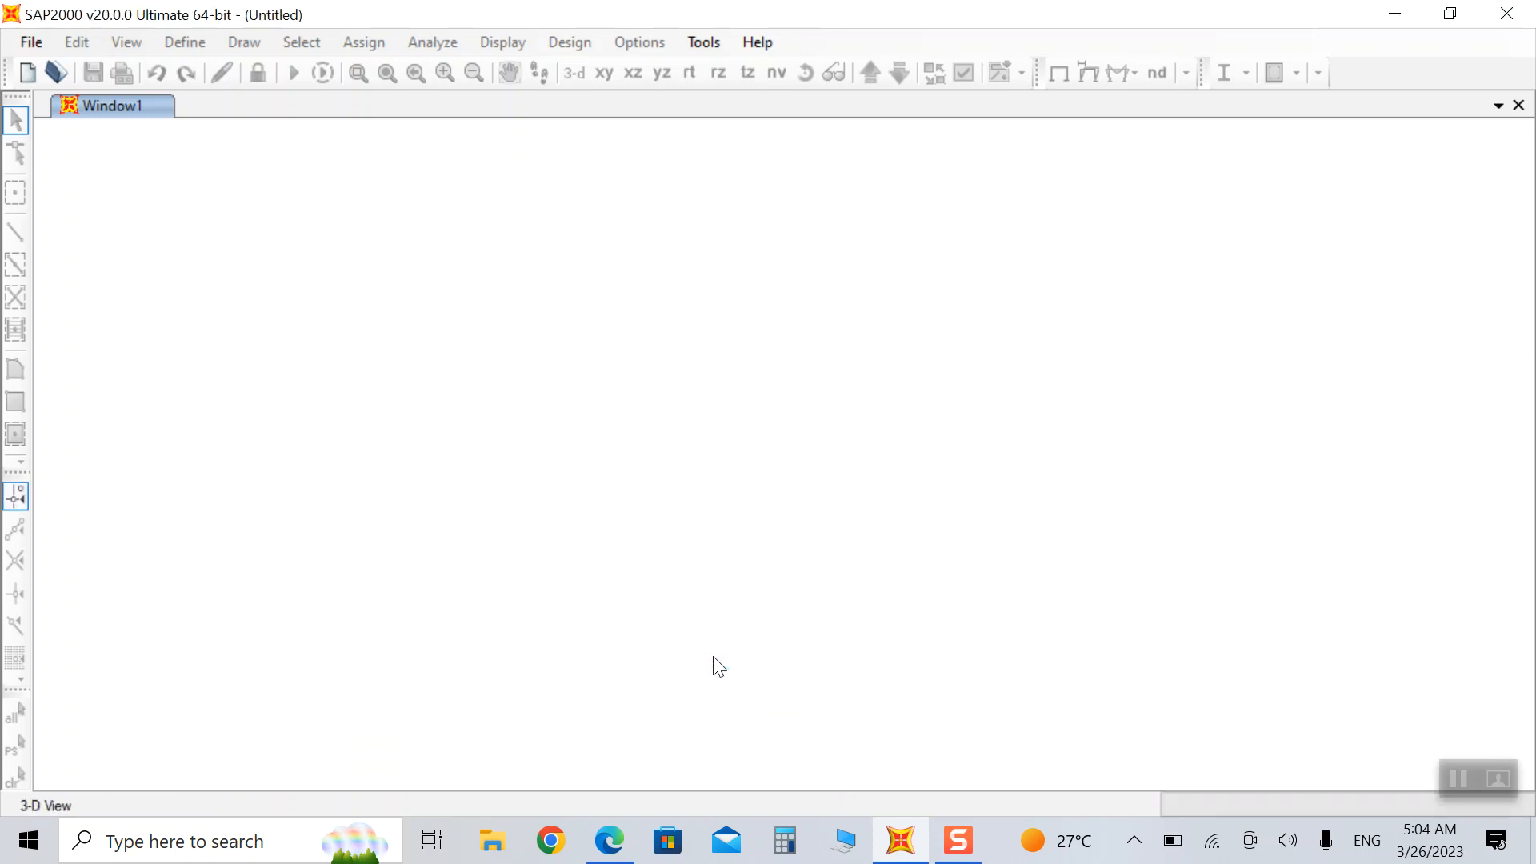
click(664, 516)
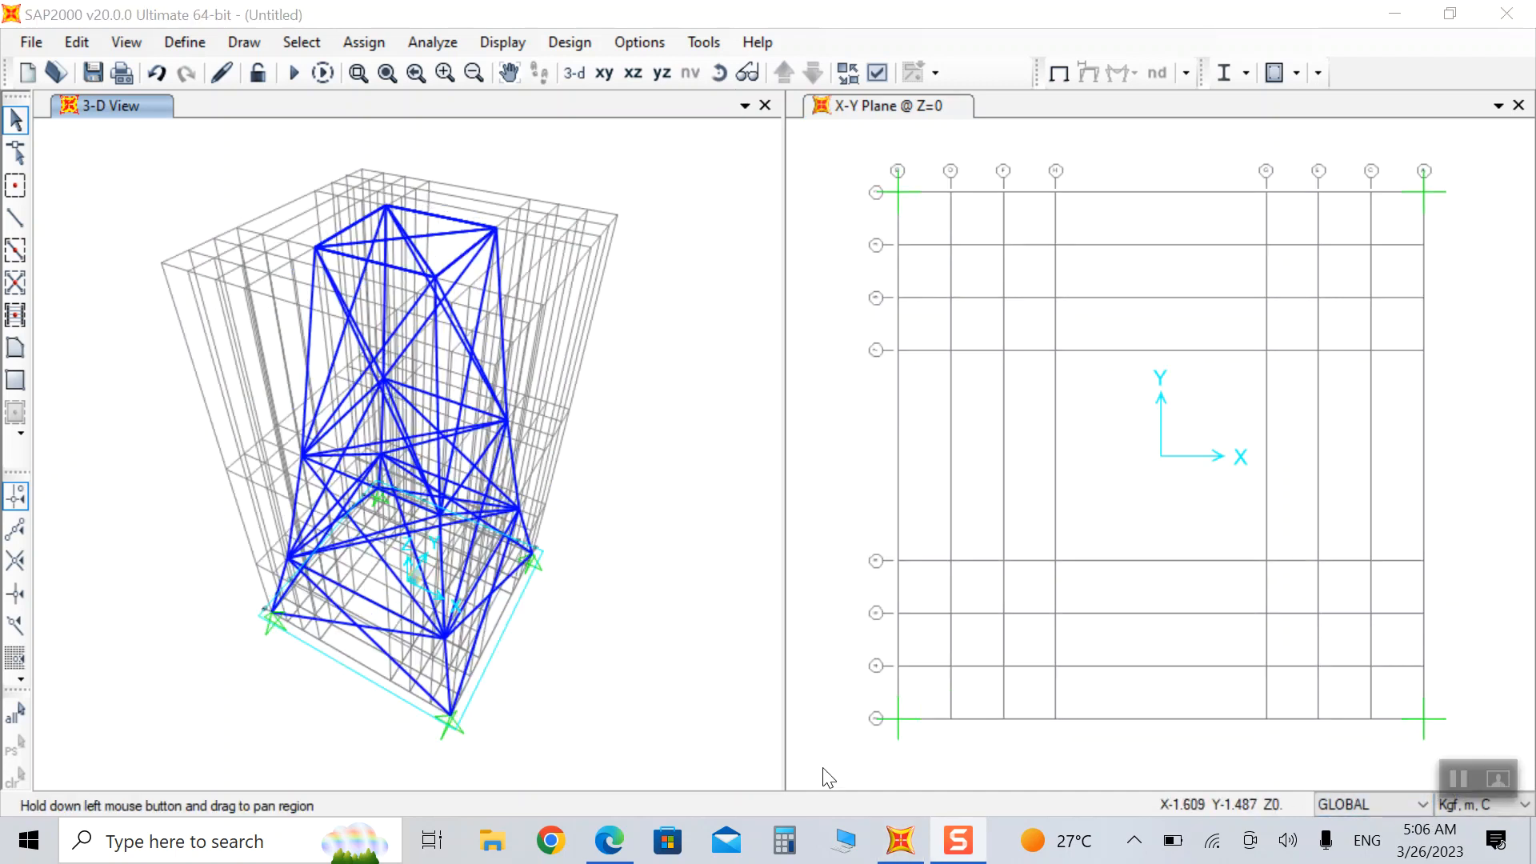
click(326, 748)
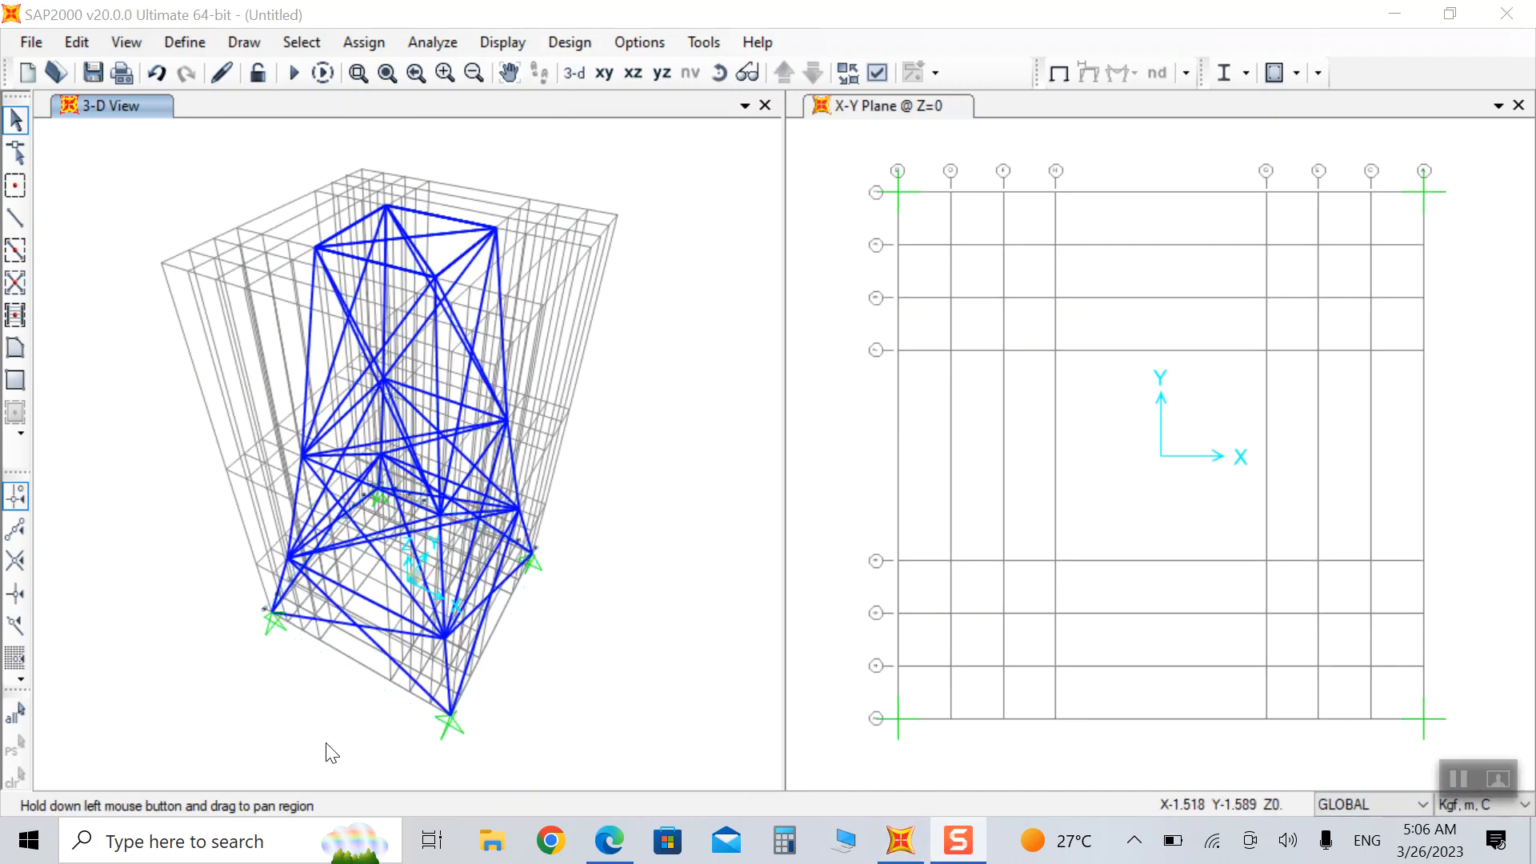
click(723, 74)
drag(730, 276, 58, 288)
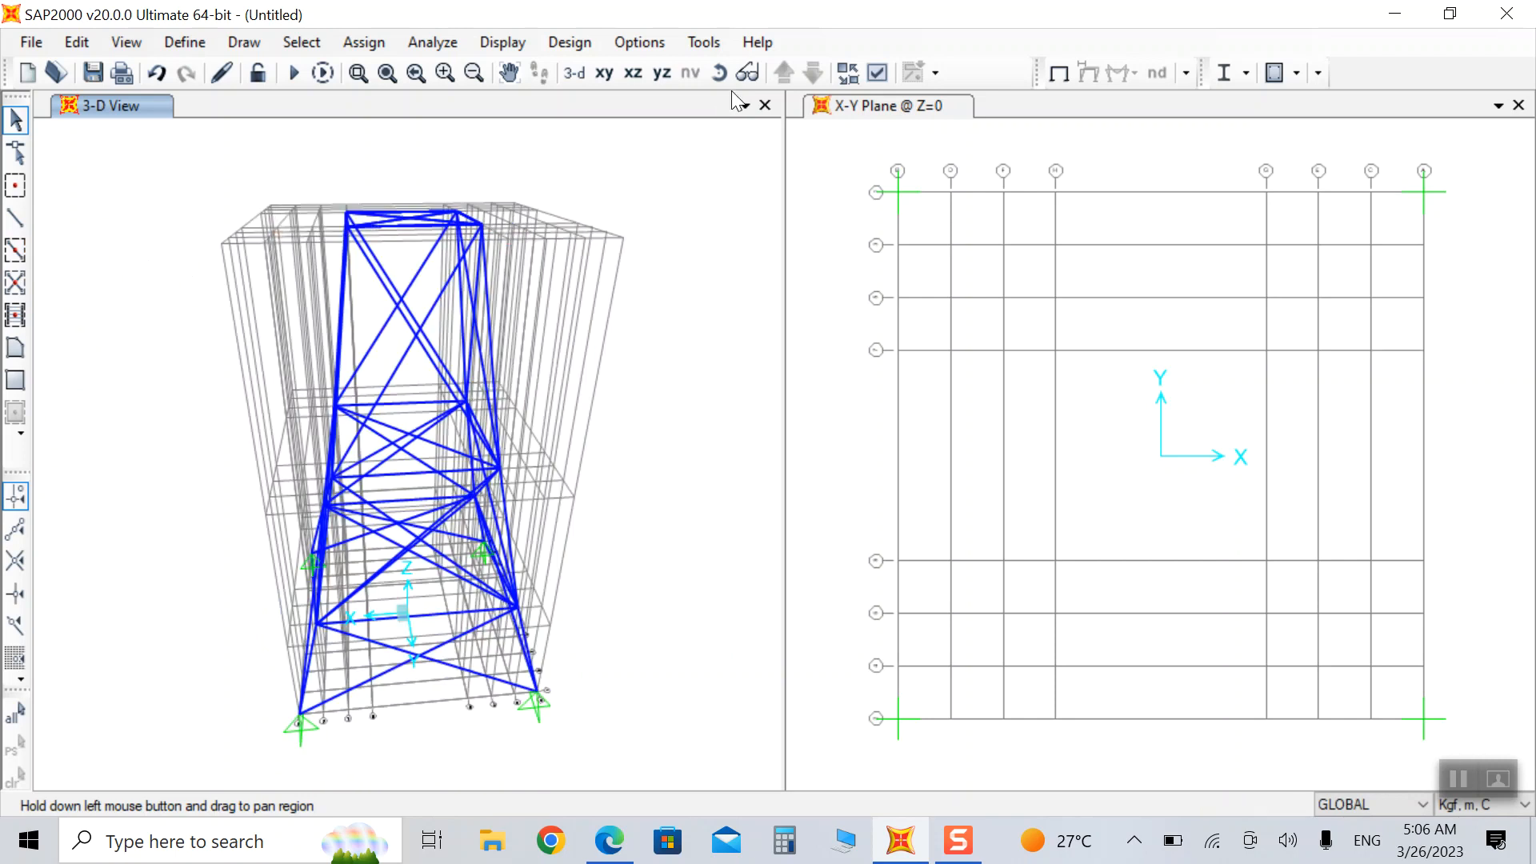
click(747, 72)
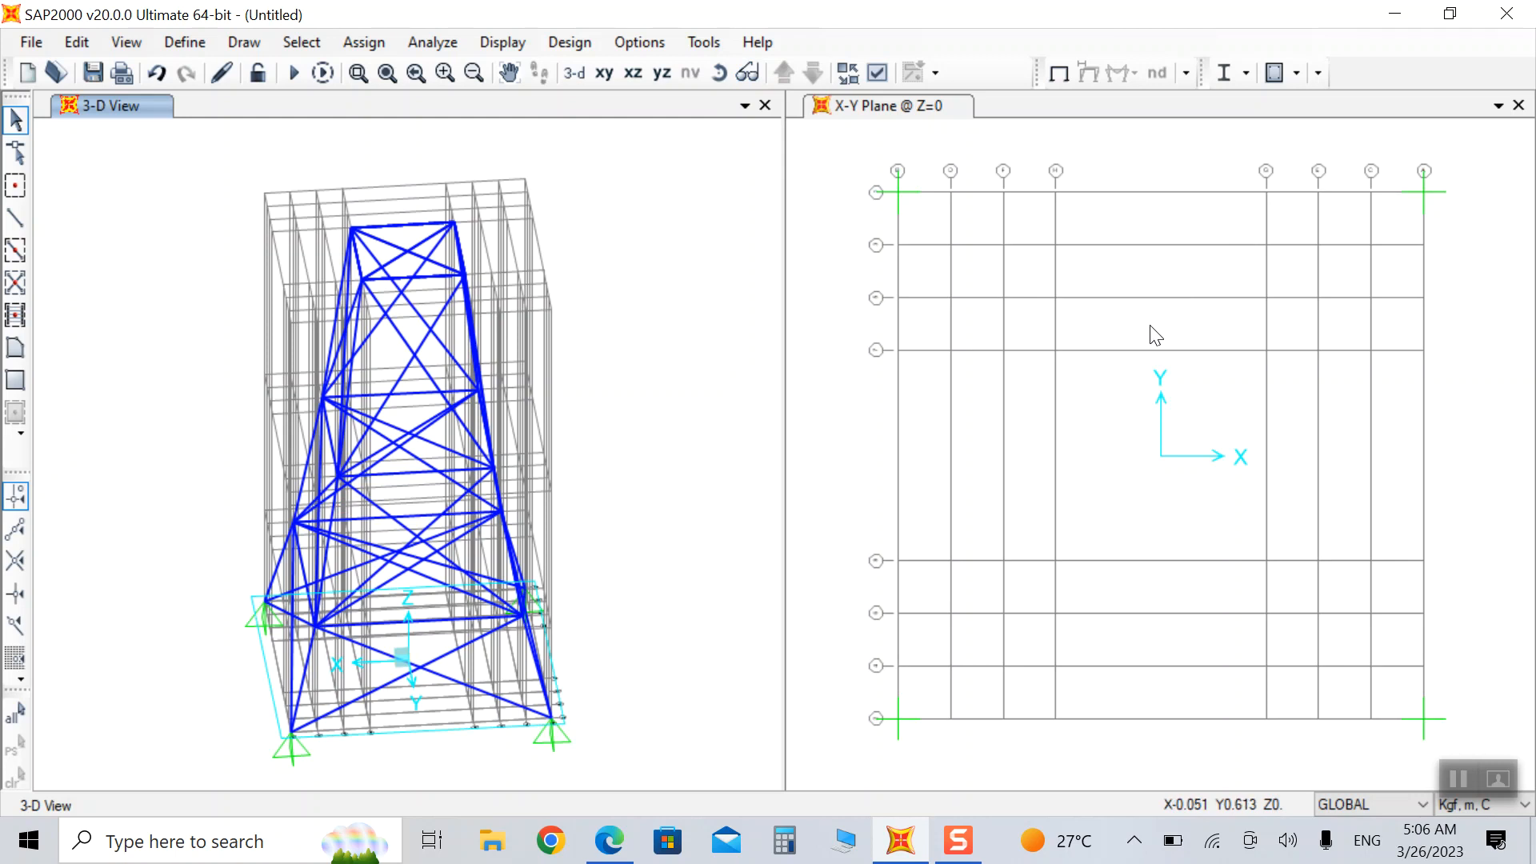
Open the GLOBAL grid system for modification and delete all of its X grid lines.
right_click(690, 393)
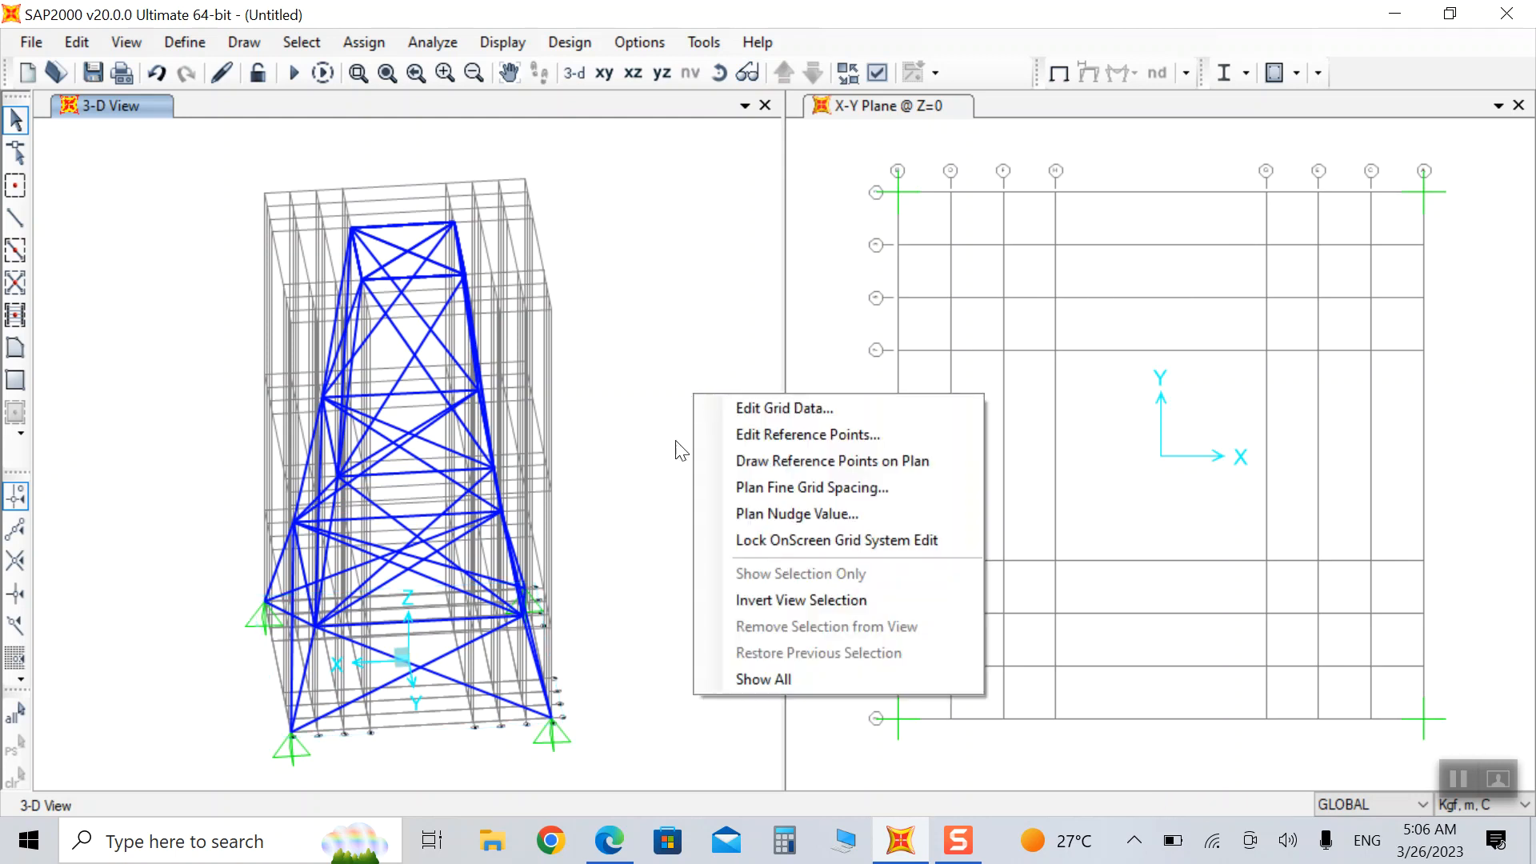
click(791, 412)
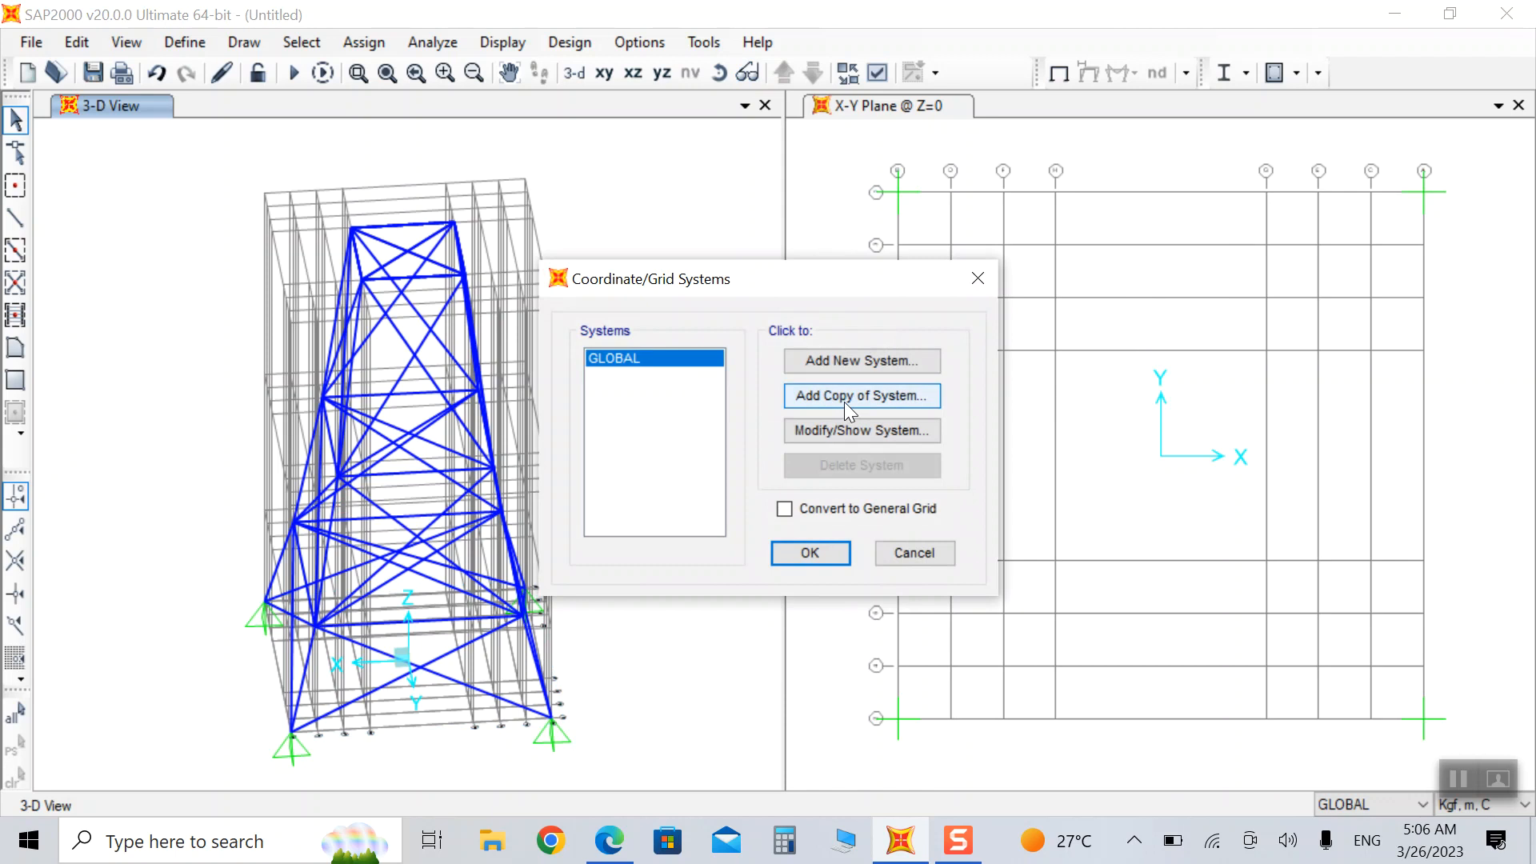
click(856, 430)
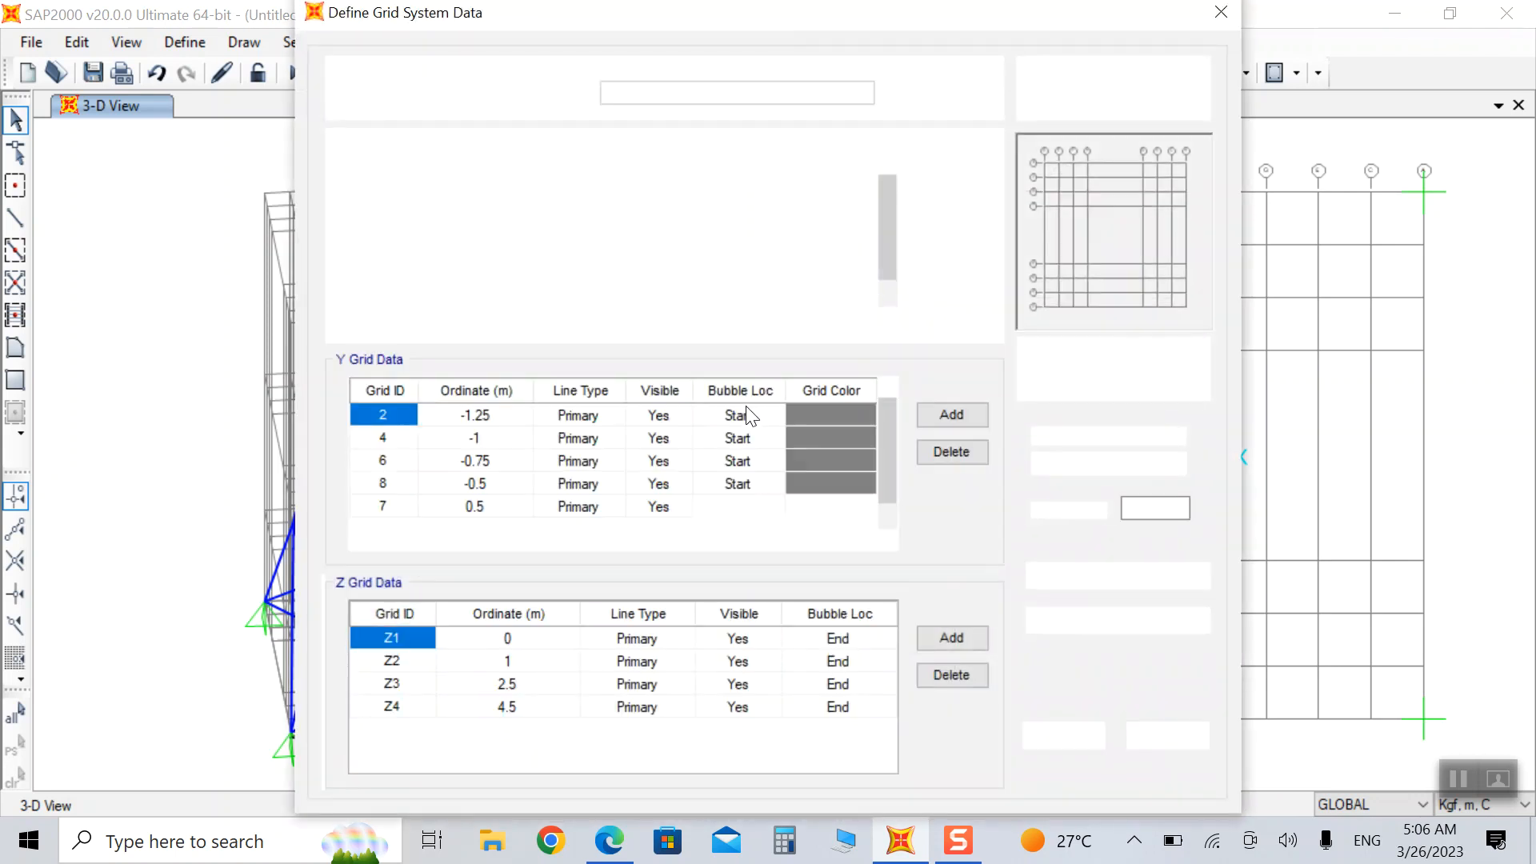
click(954, 228)
click(955, 228)
click(956, 227)
click(955, 227)
click(952, 227)
click(948, 228)
click(941, 227)
click(938, 228)
Delete all Y grid lines from the GLOBAL grid system.
click(942, 452)
click(943, 453)
click(943, 452)
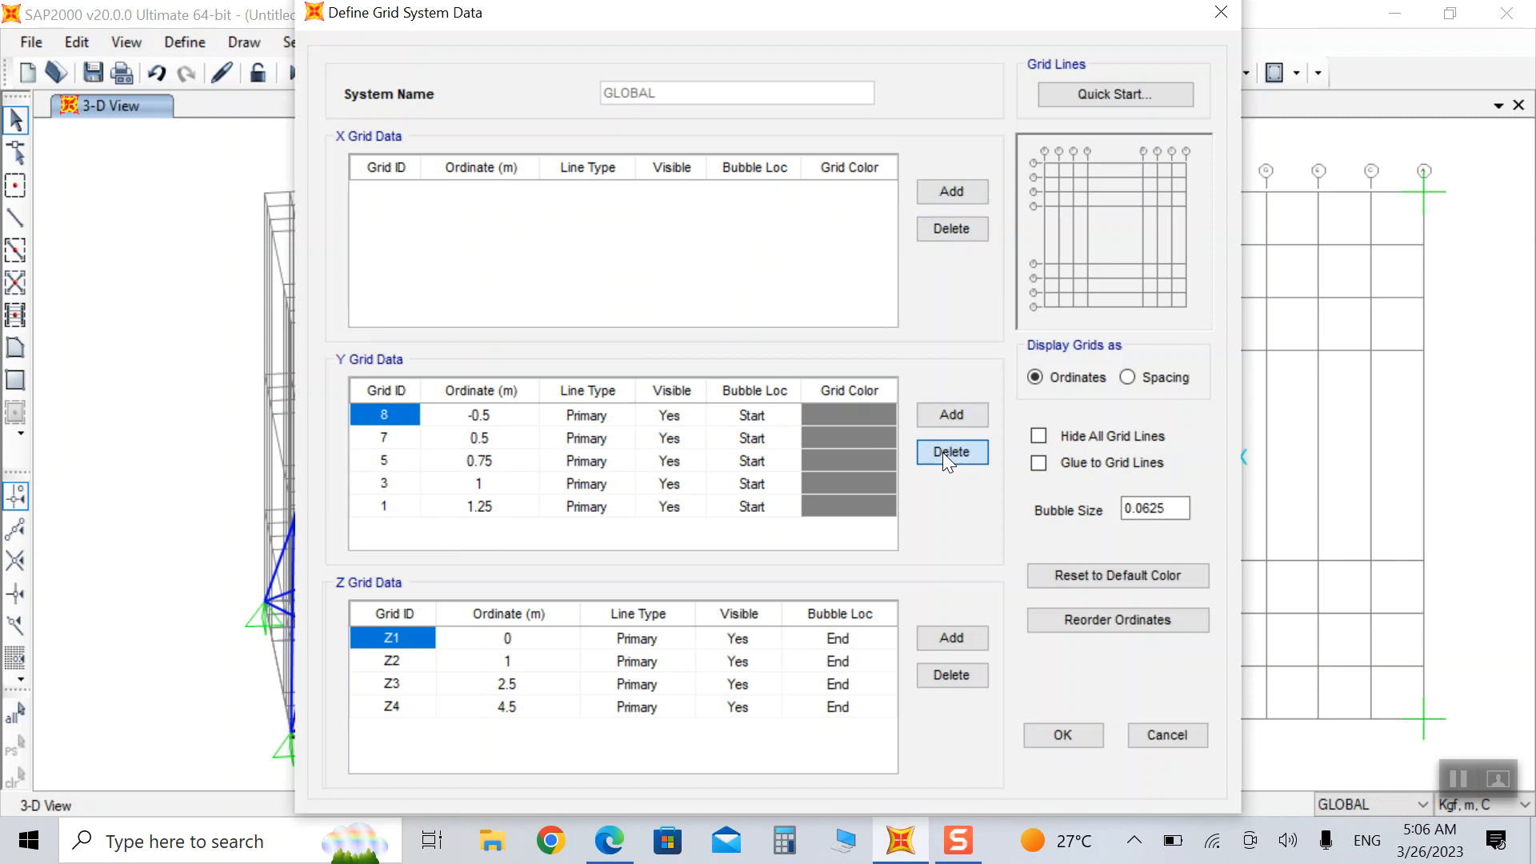
click(942, 452)
click(942, 453)
click(942, 453)
click(942, 453)
click(943, 452)
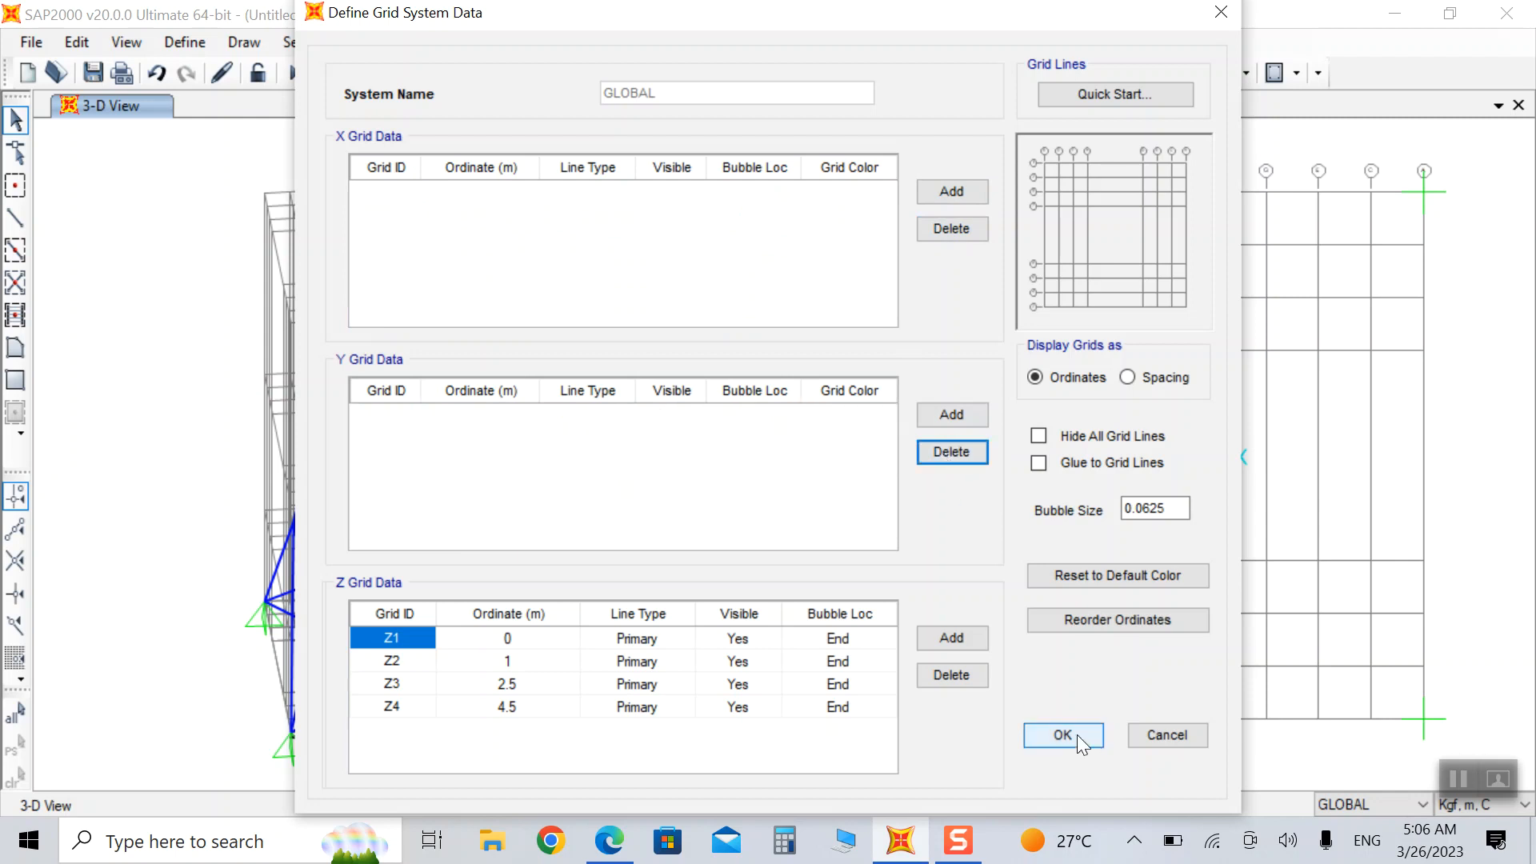
Delete all Z grid lines, Z1 through Z4, from the GLOBAL grid system.
click(944, 671)
click(944, 672)
click(944, 672)
click(944, 672)
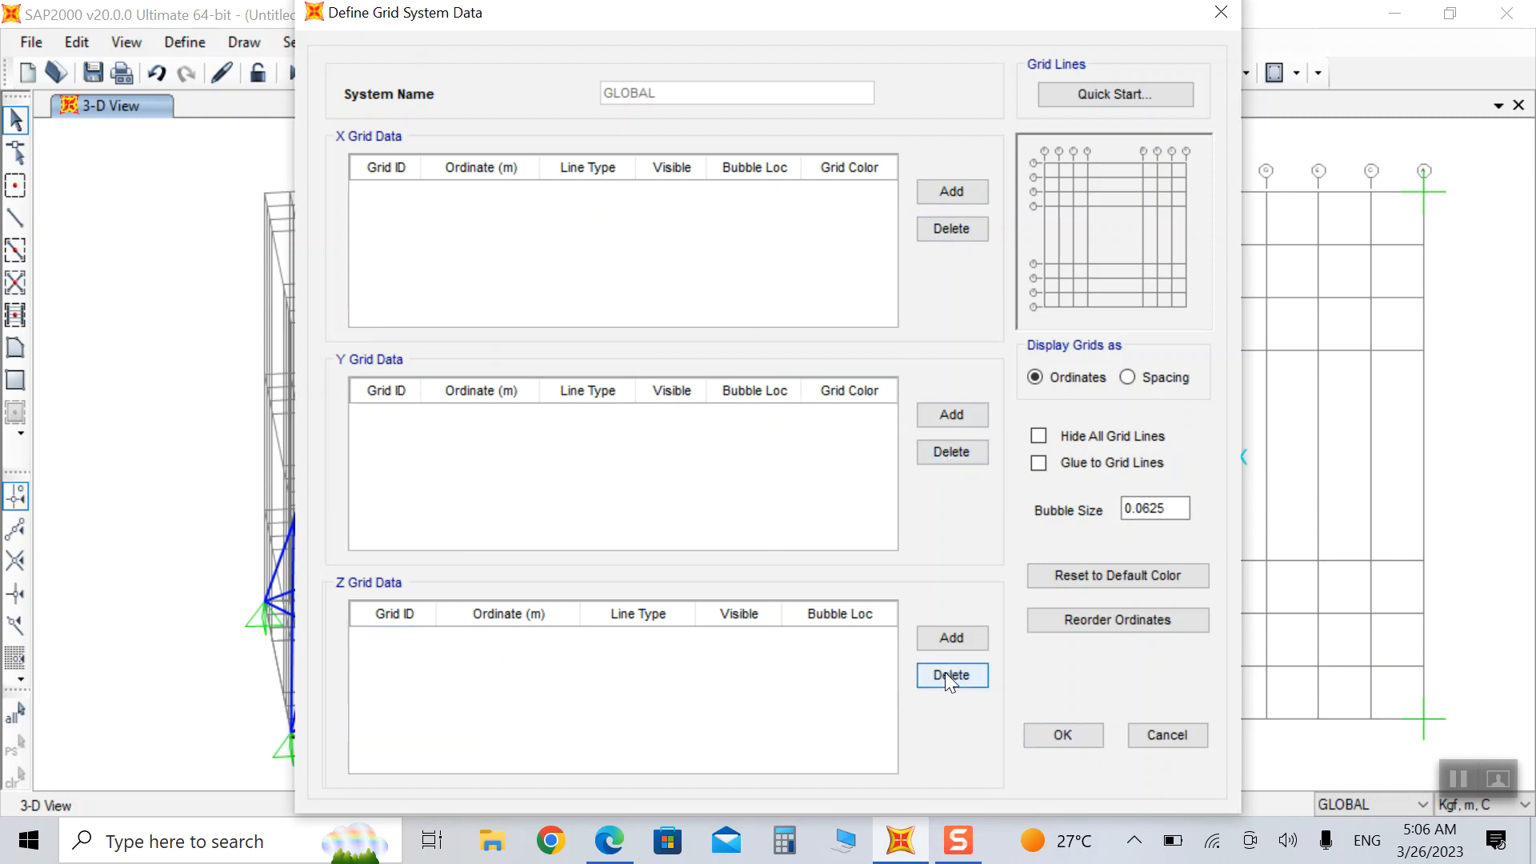
Apply the deletion of all grid lines to the GLOBAL coordinate system and rotate the tower in the 3-D view.
click(1064, 736)
click(802, 549)
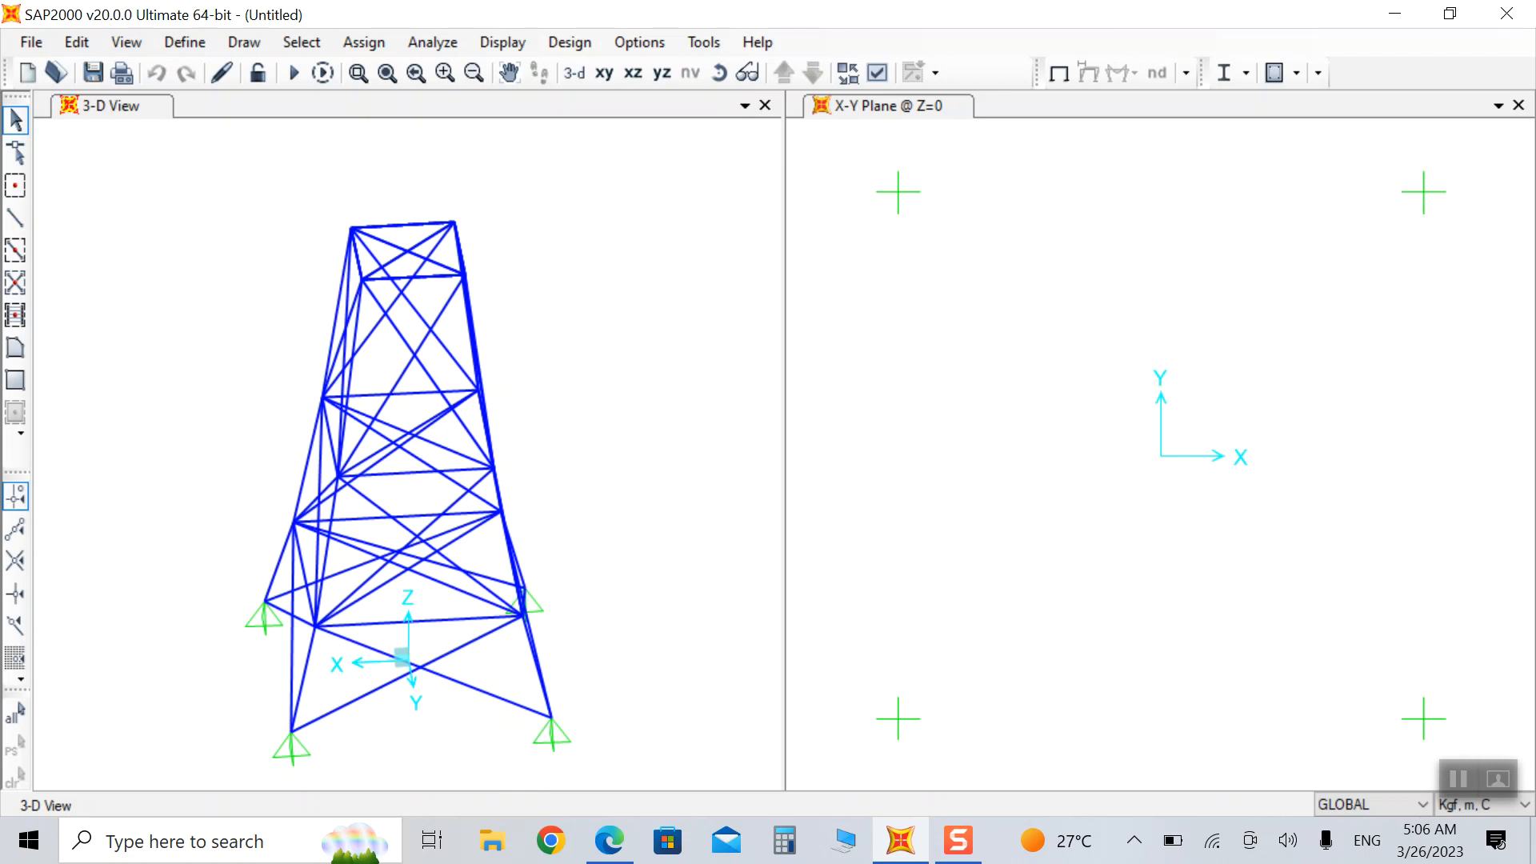
click(714, 78)
drag(628, 184, 301, 171)
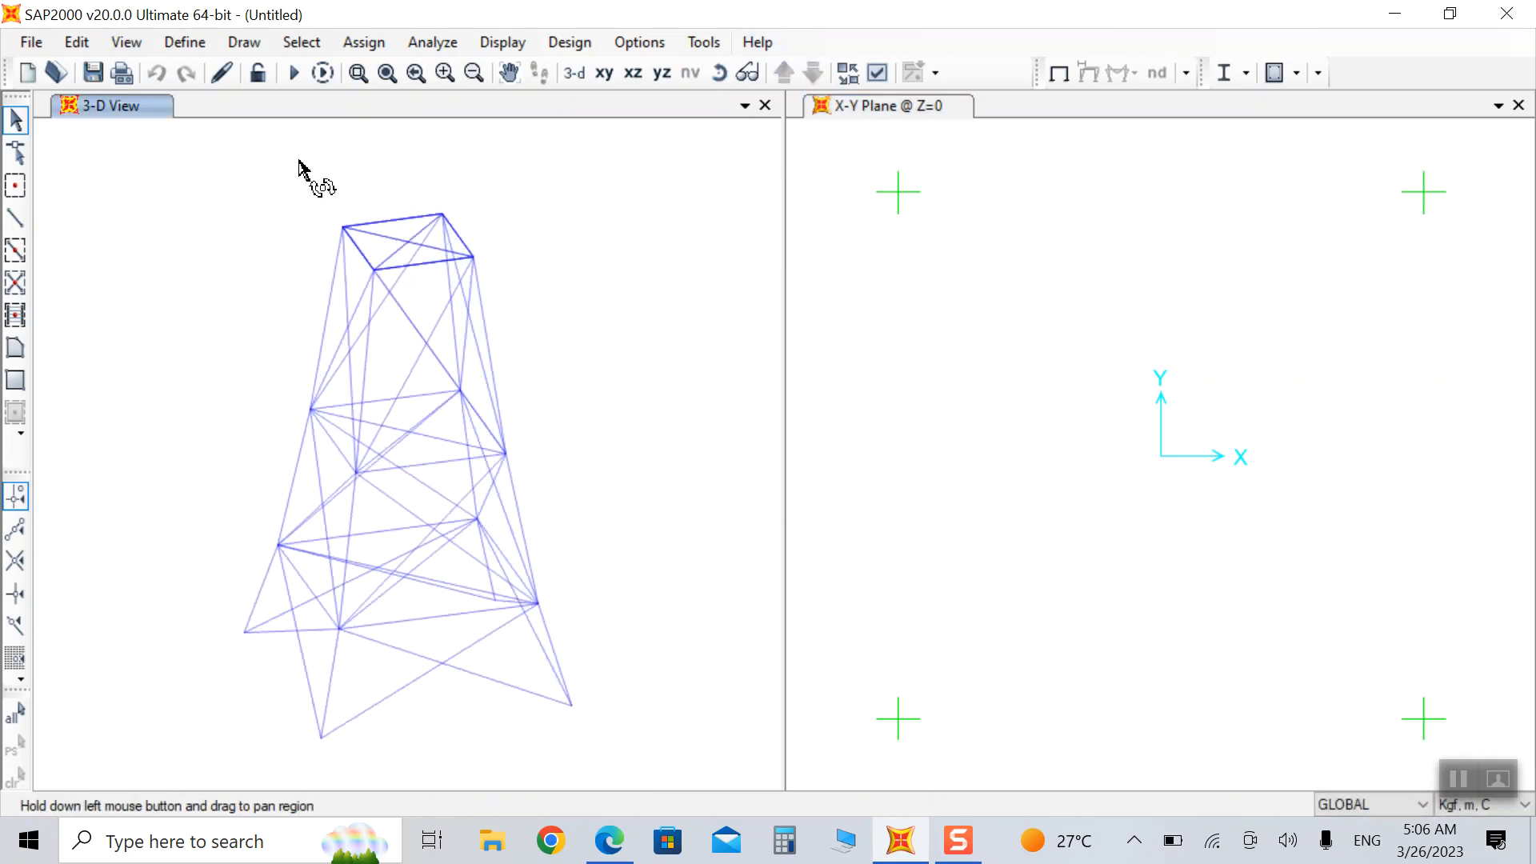
Delete the 4000Psi material from the model's material definitions.
click(185, 42)
click(235, 68)
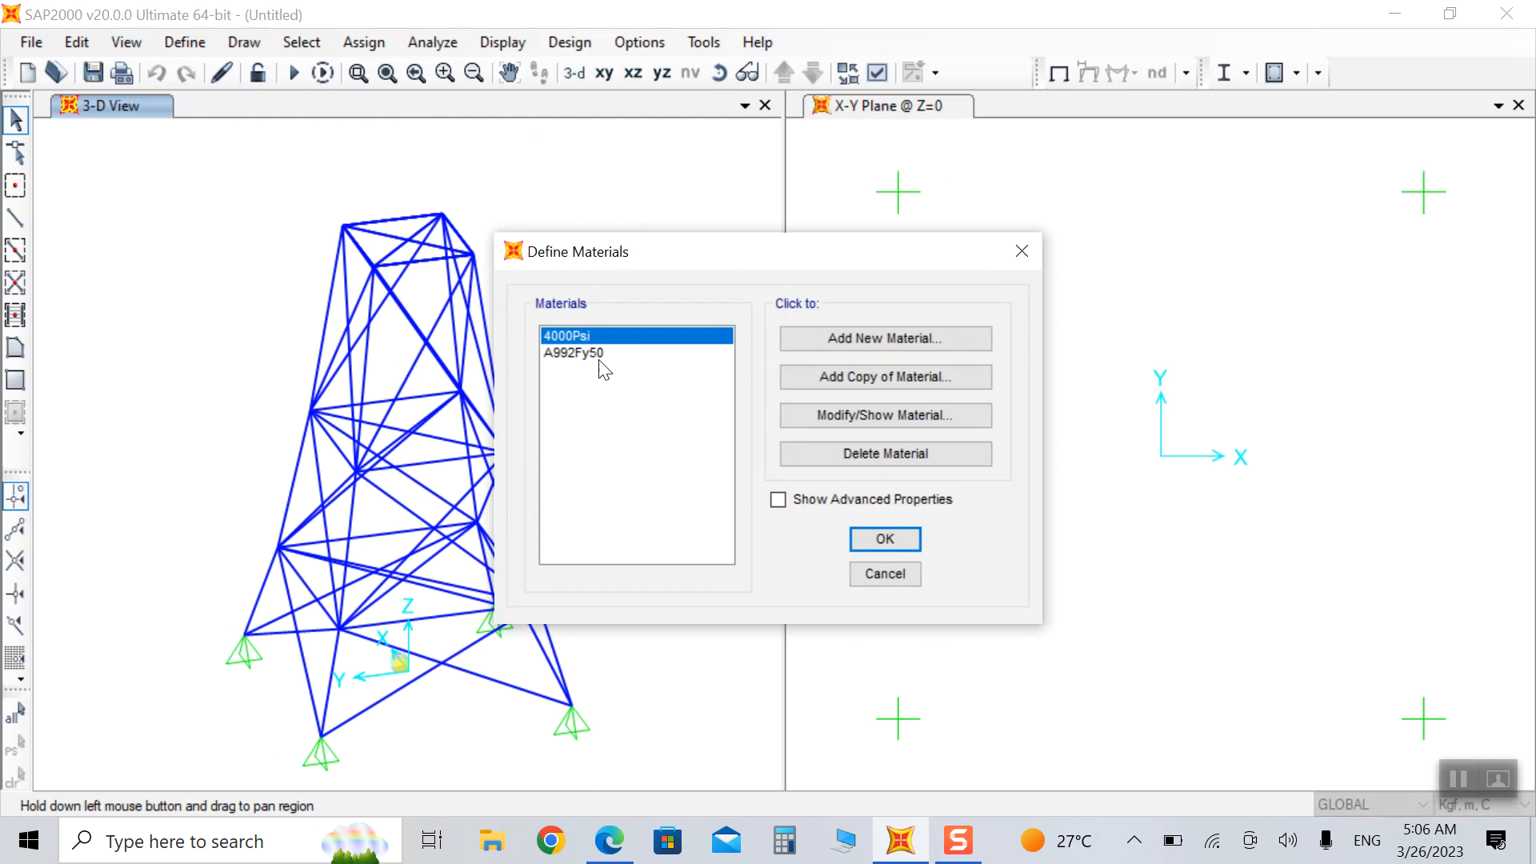
click(851, 454)
click(766, 507)
Add a United States steel material with standard ASTM A36, Grade 36.
click(867, 344)
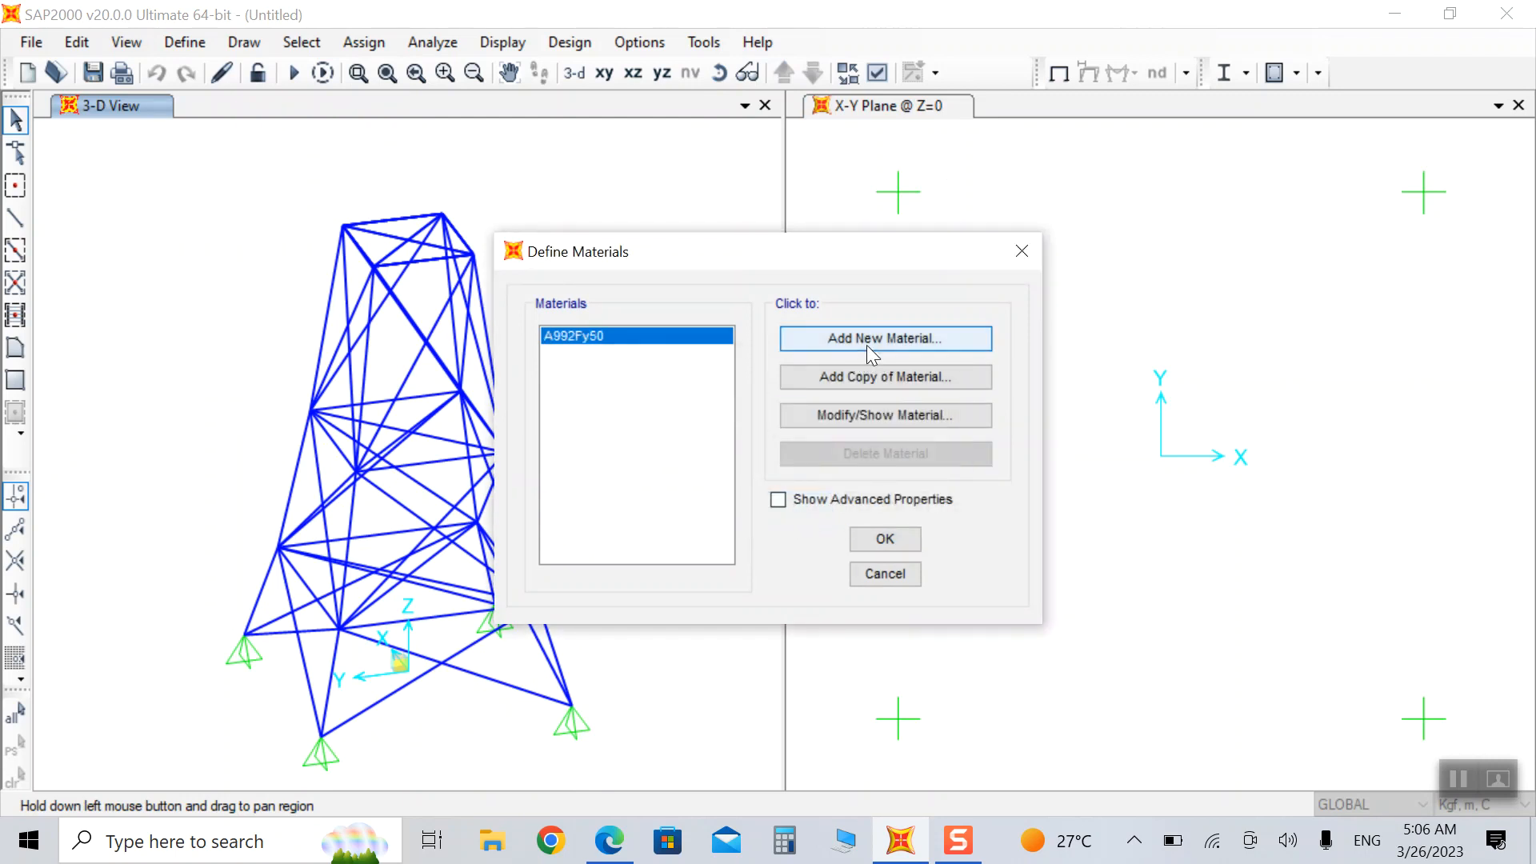
click(751, 445)
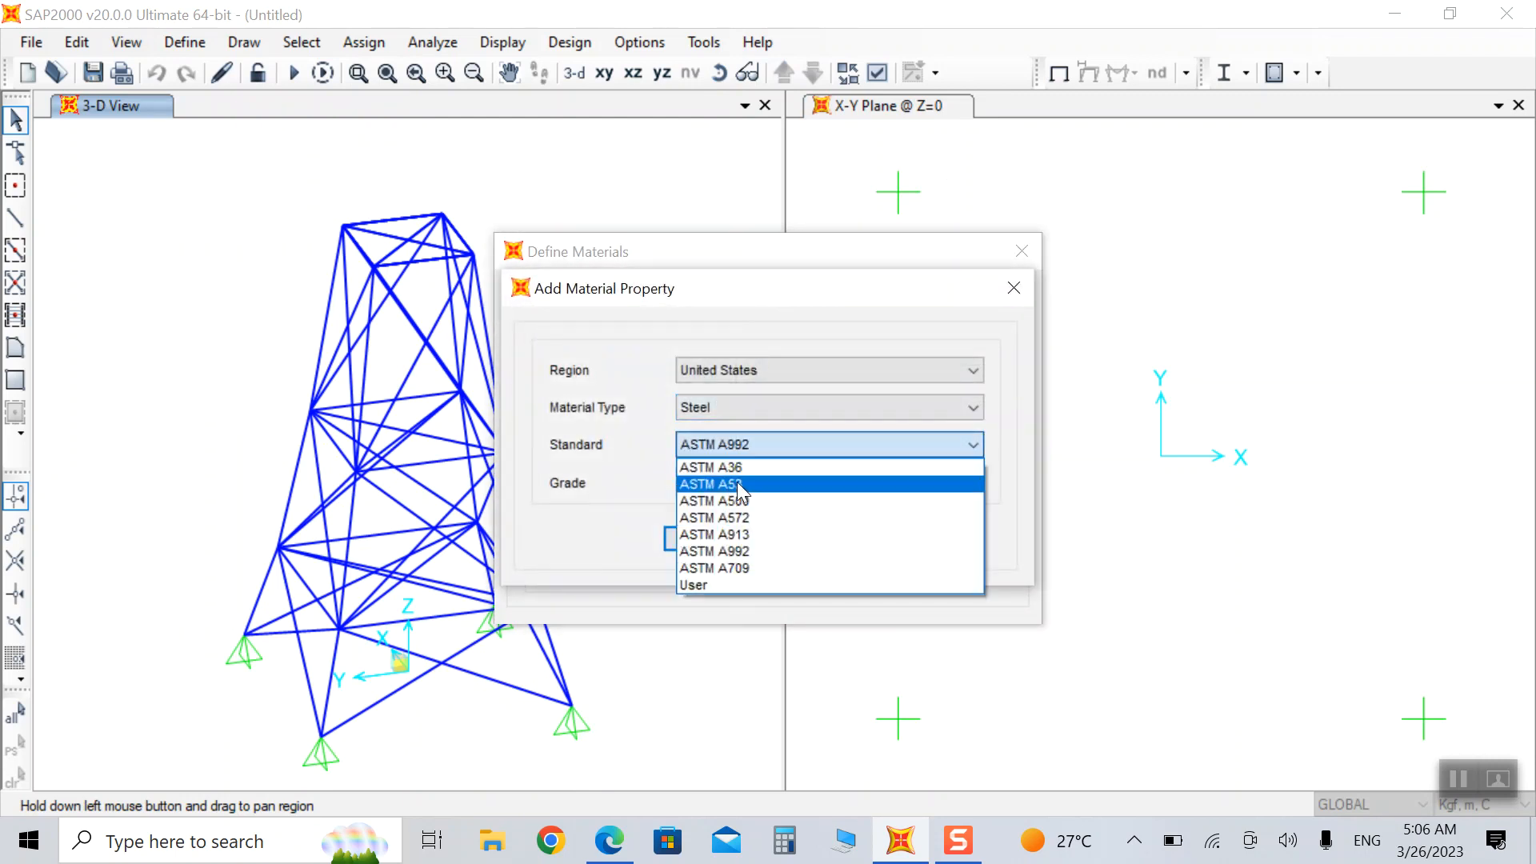
click(741, 467)
click(700, 538)
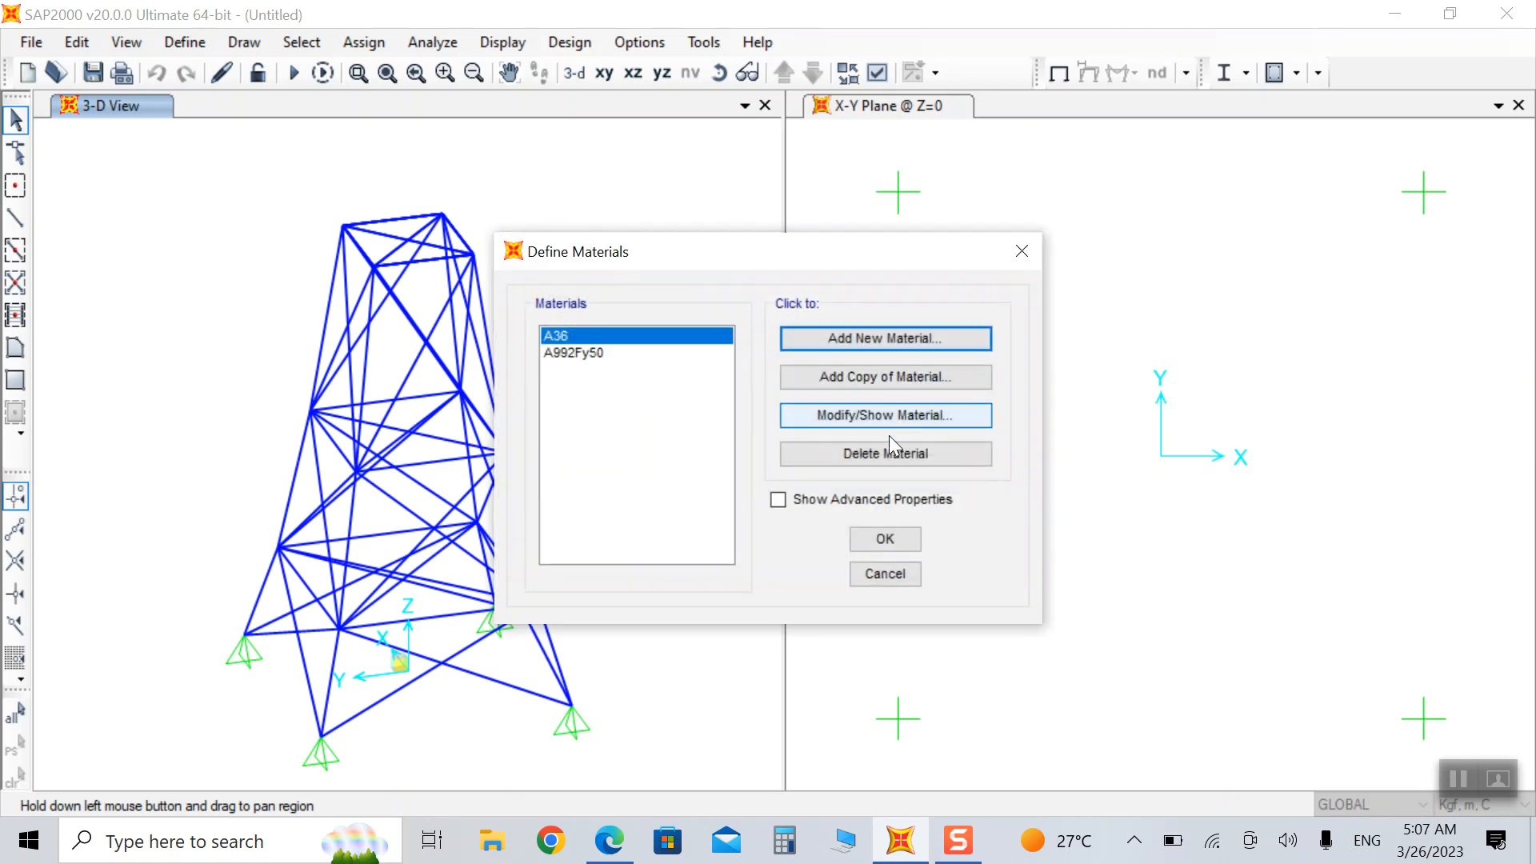
Add another United States steel material using the ASTM A53 standard.
click(884, 340)
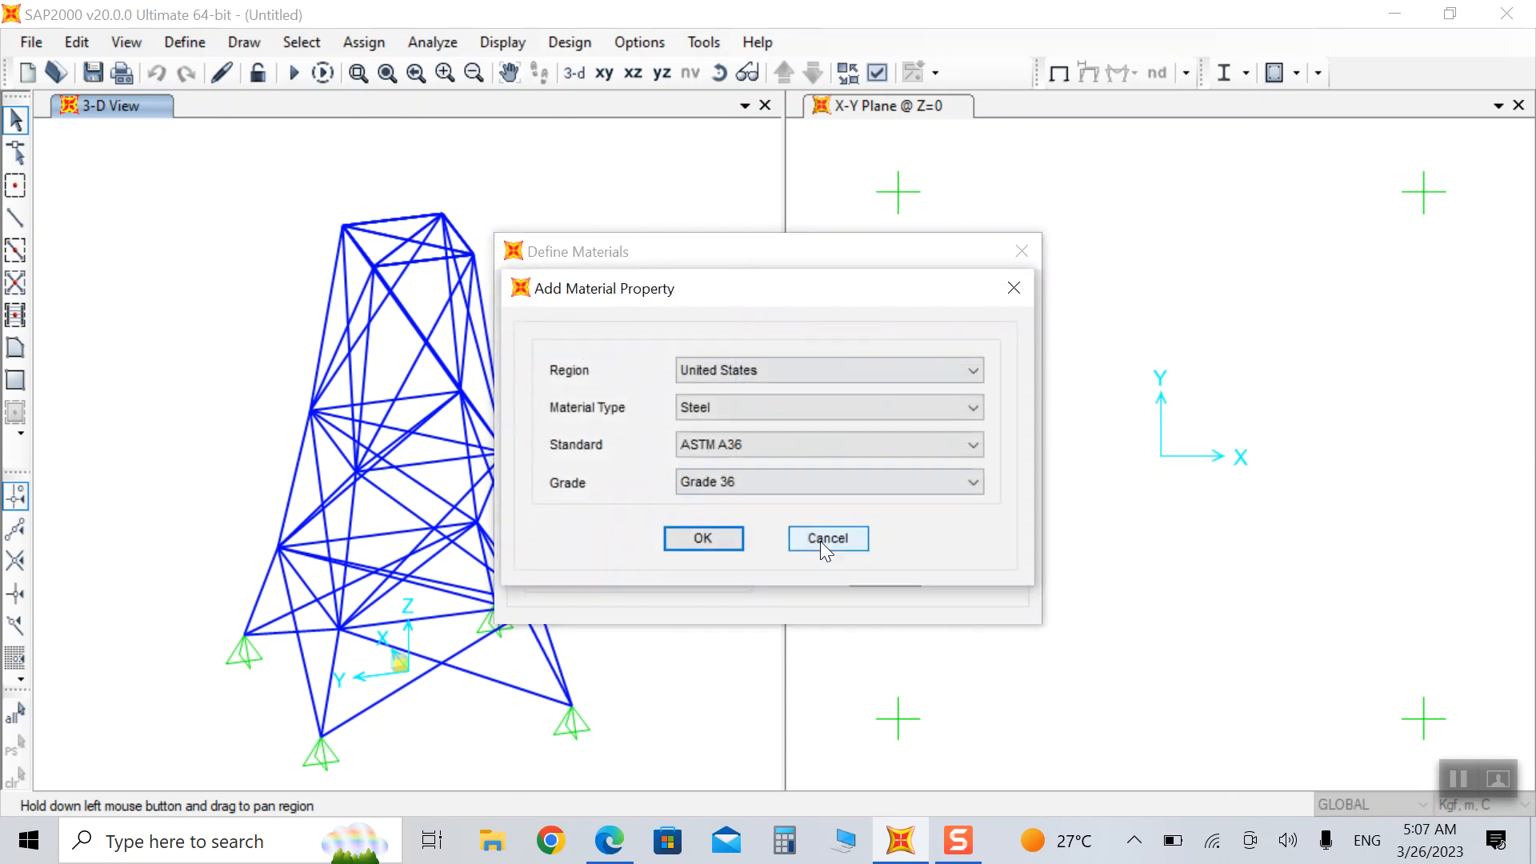
click(756, 491)
click(756, 491)
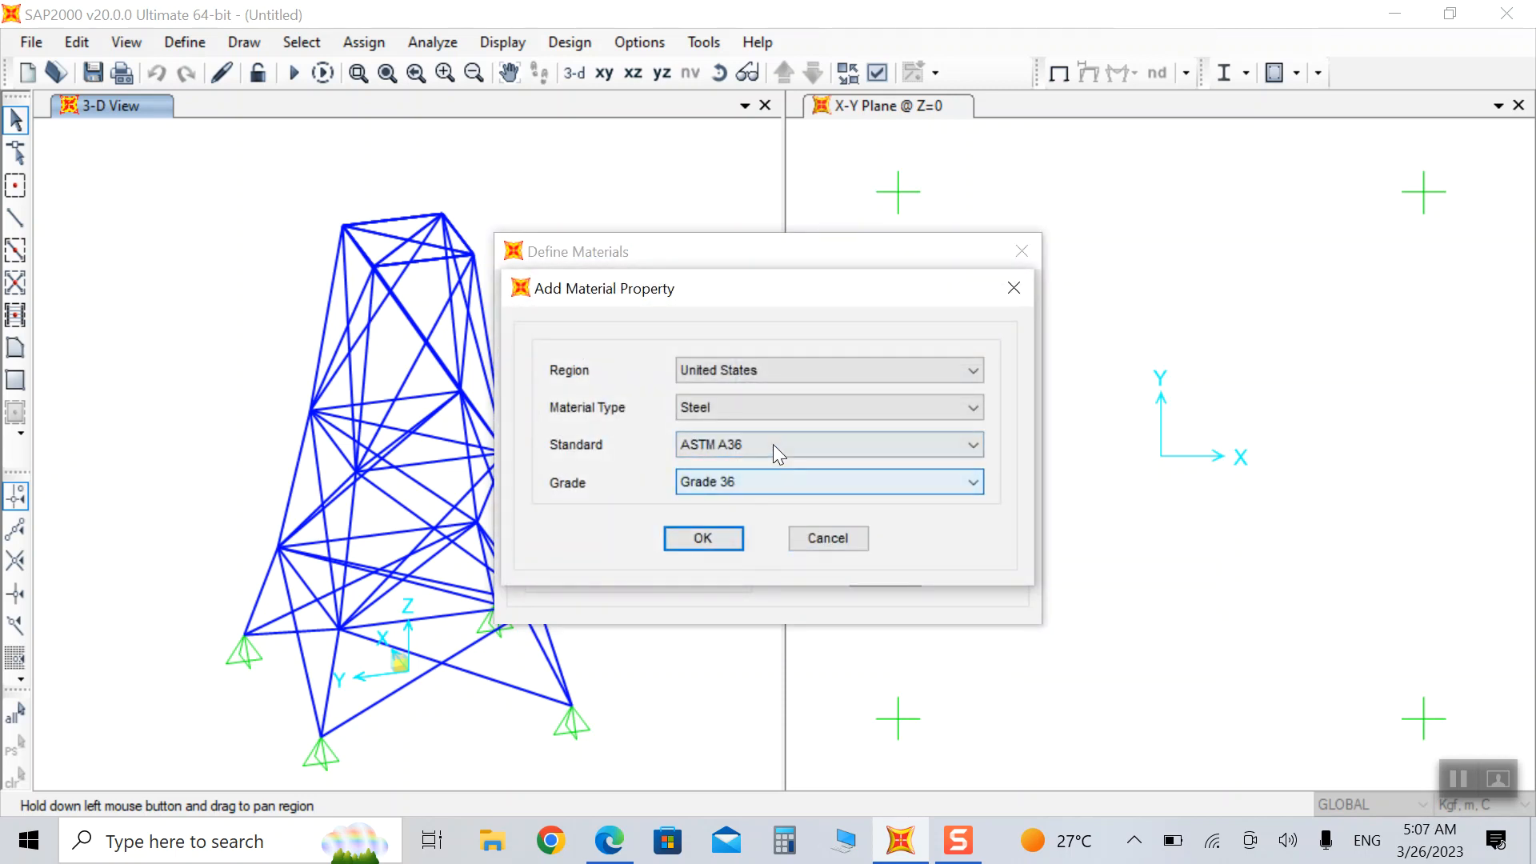
click(772, 444)
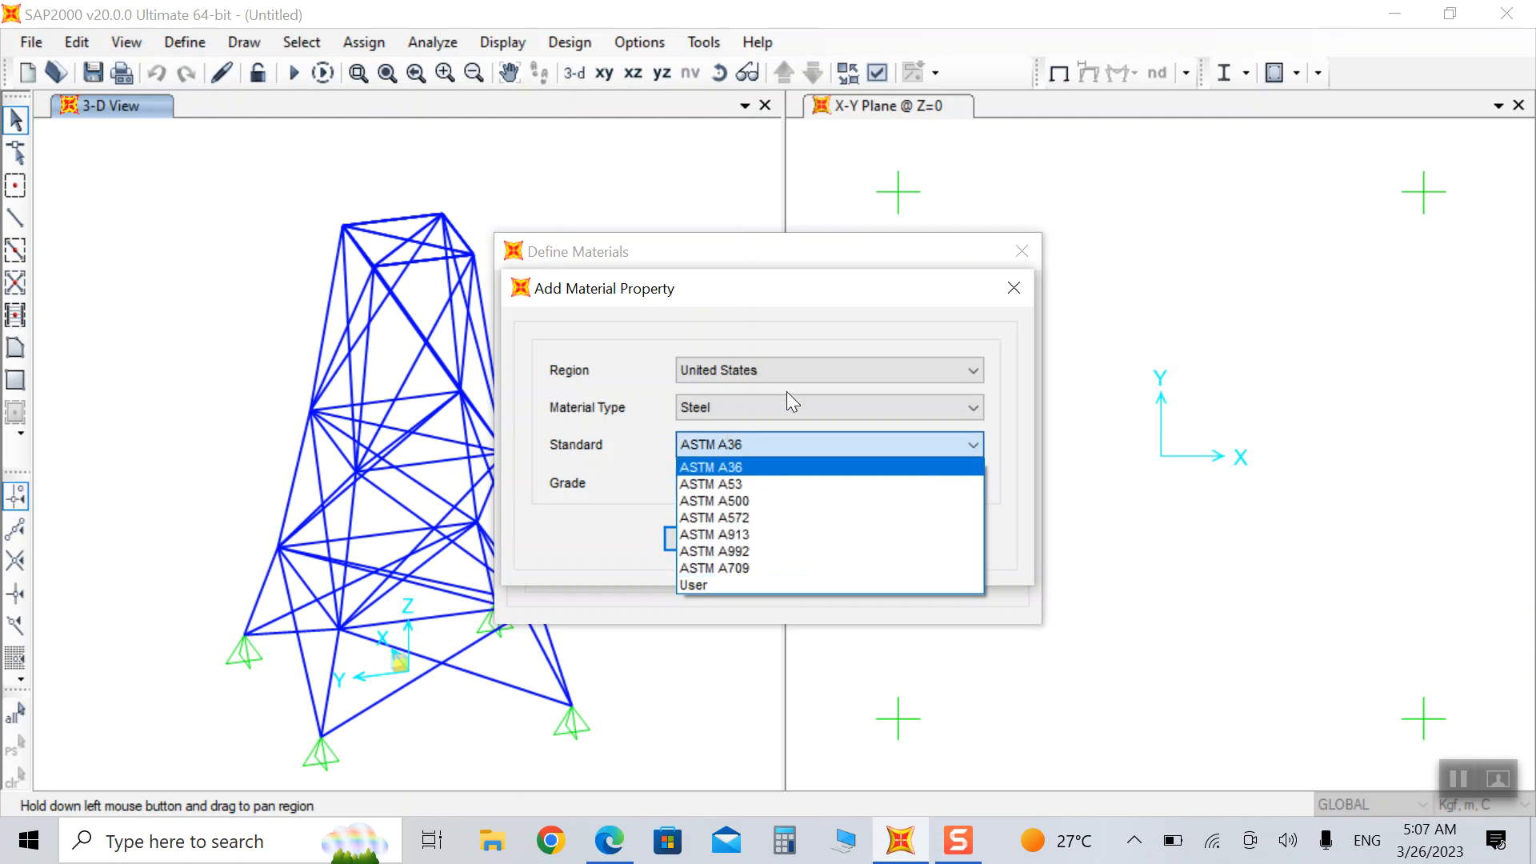
click(744, 485)
click(736, 488)
click(720, 501)
click(704, 539)
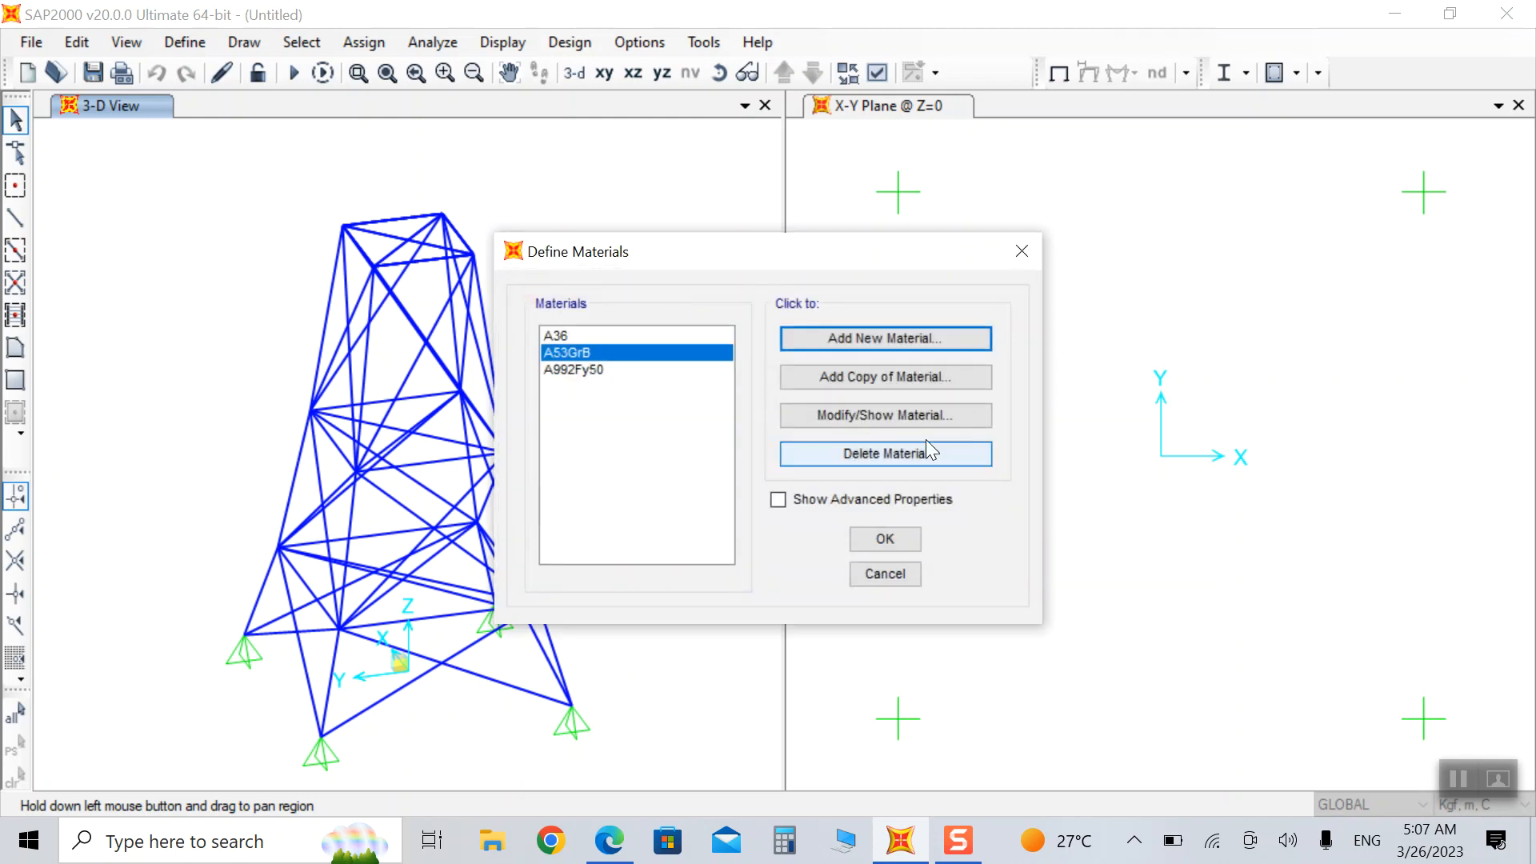
Open the A53GrB material's properties and rename it steel.
click(873, 418)
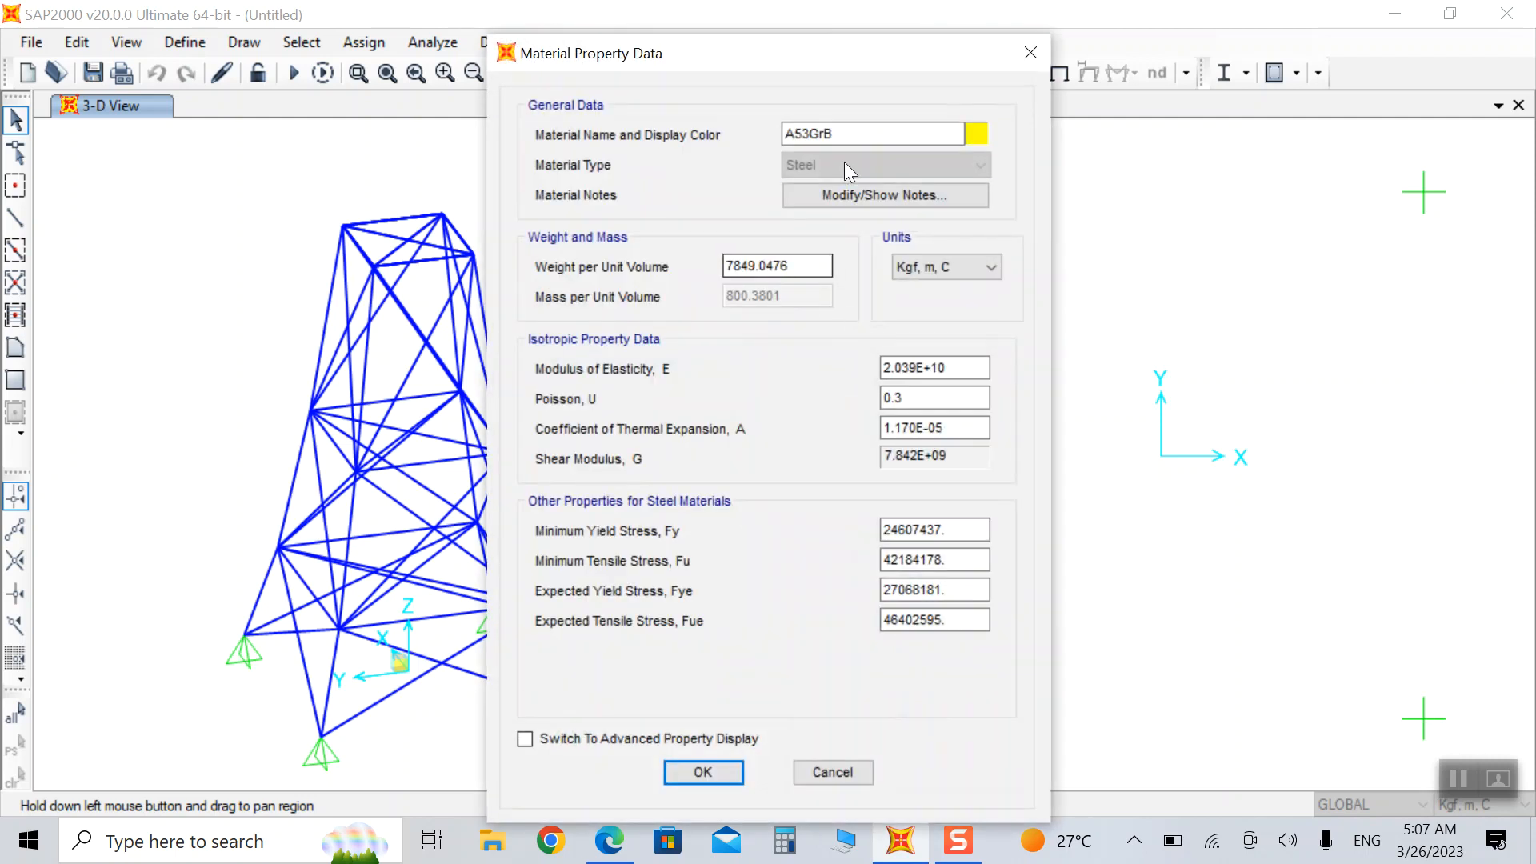
double_click(836, 134)
text(steel)
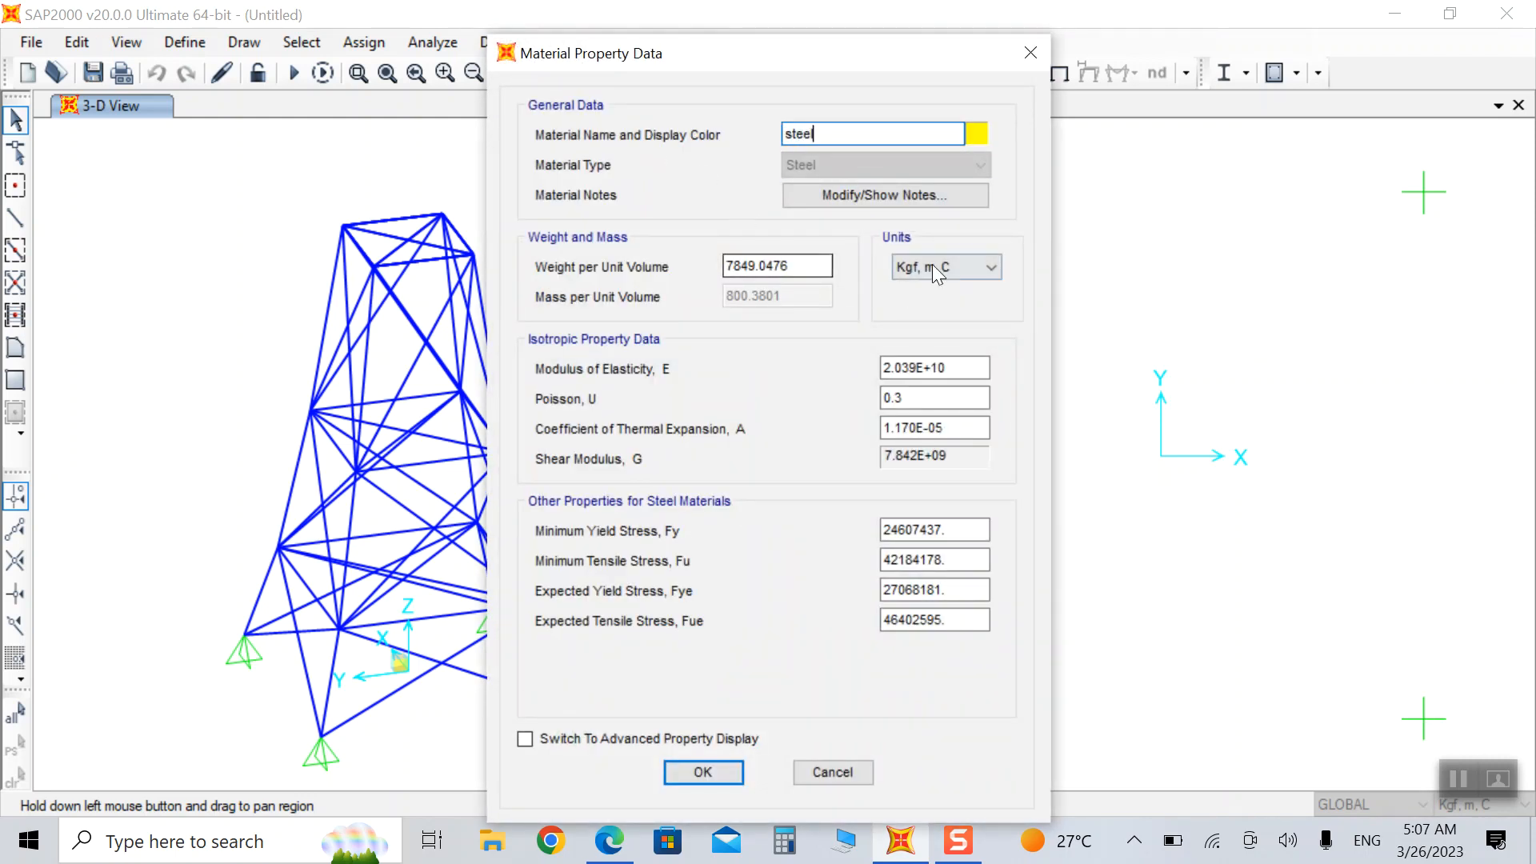
Set the material's units to Kgf, cm, C and its weight per unit volume to 7.850E-03.
click(933, 264)
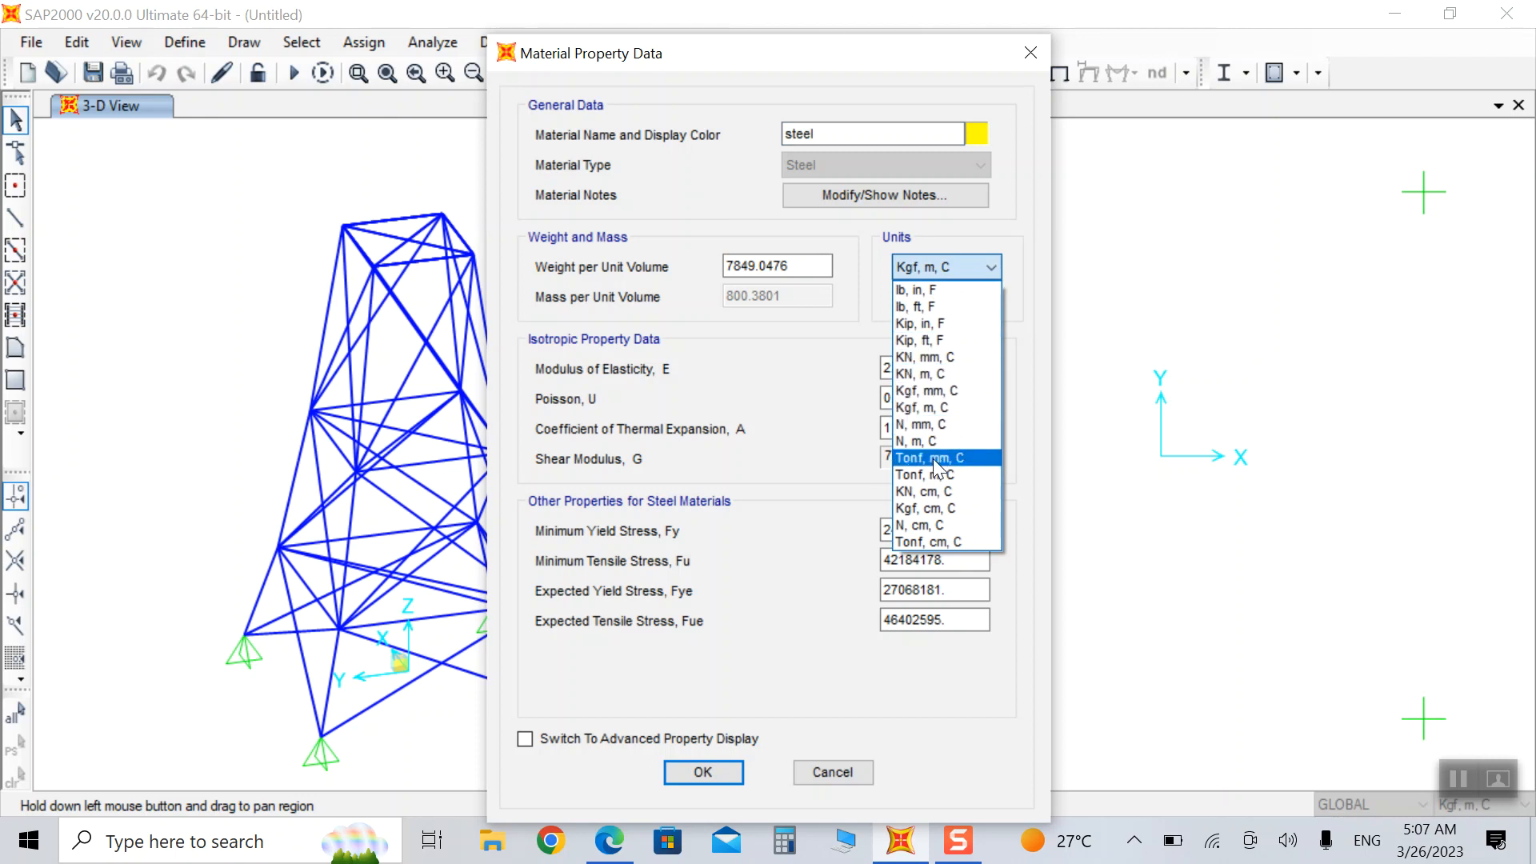
click(924, 507)
click(760, 266)
key(BackSpace)
key(BackSpace)
text(50E-03)
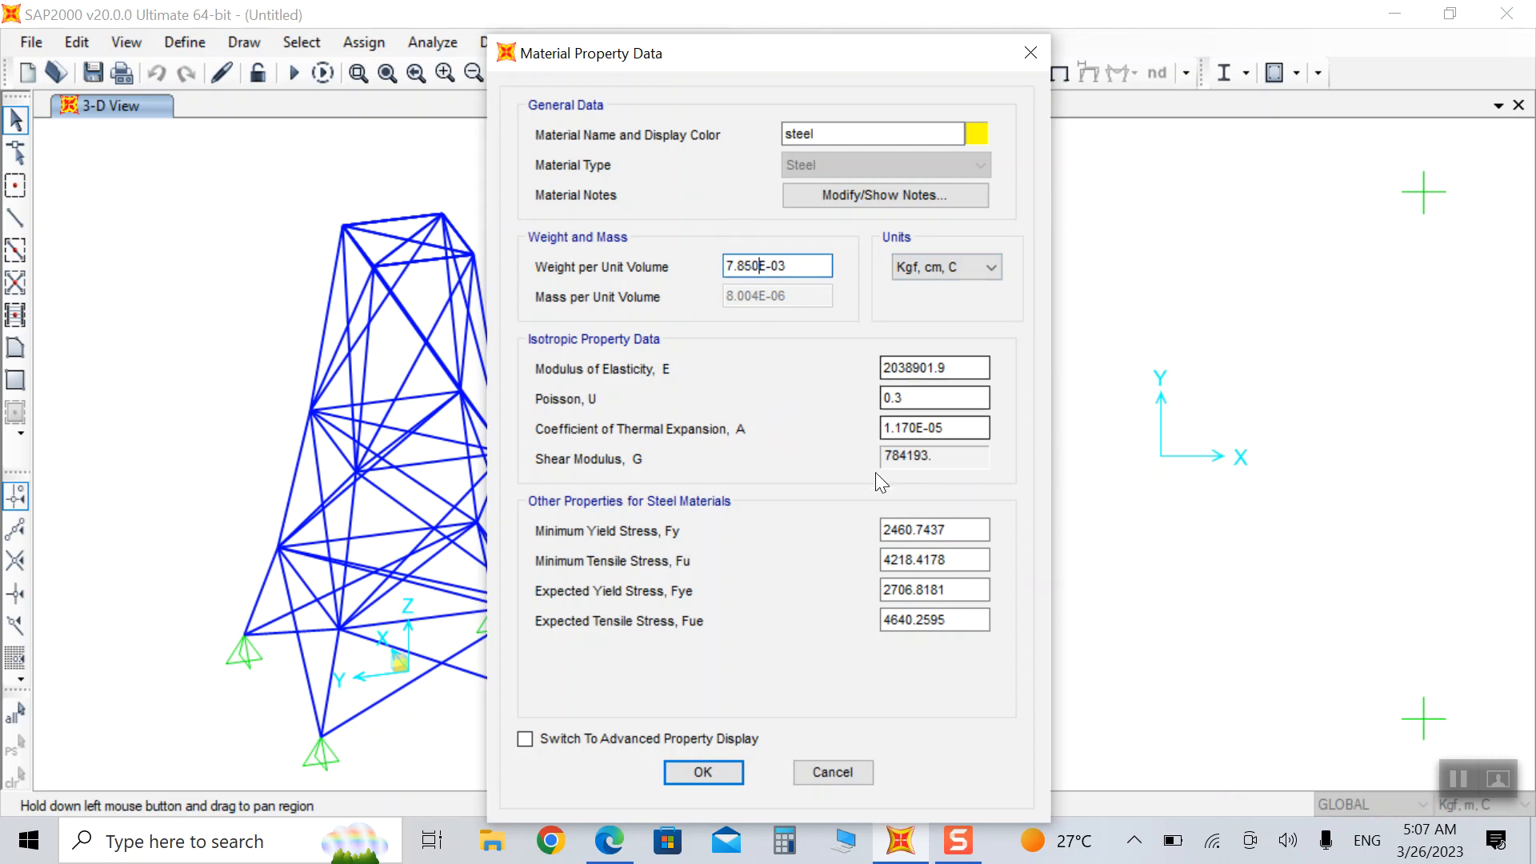
Set the material's Fy and Fye to 3200 and its Fu and Fue to 3300, and save the material definitions.
drag(963, 529, 713, 504)
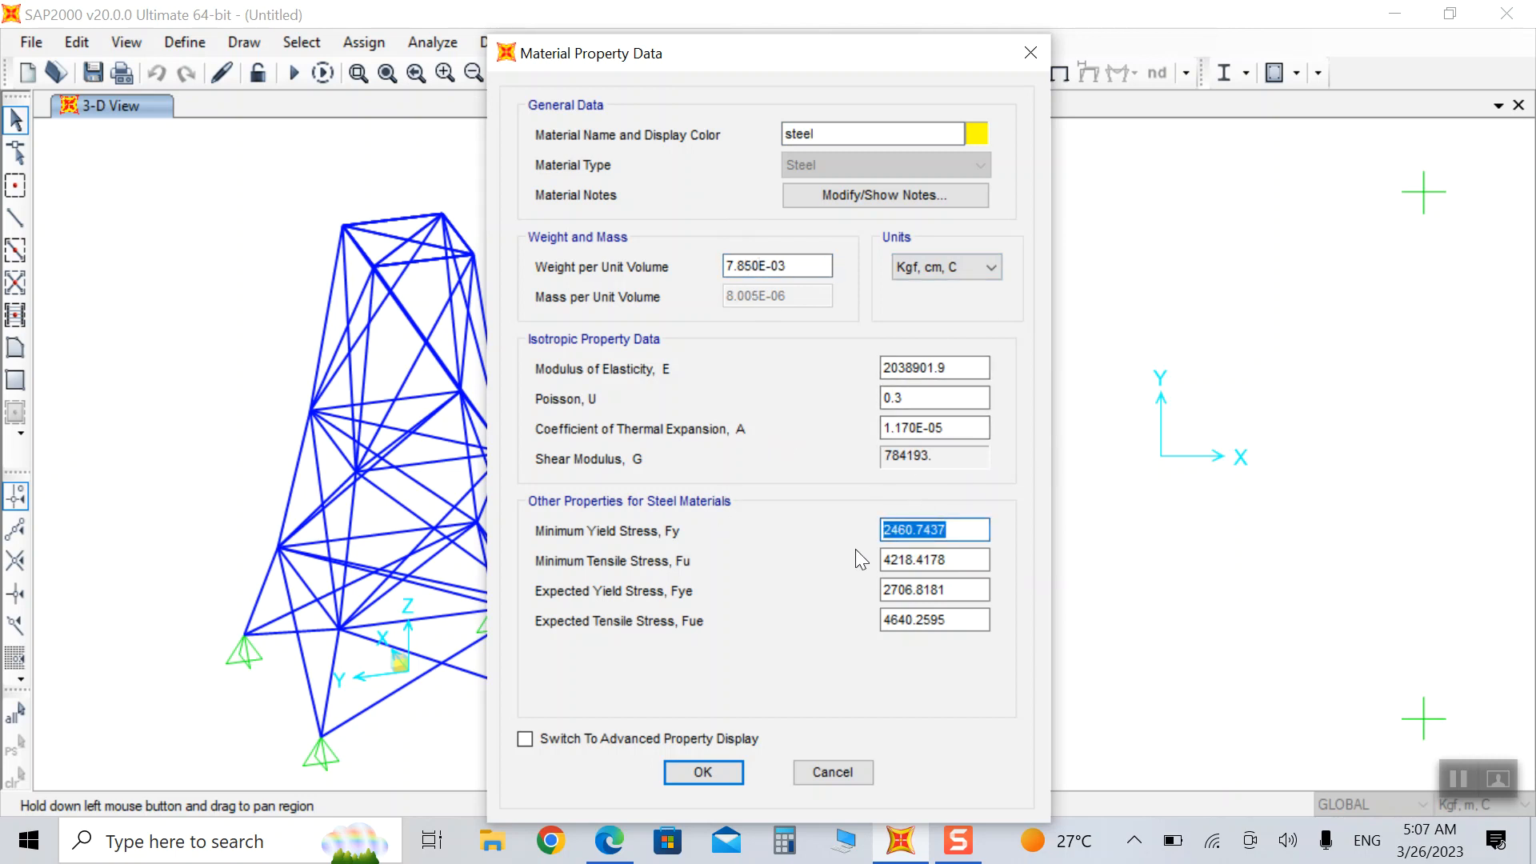
text(3200)
drag(968, 559, 771, 587)
text(3300)
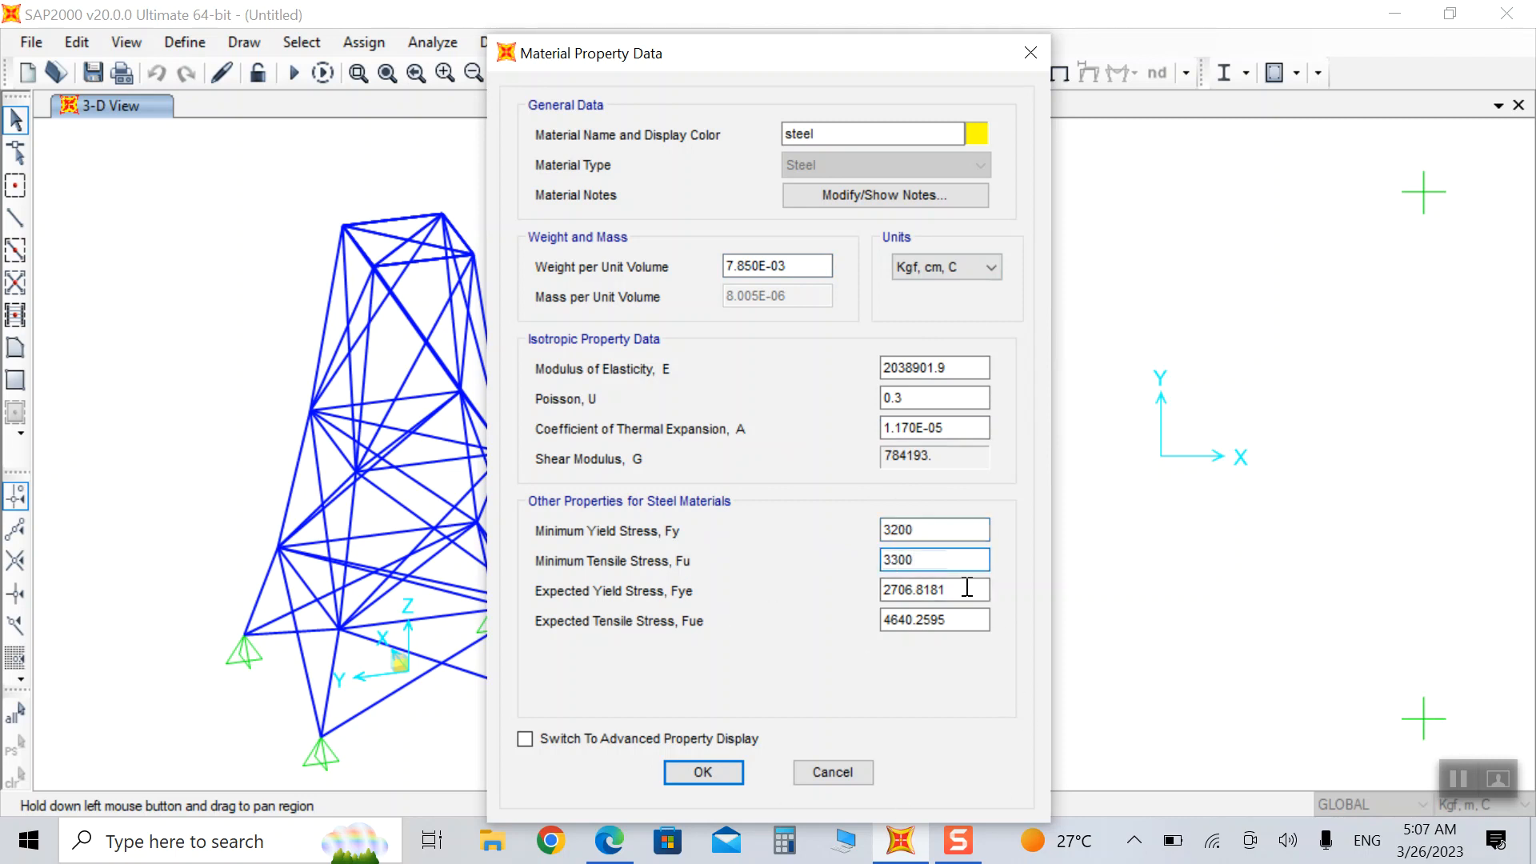
drag(966, 587, 771, 617)
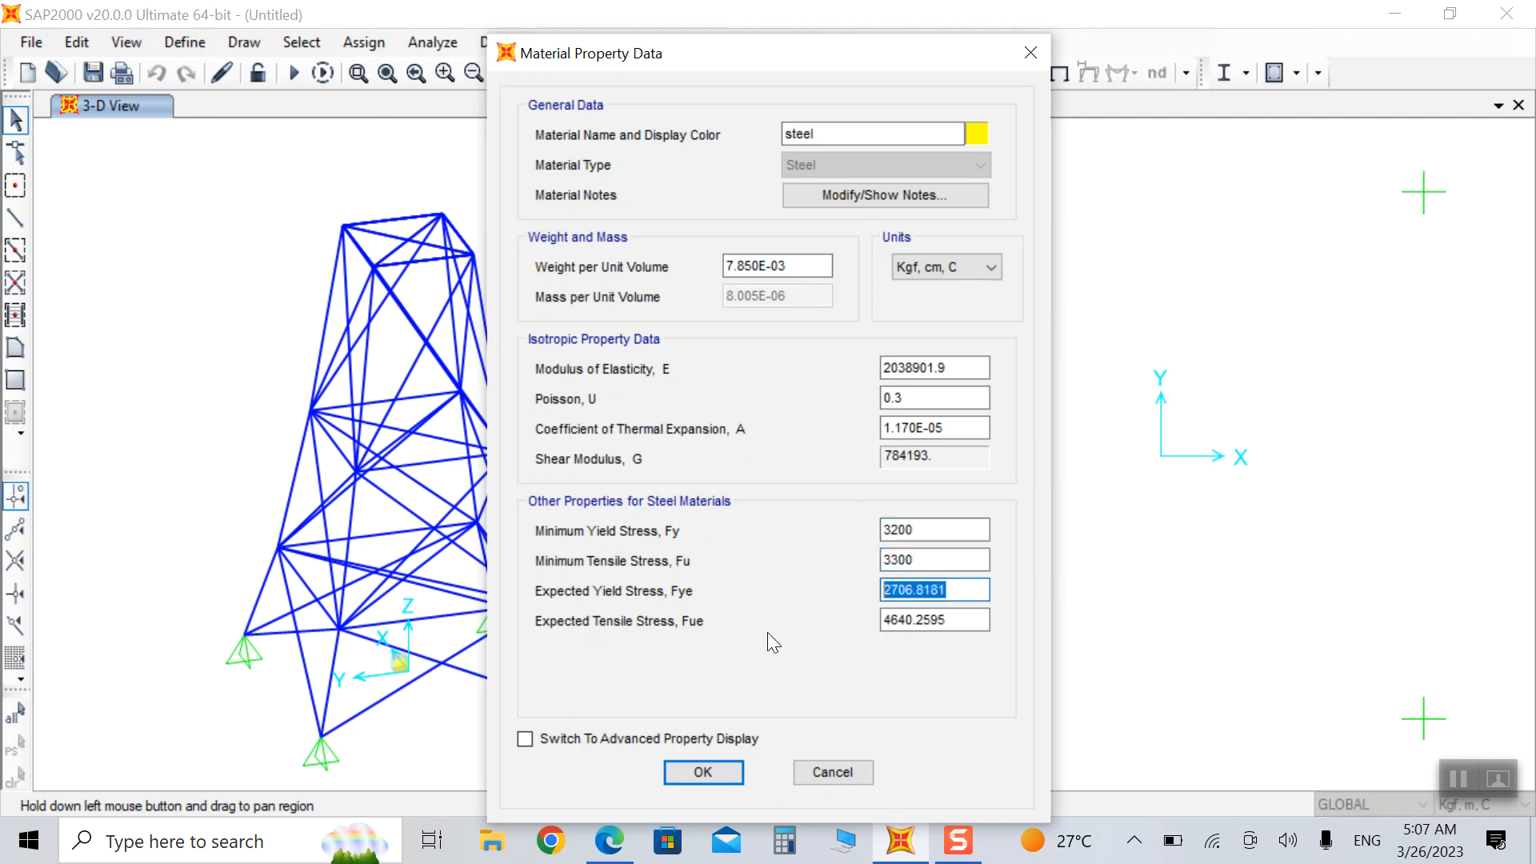
text(3200)
drag(972, 620, 655, 638)
text(3300)
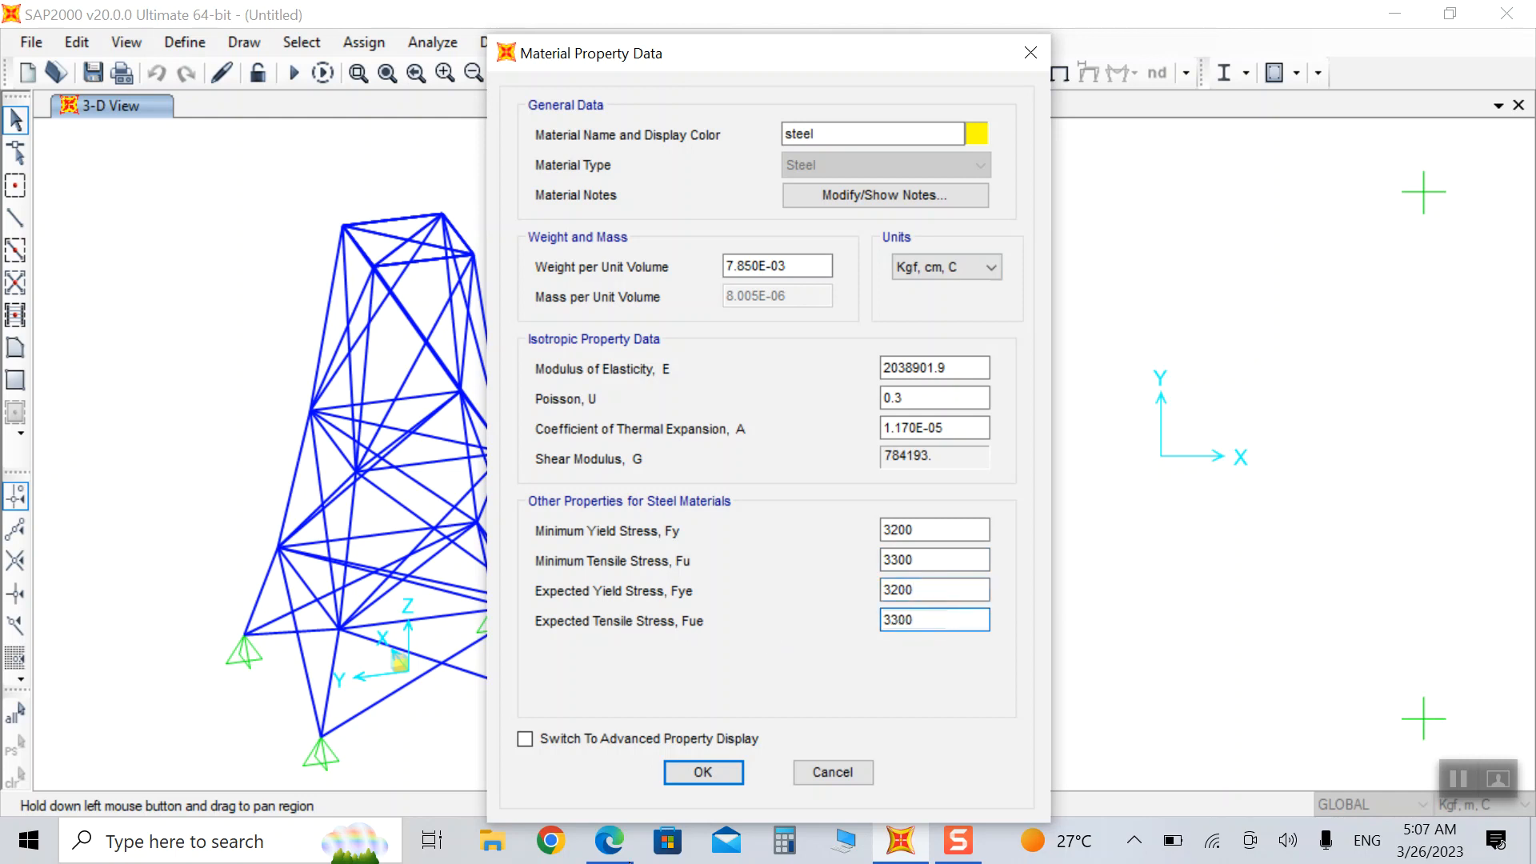
click(693, 774)
click(892, 539)
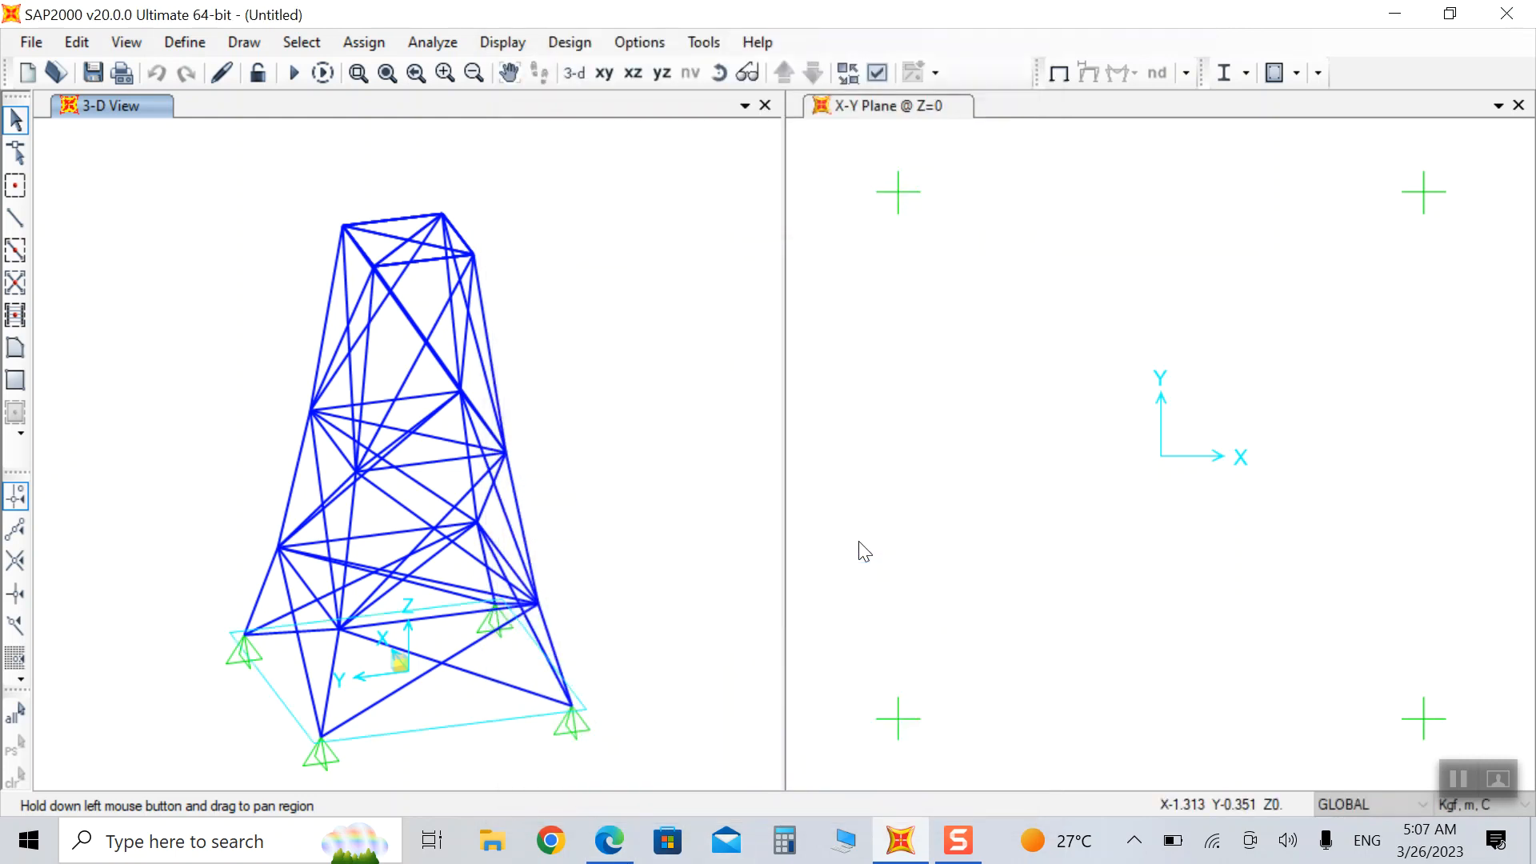
Start importing I/Wide Flange steel frame sections and check the required section type in Tower.pdf.
click(192, 43)
mouse_move(269, 107)
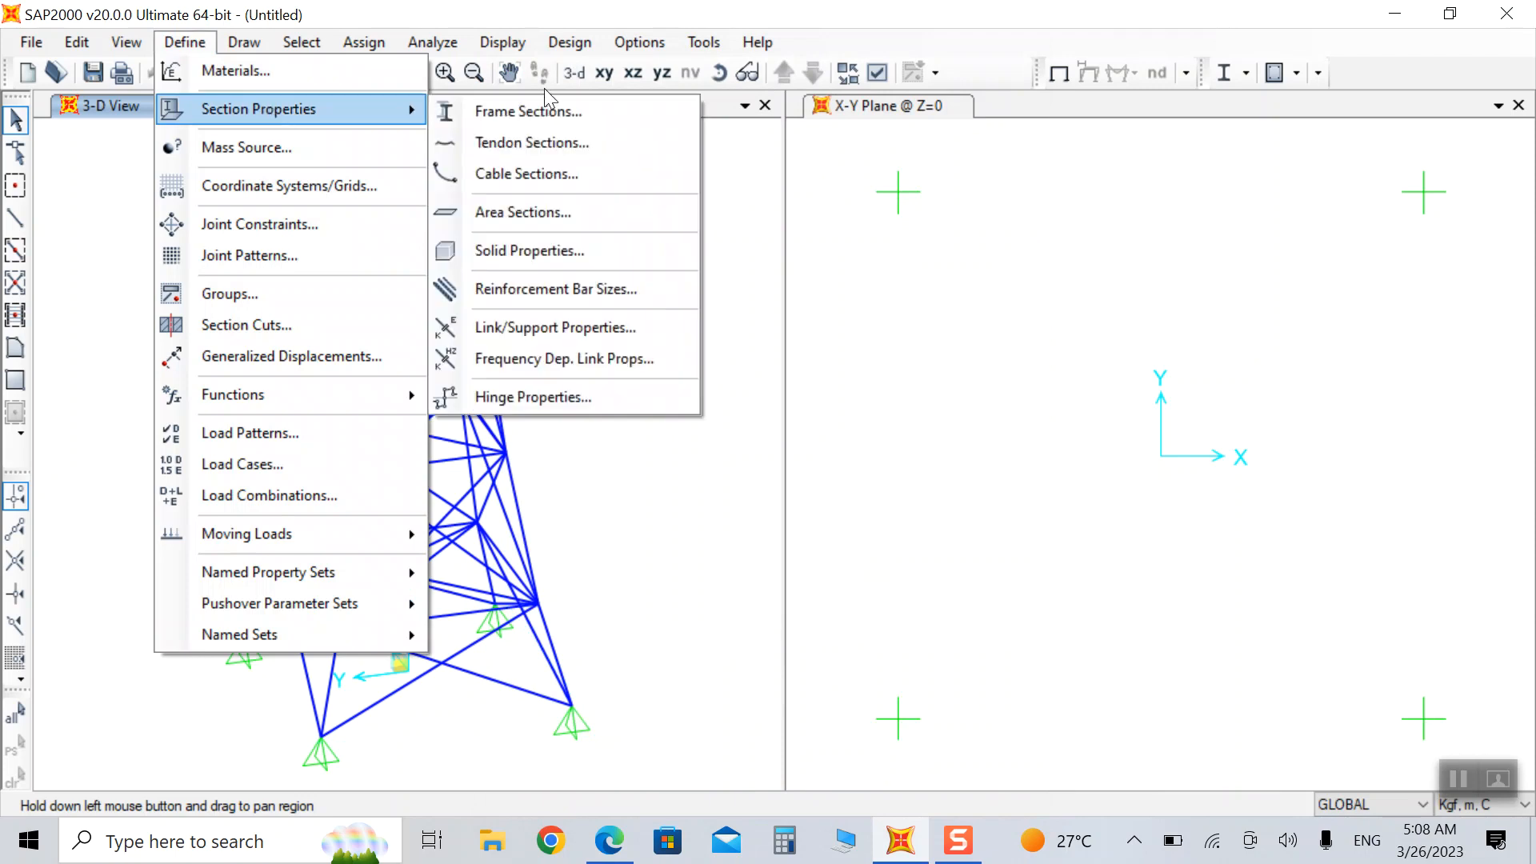
click(541, 104)
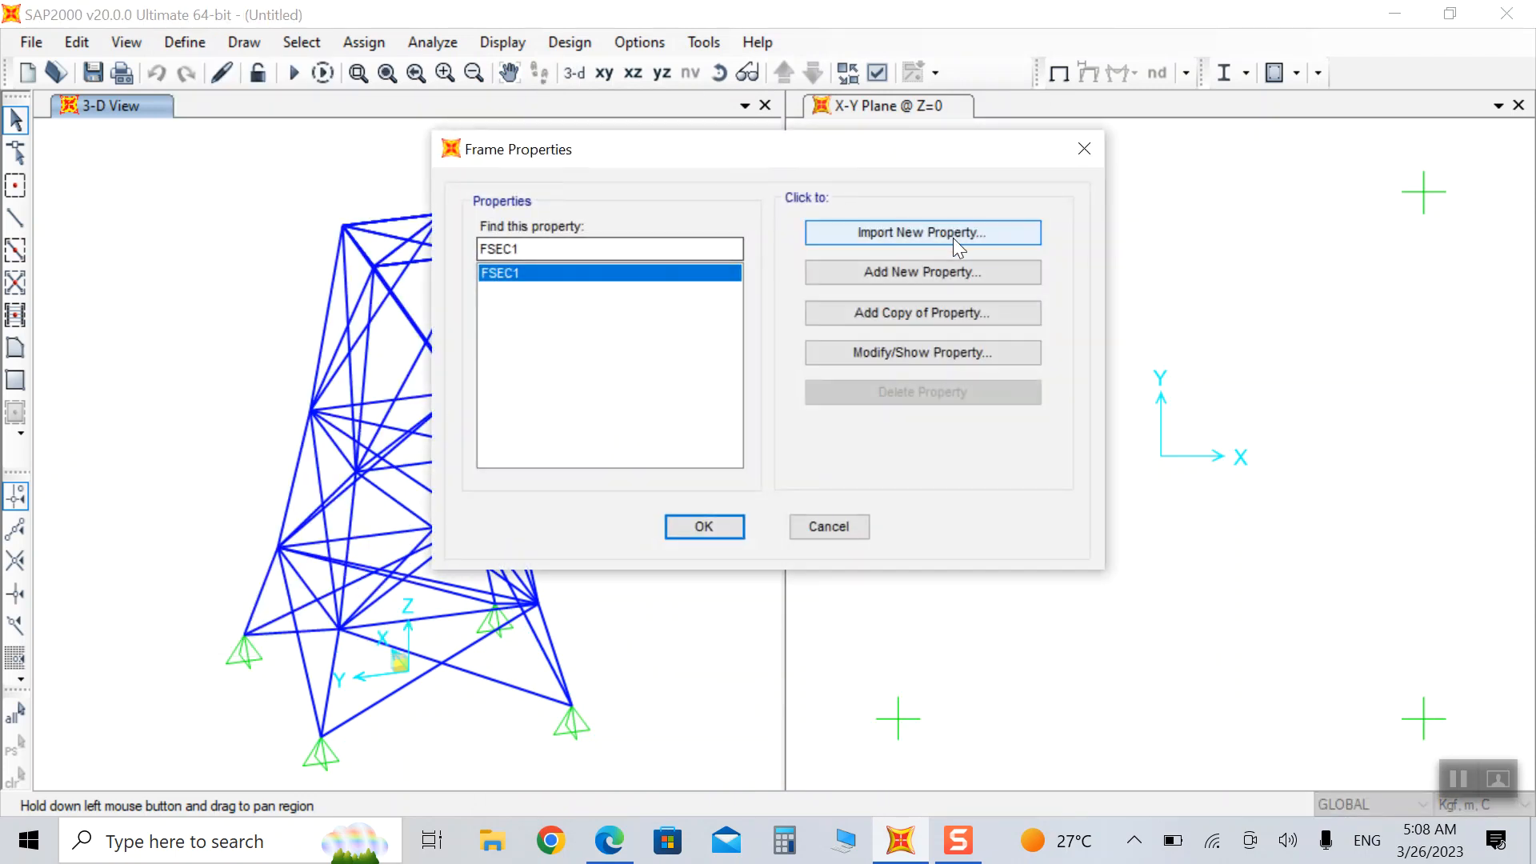
click(948, 235)
click(527, 337)
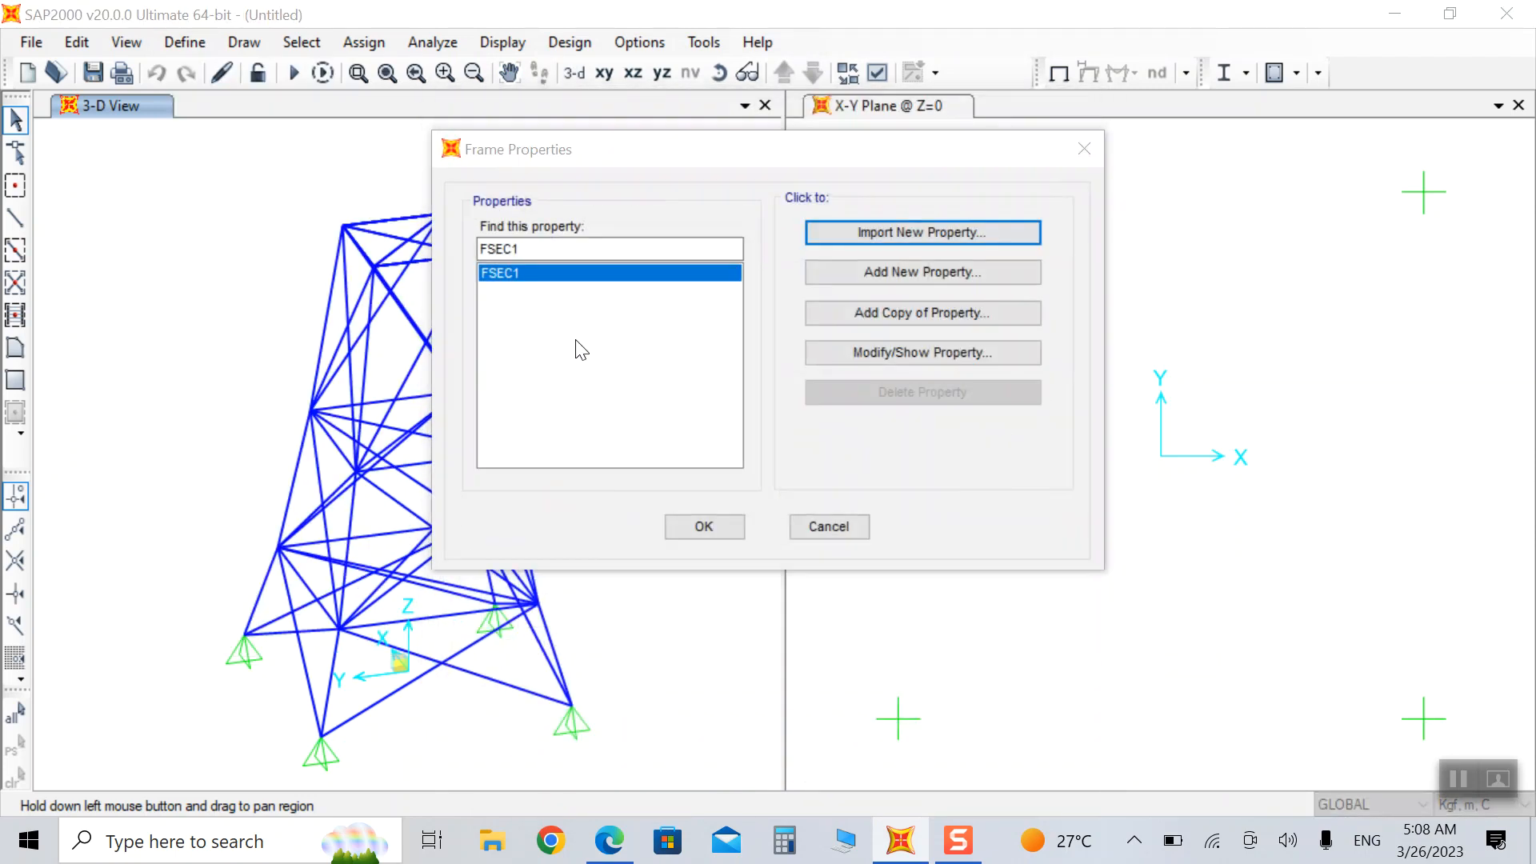
click(608, 850)
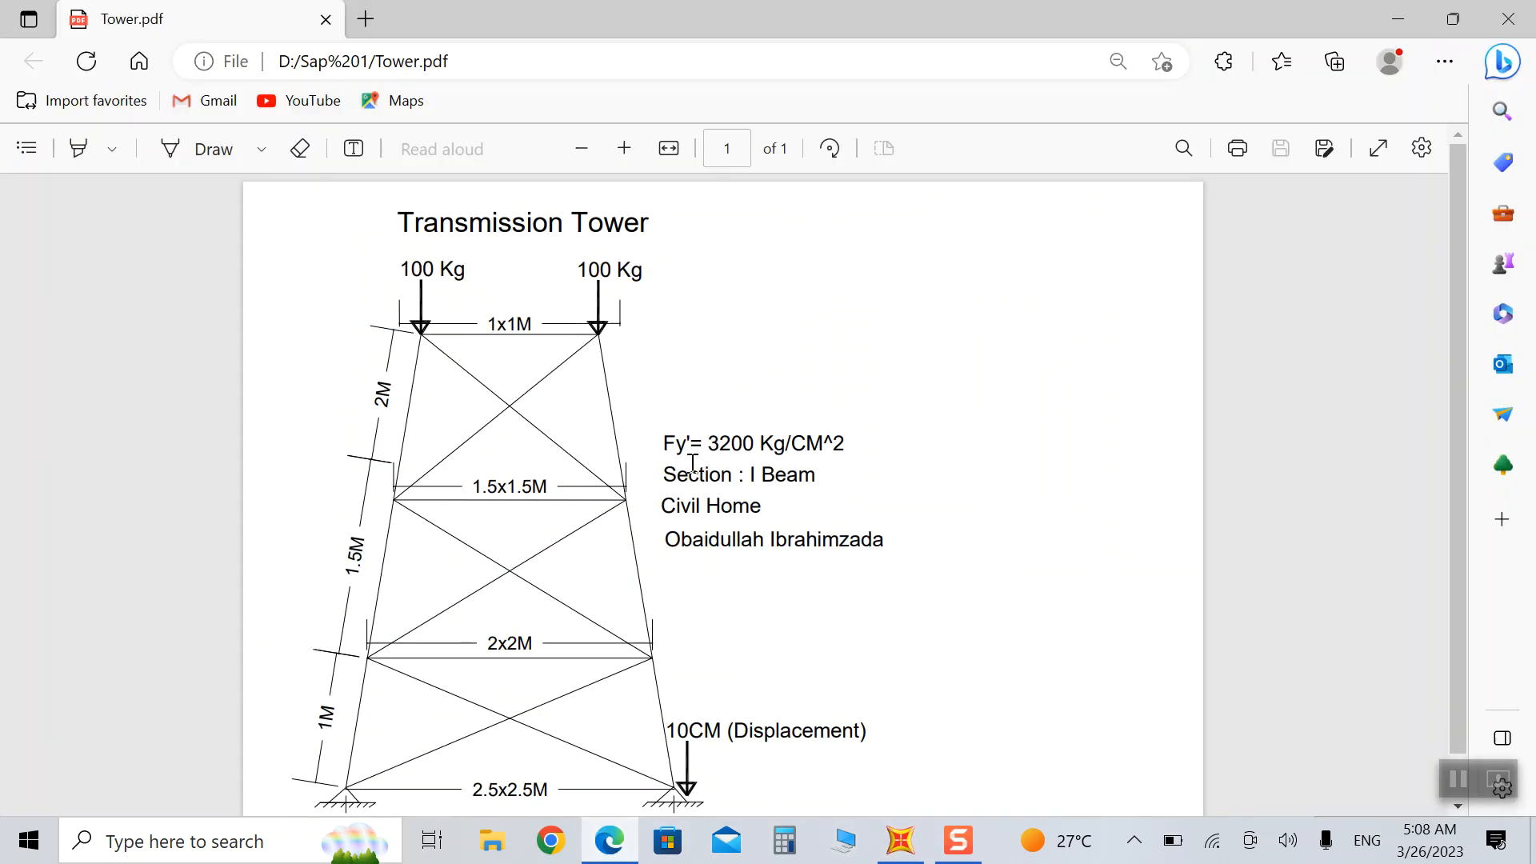
click(1398, 18)
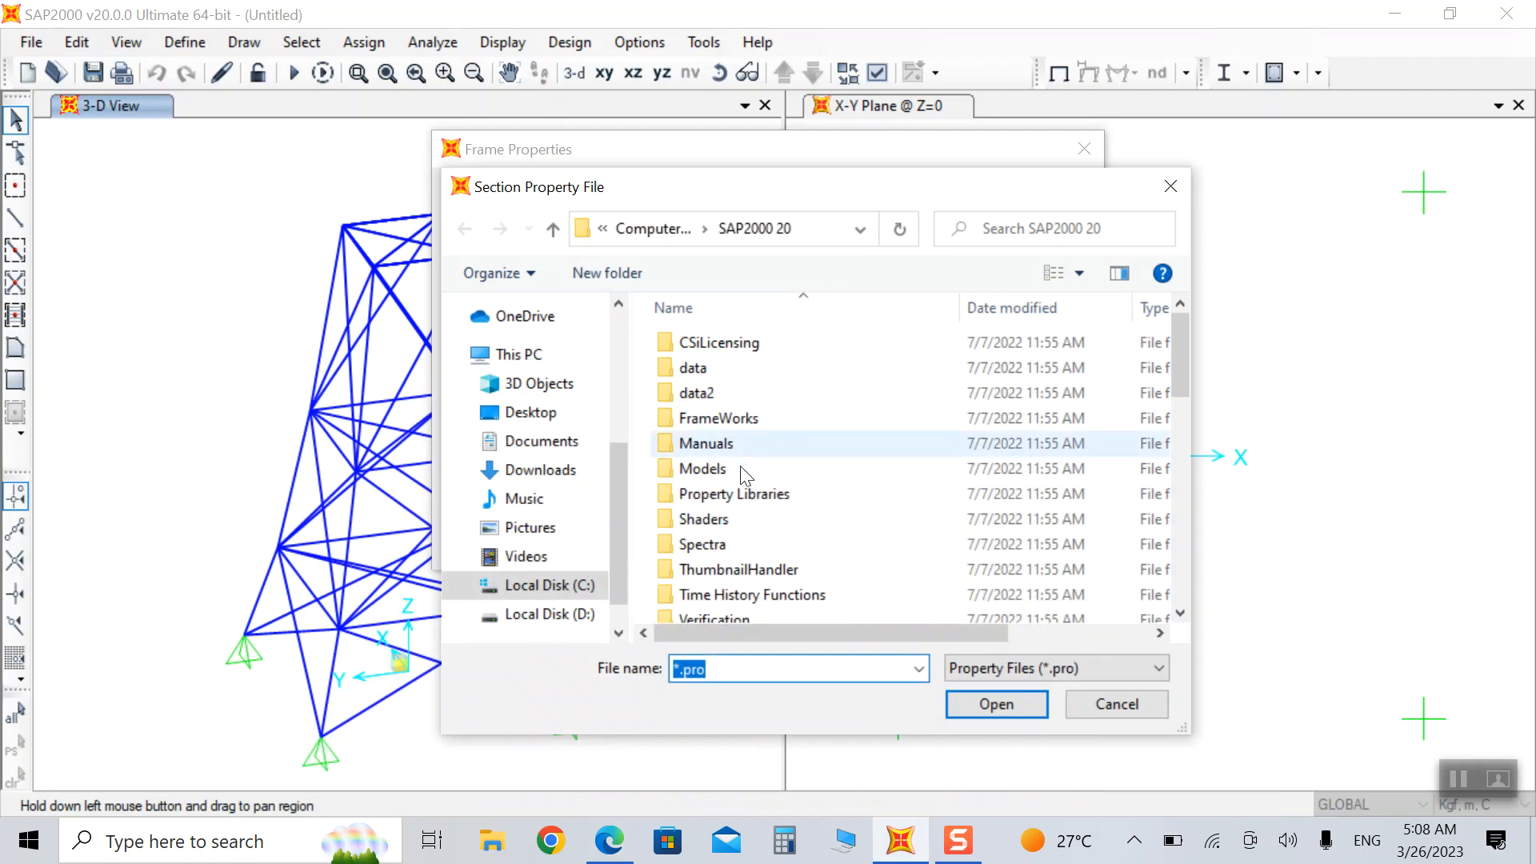
Import all I/Wide Flange sections from SECTIONS.PRO with material A992Fy50.
scroll(779, 560, down, 5)
scroll(779, 611, down, 4)
click(732, 583)
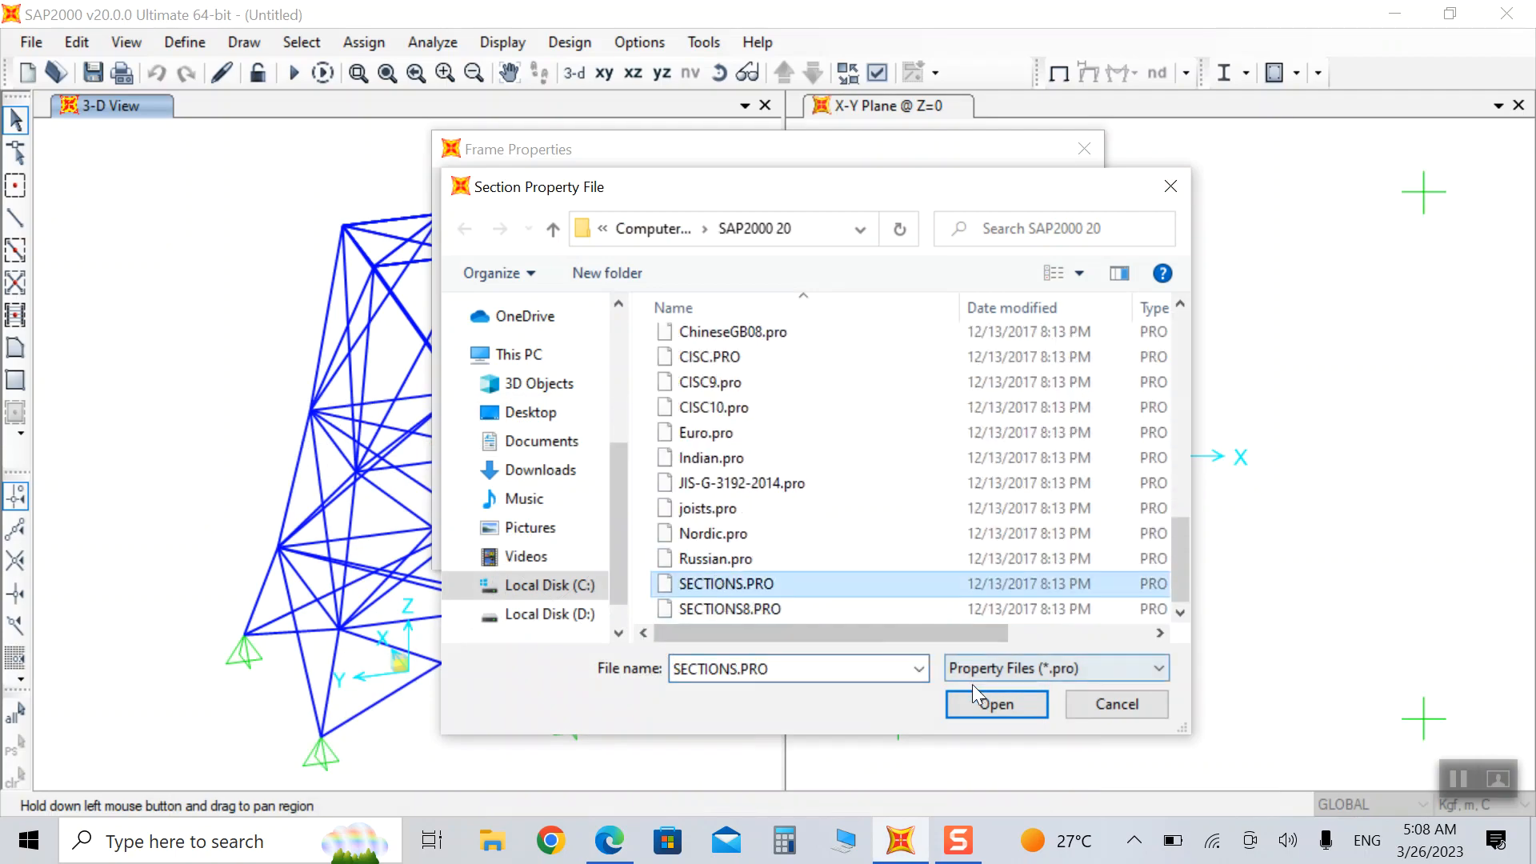
click(971, 703)
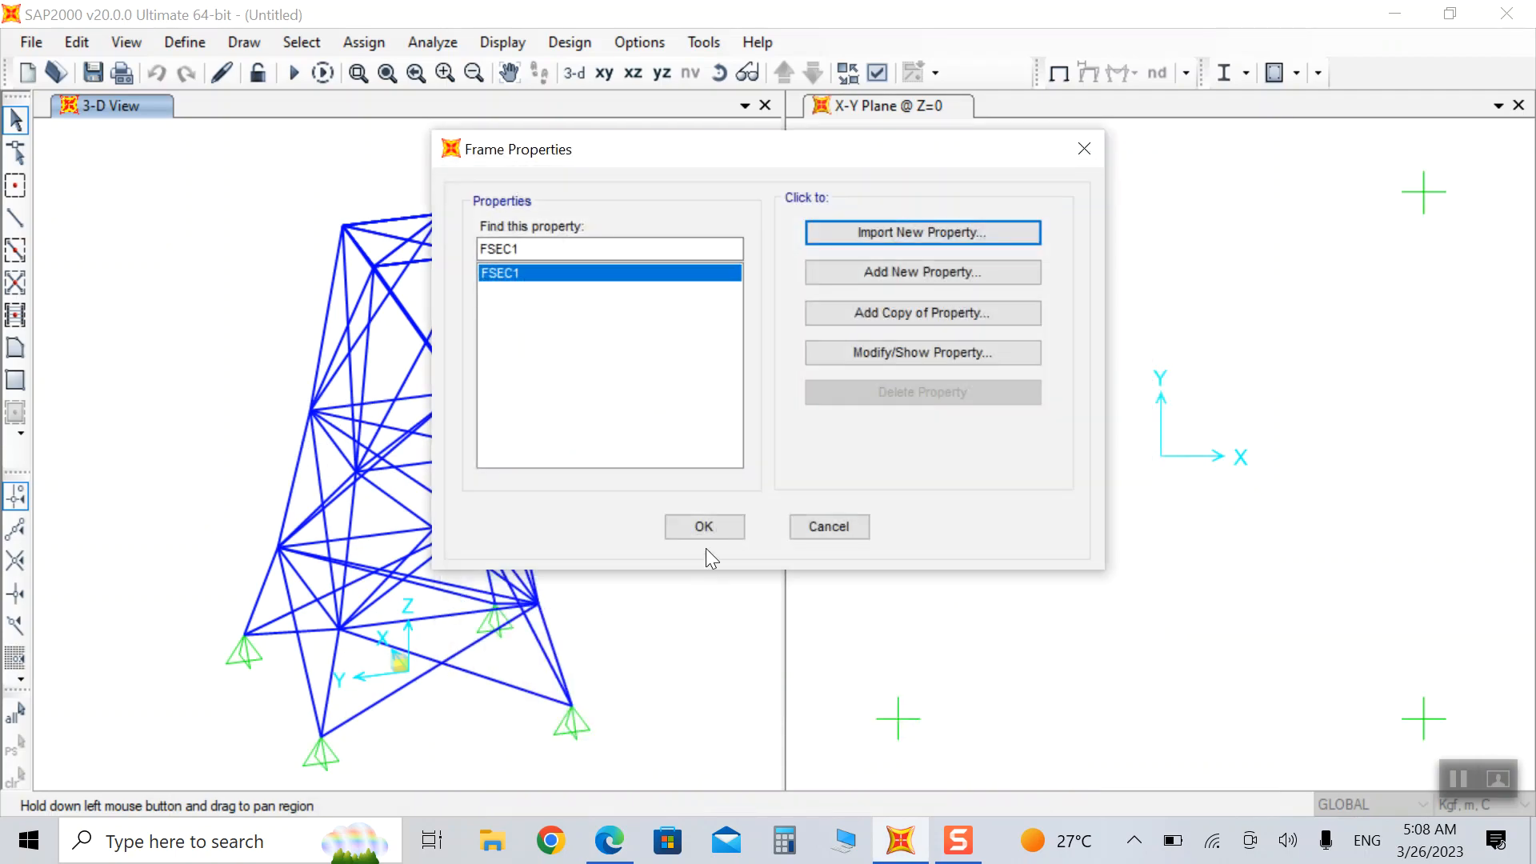
drag(635, 321, 798, 694)
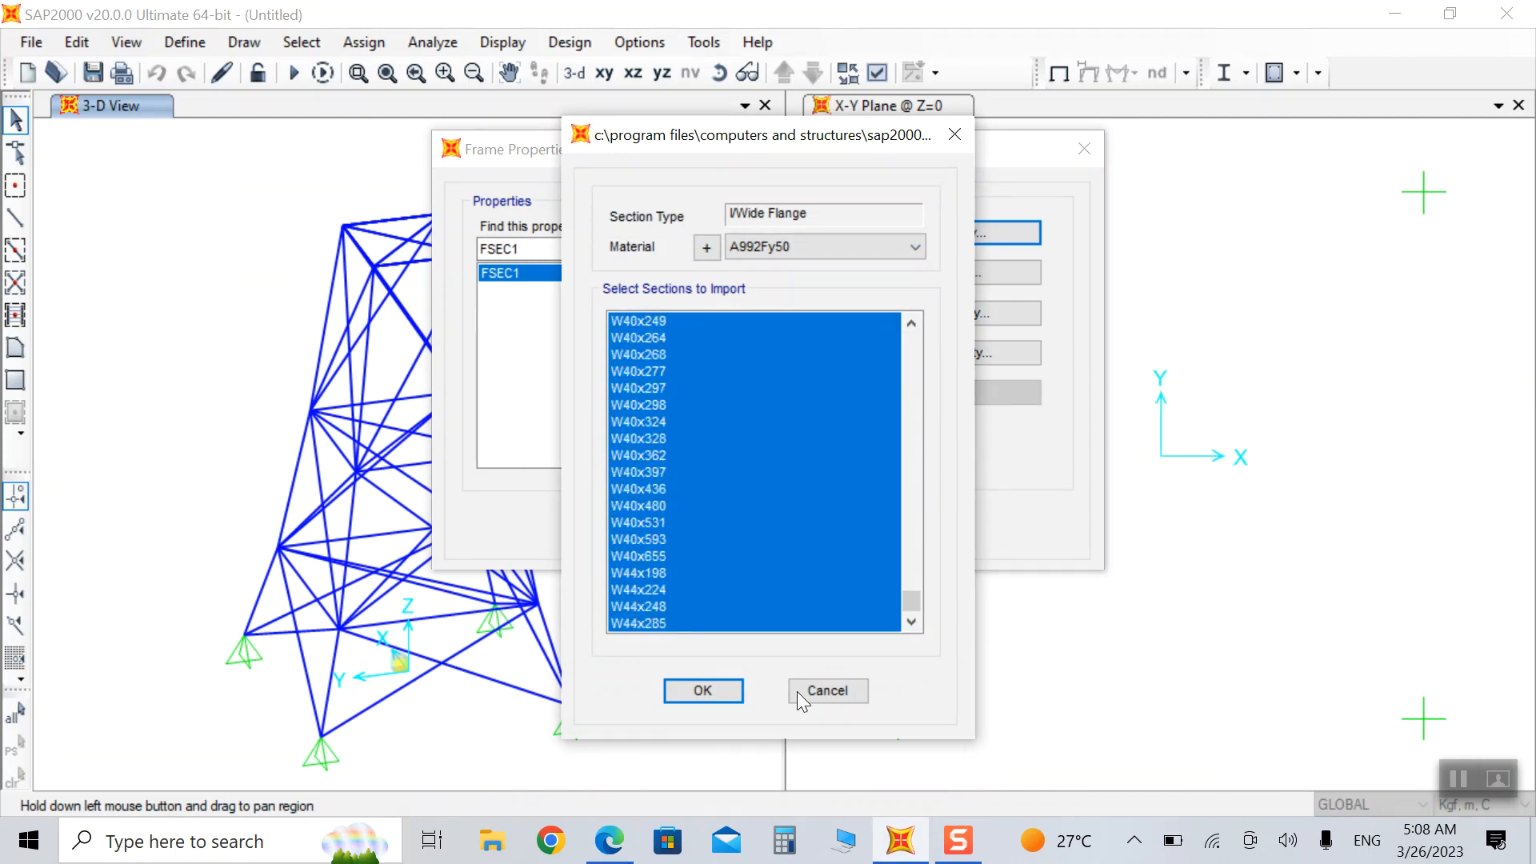
click(689, 693)
click(703, 684)
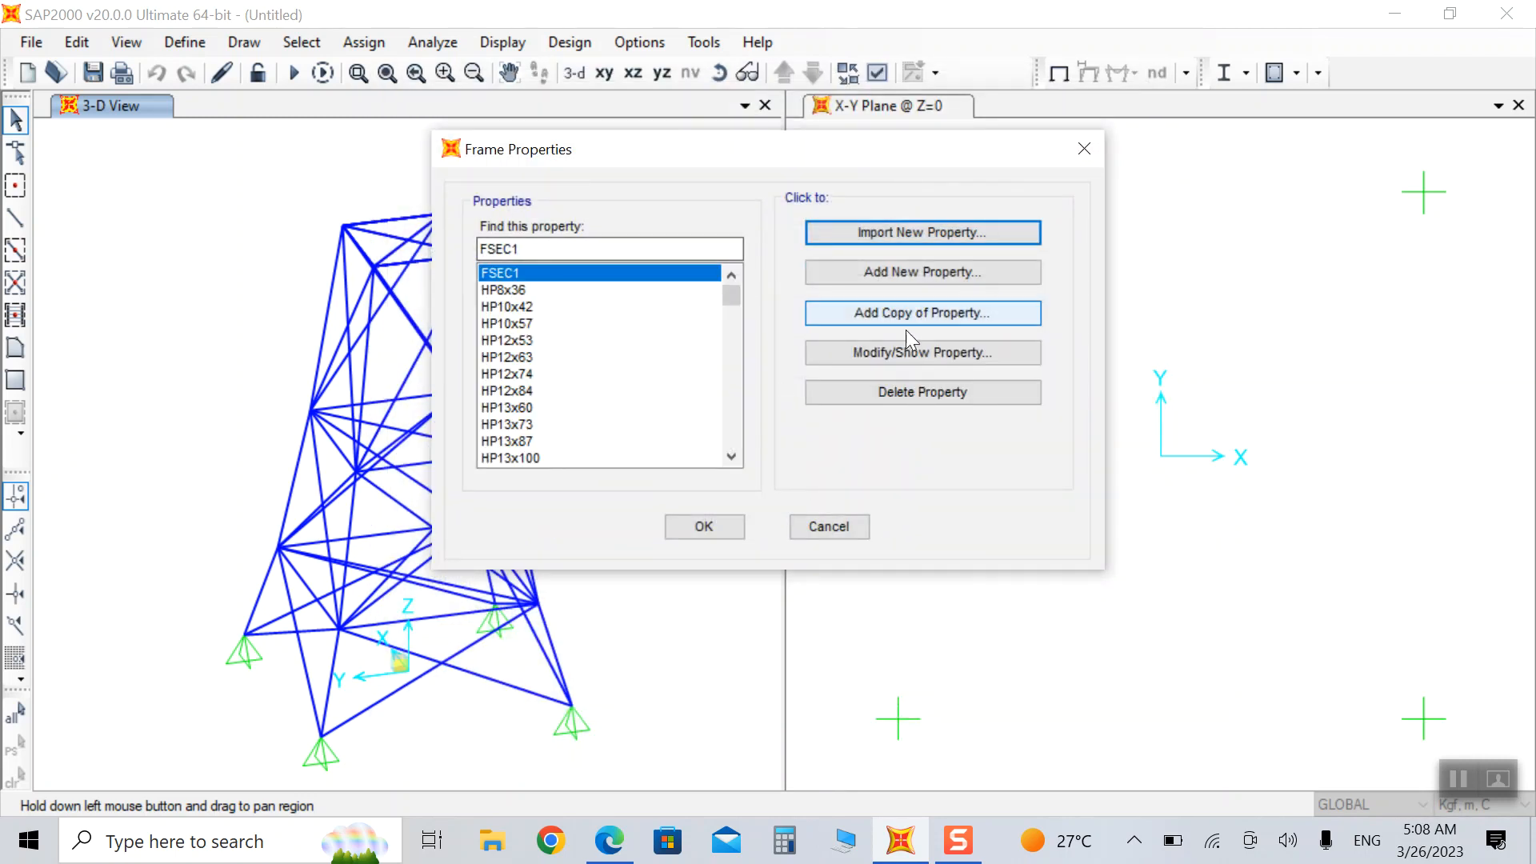
Create a steel auto select section named I beam containing all the imported sections, and save the frame properties.
click(893, 267)
click(822, 603)
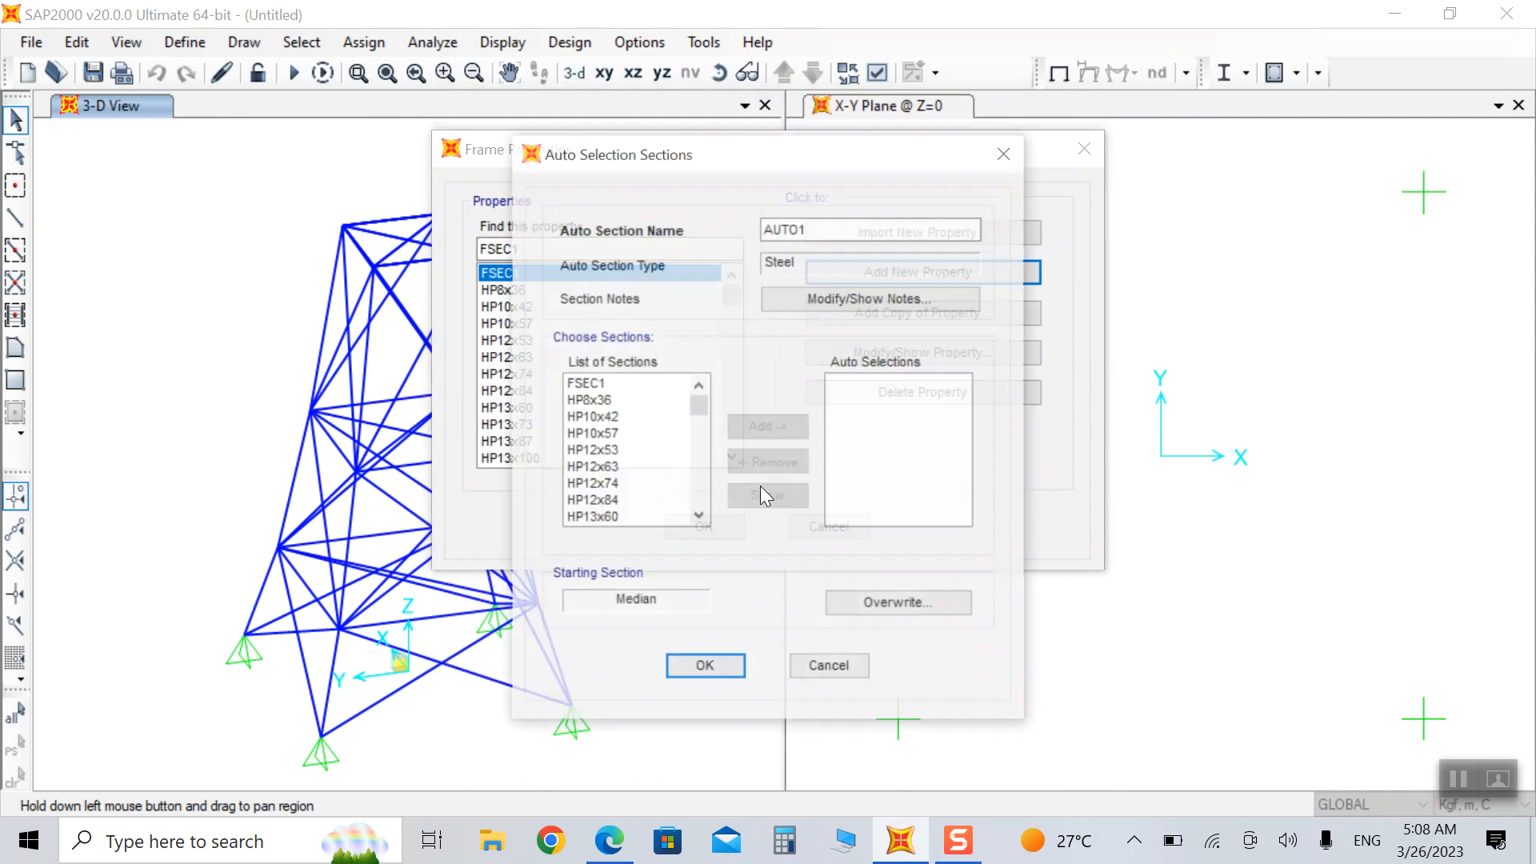
drag(591, 401, 672, 853)
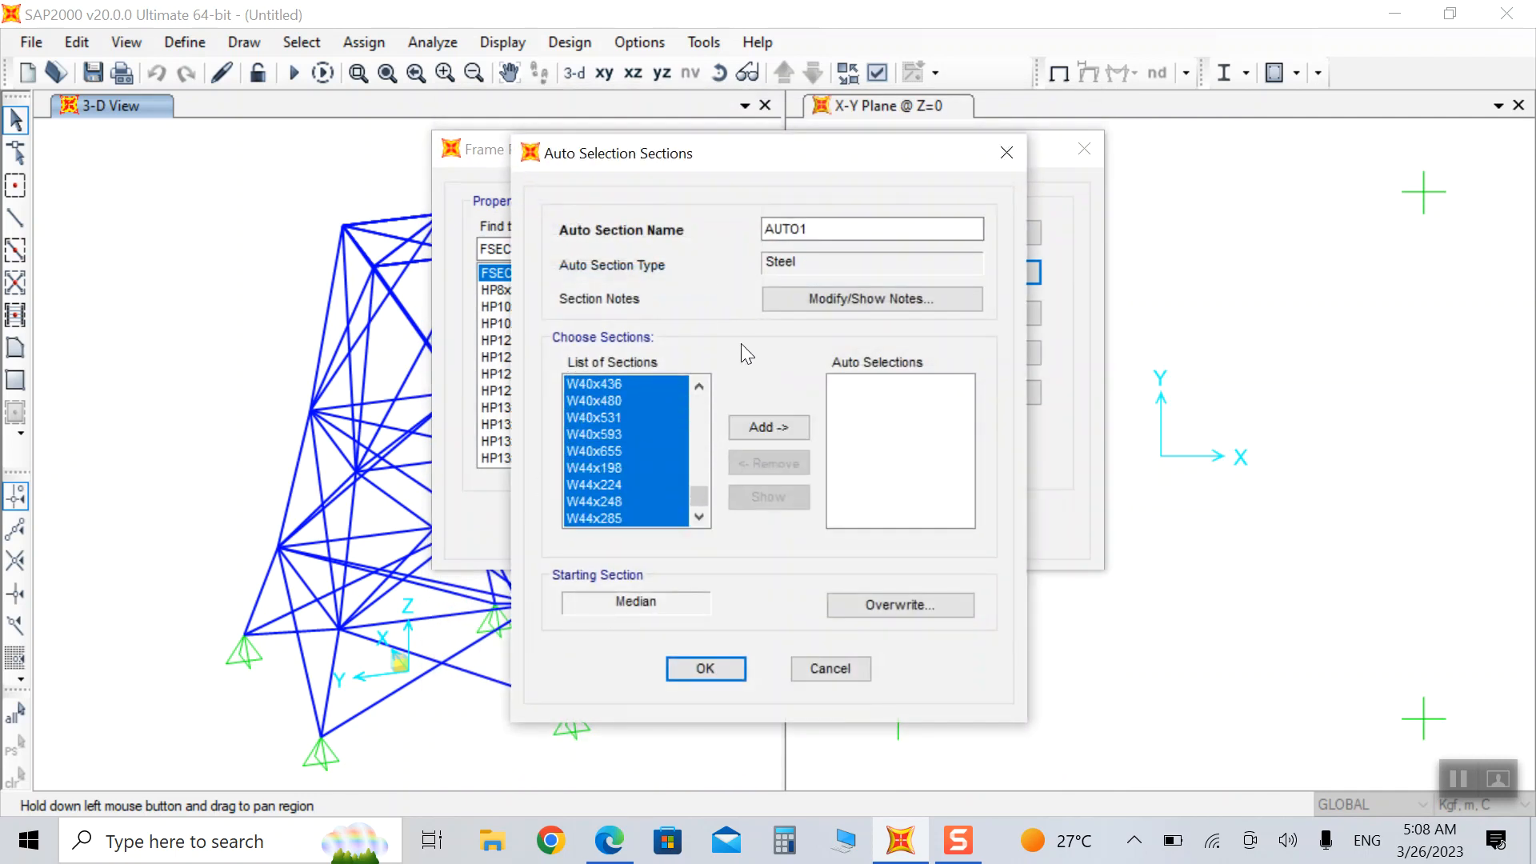
click(759, 425)
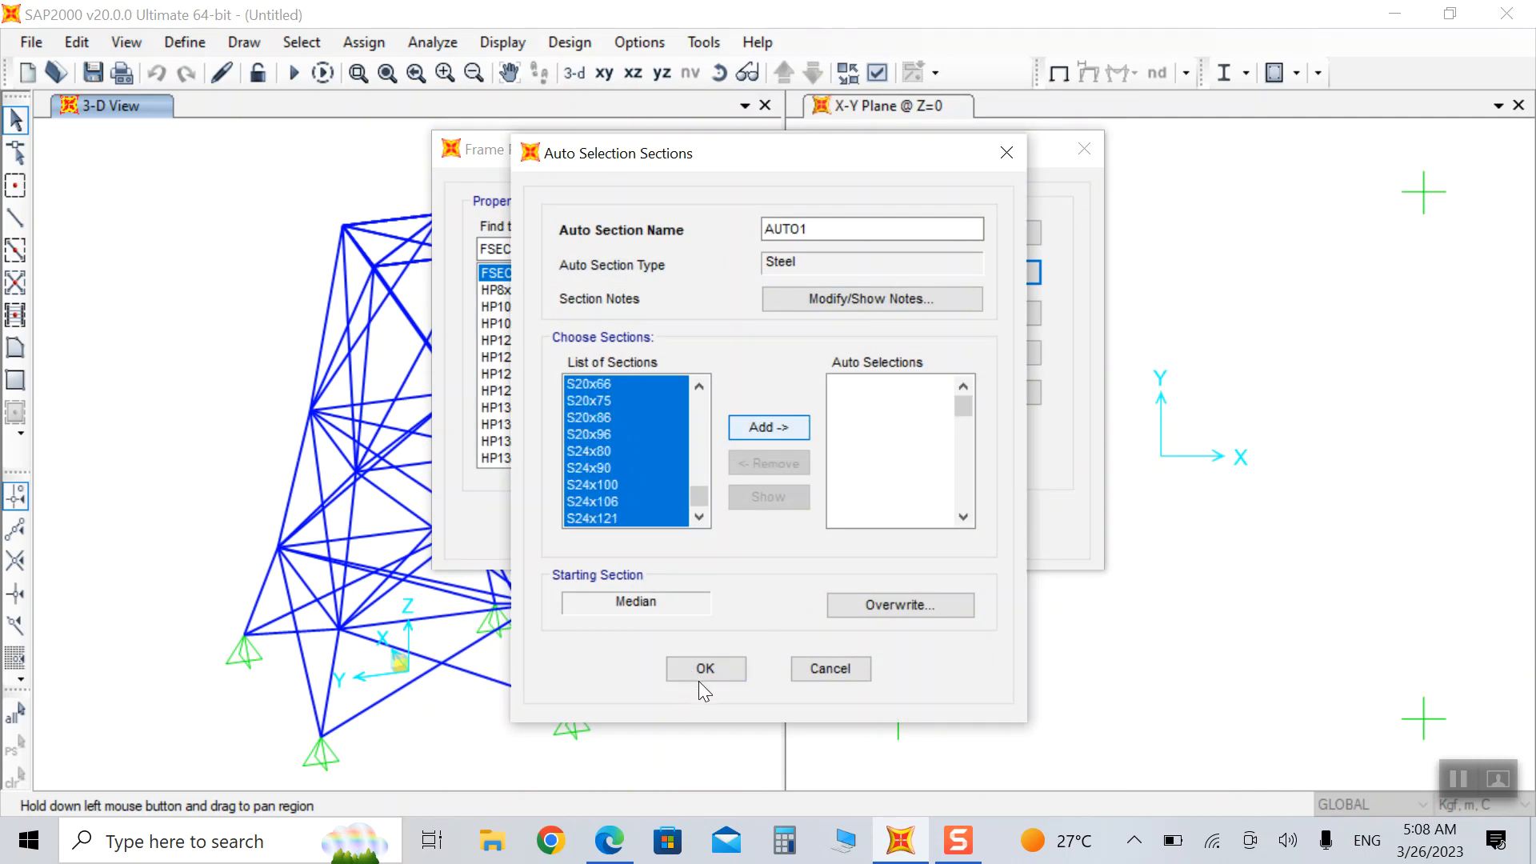
double_click(821, 230)
text(I beam)
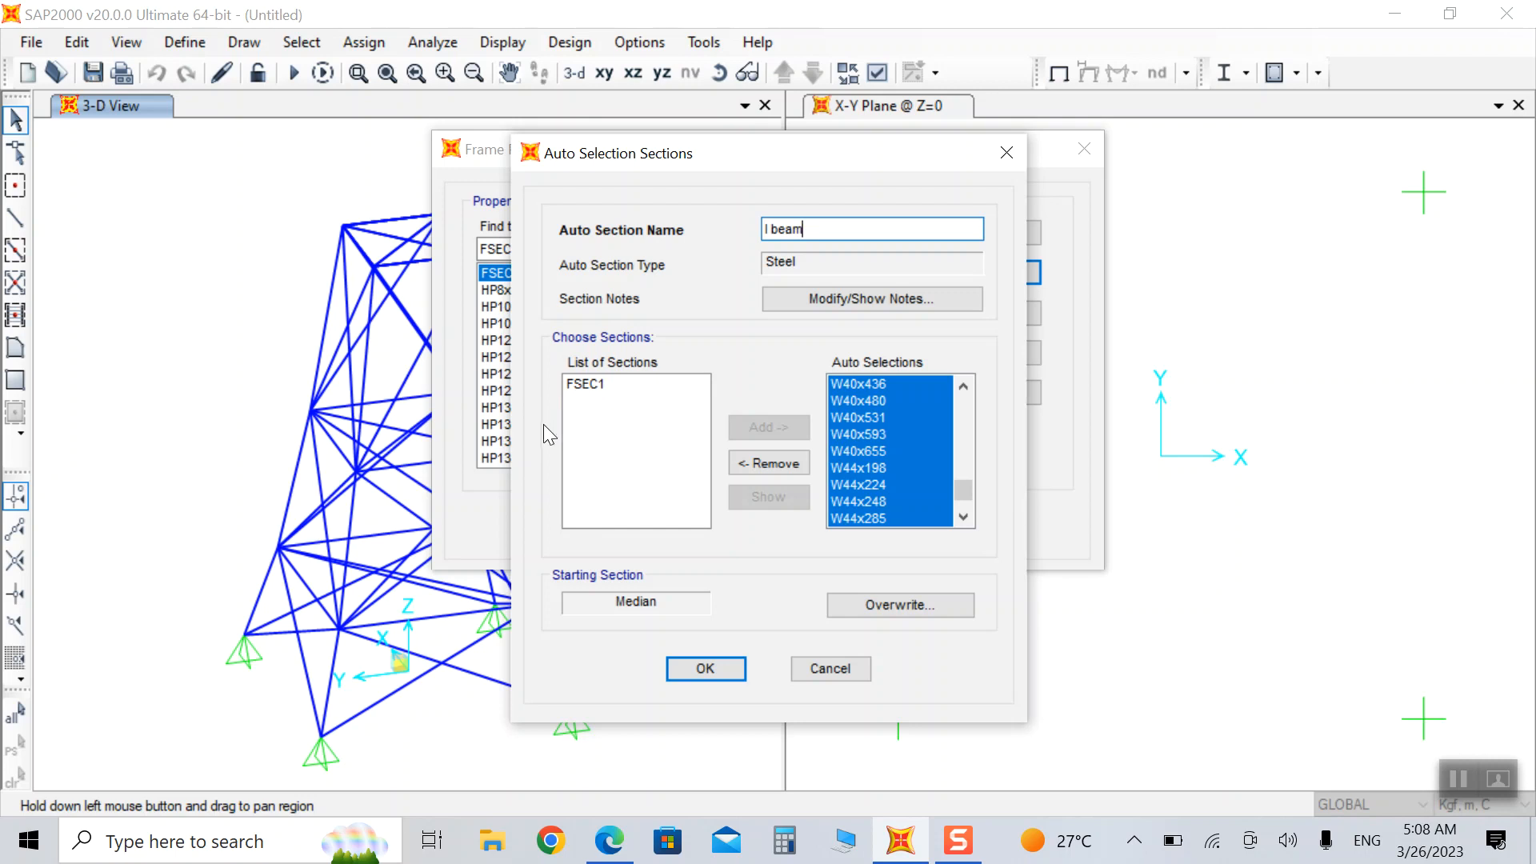
click(680, 670)
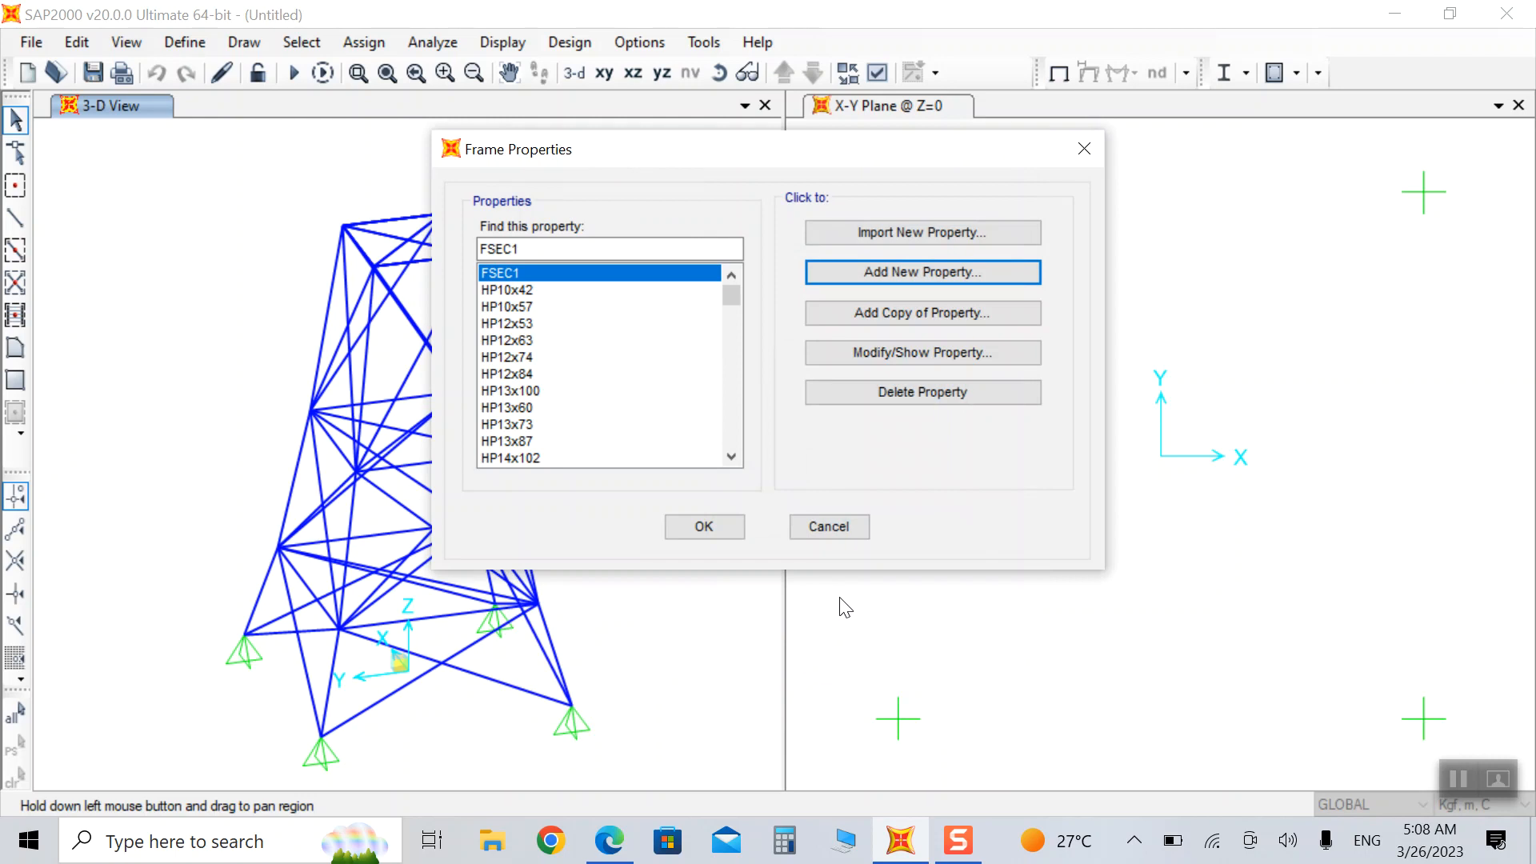
click(696, 526)
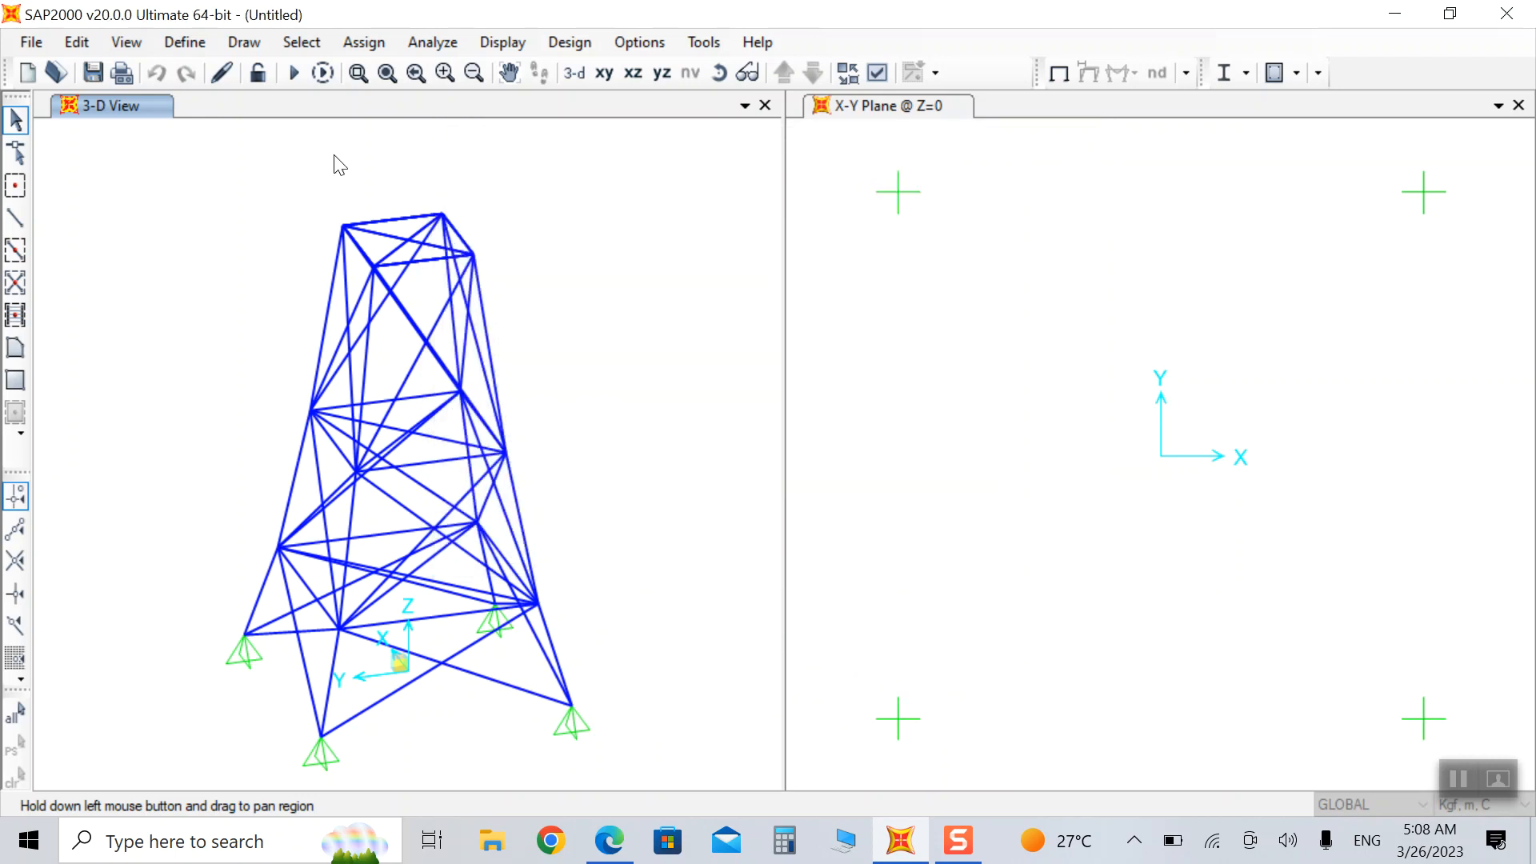
Add a load pattern named Live of type Live and save the load pattern definitions.
click(185, 42)
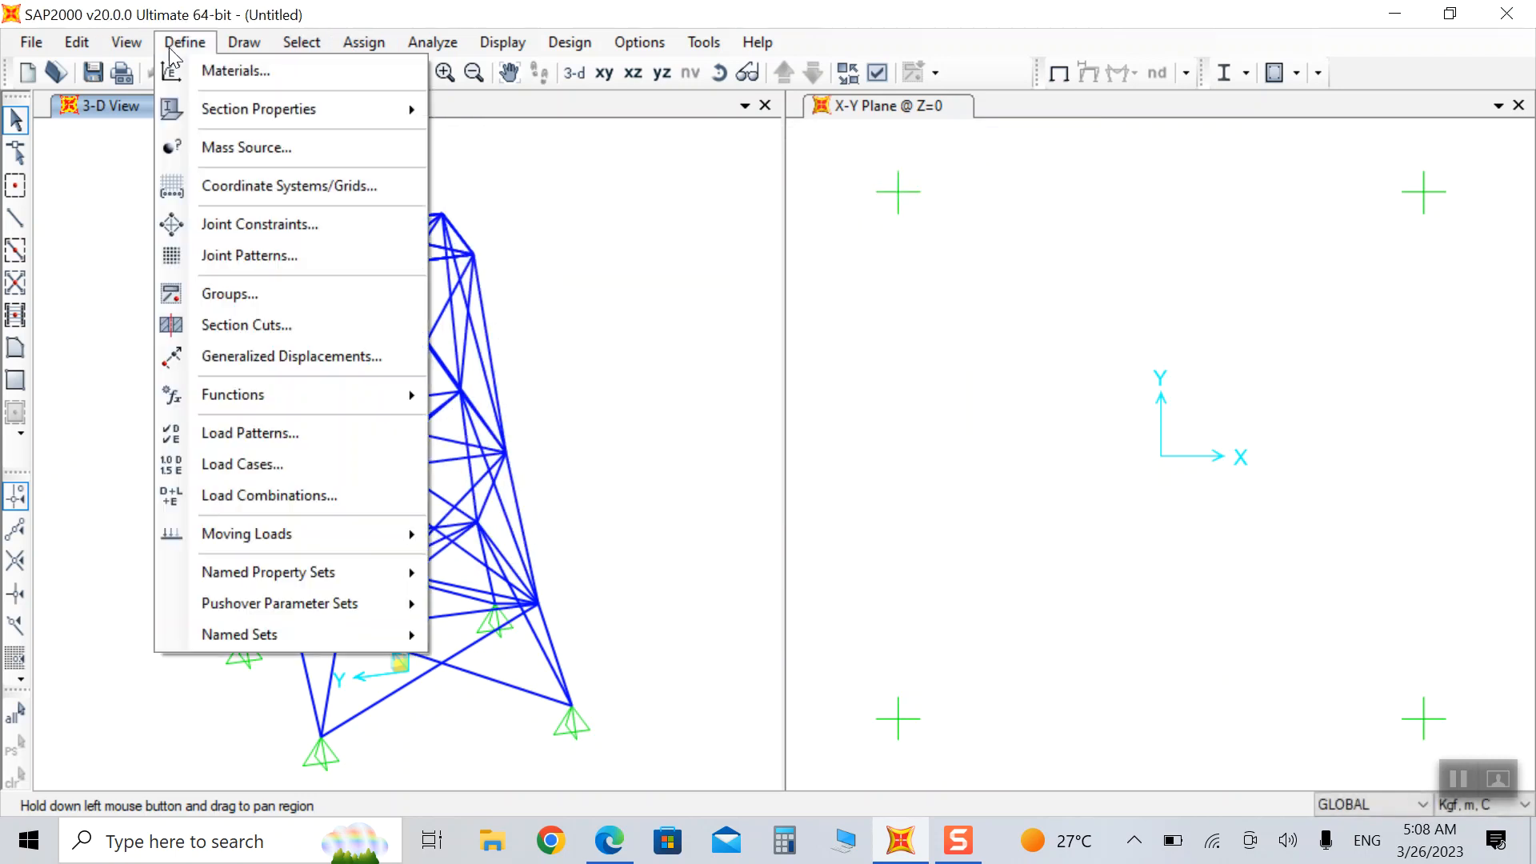
click(267, 431)
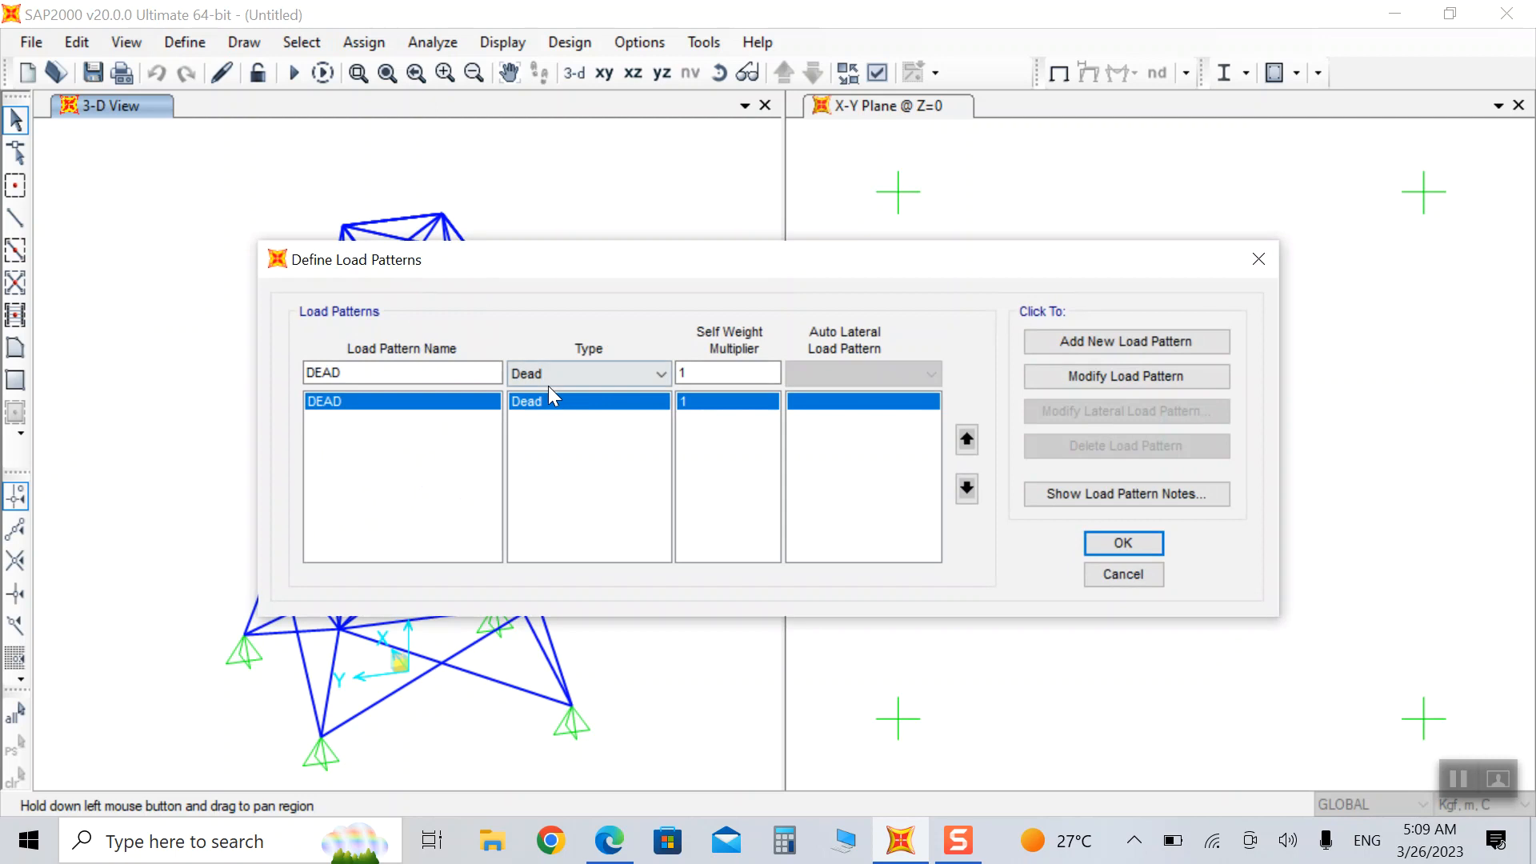
click(462, 366)
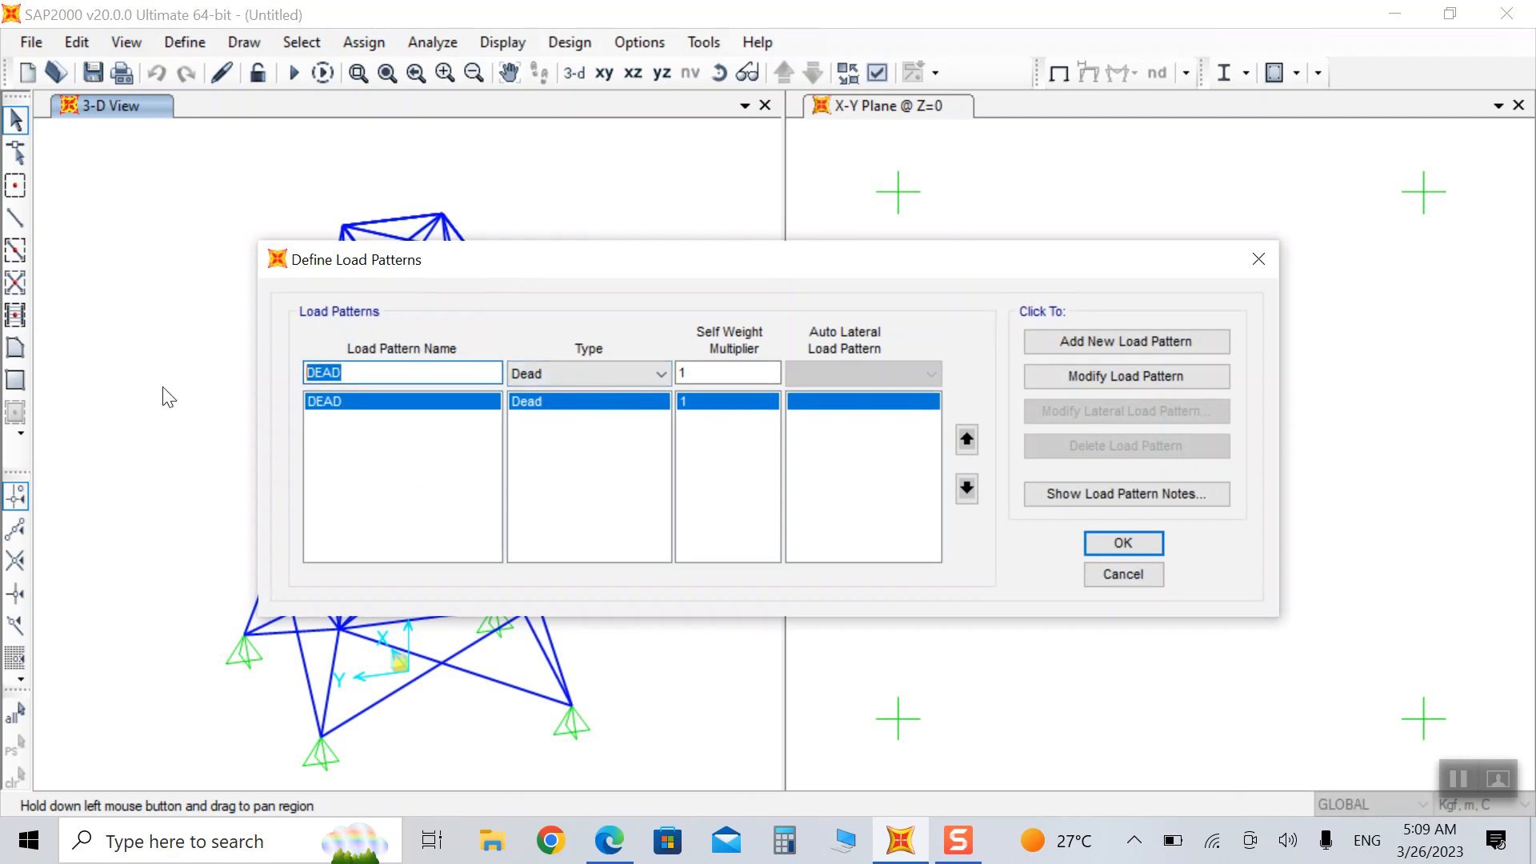
text(Li)
click(616, 374)
click(589, 406)
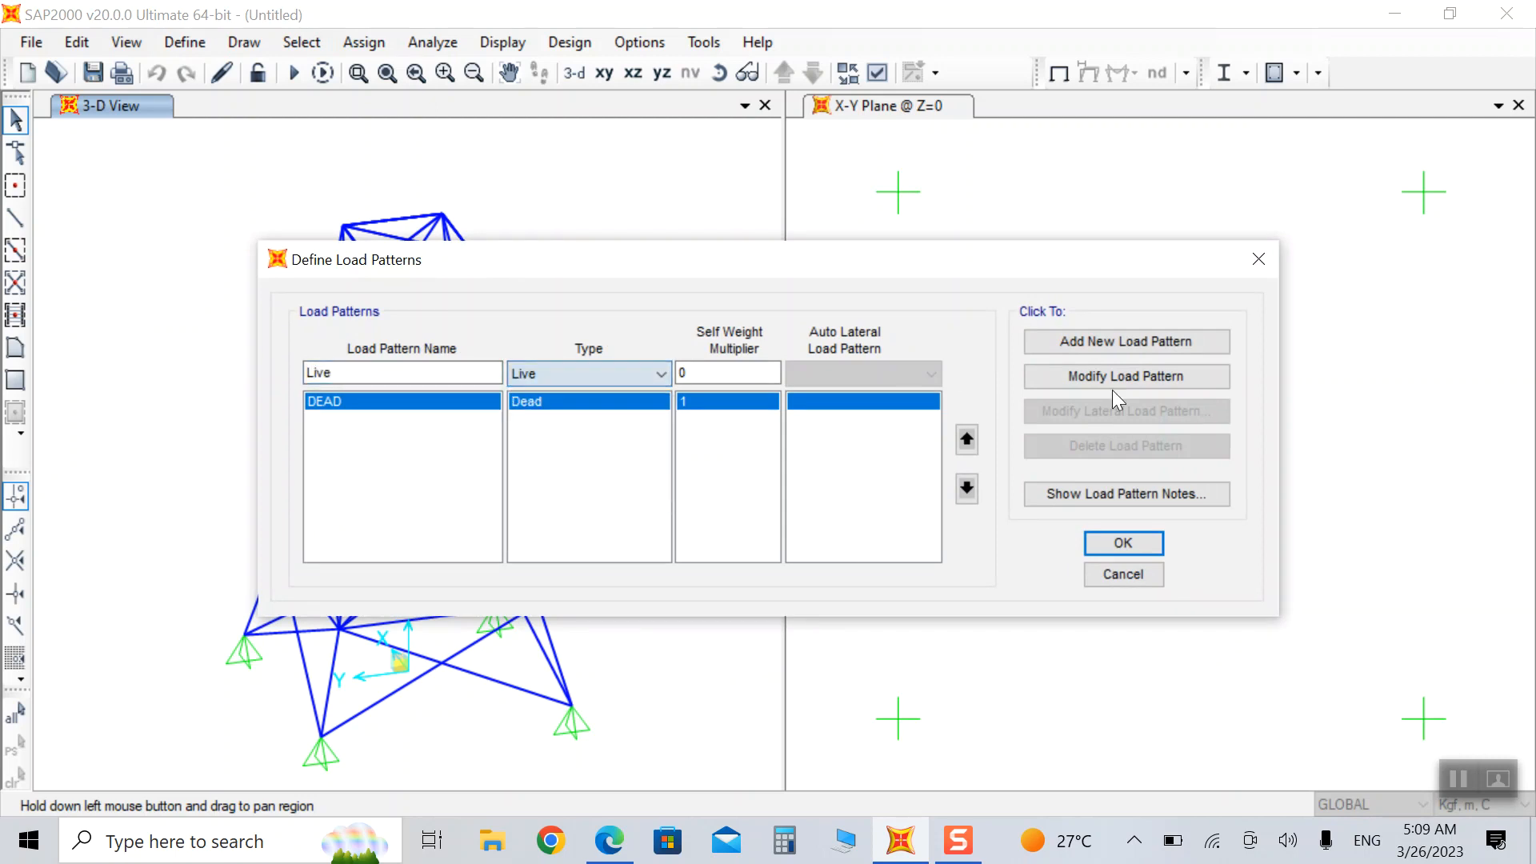
click(1150, 342)
click(1123, 542)
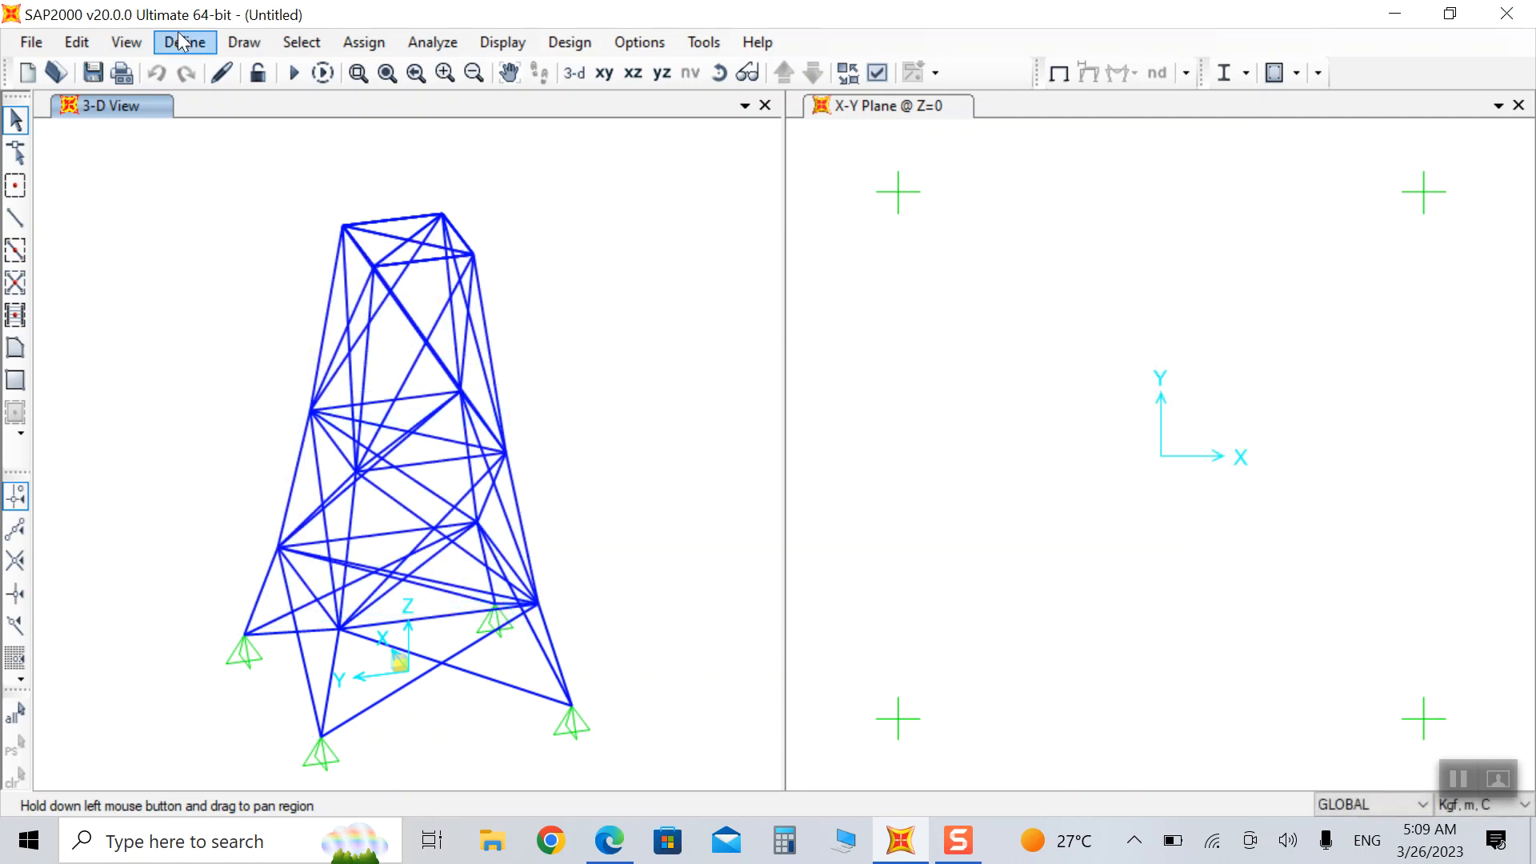
Create a linear-add load combination COMB1 and add the DEAD load case with a scale factor of 1.2.
click(181, 41)
click(264, 493)
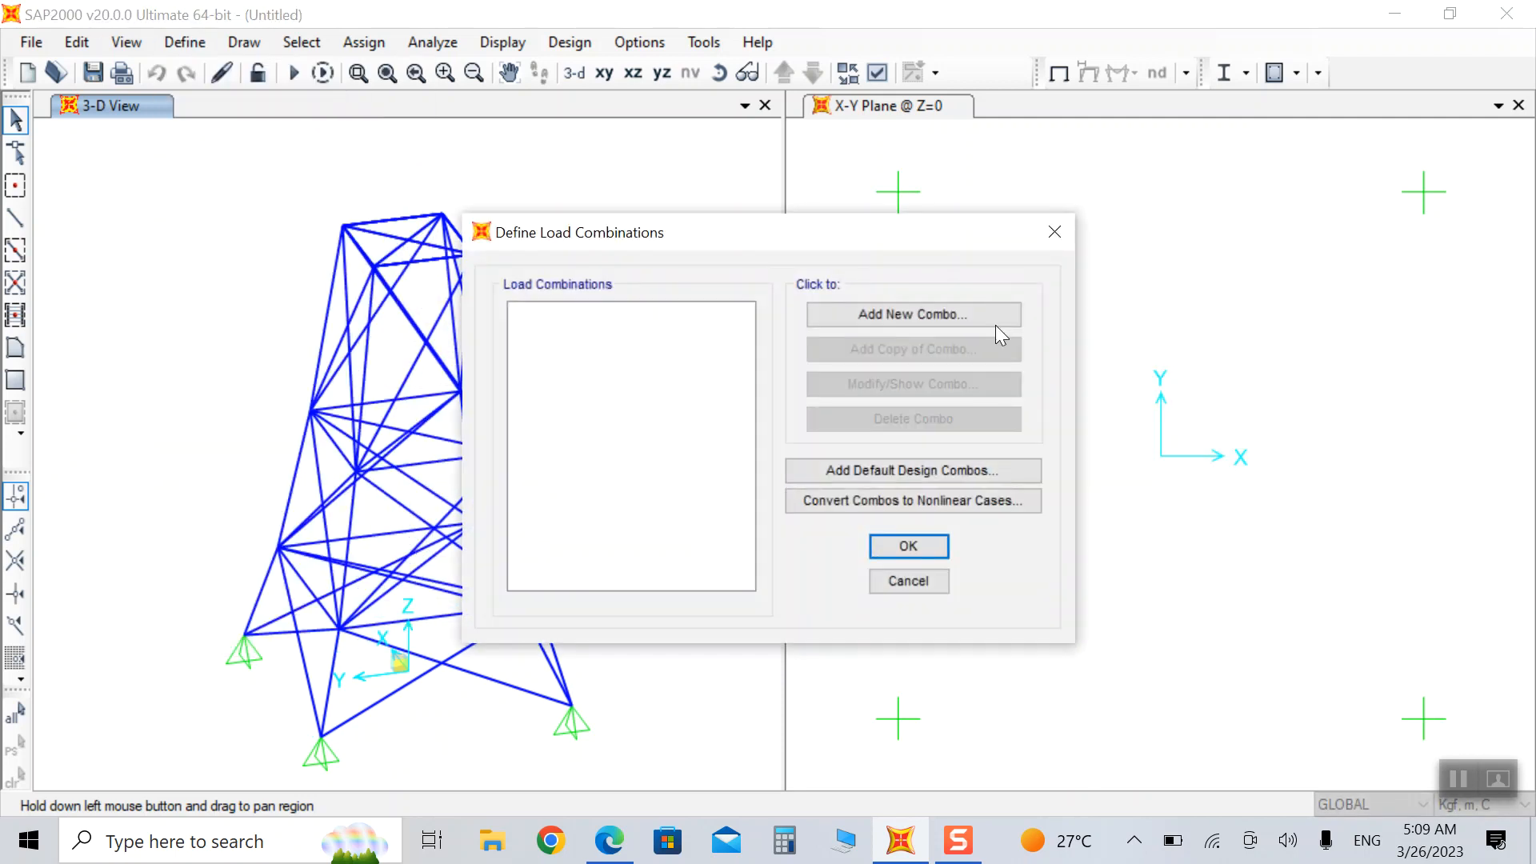
click(898, 315)
click(539, 490)
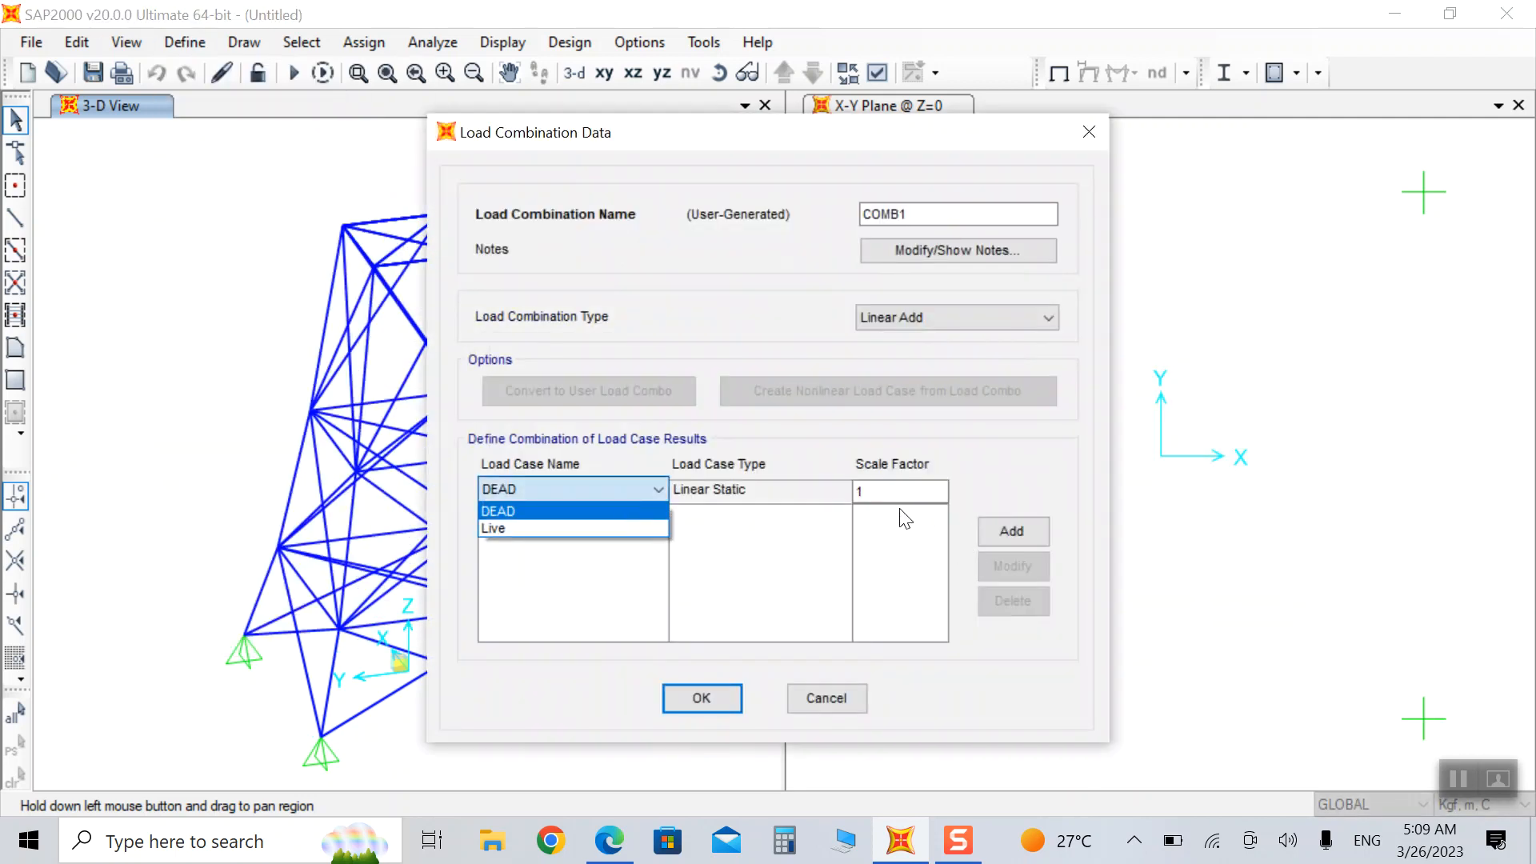
click(872, 491)
text(.2)
click(1012, 532)
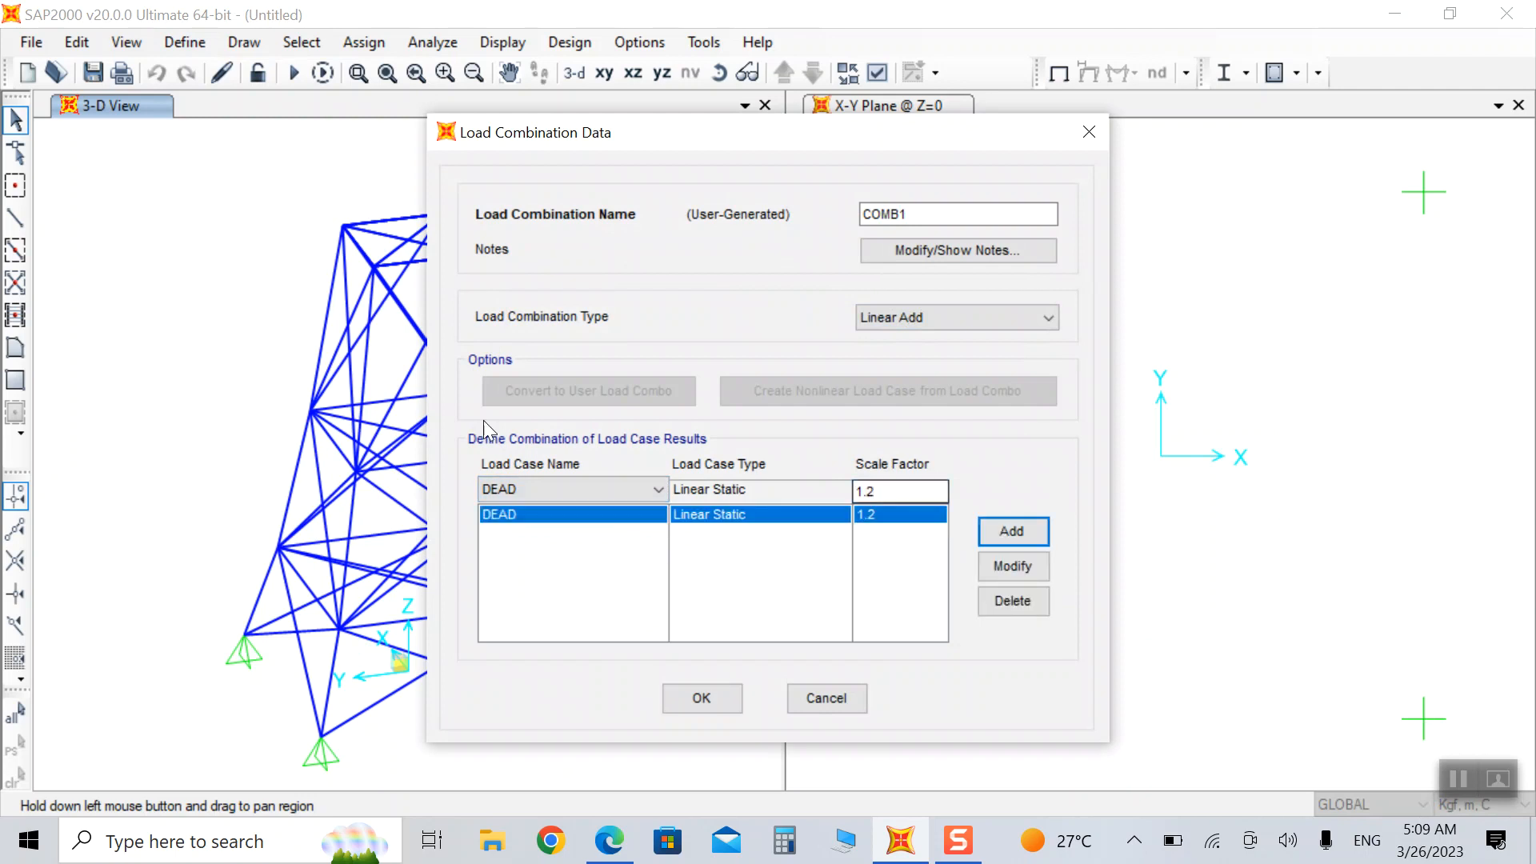
Add the Live load case to COMB1 with a scale factor of 1.6 and save the load combination.
click(560, 490)
click(535, 524)
click(880, 491)
text(6)
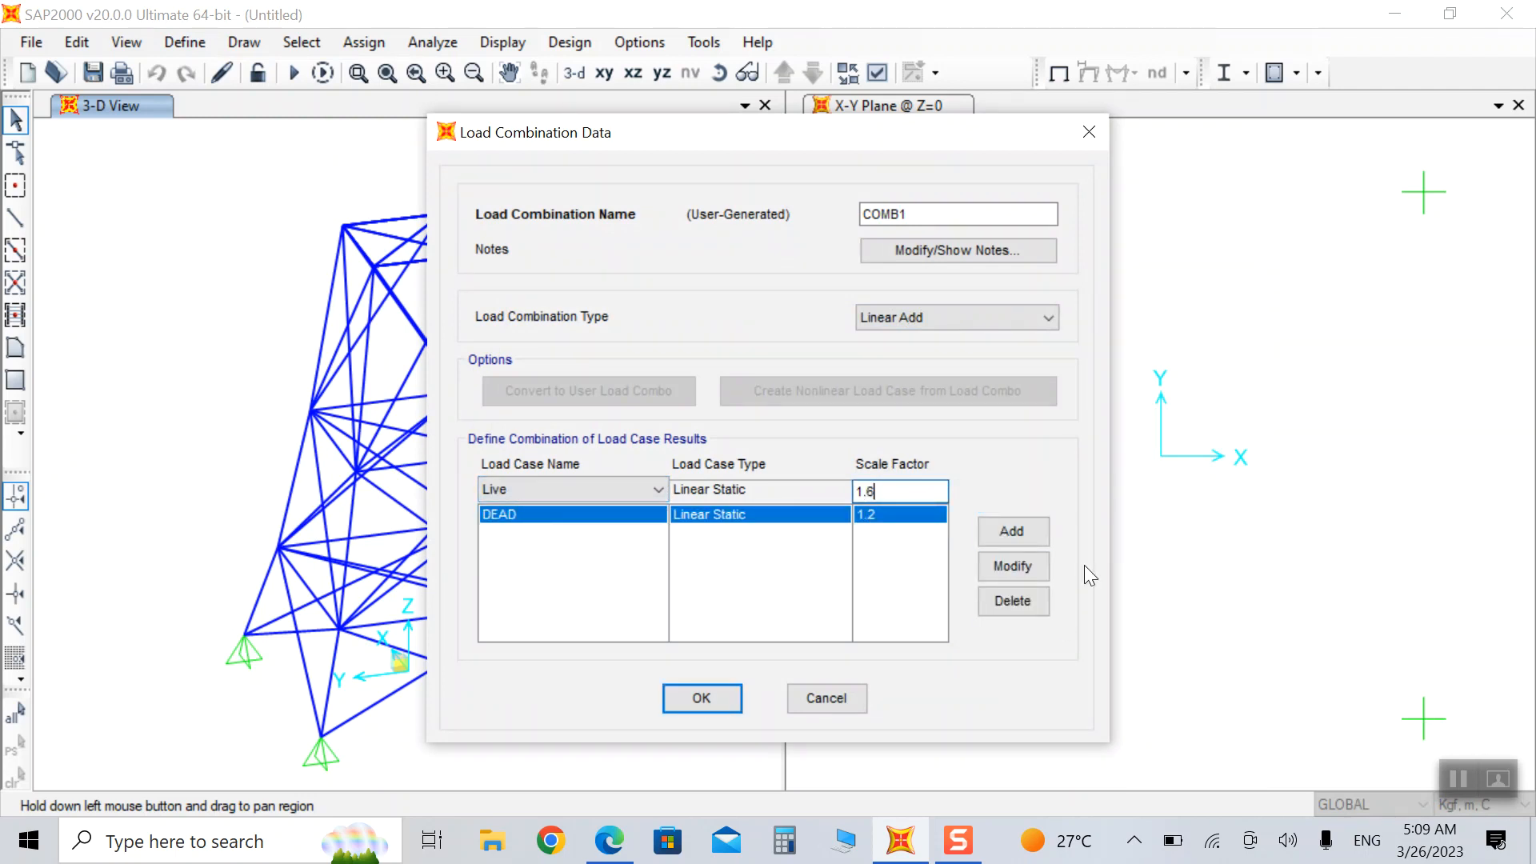
click(999, 526)
click(684, 697)
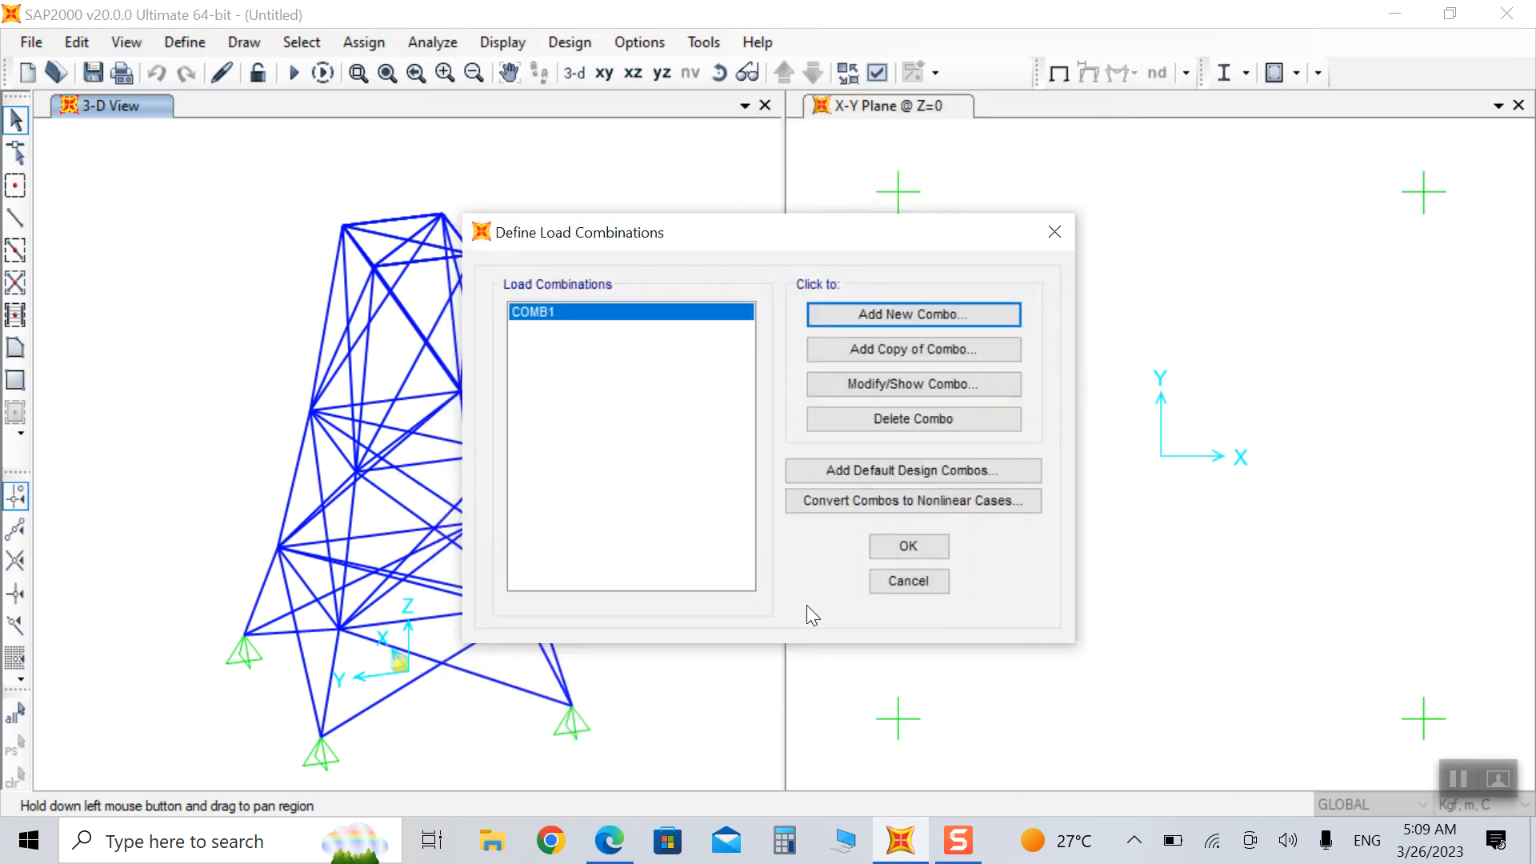
click(888, 552)
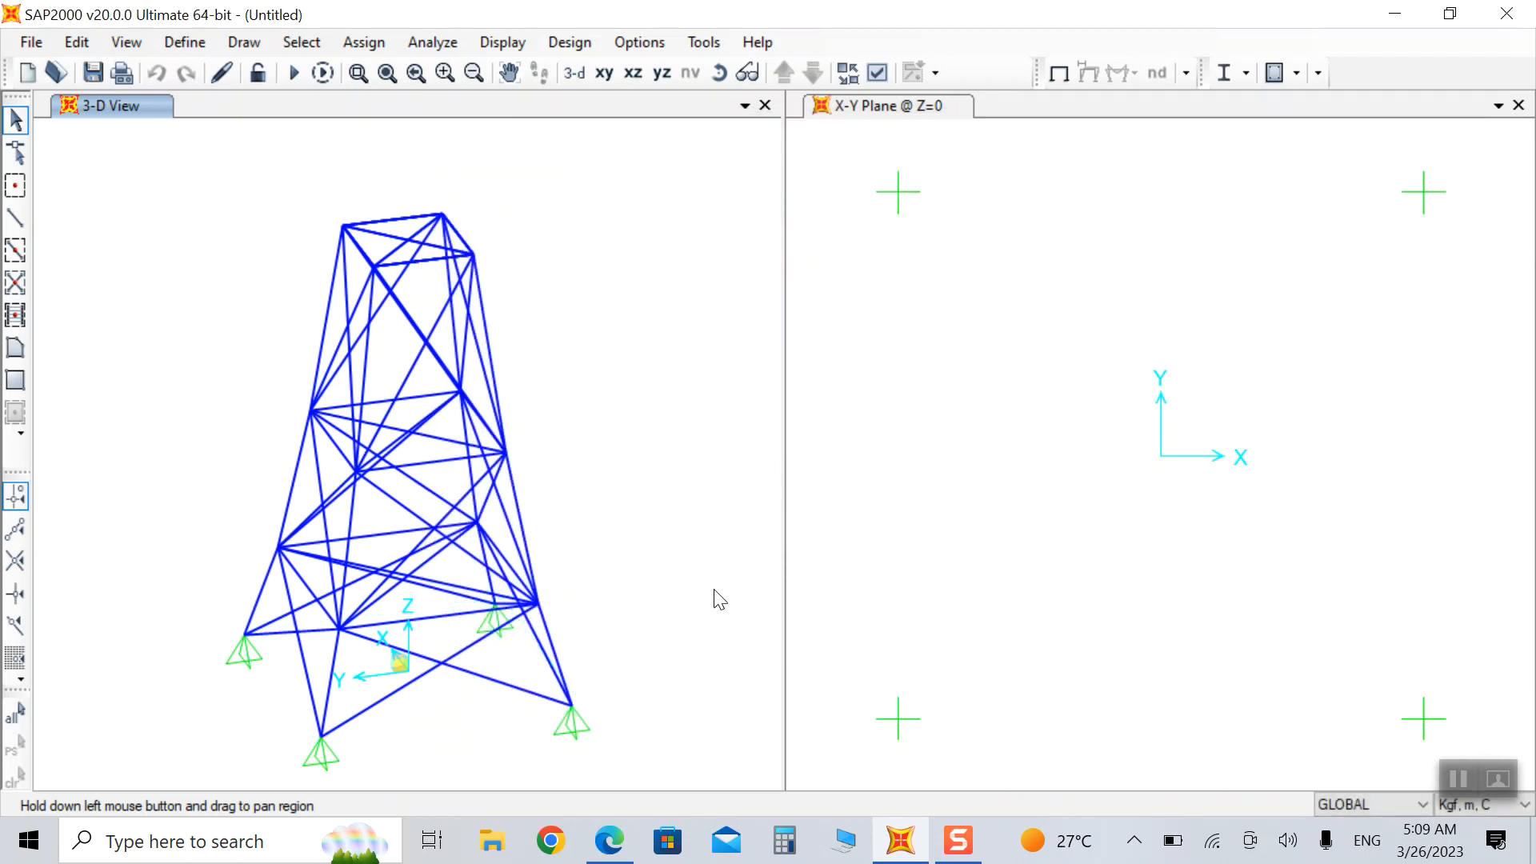
Assign the I beam auto select section to all frame members of the tower.
key(ctrl+a)
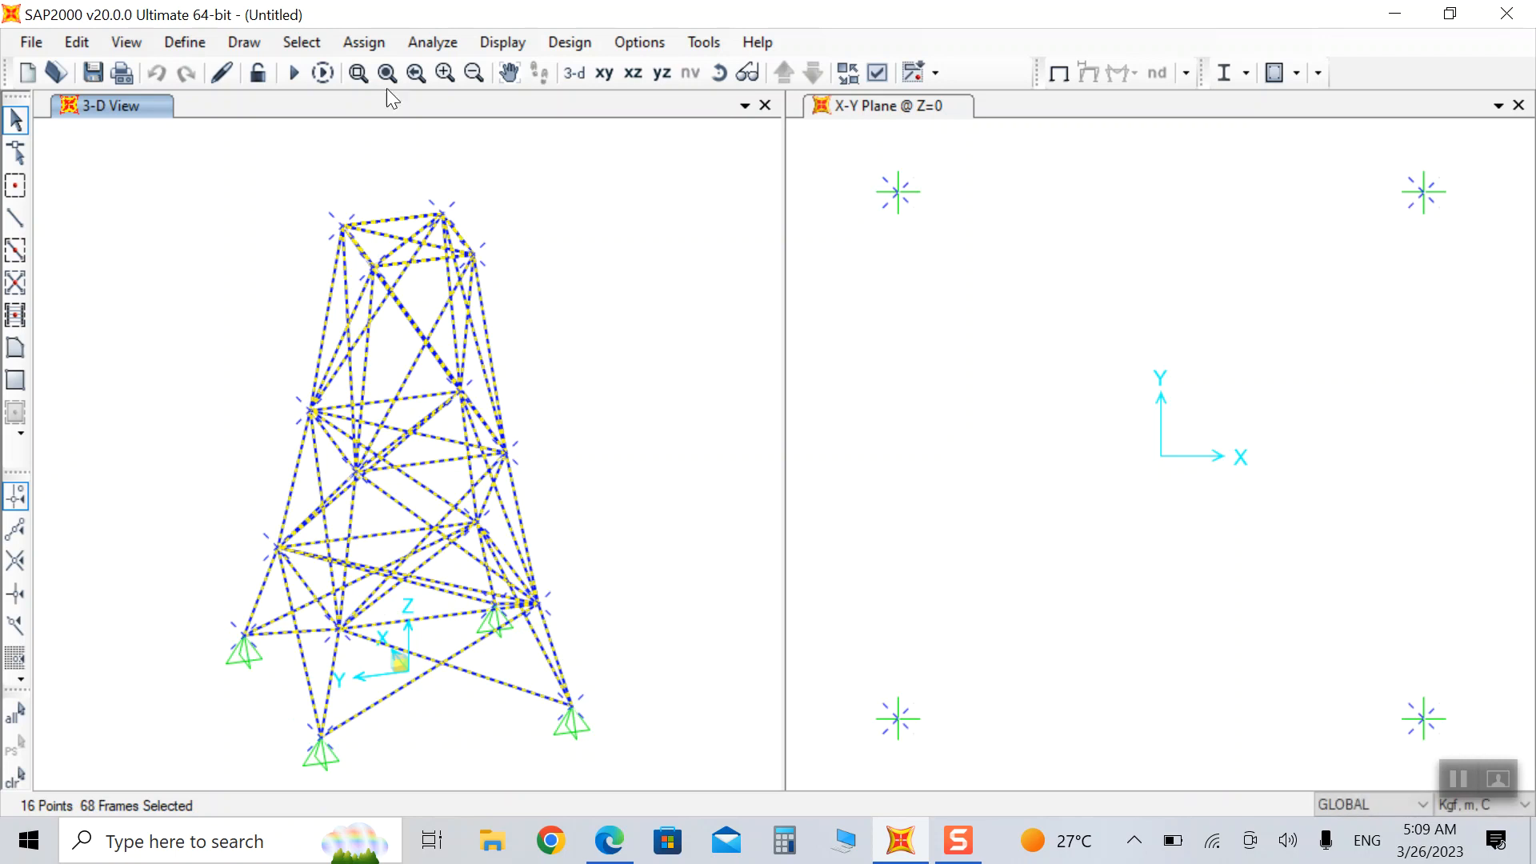
click(364, 42)
mouse_move(406, 101)
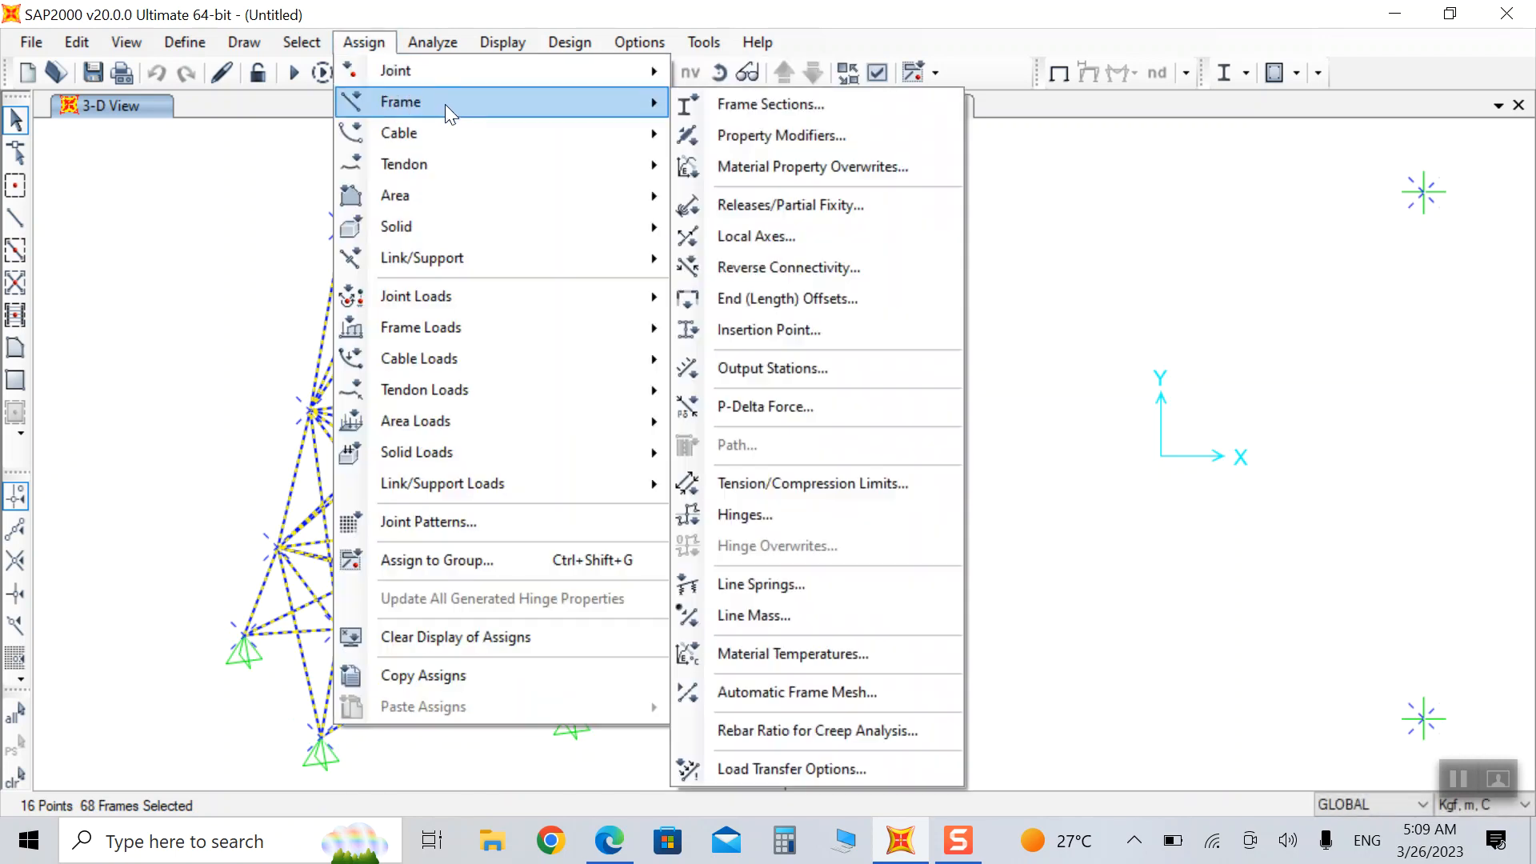
click(737, 106)
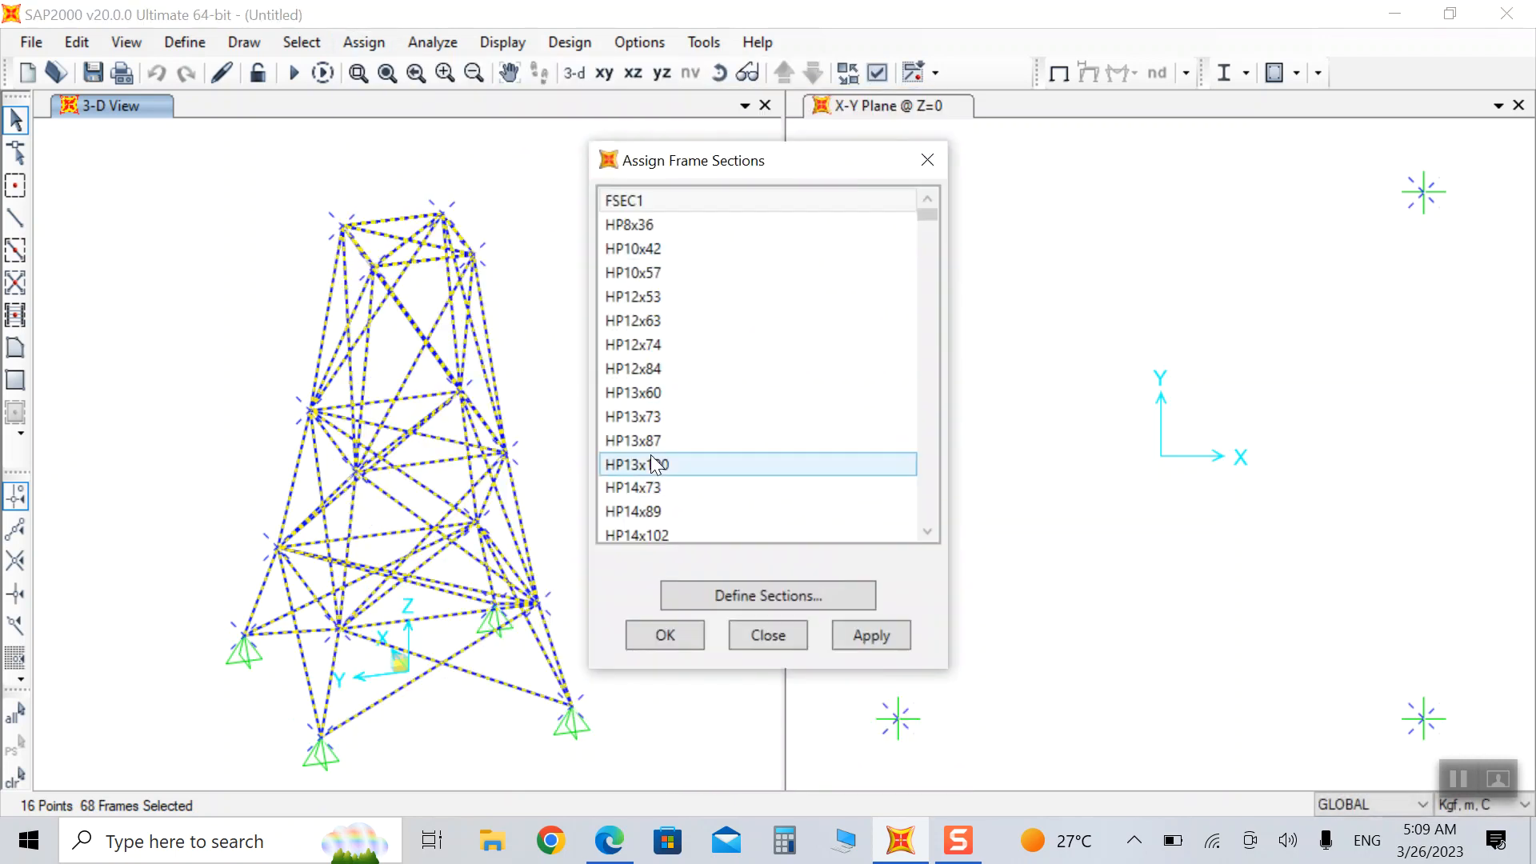
scroll(640, 490, down, 2)
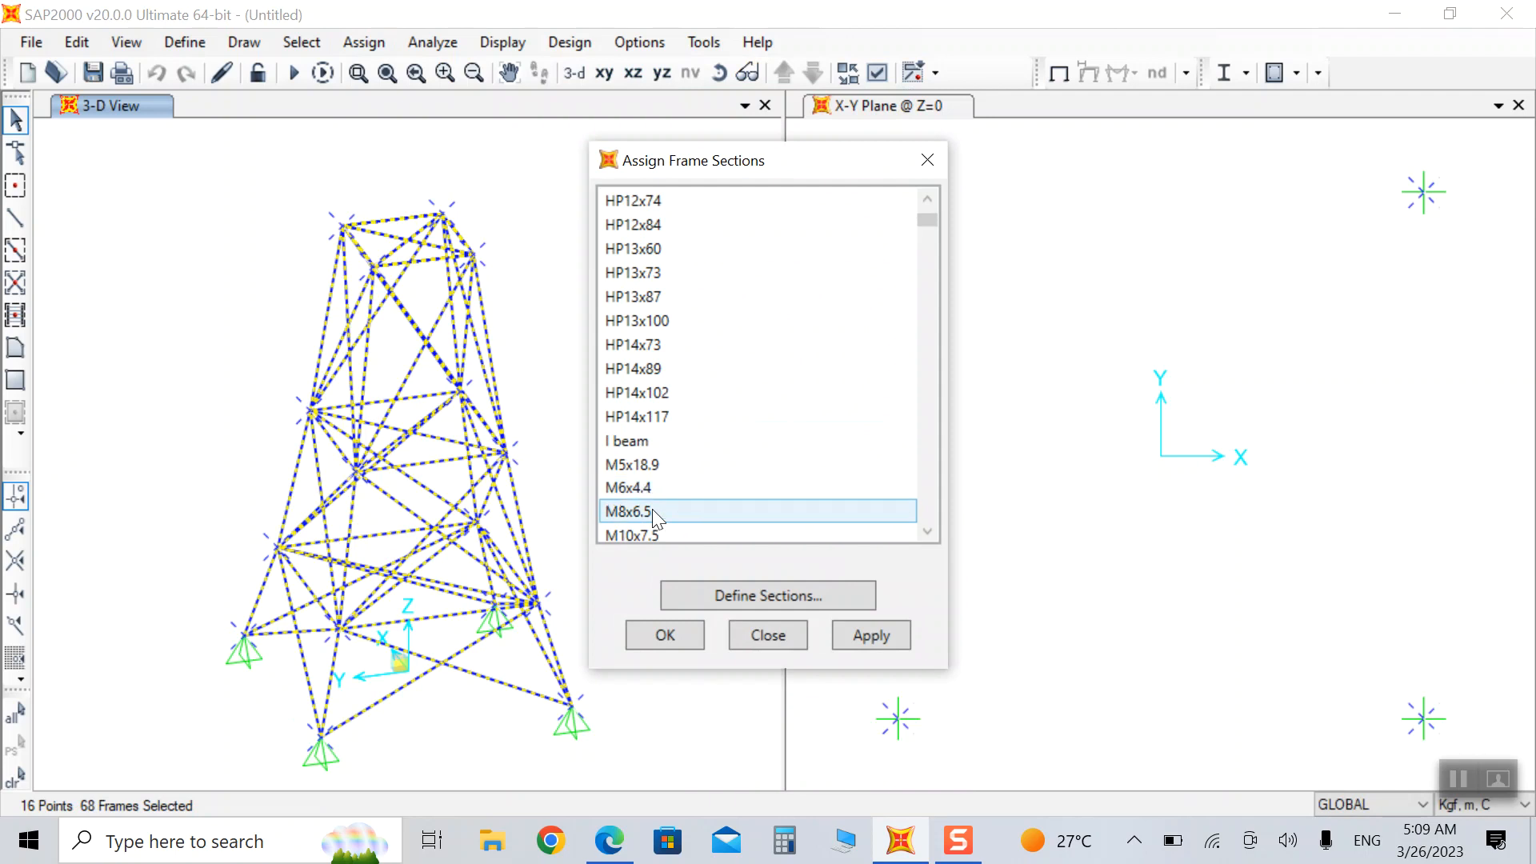
click(644, 443)
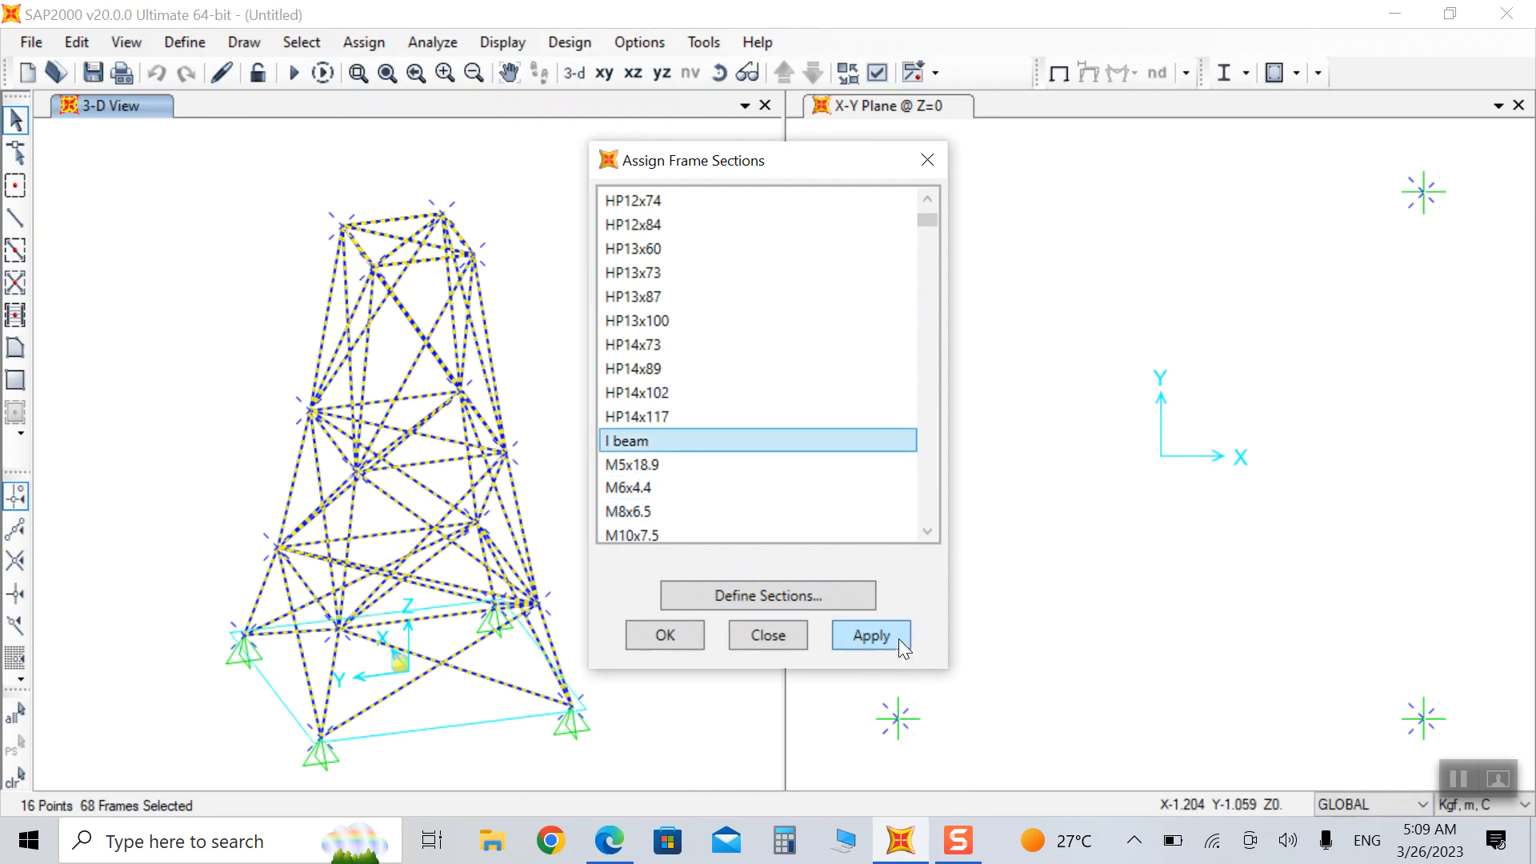
click(664, 635)
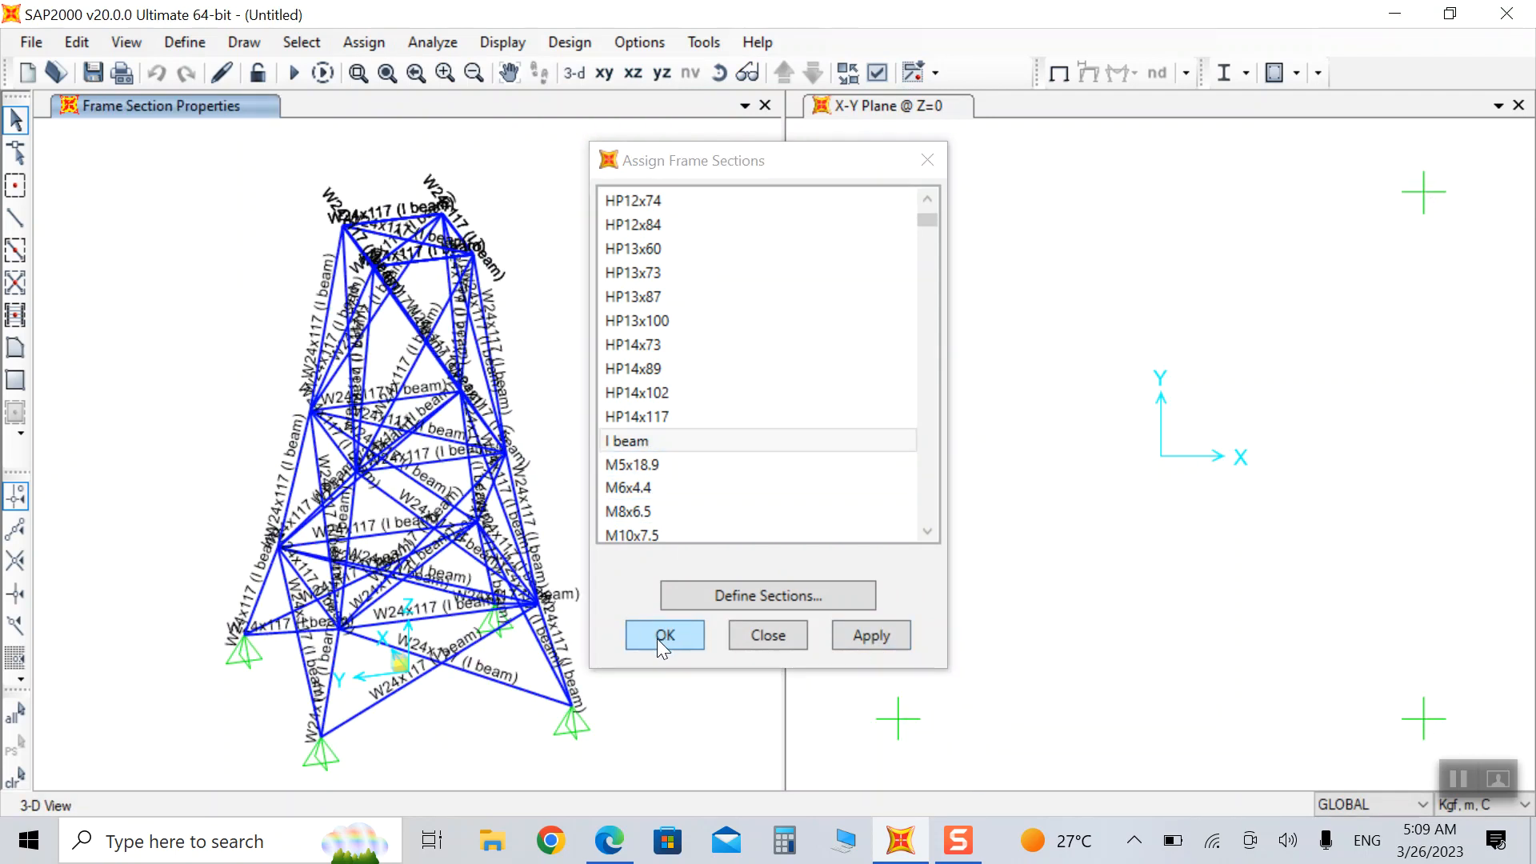
Assign a Global Z joint force of -100 kgf under the DEAD load pattern to the tower's four top corner joints.
click(719, 73)
mouse_move(685, 198)
mouse_down()
mouse_move(533, 349)
mouse_move(357, 307)
mouse_up()
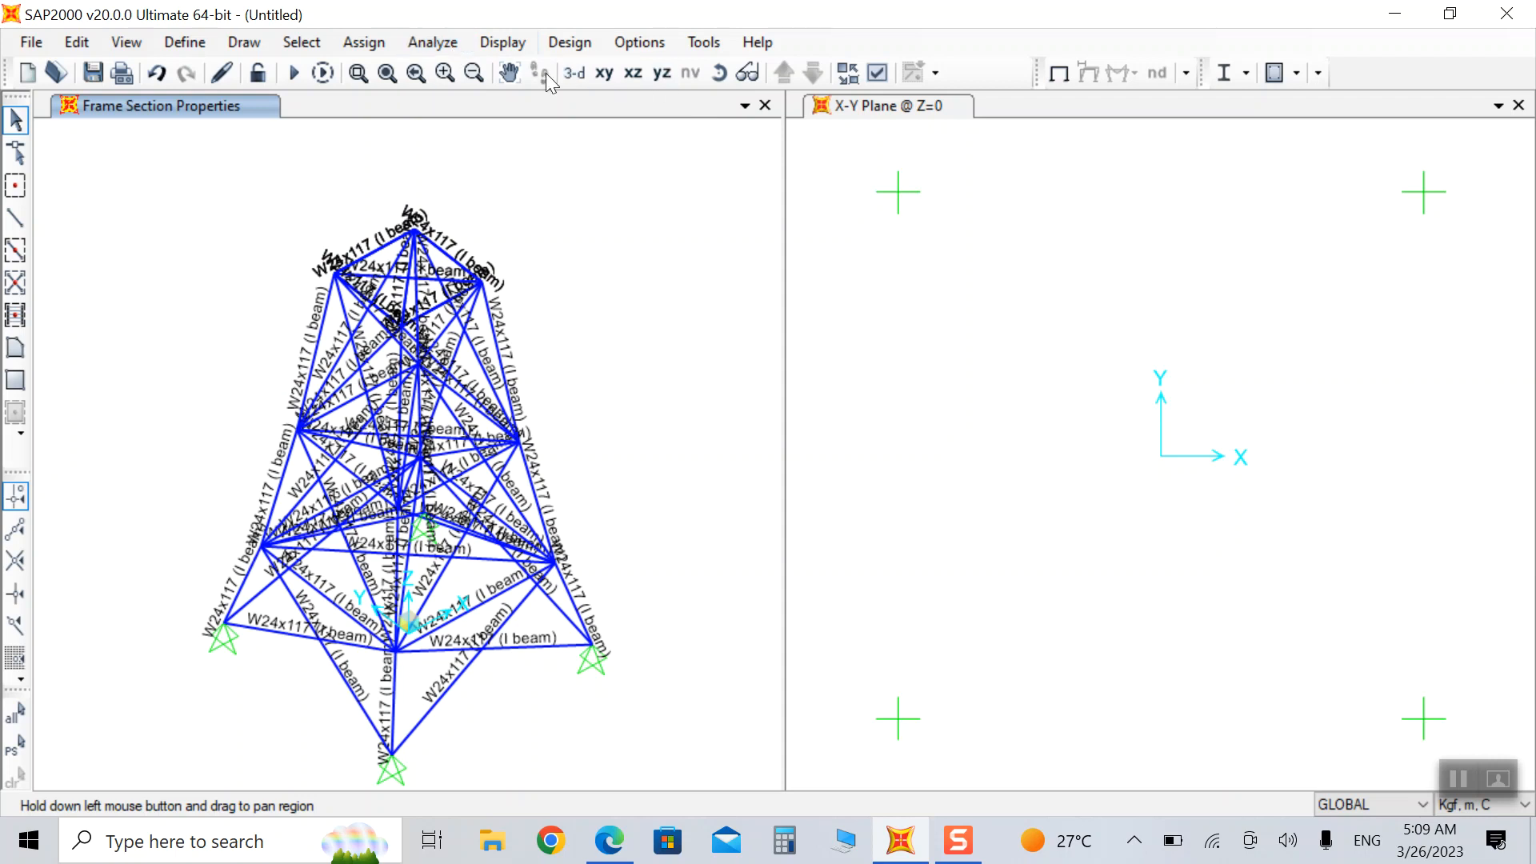
click(721, 77)
drag(632, 170, 456, 289)
drag(432, 490, 432, 490)
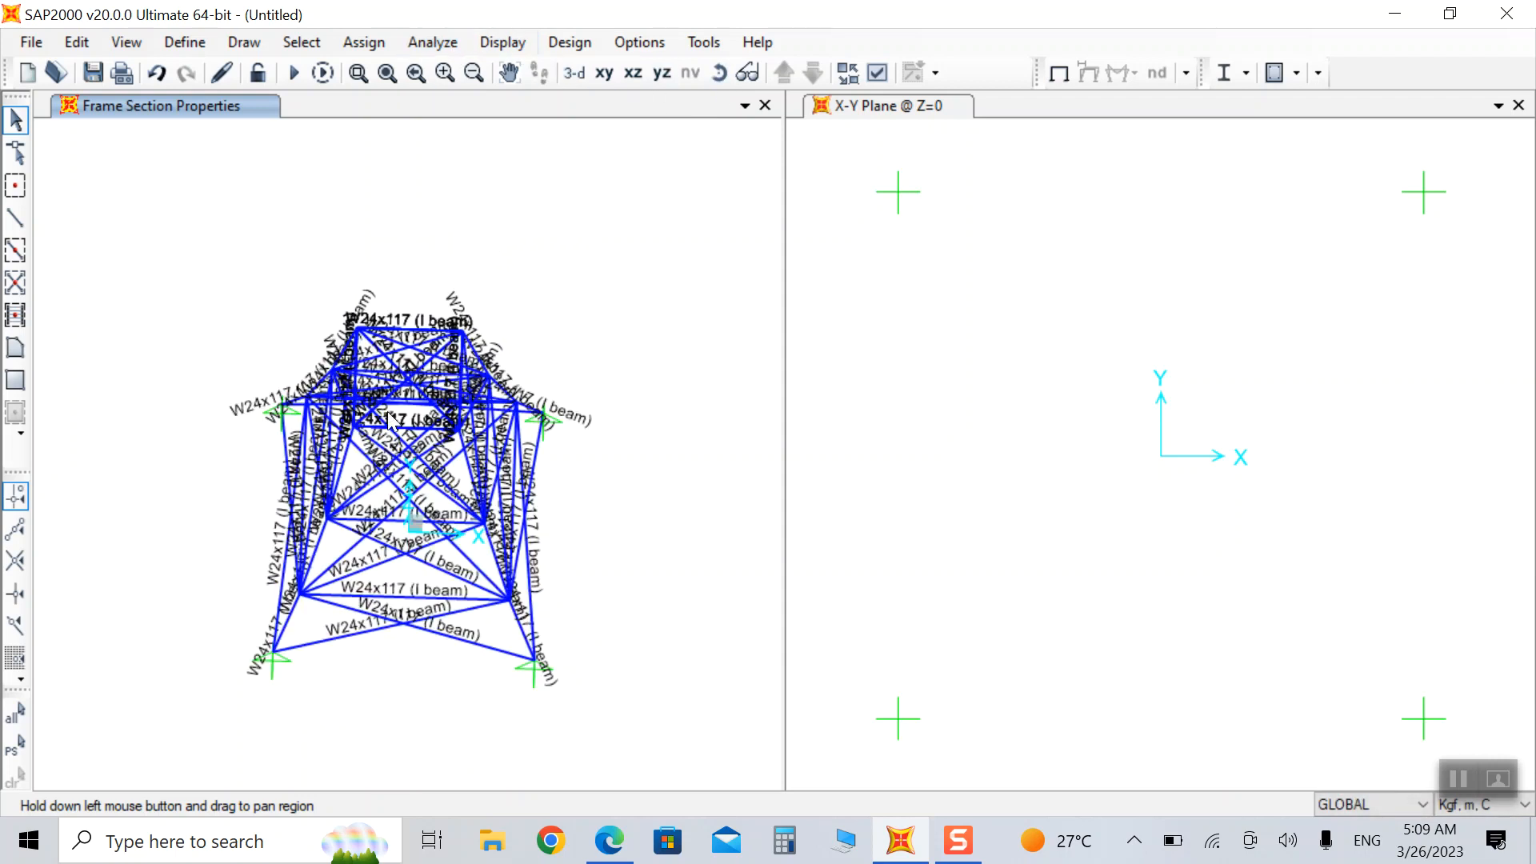
scroll(390, 420, up, 2)
click(321, 439)
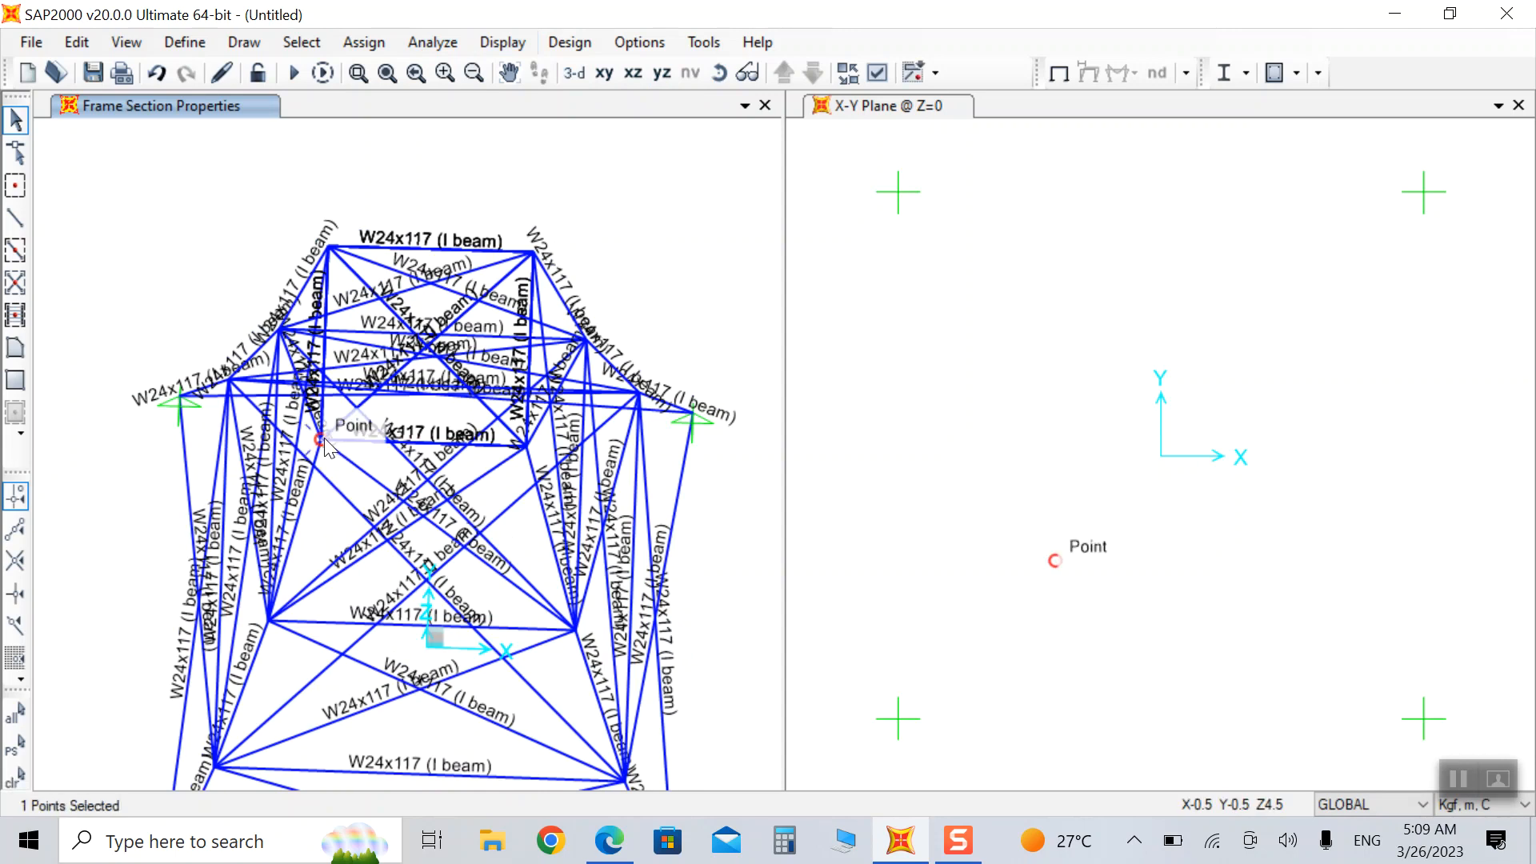
click(533, 253)
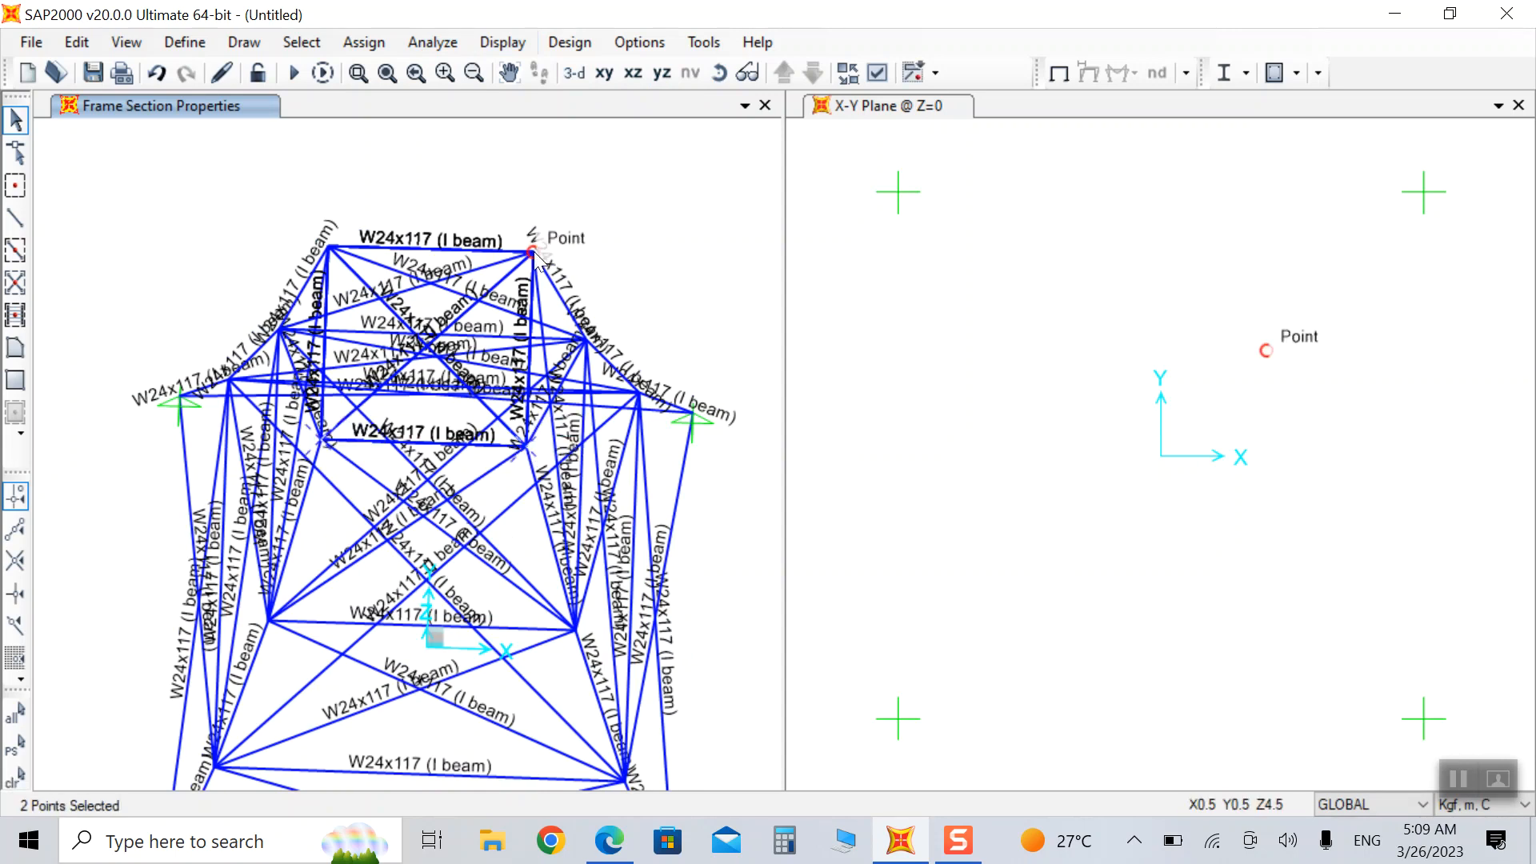
click(329, 247)
click(532, 252)
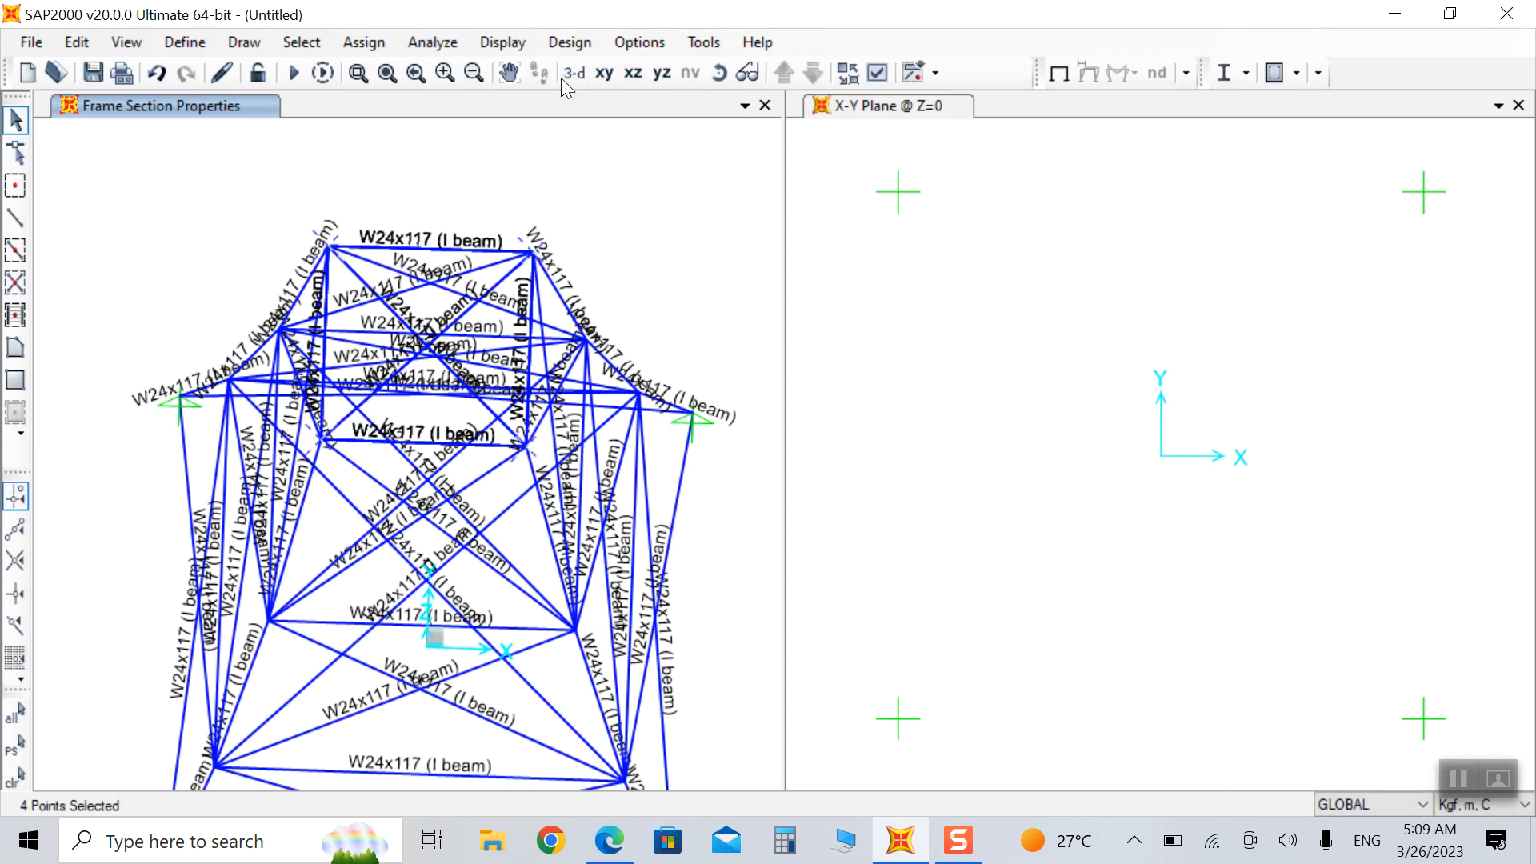
click(364, 41)
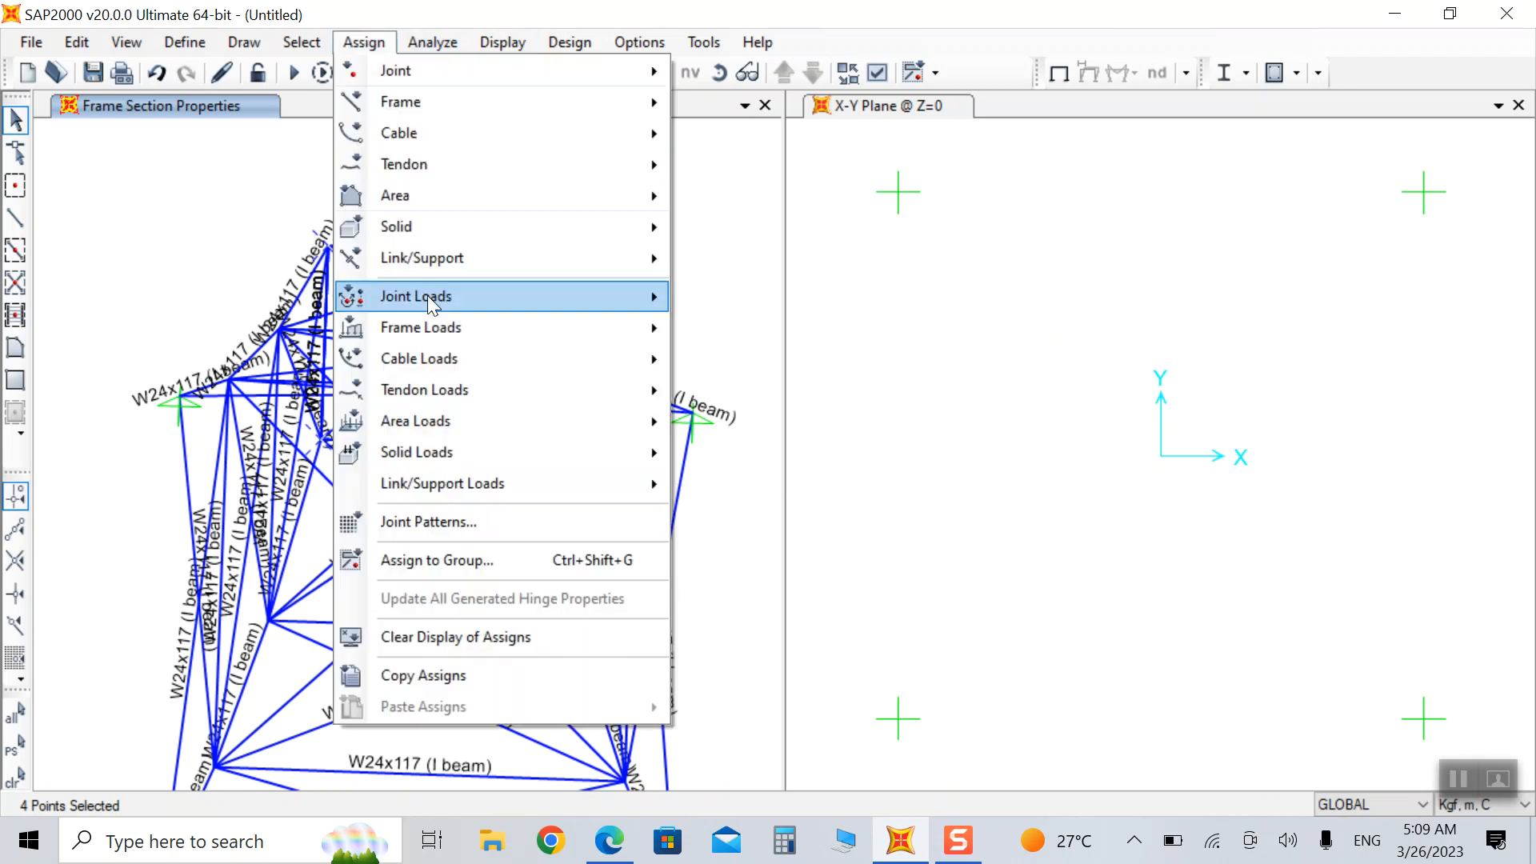
mouse_move(563, 298)
click(780, 302)
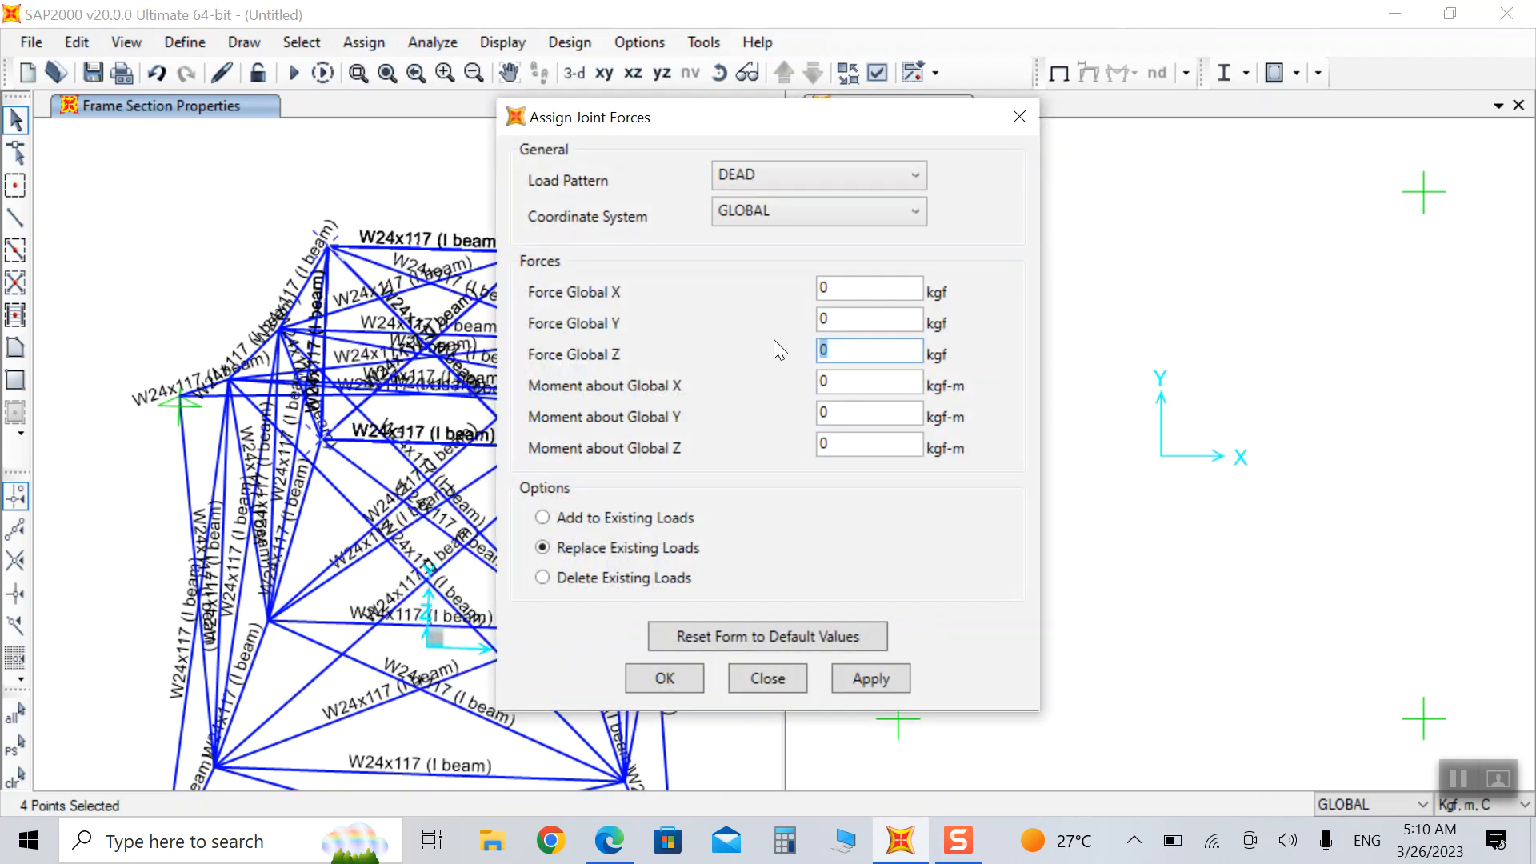
text(-11)
key(BackSpace)
text(00)
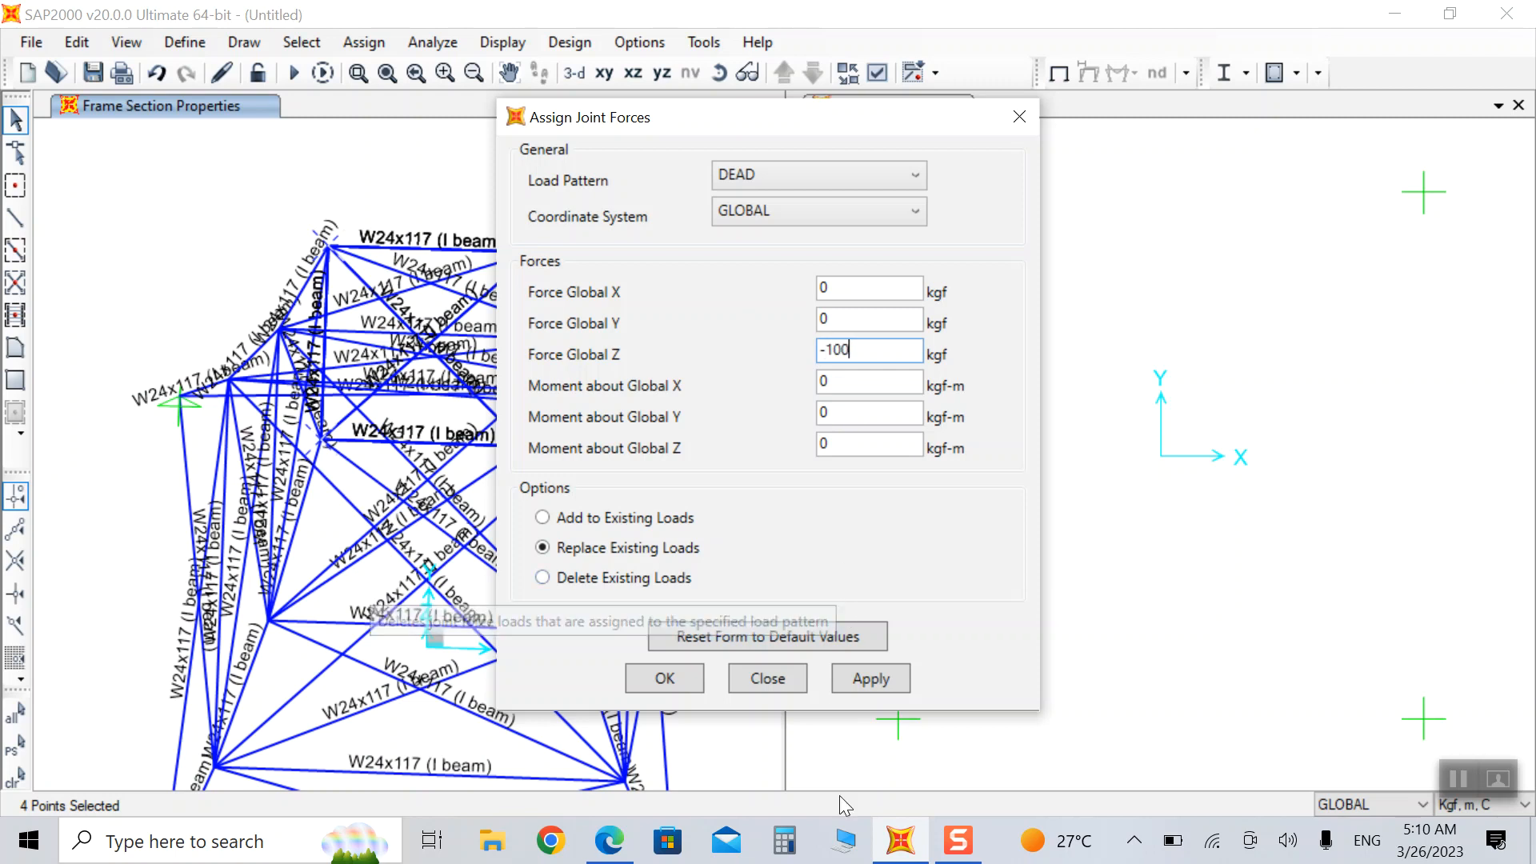
click(861, 675)
click(656, 675)
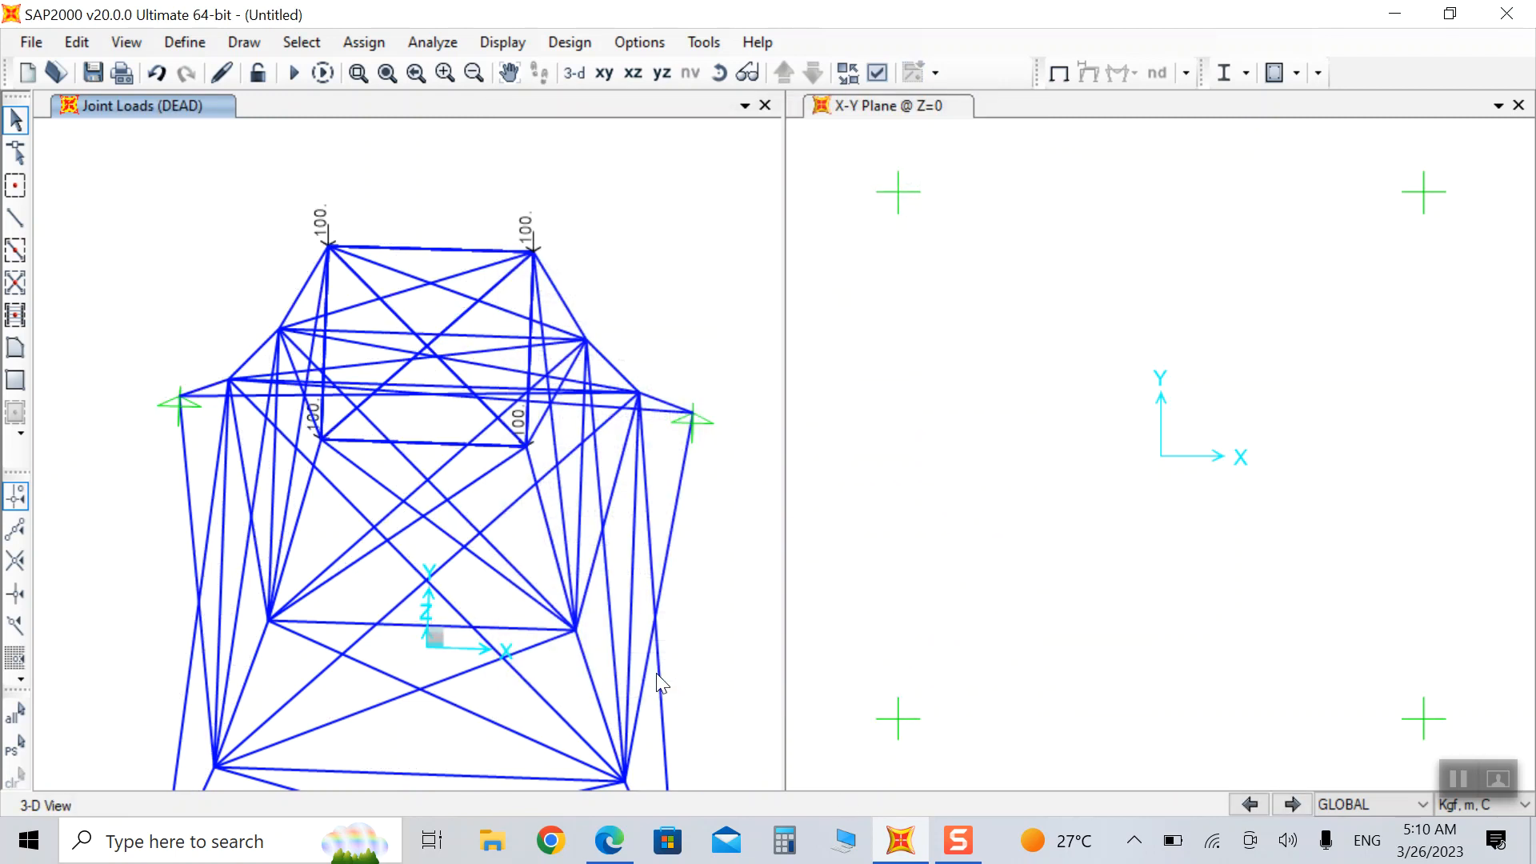
Select two adjacent support joints at the tower's base and check the required support displacement in Tower.pdf.
click(718, 73)
drag(696, 200, 377, 99)
scroll(336, 244, down, 4)
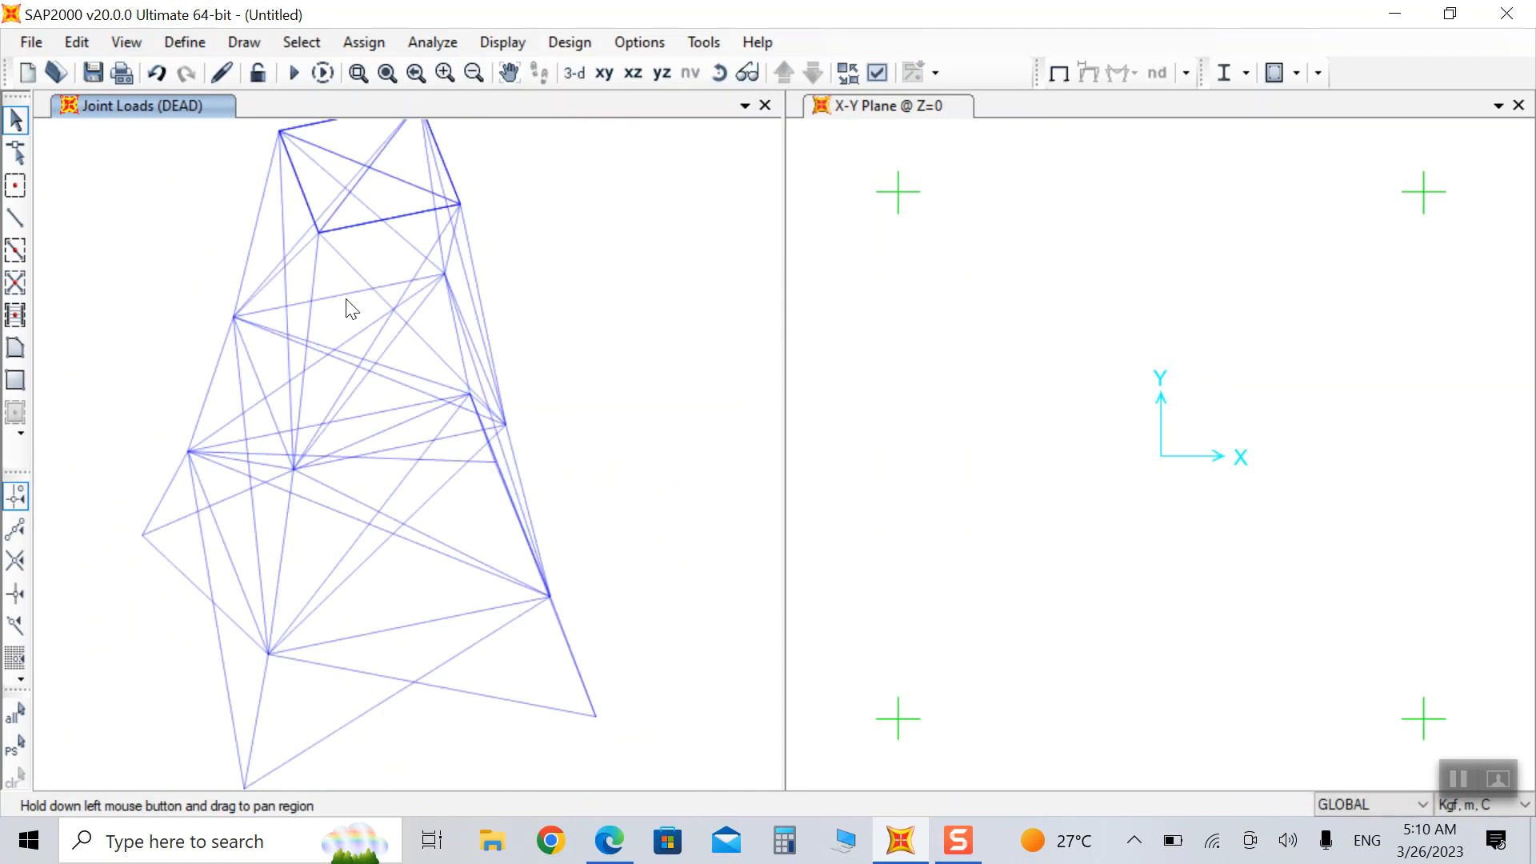
click(718, 73)
drag(500, 244, 344, 203)
click(719, 73)
drag(608, 232, 488, 438)
scroll(428, 610, up, 2)
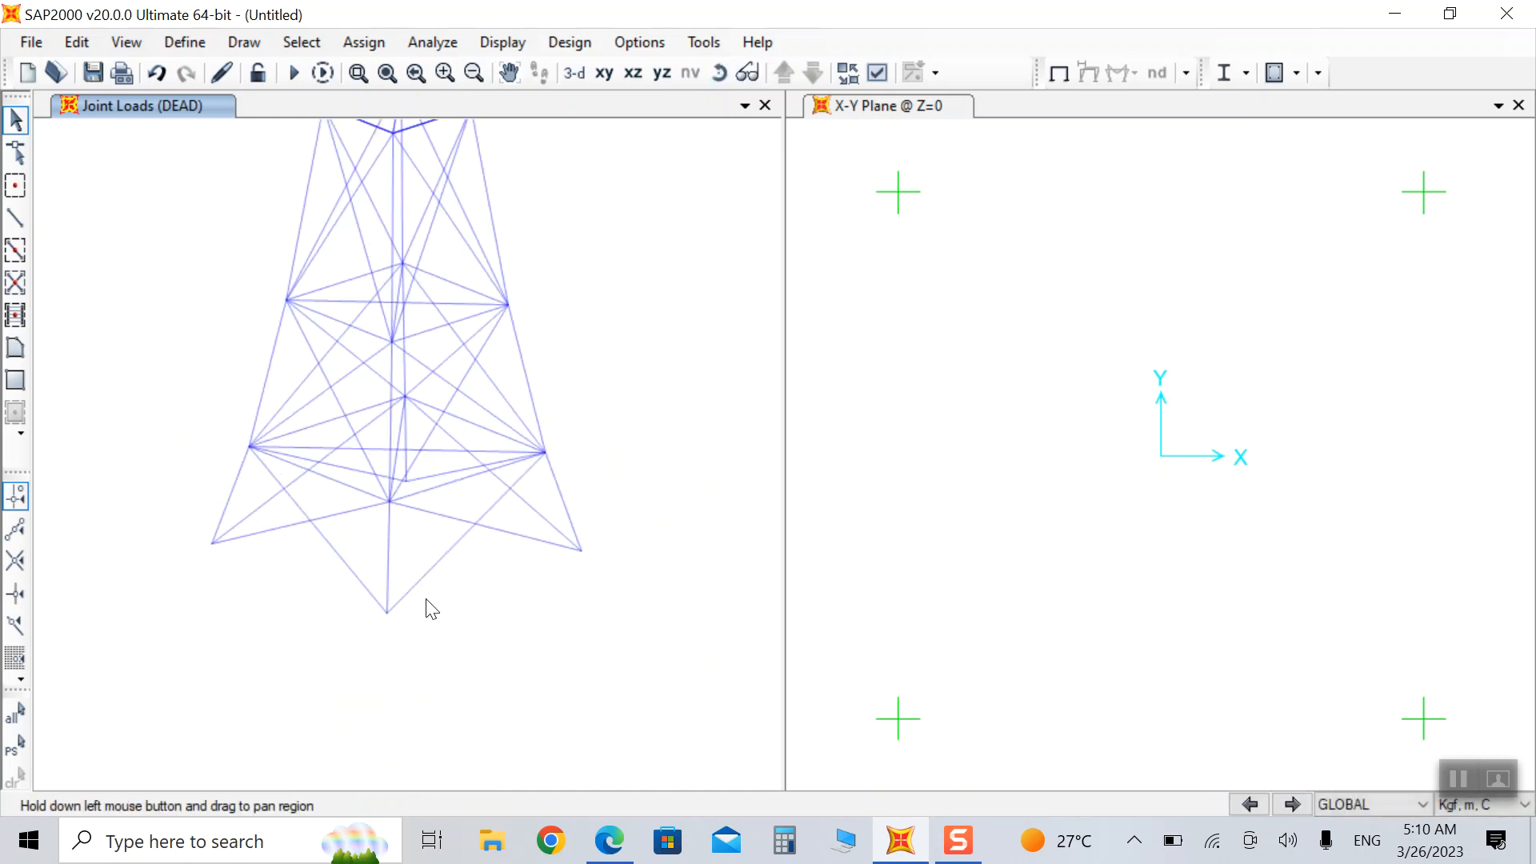
click(387, 613)
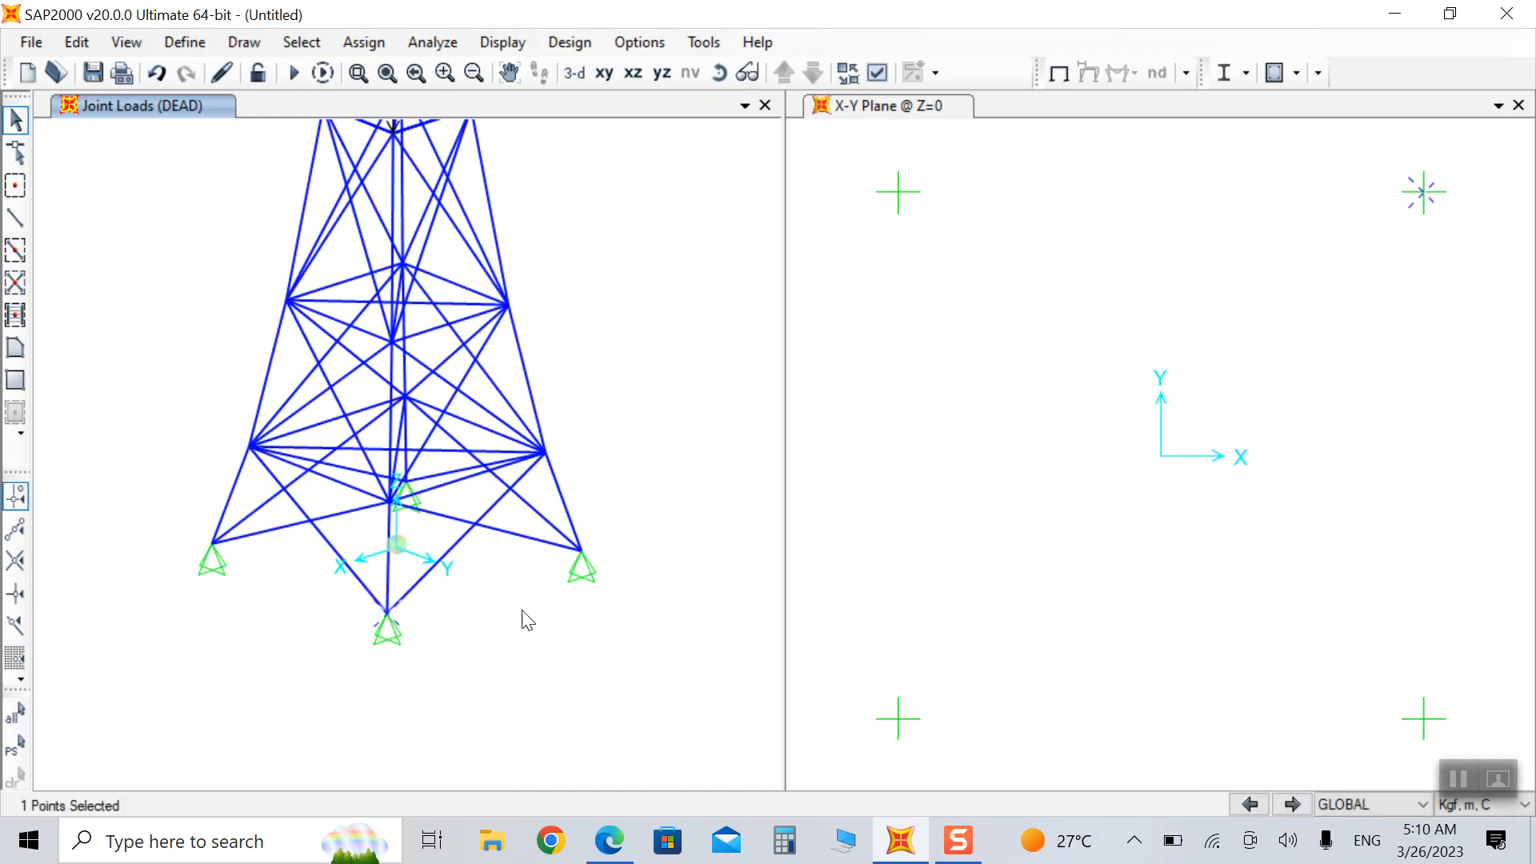
click(581, 551)
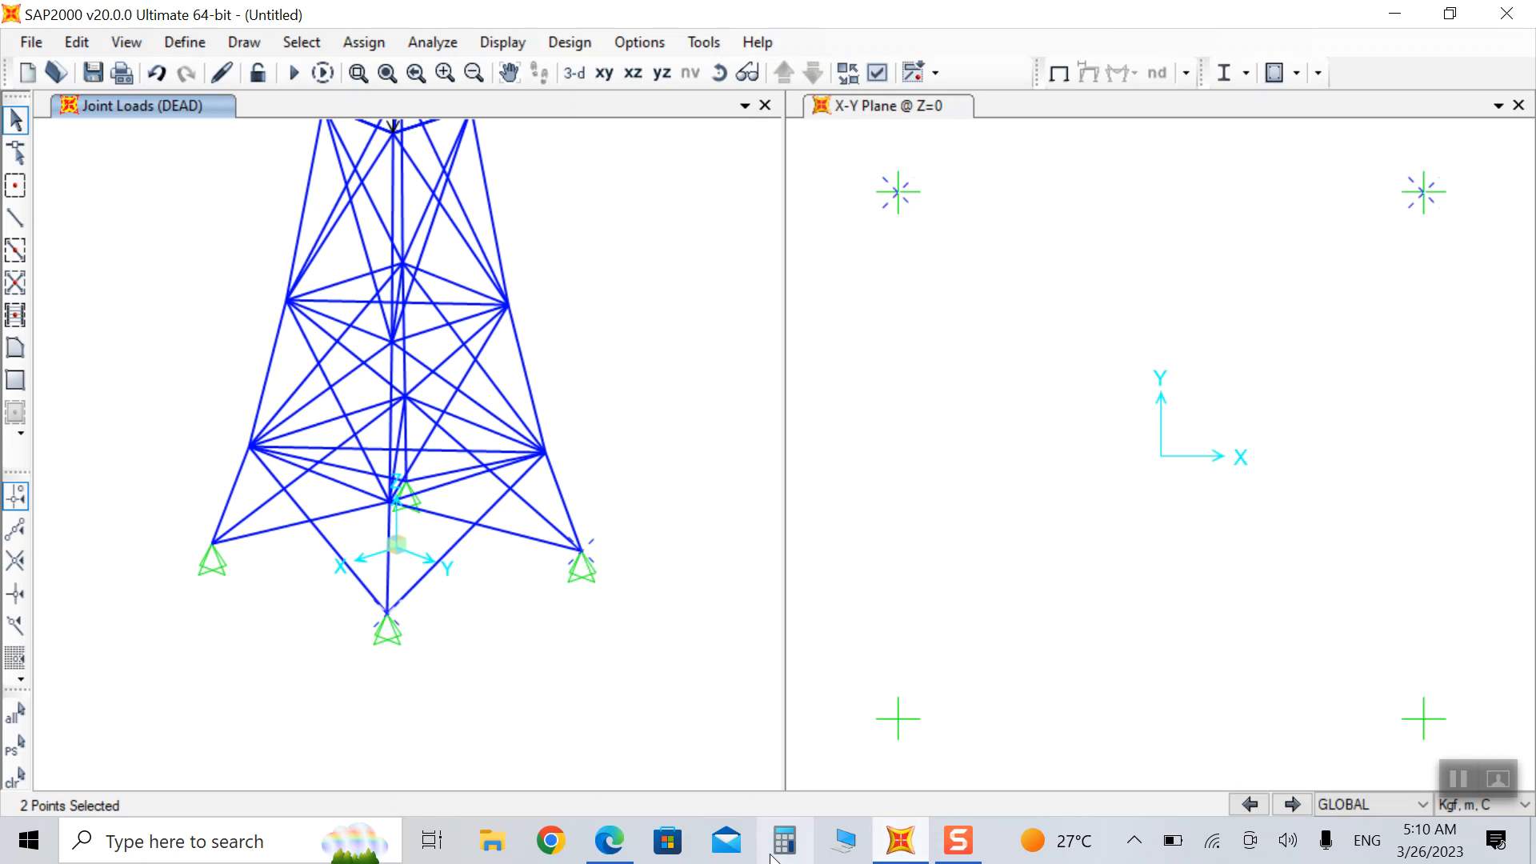
click(608, 840)
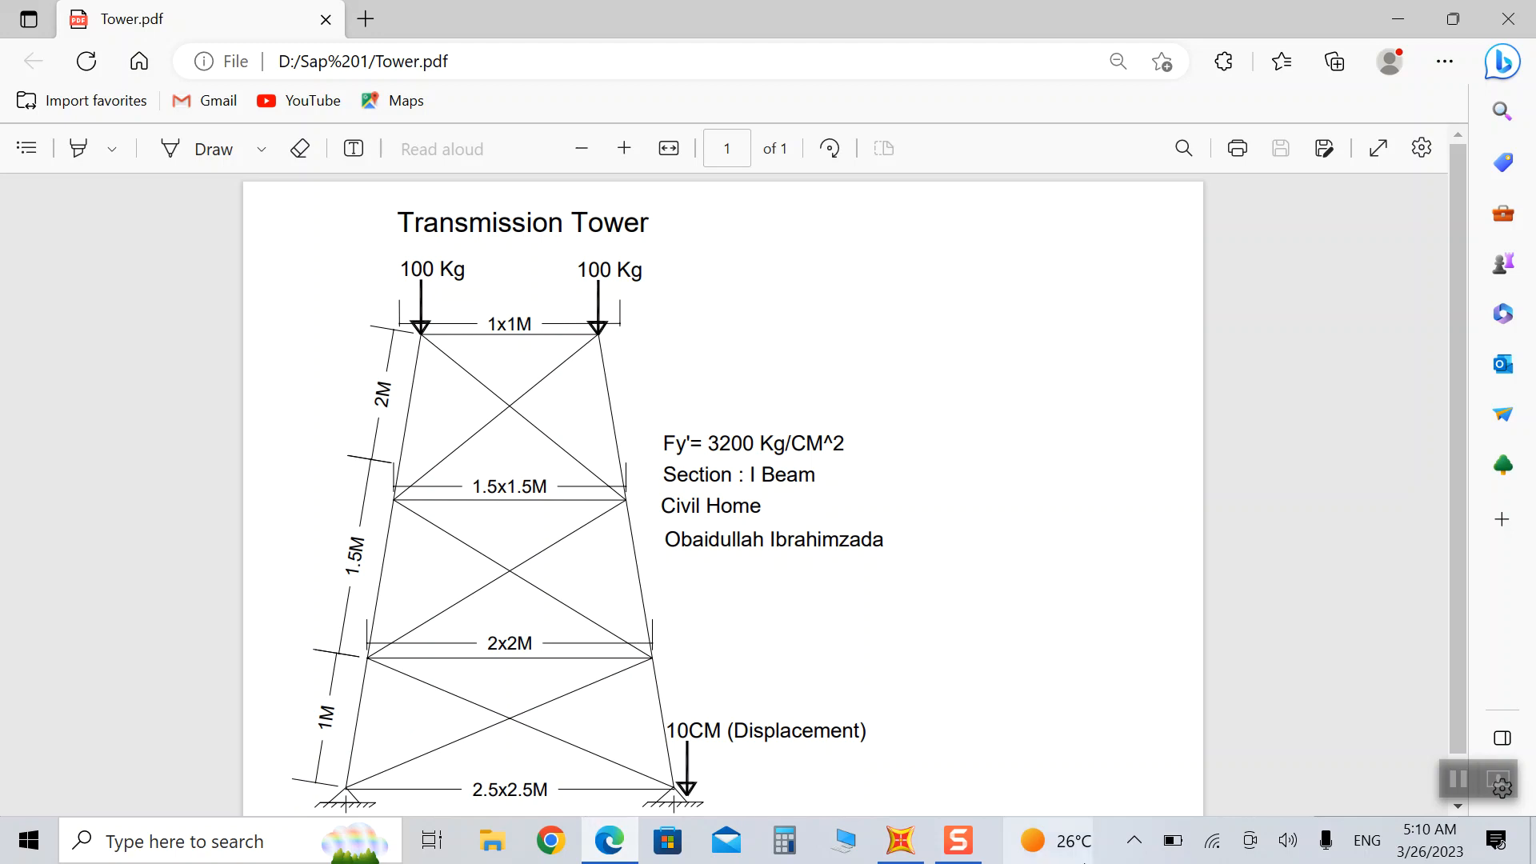
mouse_move(897, 850)
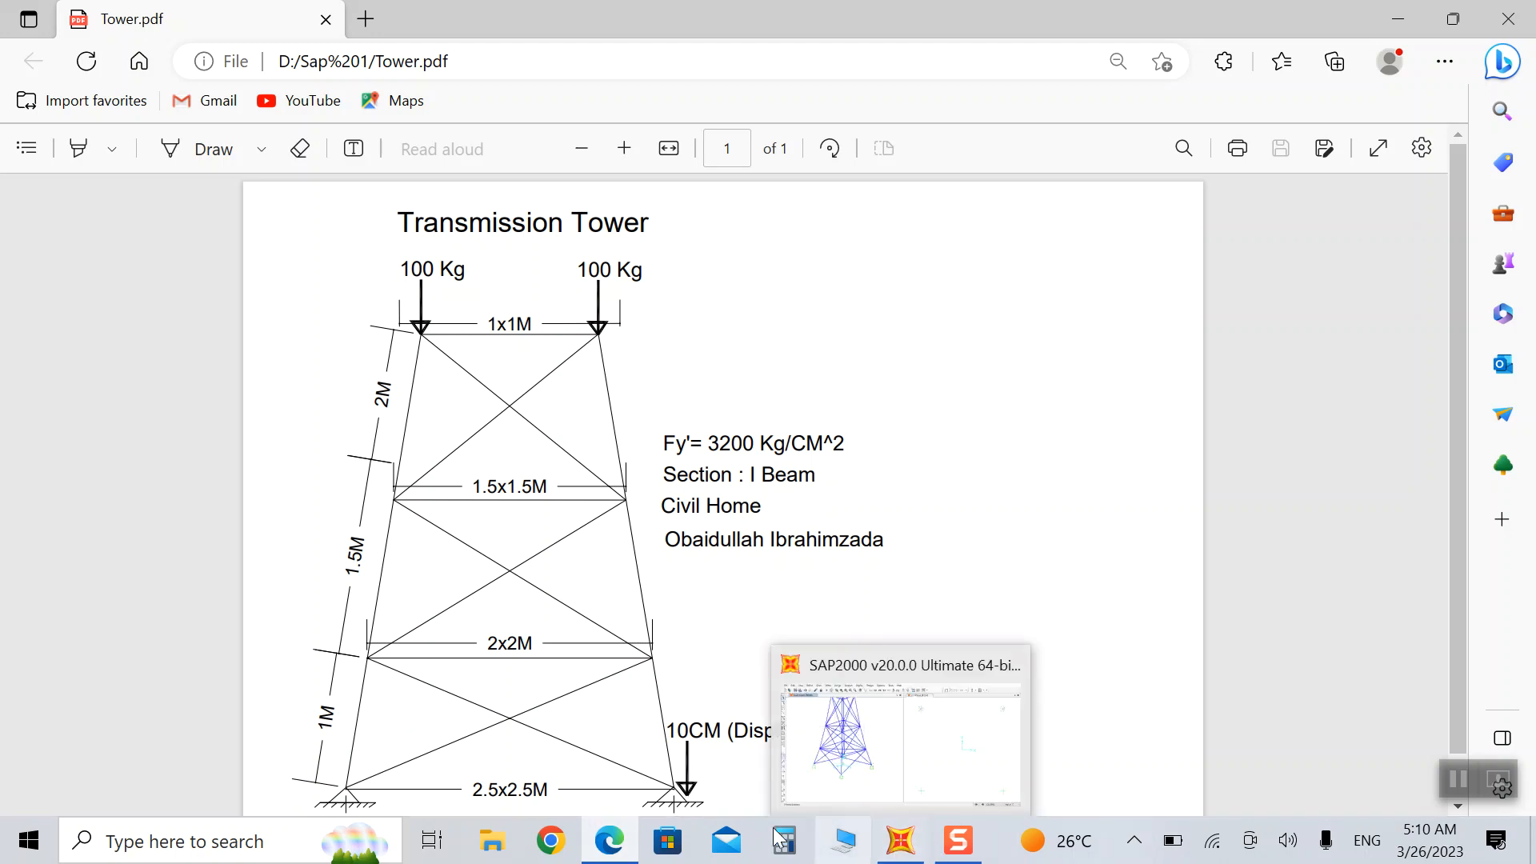
click(895, 788)
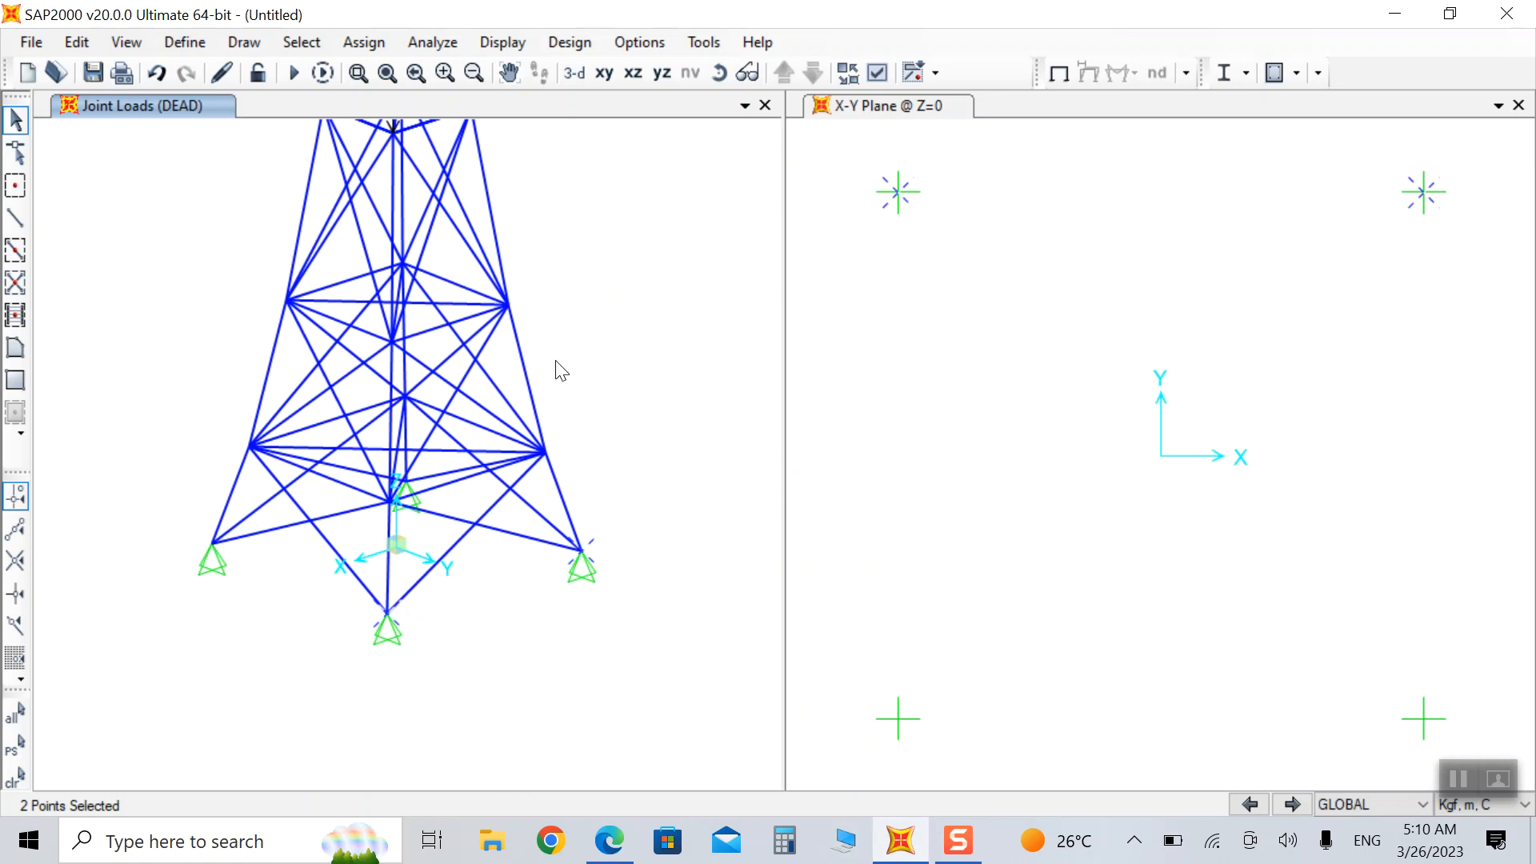
Assign a Global Z ground displacement of -0.1 m under the Live load pattern to the two selected support joints, replacing existing loads.
click(356, 43)
mouse_move(616, 304)
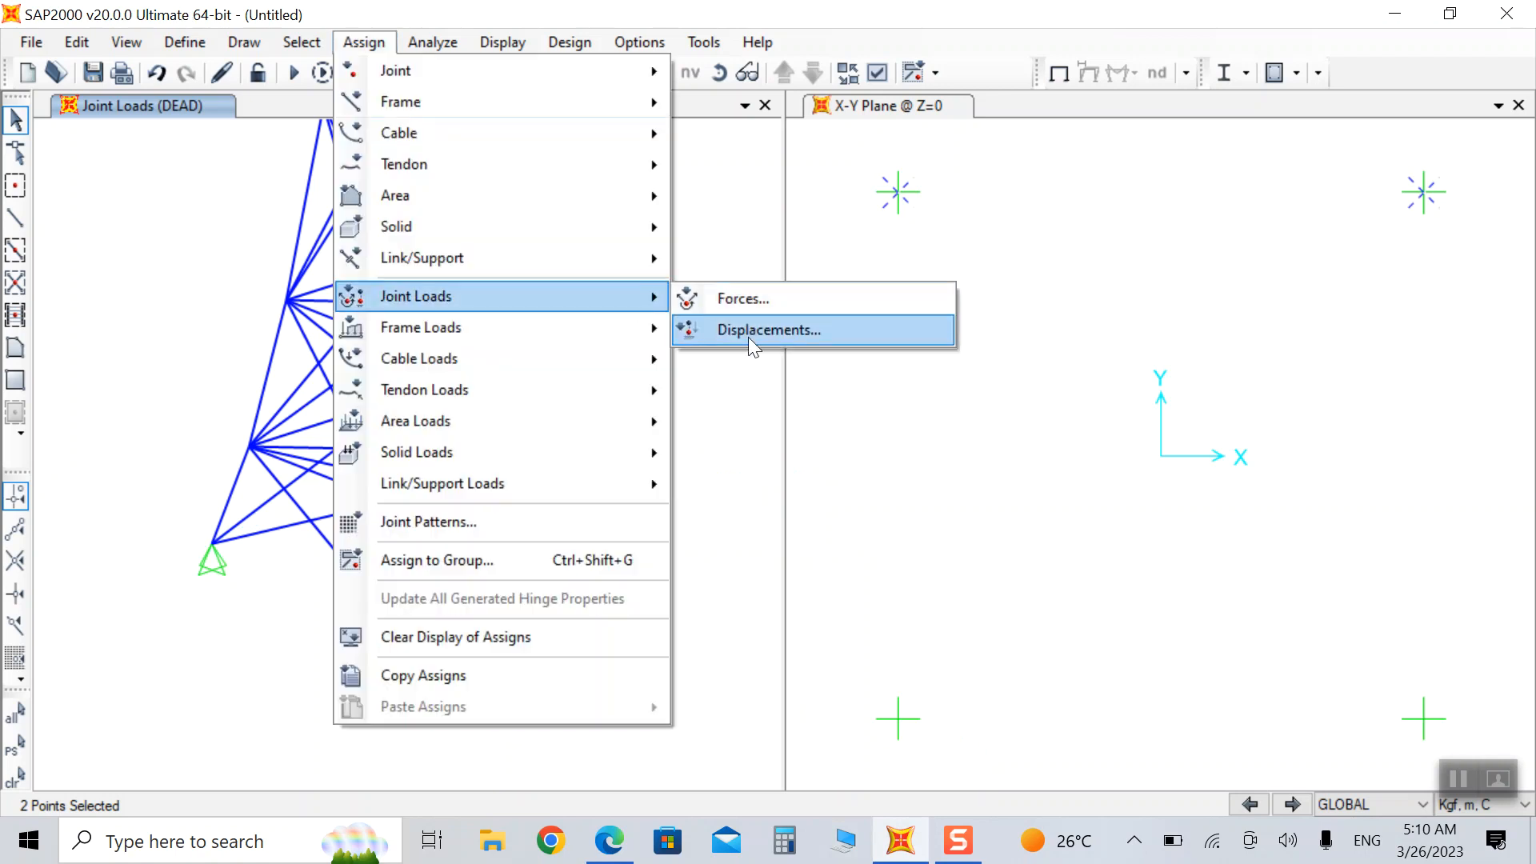
click(749, 334)
click(839, 353)
text(-100)
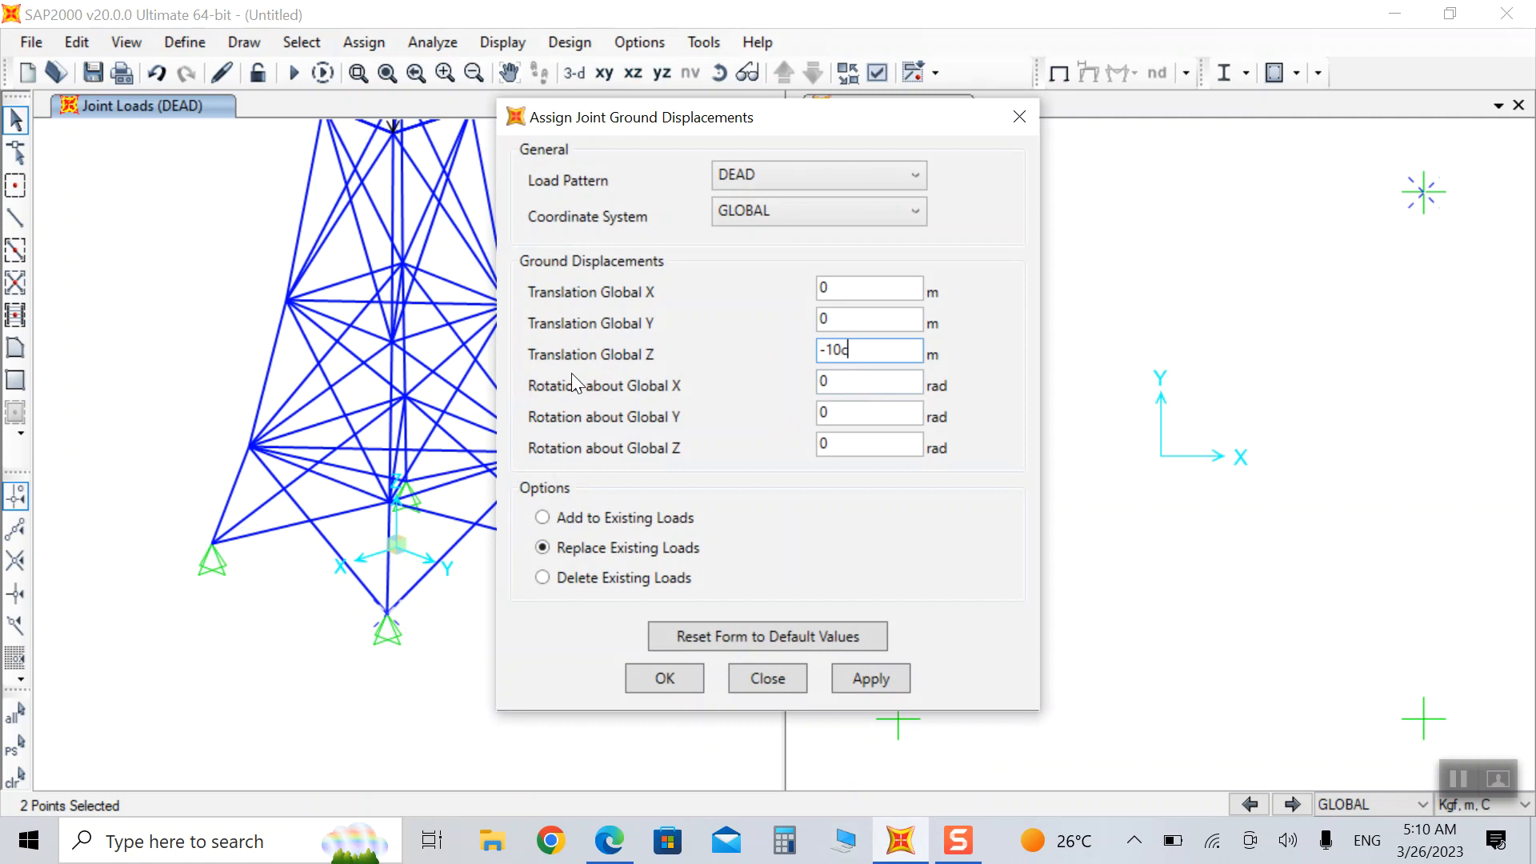
click(810, 568)
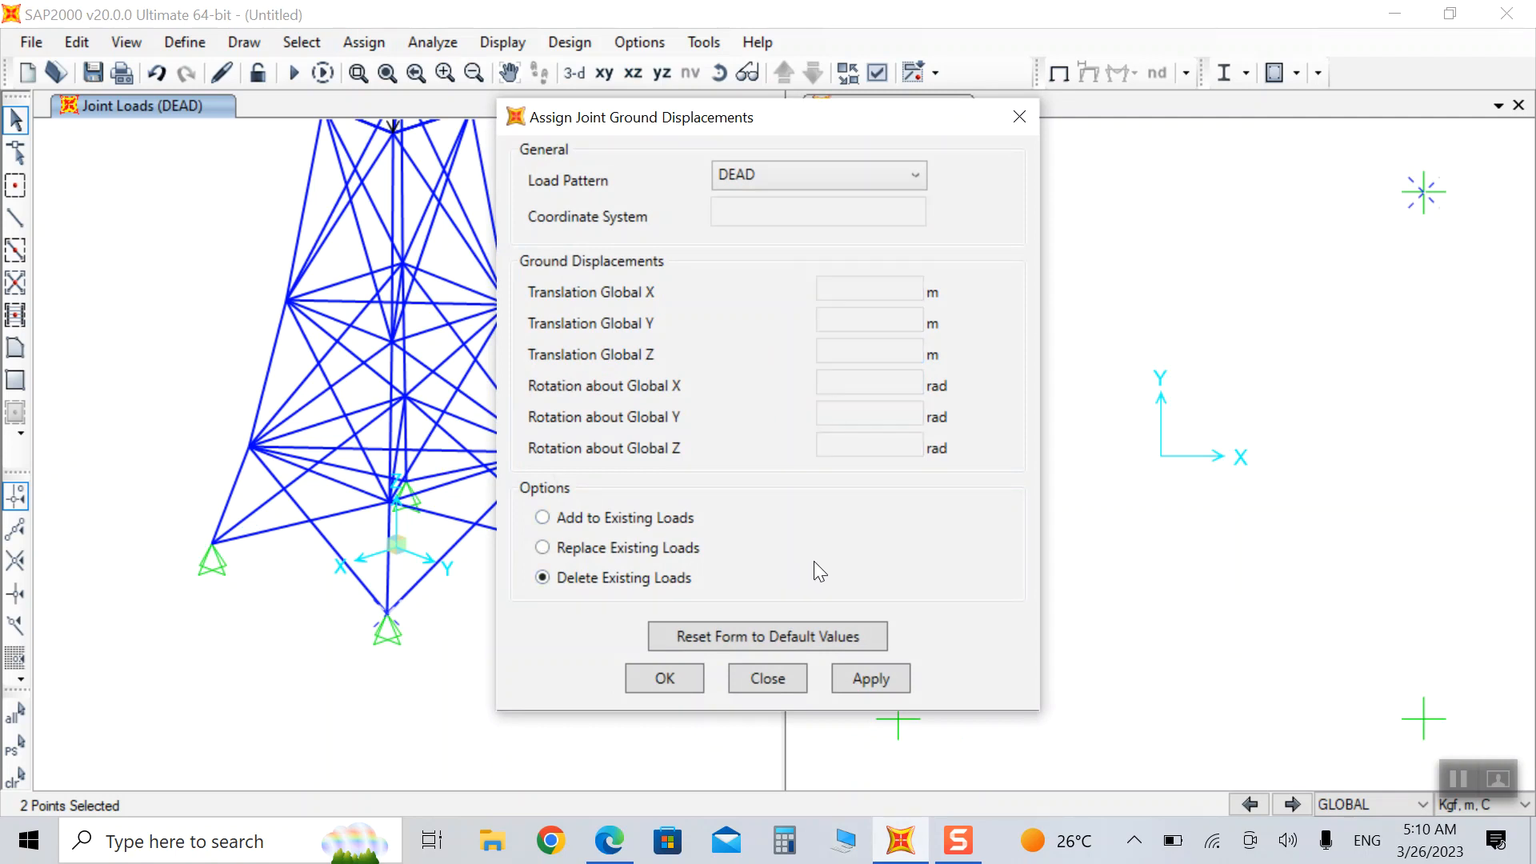
click(780, 181)
click(752, 223)
click(611, 546)
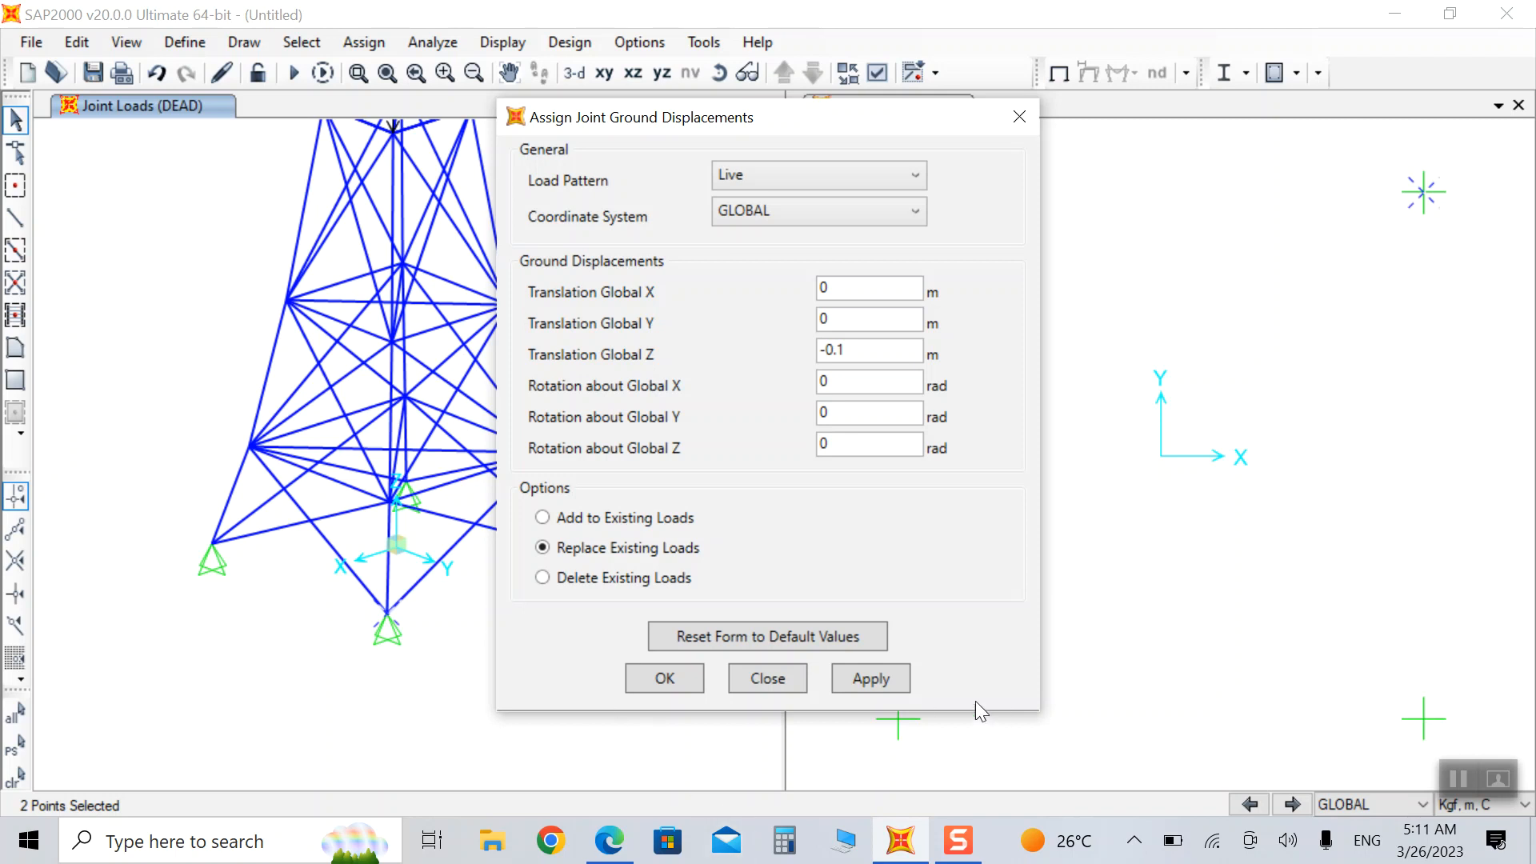
click(872, 680)
click(664, 677)
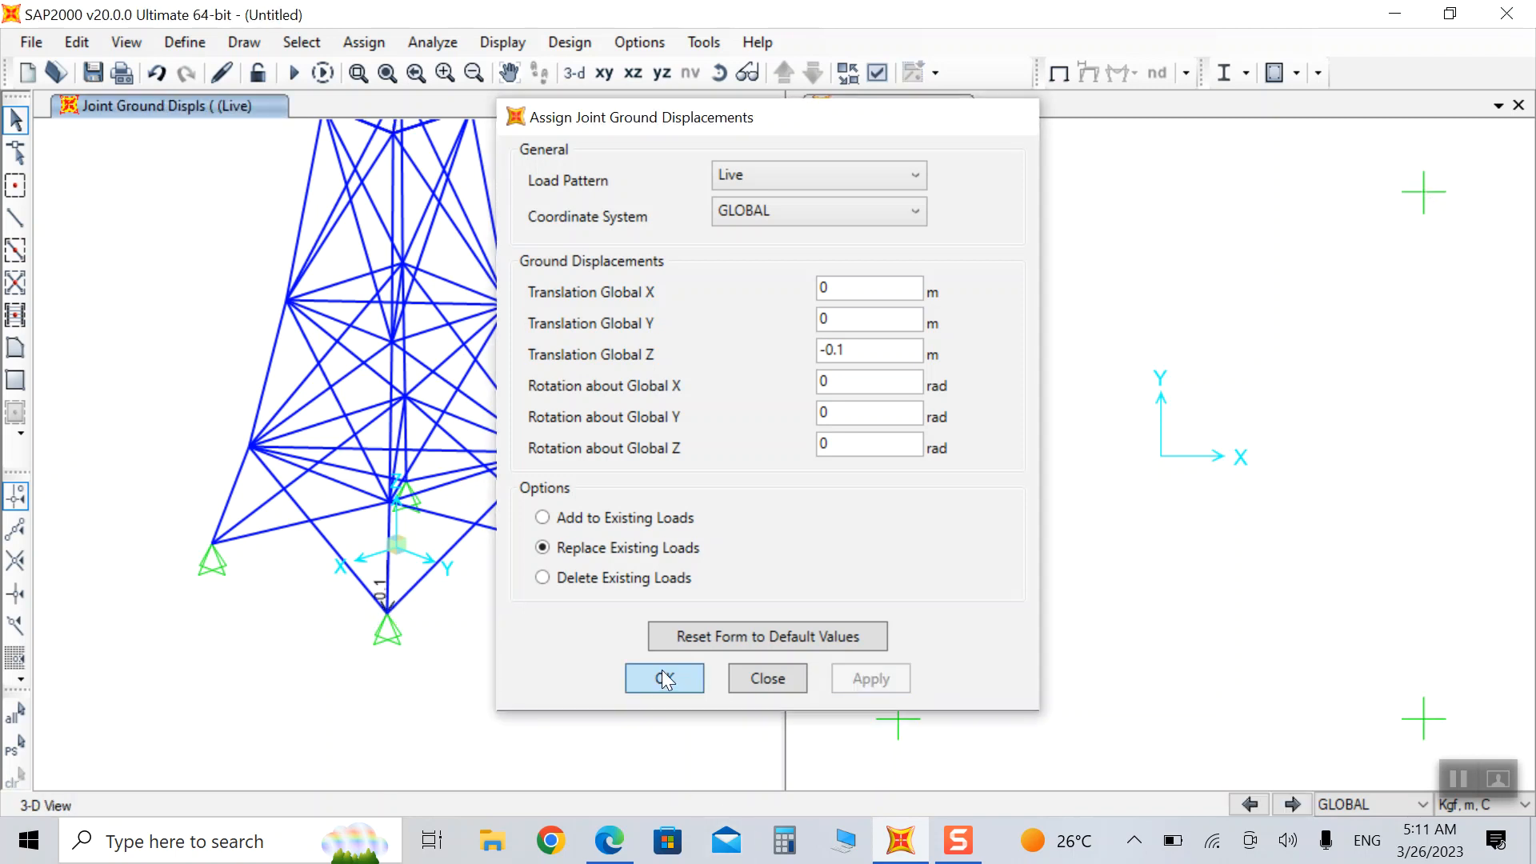
Inspect the loads assigned to the front corner joint at the tower's top.
scroll(719, 444, down, 6)
scroll(574, 286, up, 3)
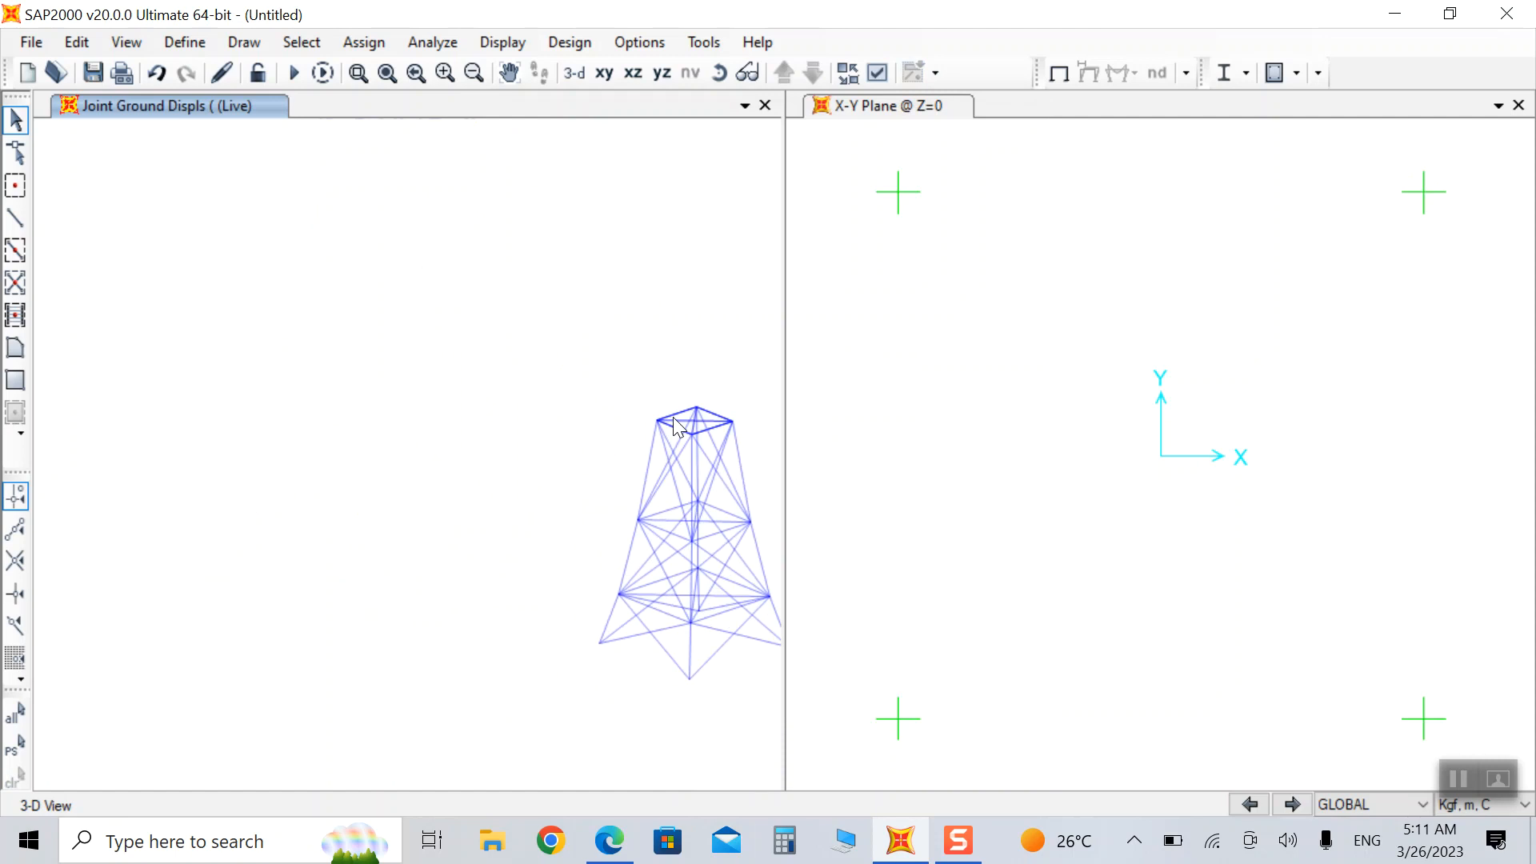
scroll(688, 490, down, 2)
scroll(744, 565, up, 4)
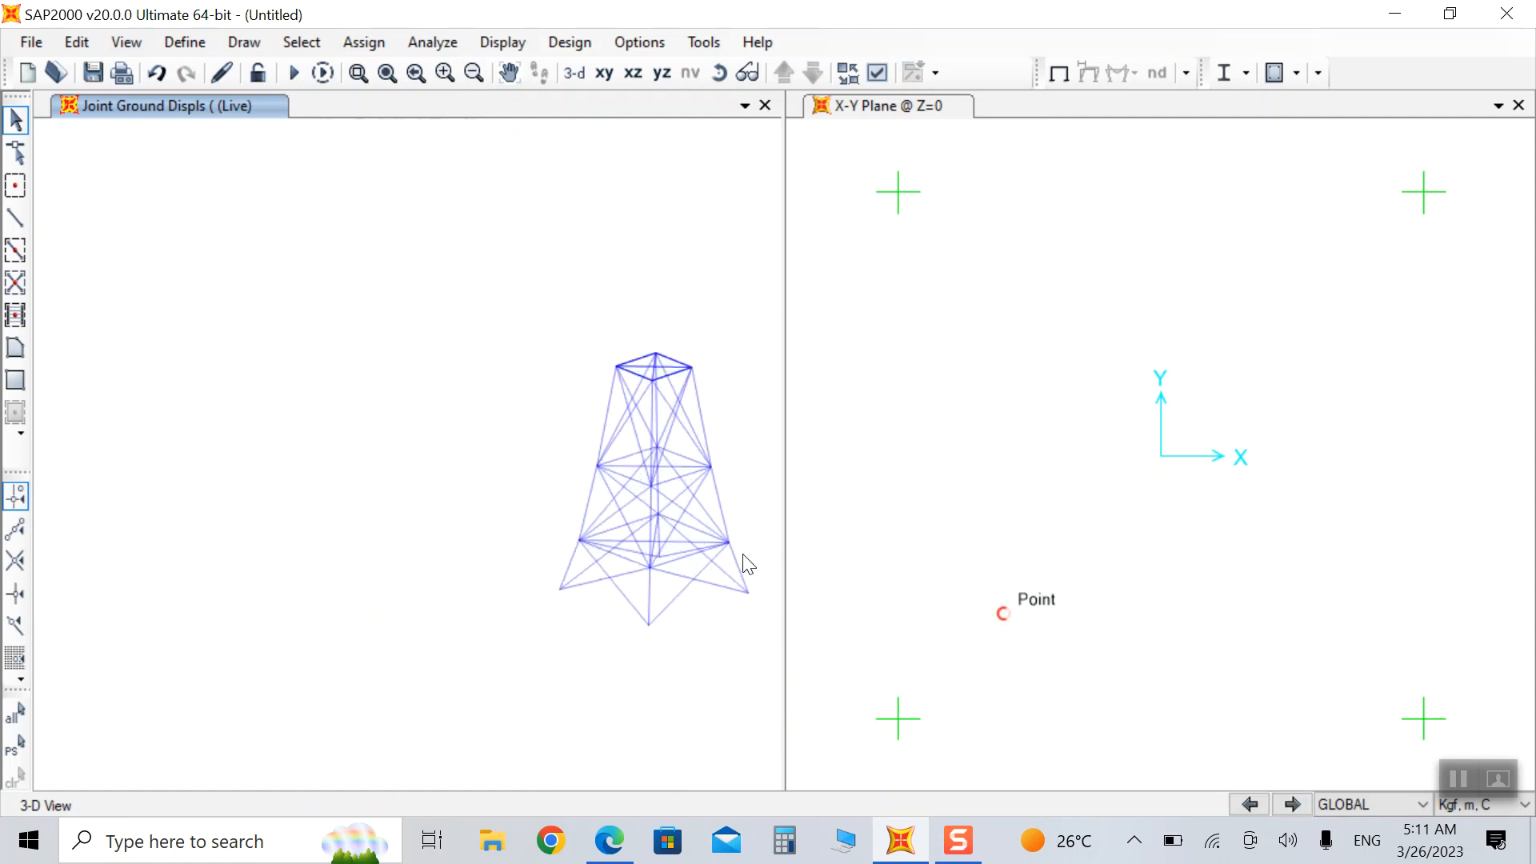
click(564, 214)
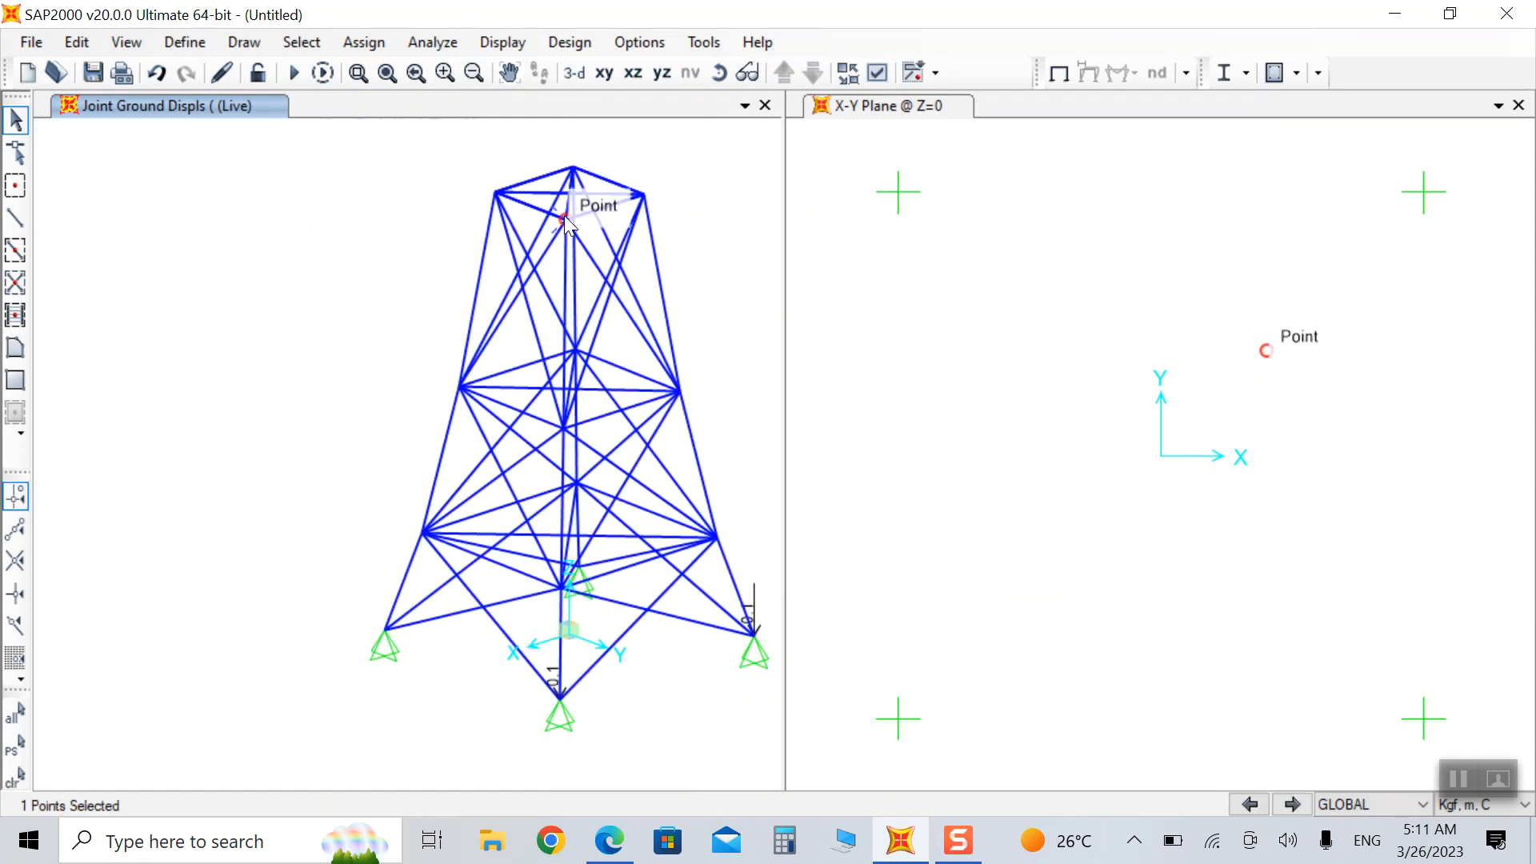
right_click(559, 216)
click(646, 159)
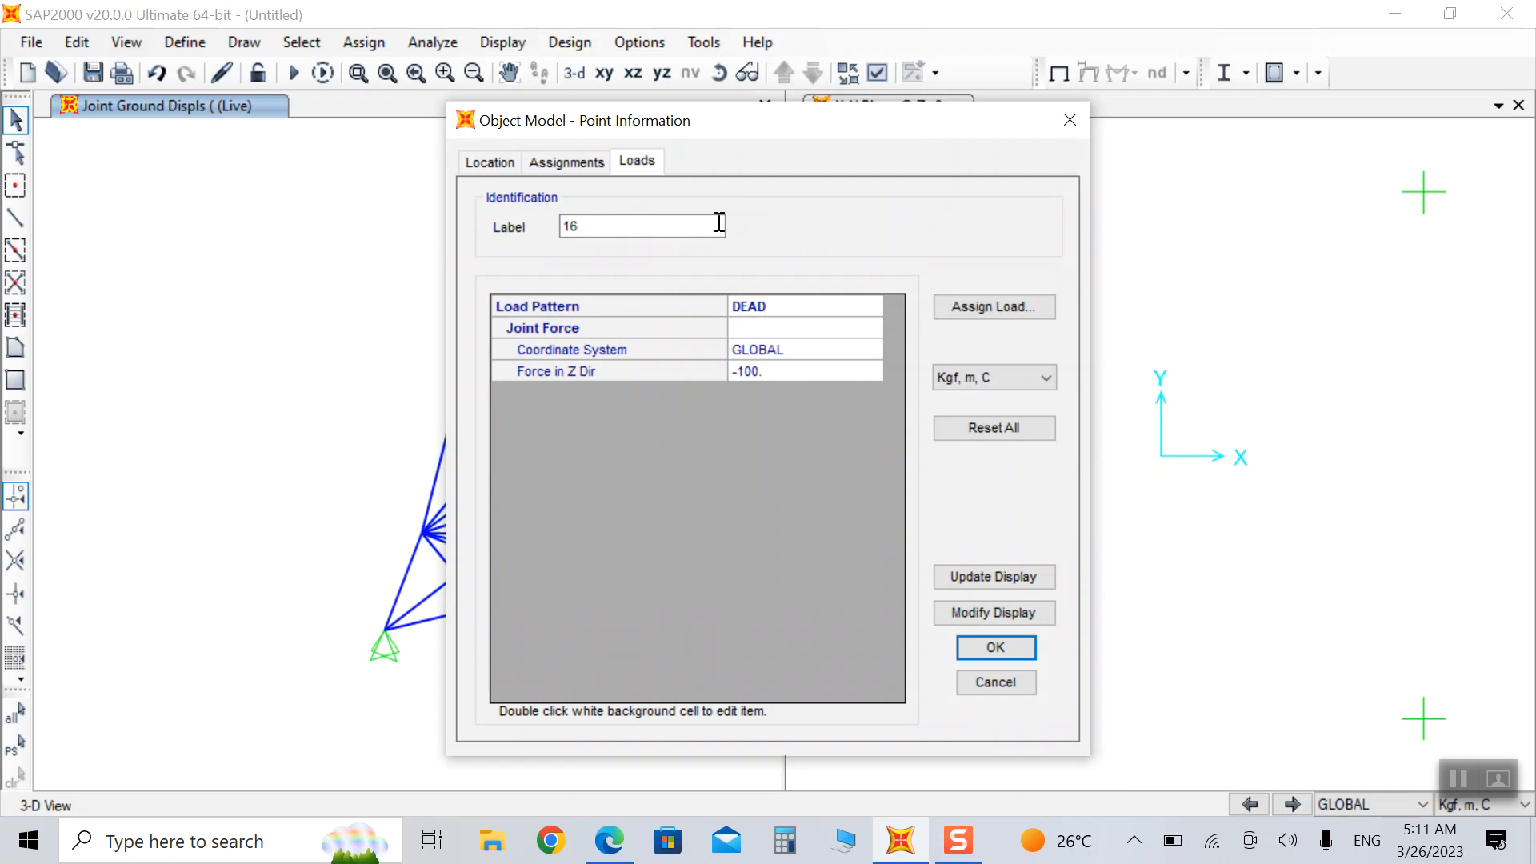
click(1070, 120)
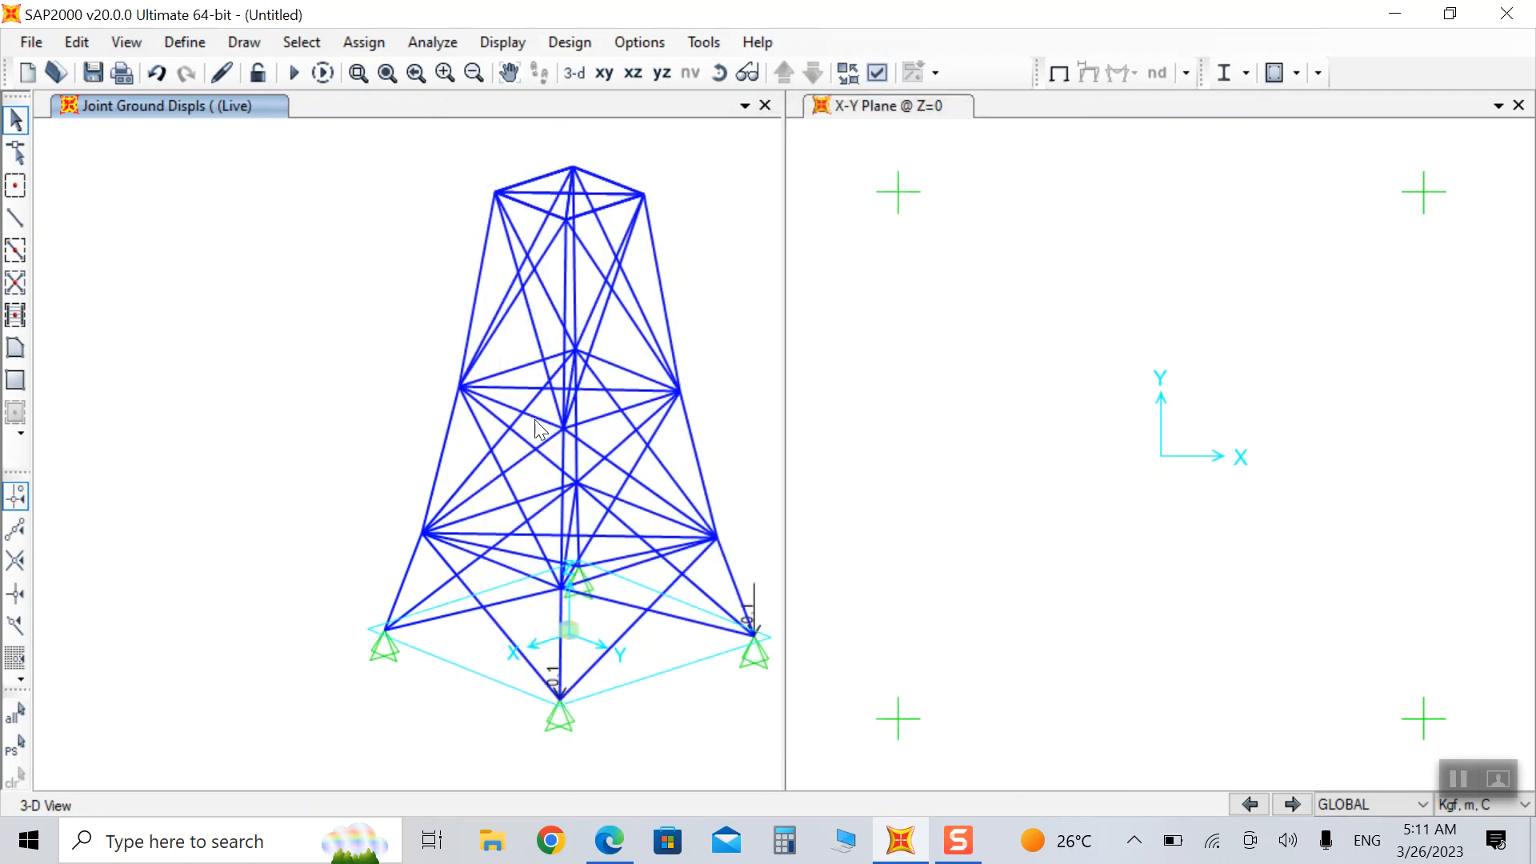
Set the analysis options to Space Truss, with only the UX, UY and UZ degrees of freedom available.
click(724, 75)
mouse_move(676, 240)
mouse_down()
mouse_move(781, 316)
mouse_move(744, 254)
mouse_up()
click(411, 44)
click(472, 66)
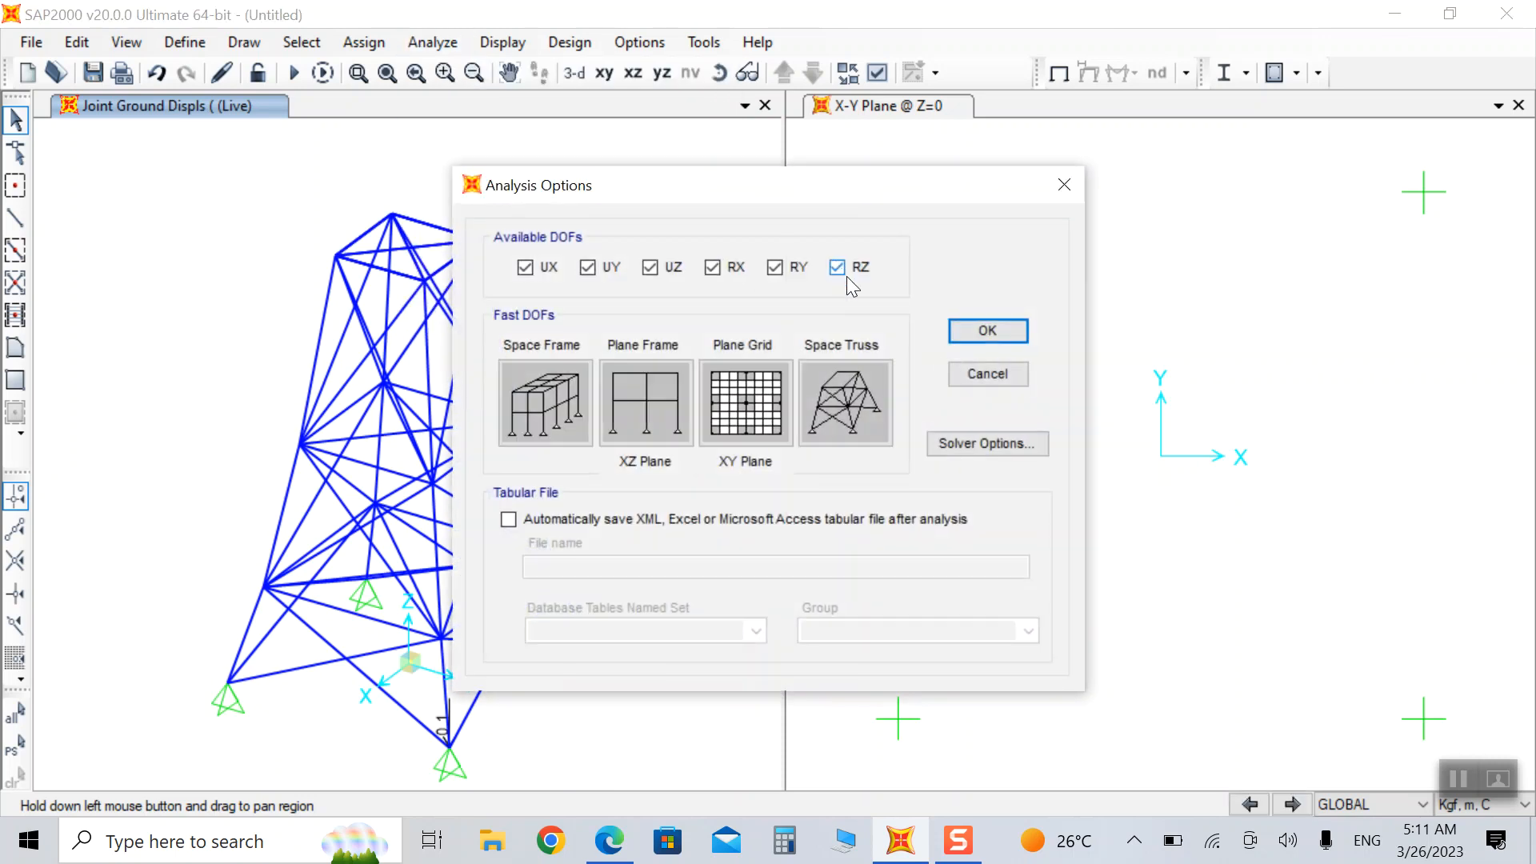
click(845, 403)
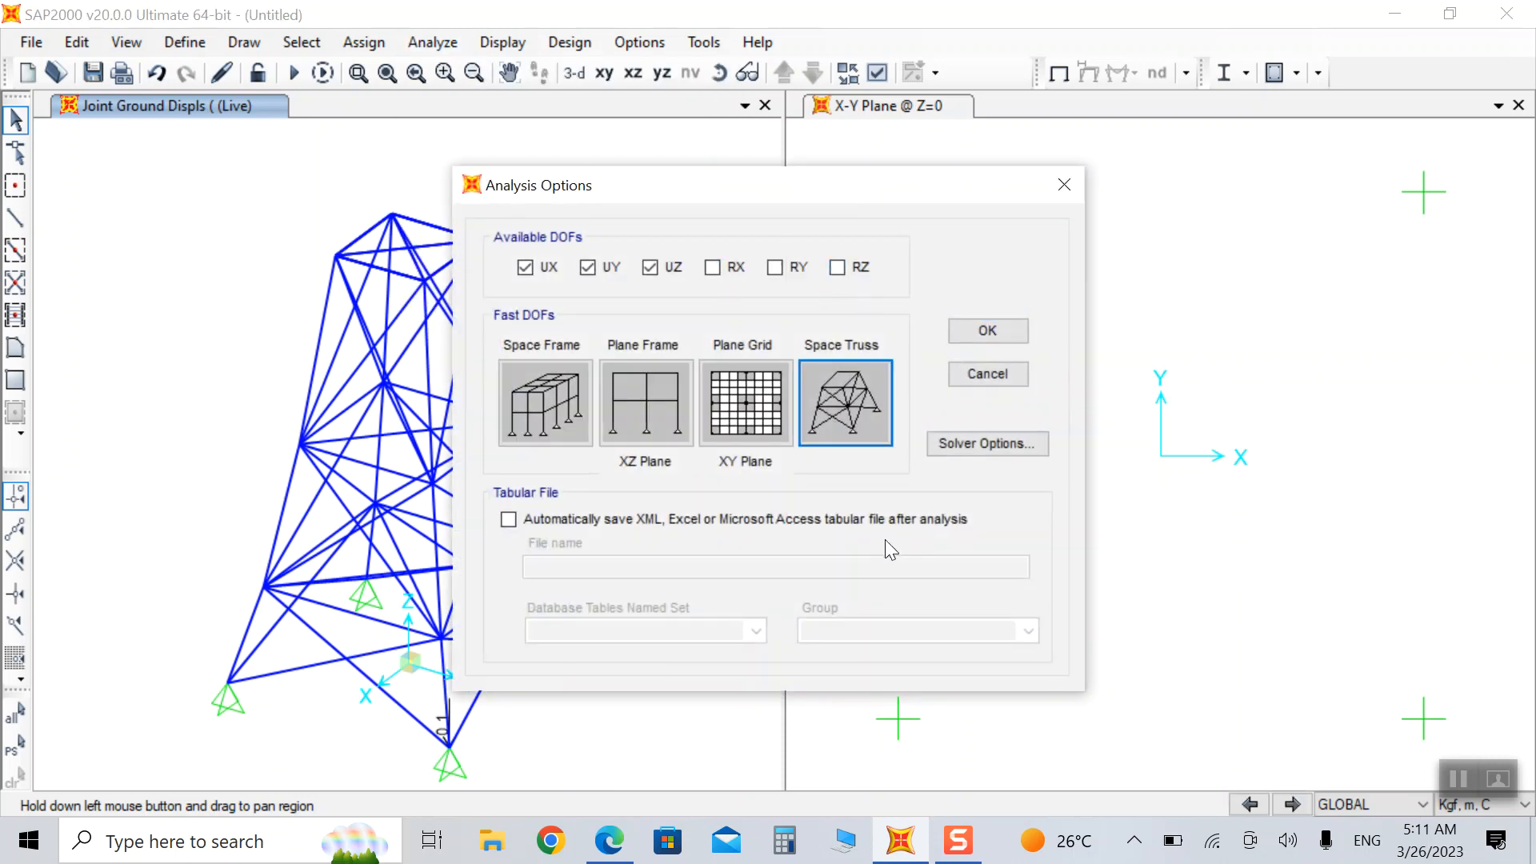
click(987, 331)
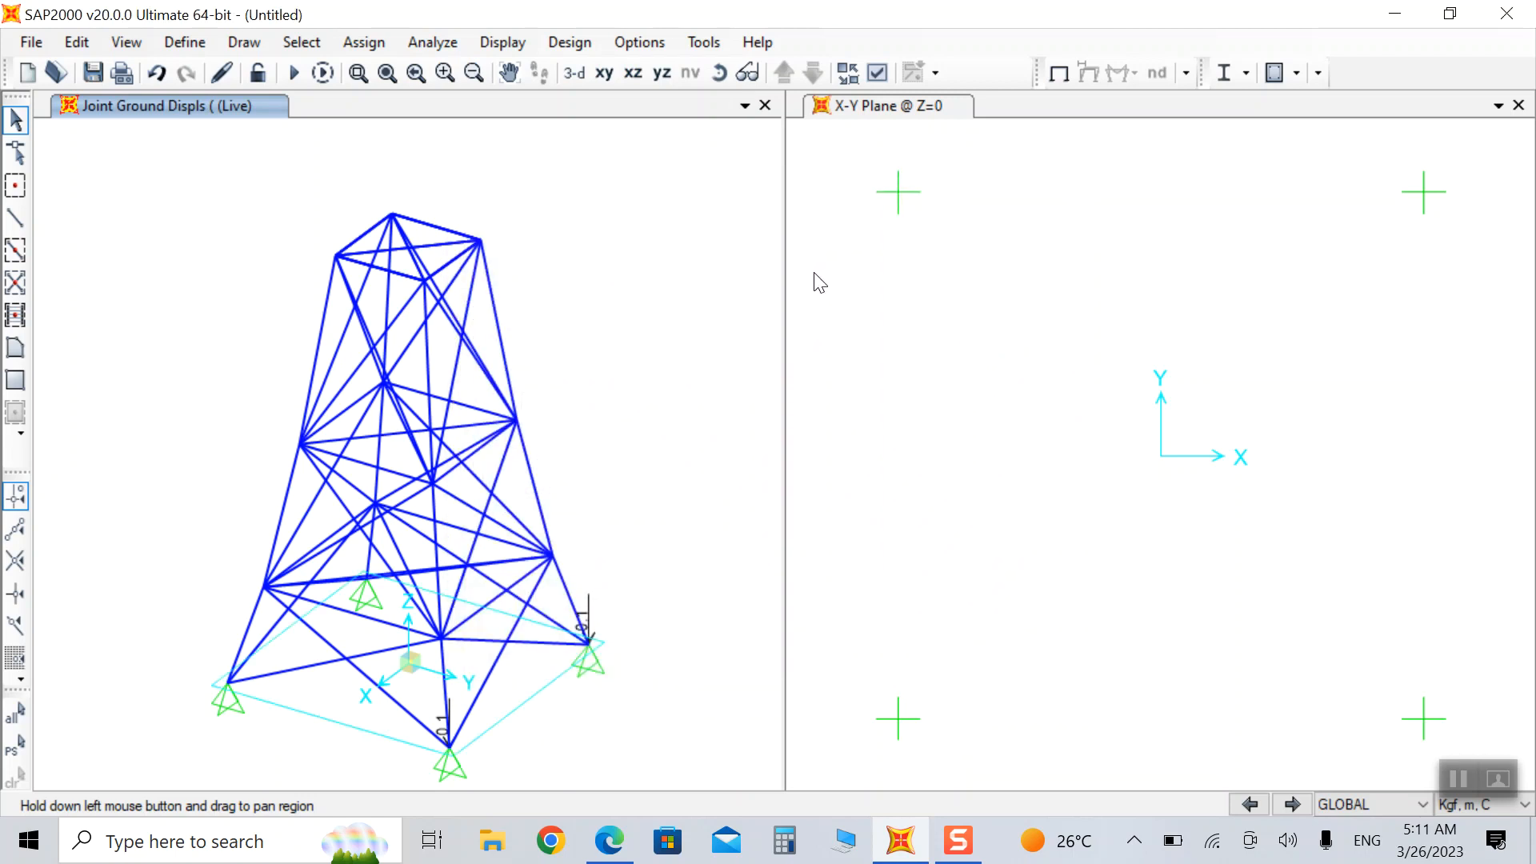
Exclude the MODAL load case from the run and start the analysis with the DEAD and Live cases.
click(414, 43)
click(510, 210)
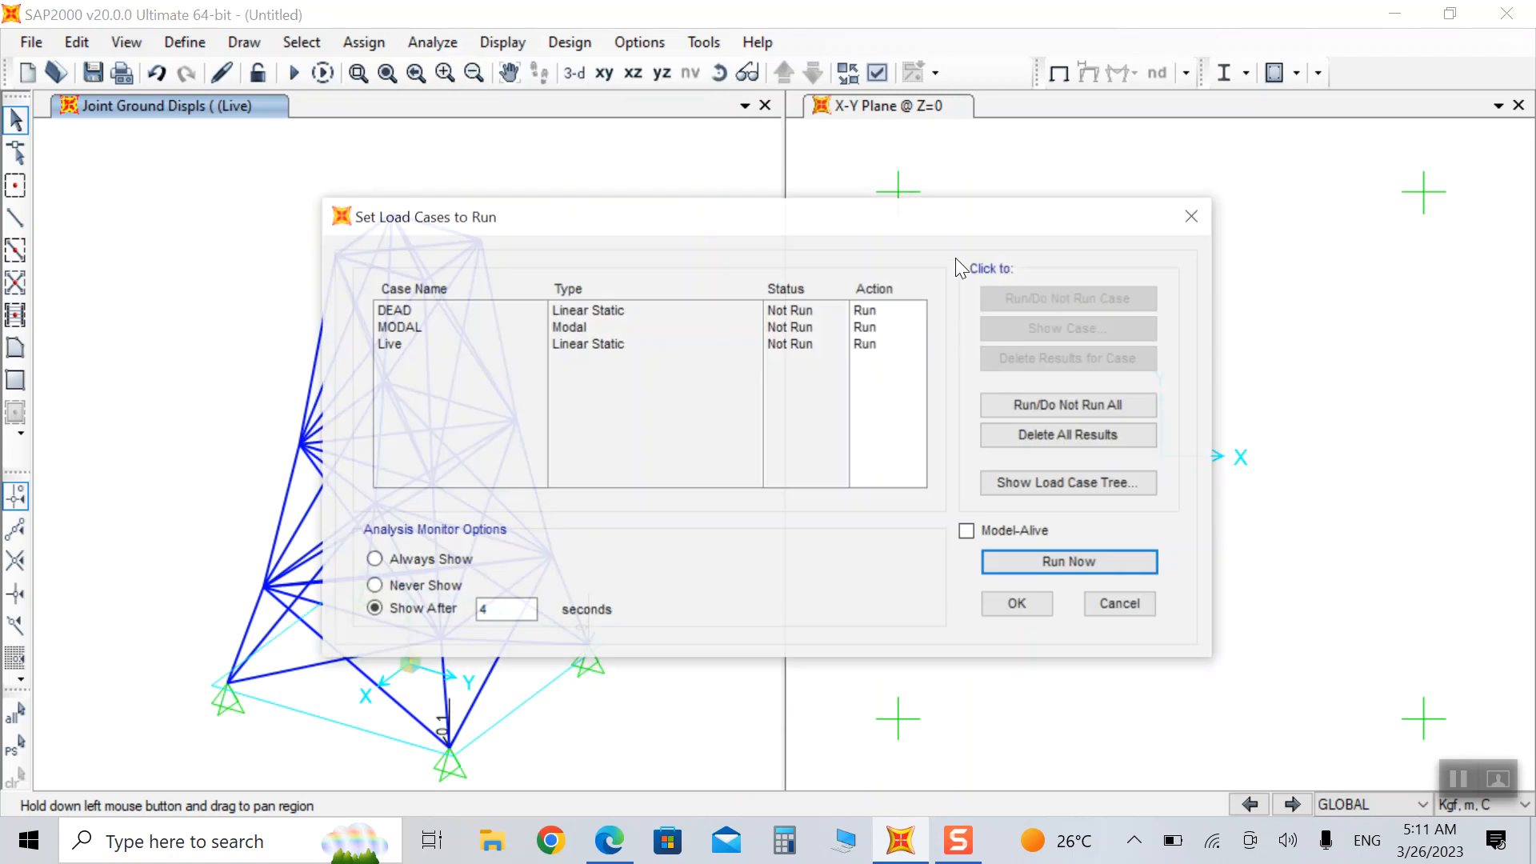
click(836, 327)
click(1054, 296)
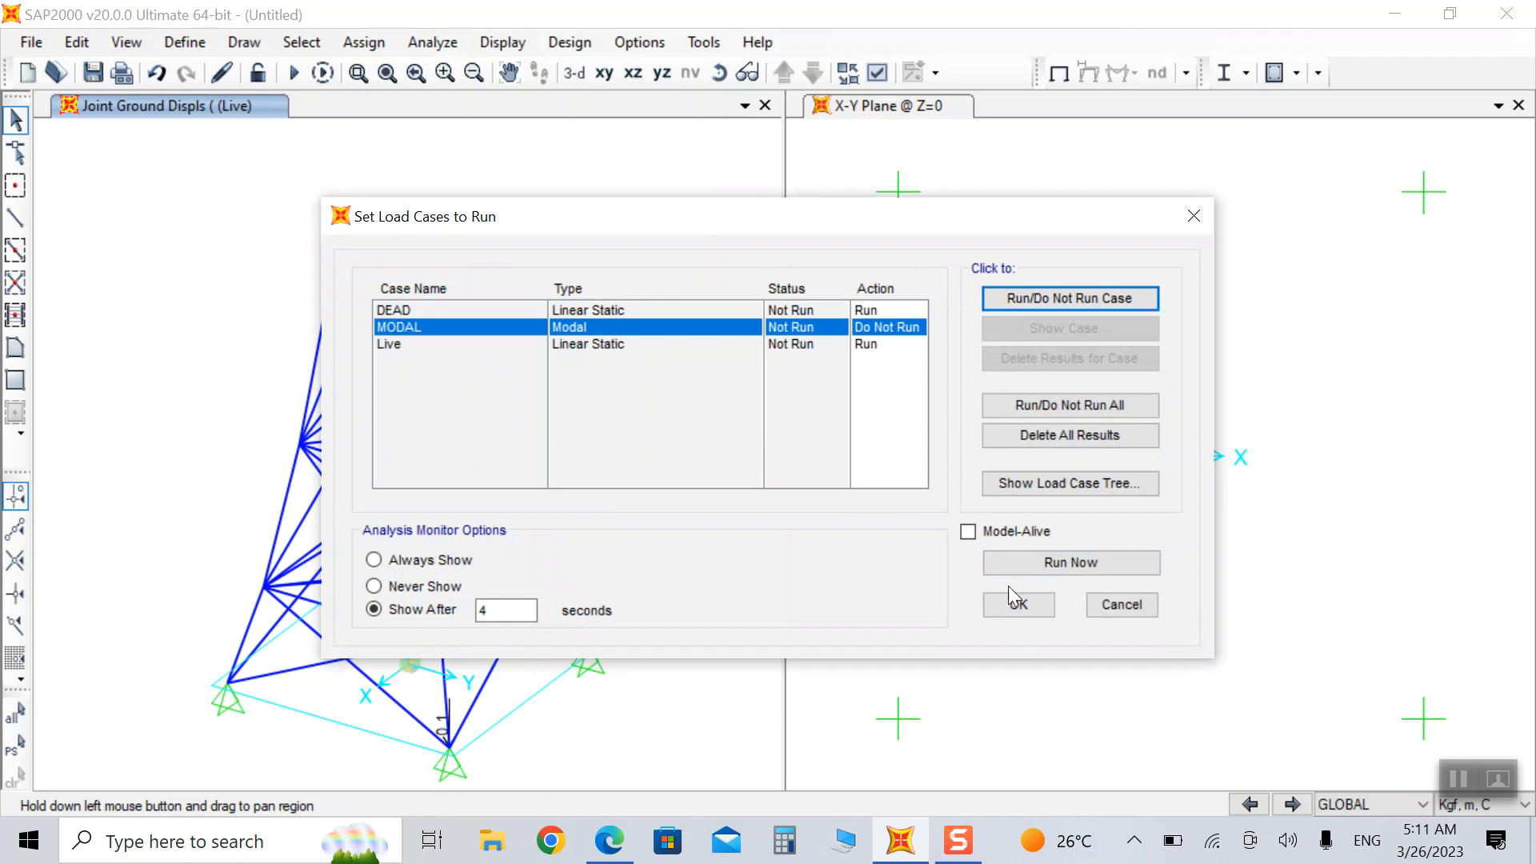
click(1102, 563)
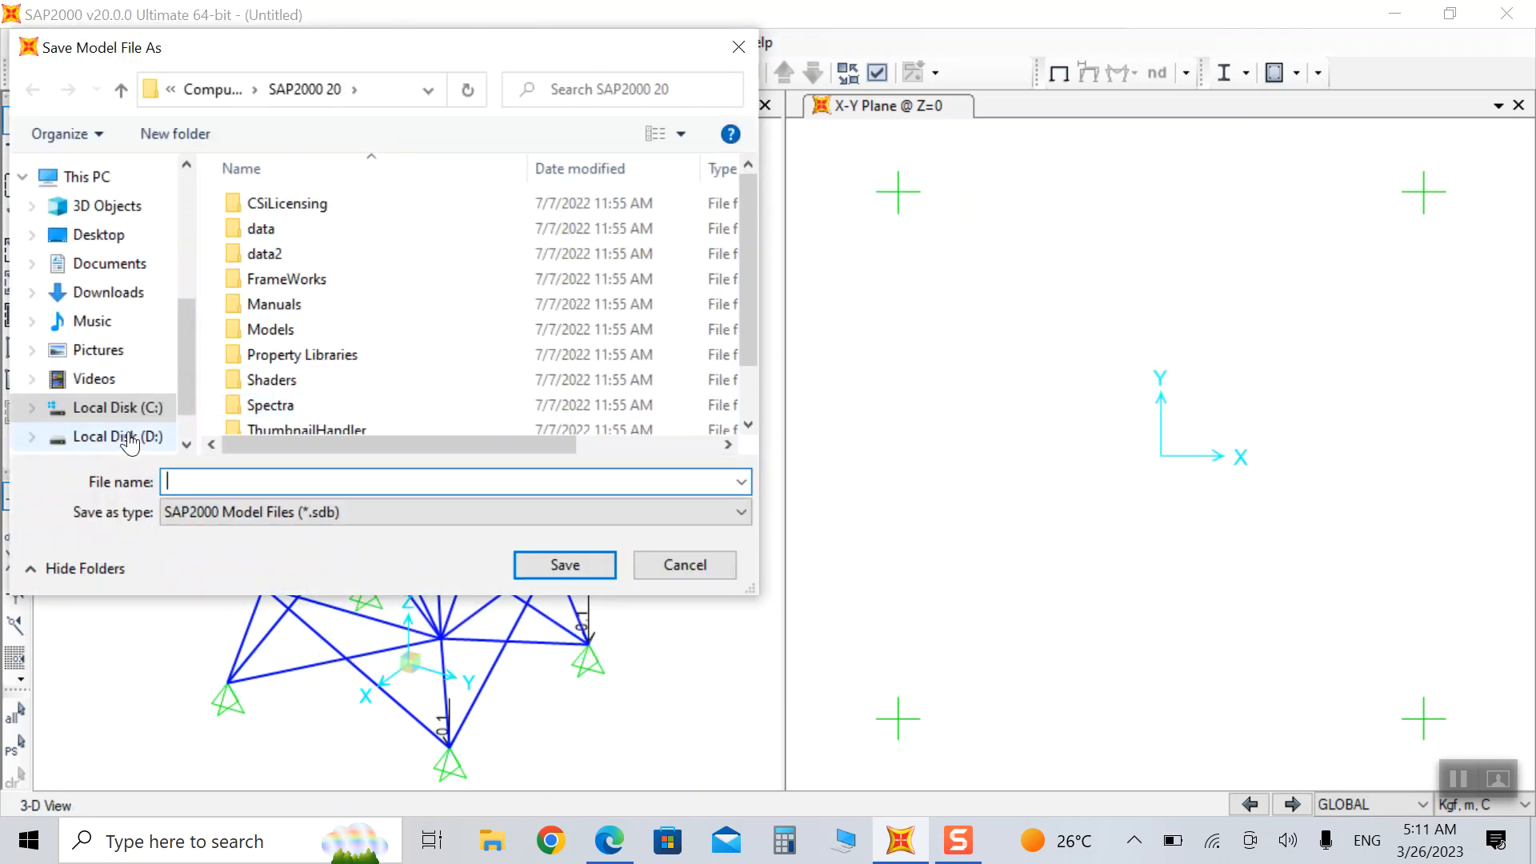
Save the model as OI in the Sap 1 folder on Local Disk (D:) so the analysis can run.
click(128, 438)
double_click(292, 376)
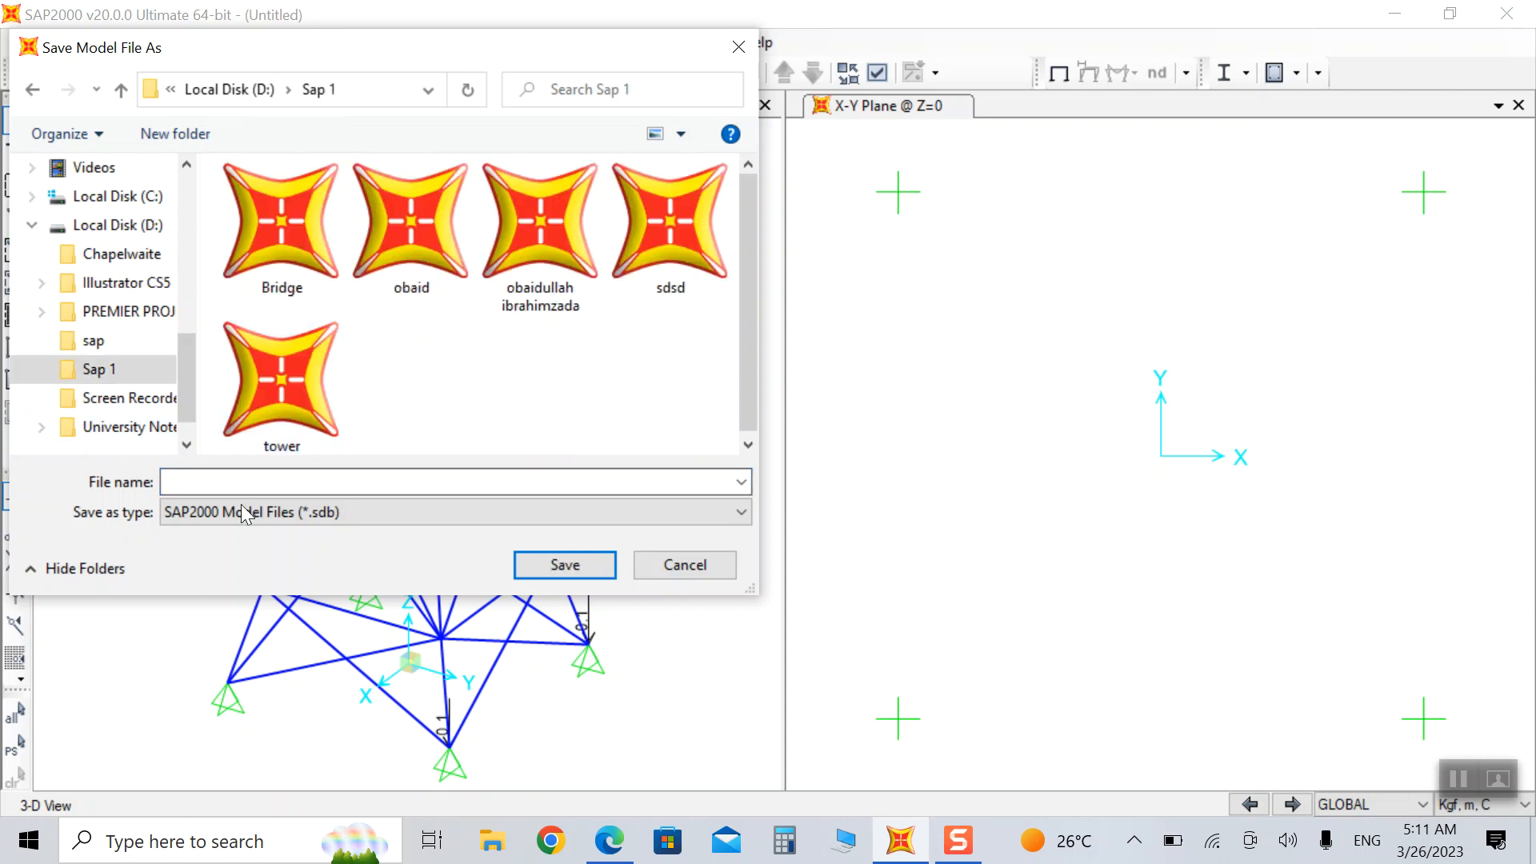
click(215, 483)
text(O)
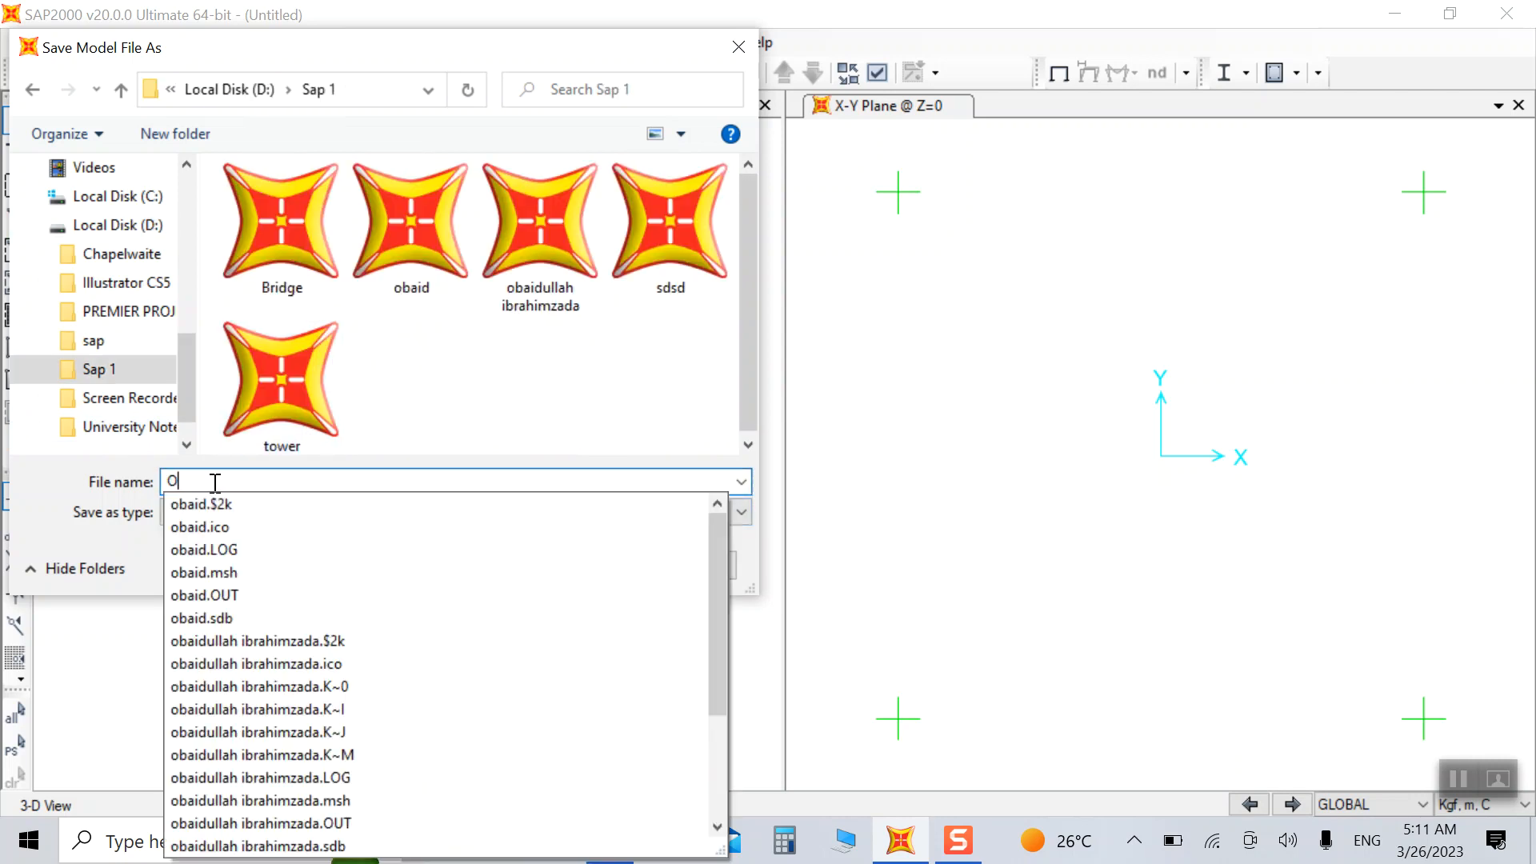
text(l)
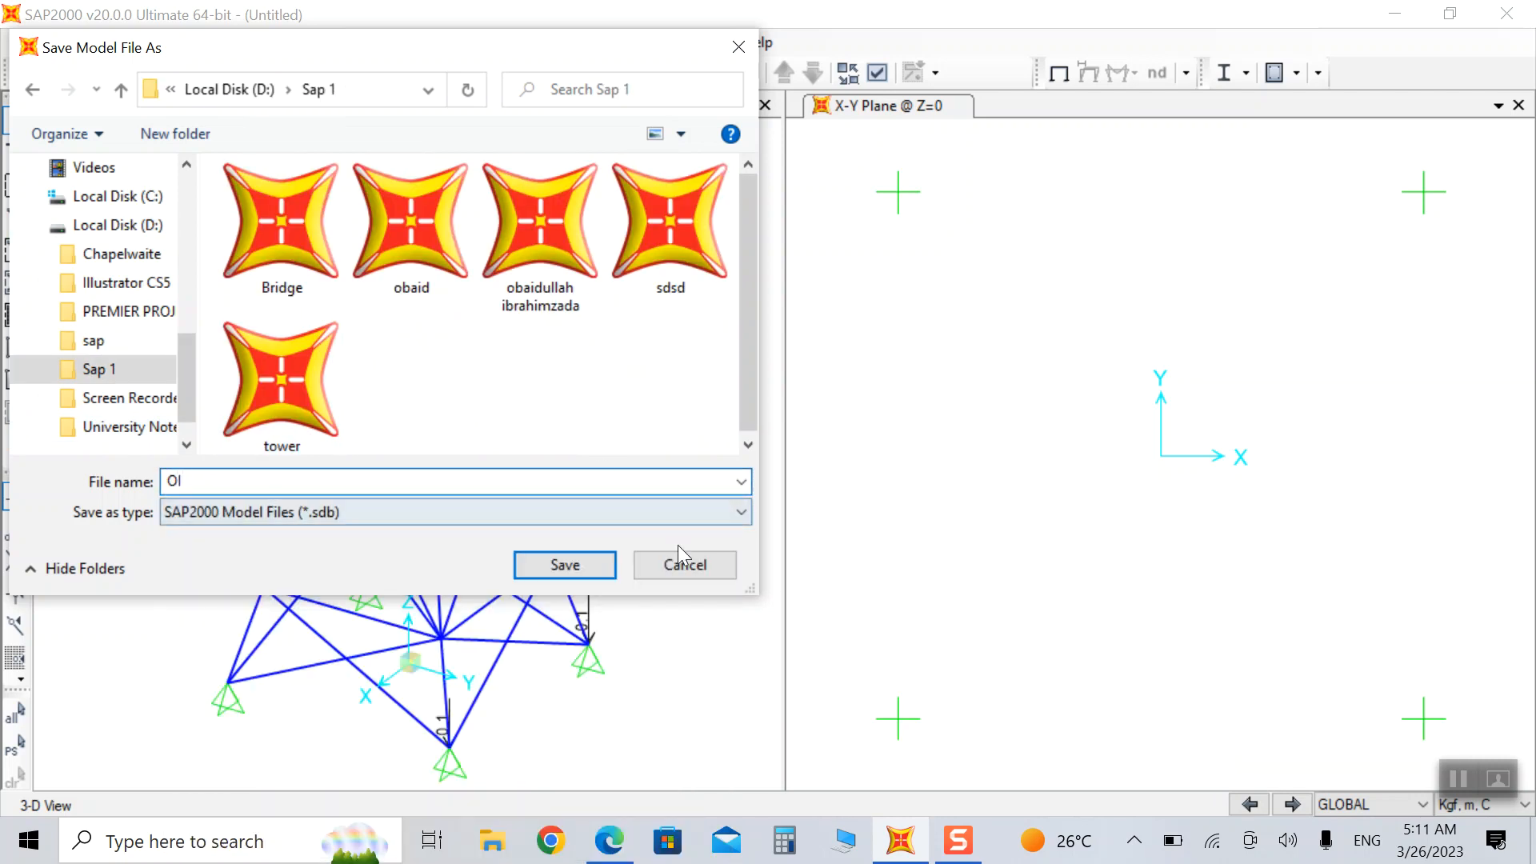
click(532, 562)
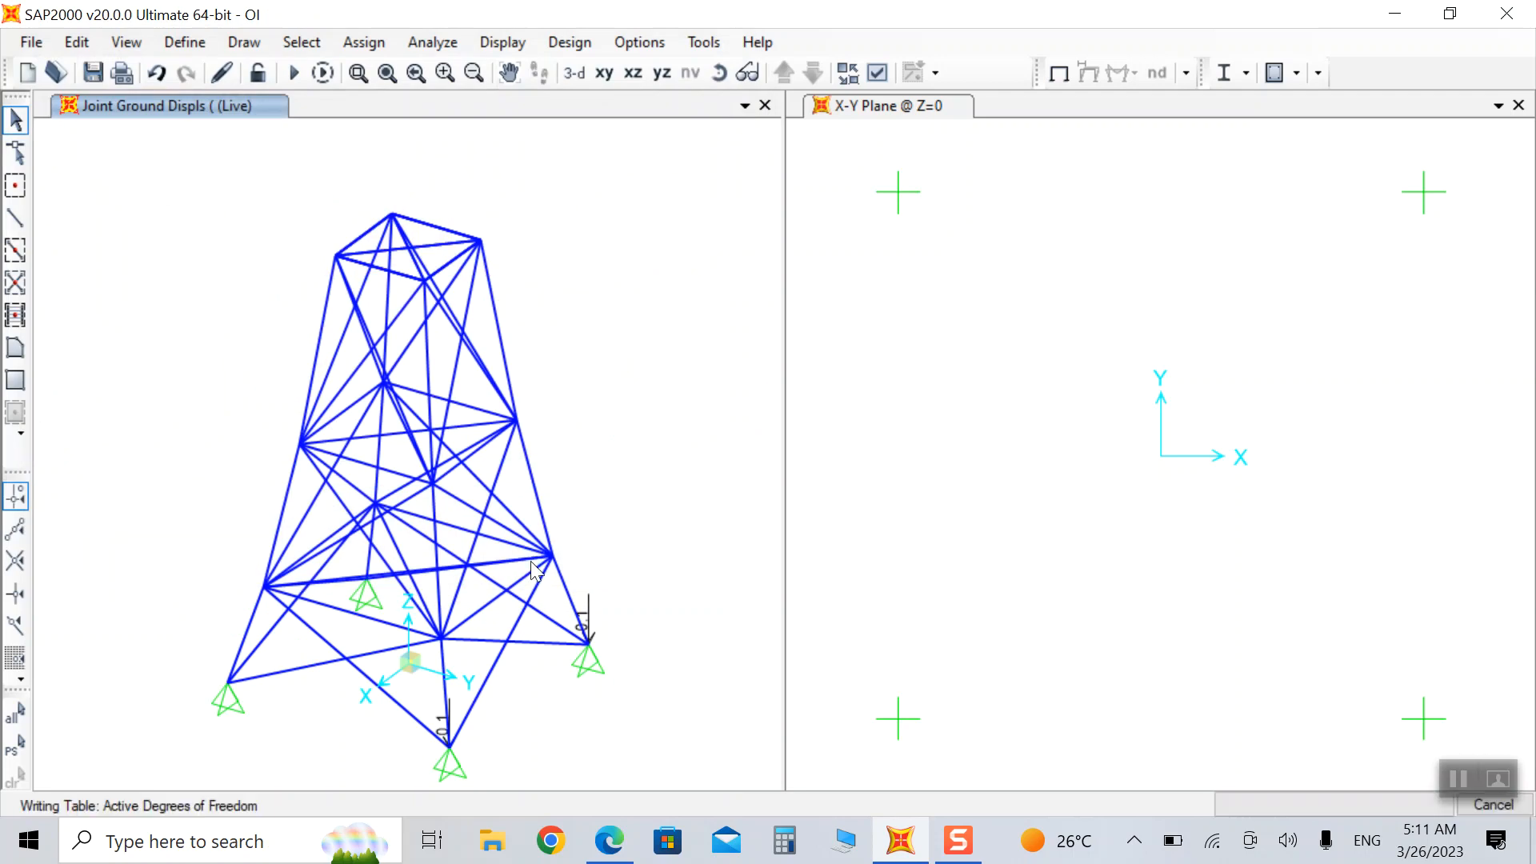
Display the tower's deformed shape for the Live load case and animate it.
click(1224, 73)
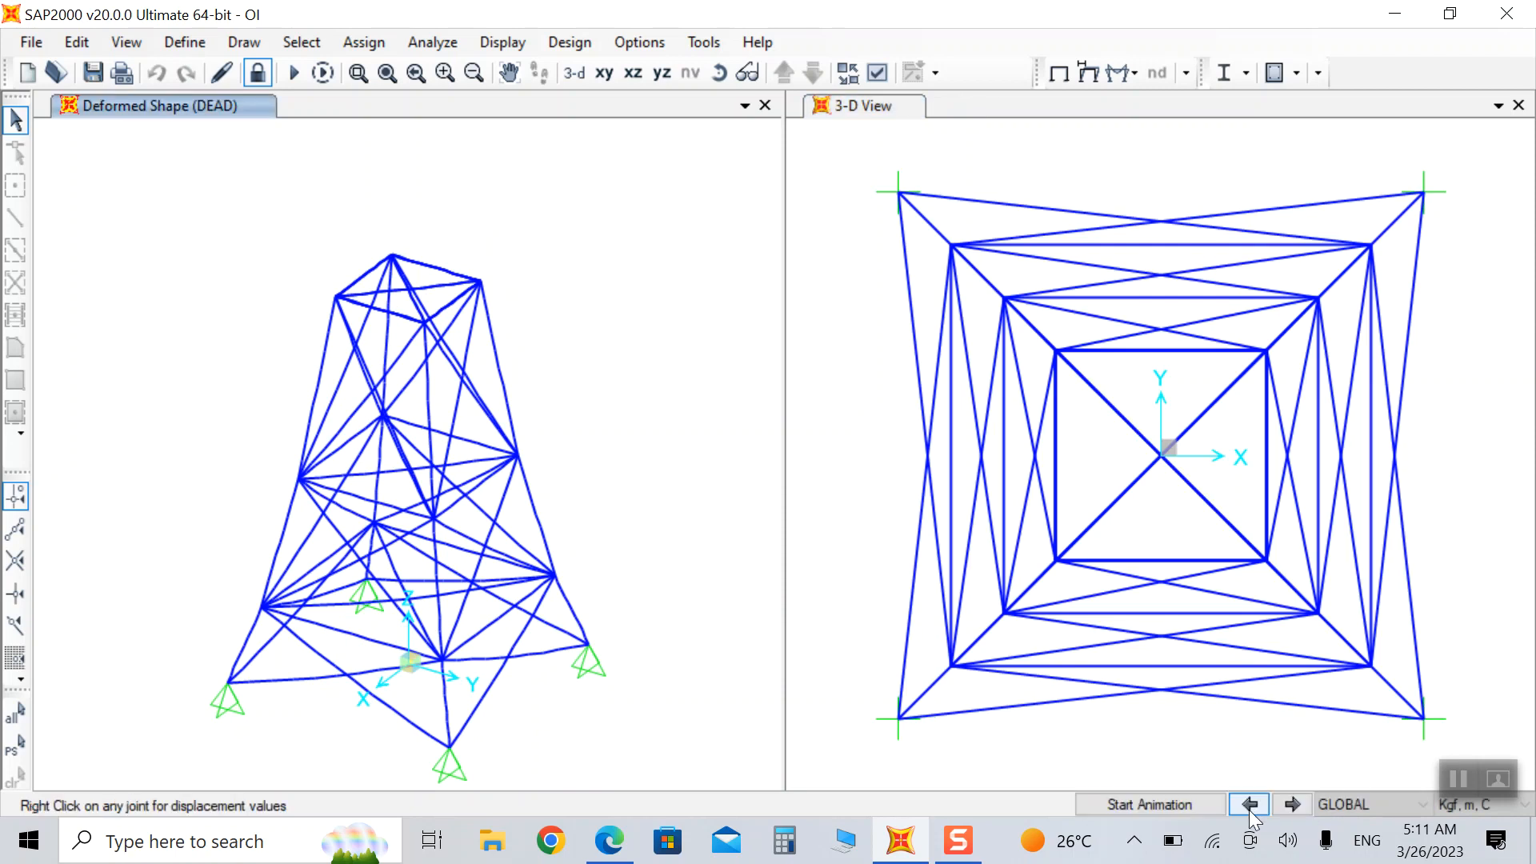
click(1155, 802)
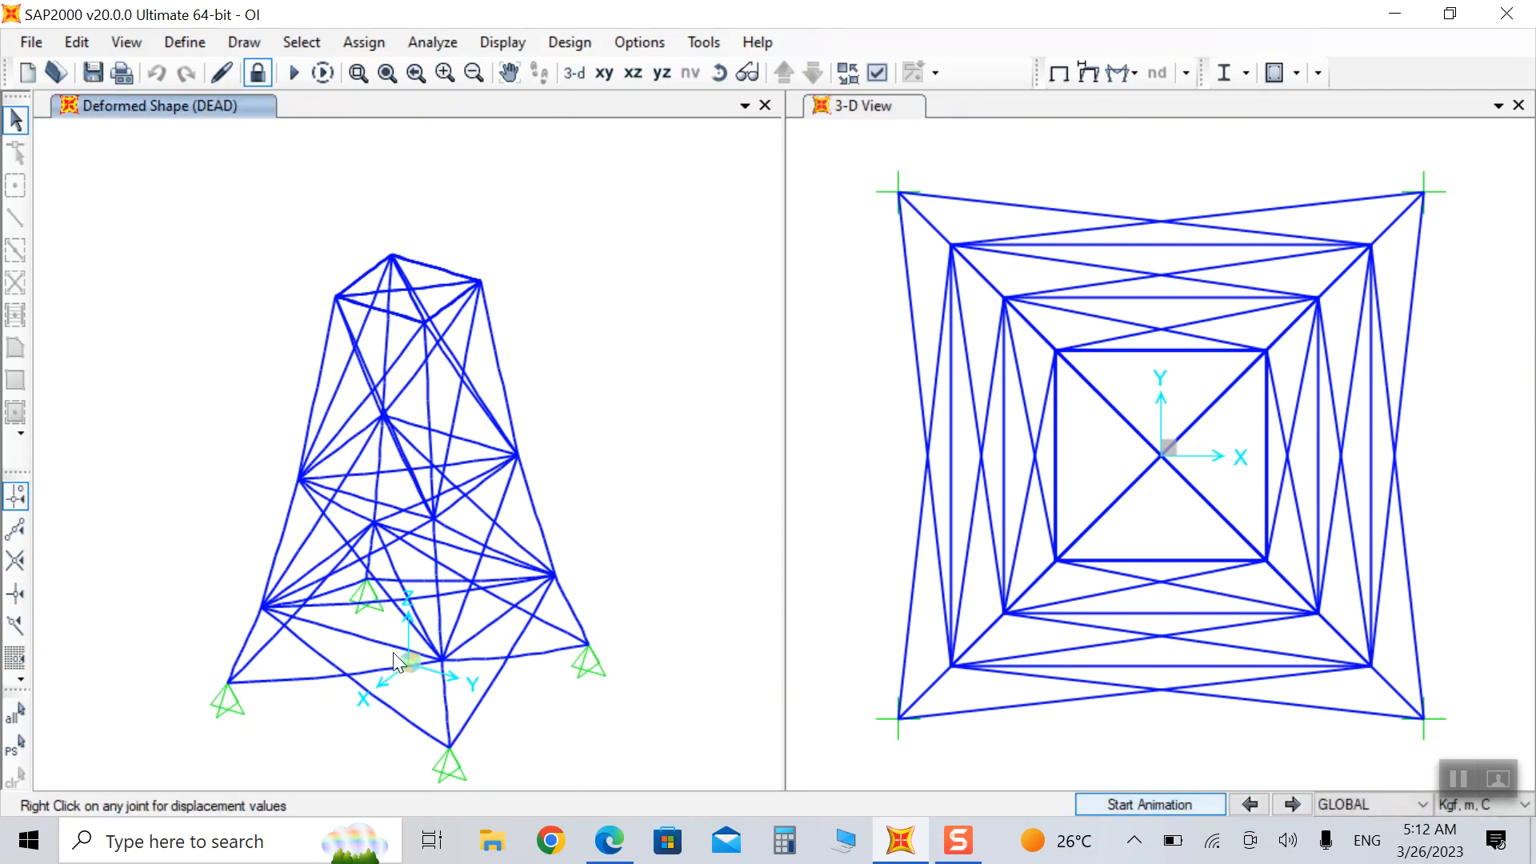
click(1291, 804)
click(1152, 804)
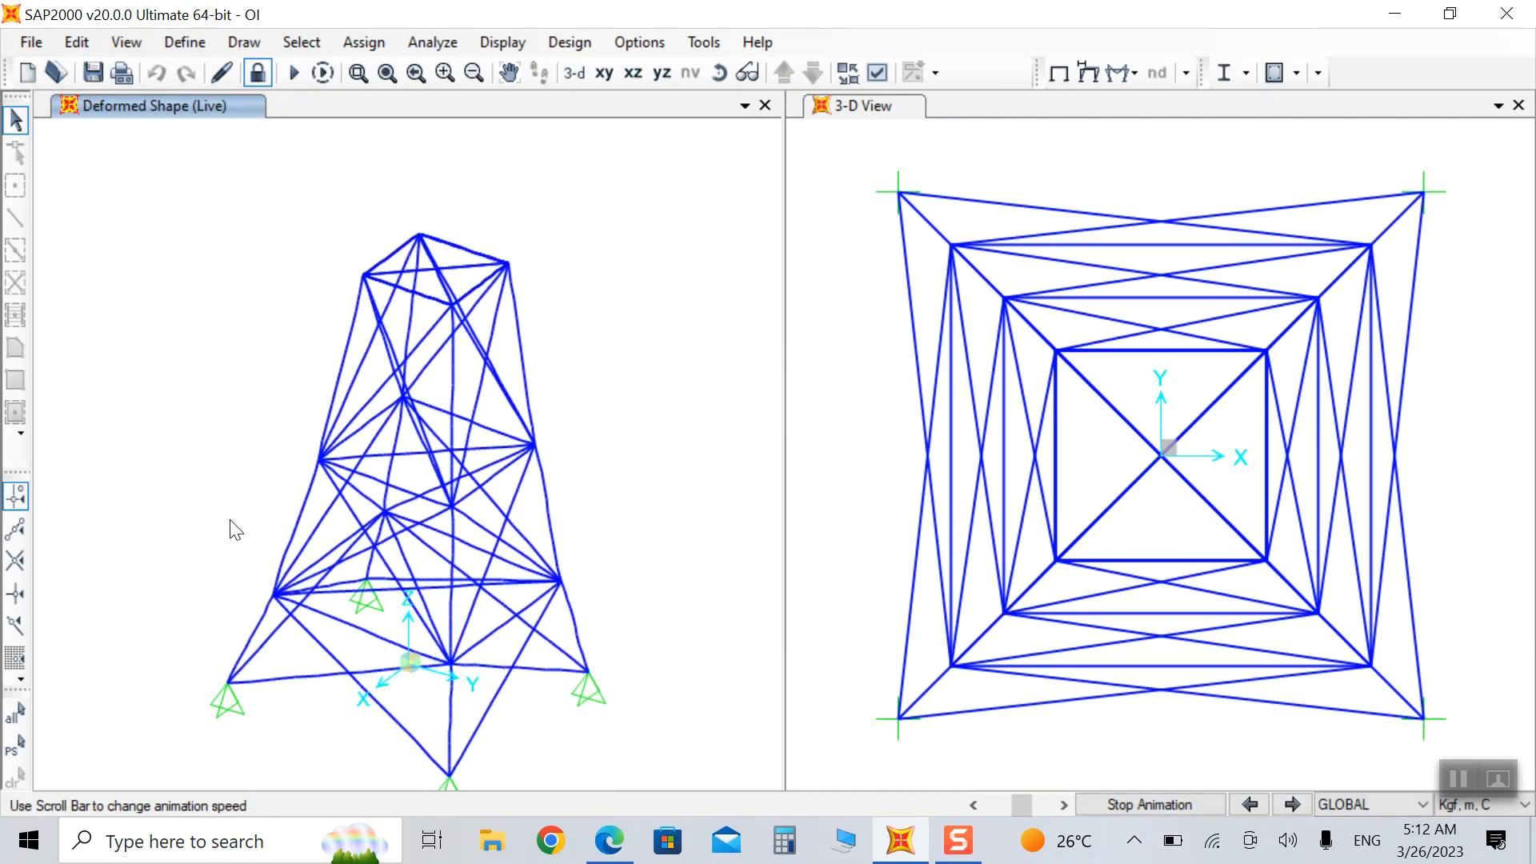
Run the steel design check on the tower with the second view set to 3-D, and close the redundant view.
click(1224, 73)
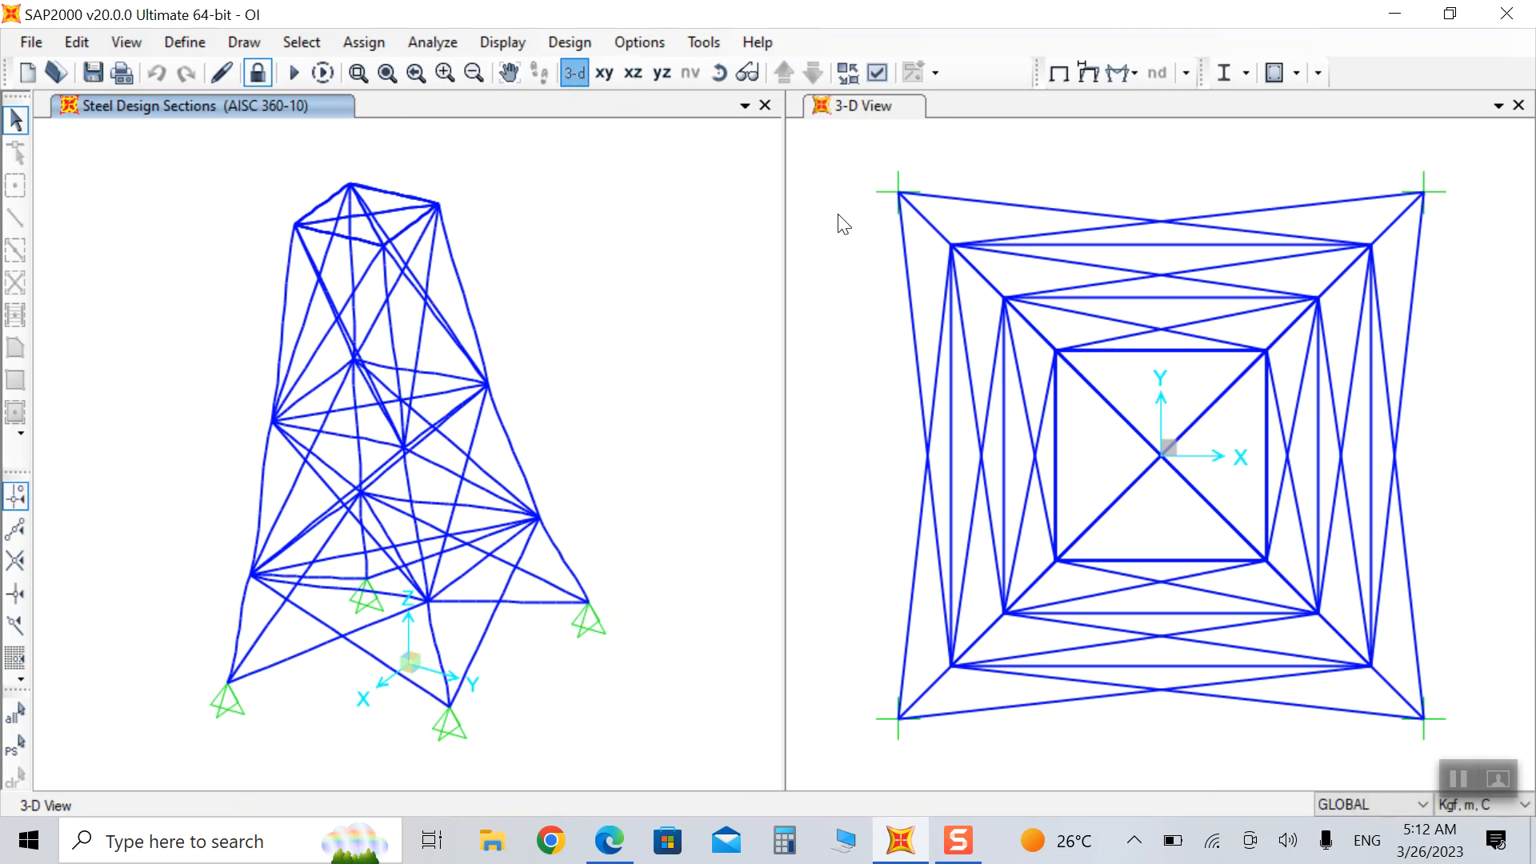
click(879, 254)
click(574, 73)
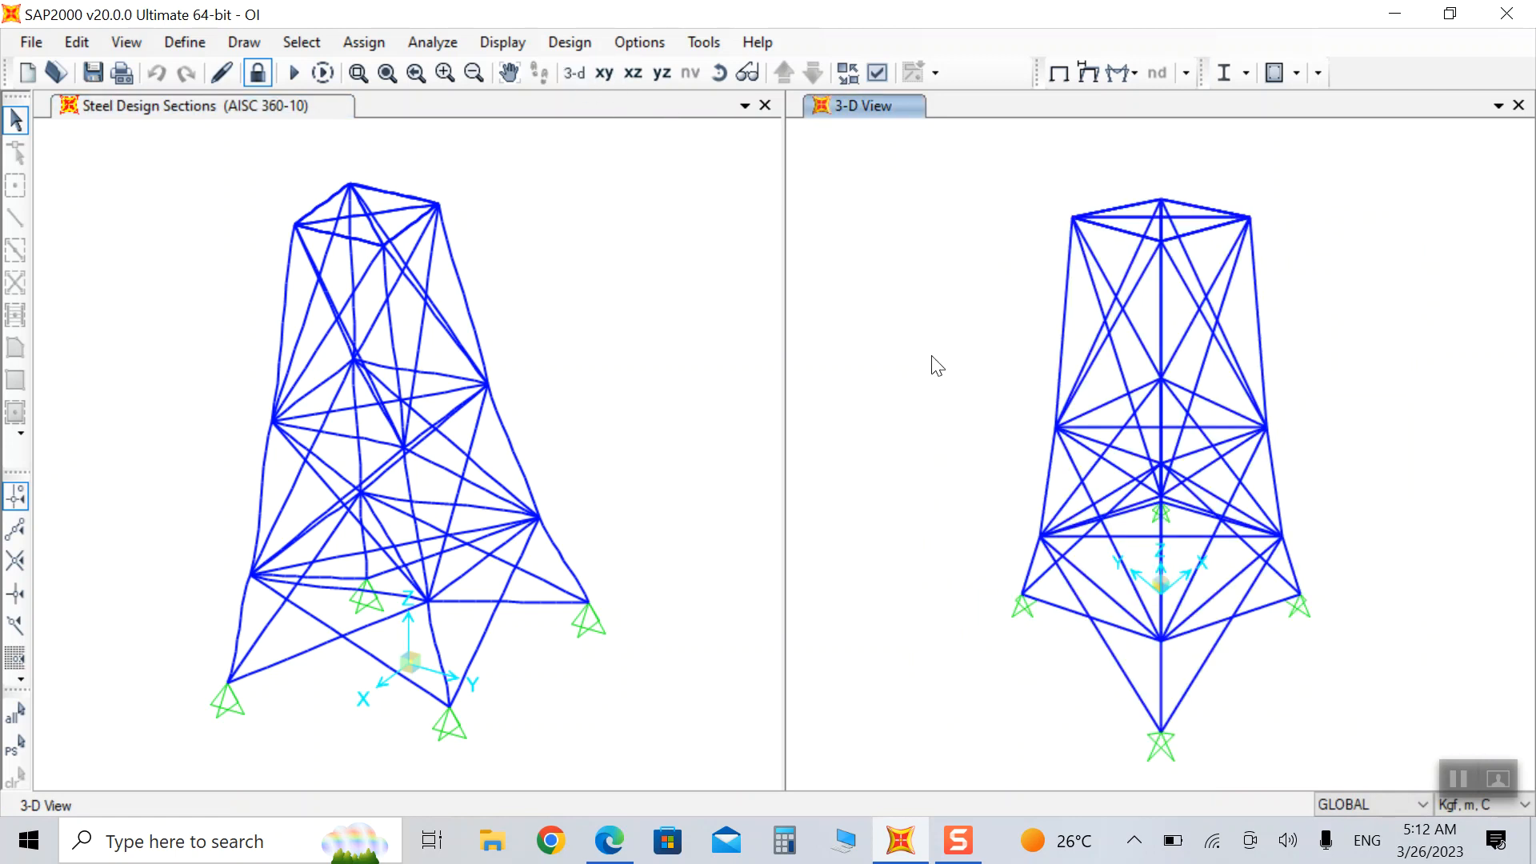
click(1212, 78)
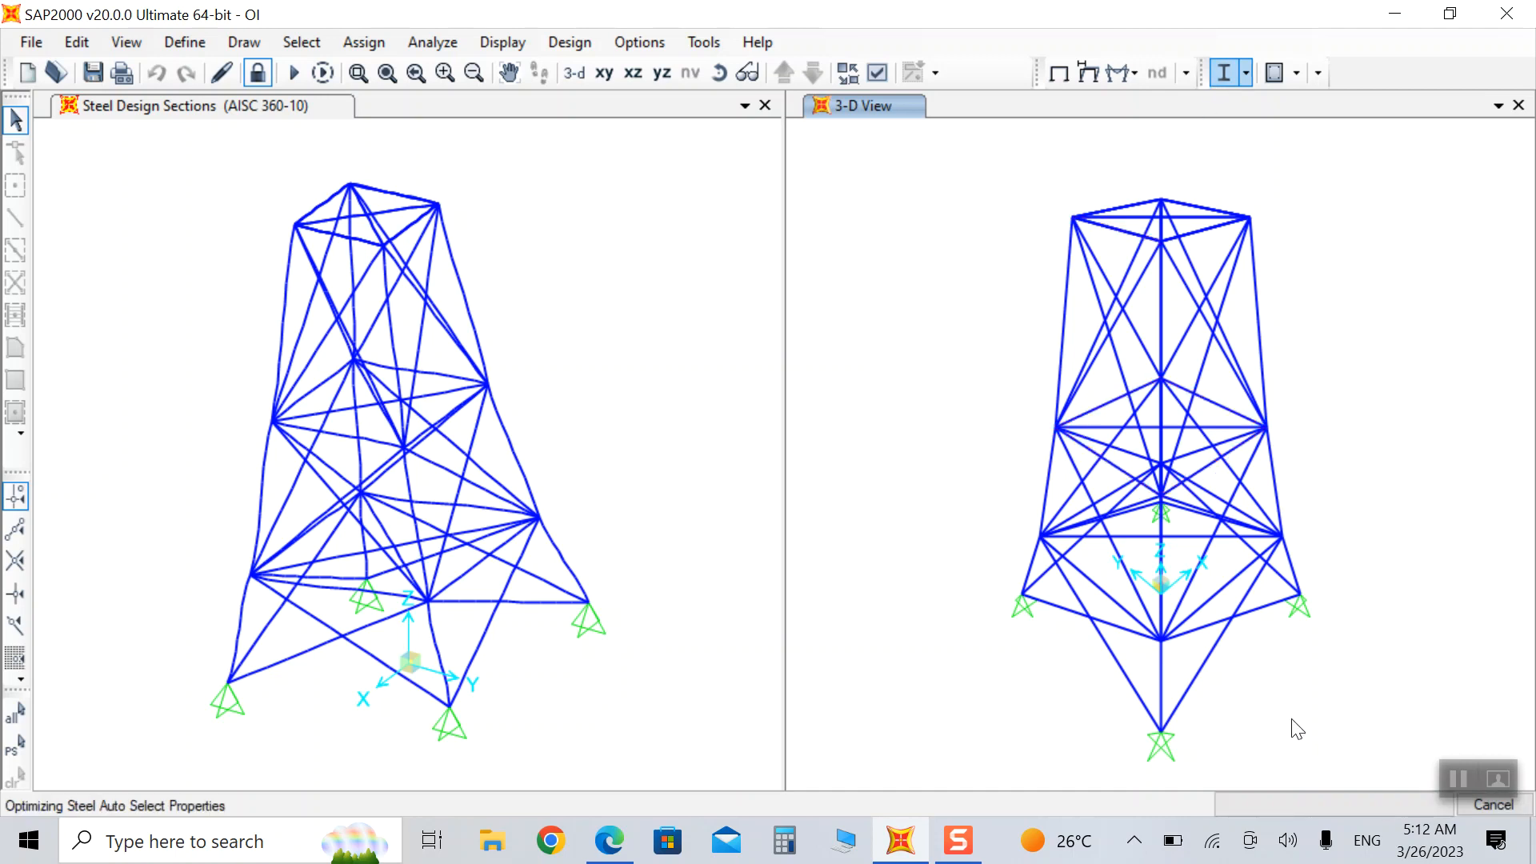
click(766, 107)
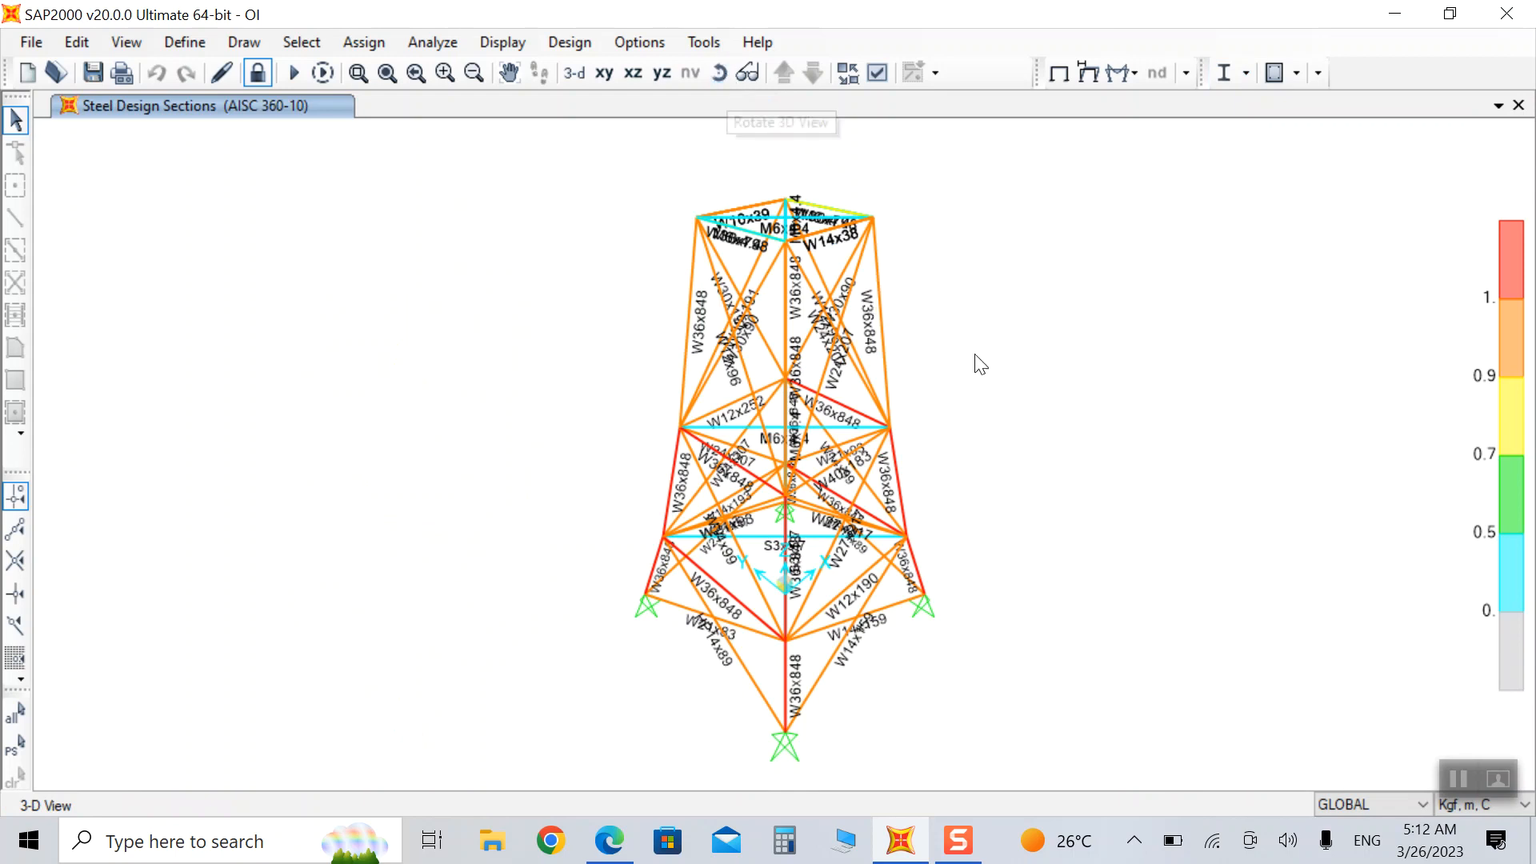
Examine the designed steel sections and stress ratio colours of the tower members from several sides, especially the lower panels.
click(719, 74)
drag(1032, 336, 650, 297)
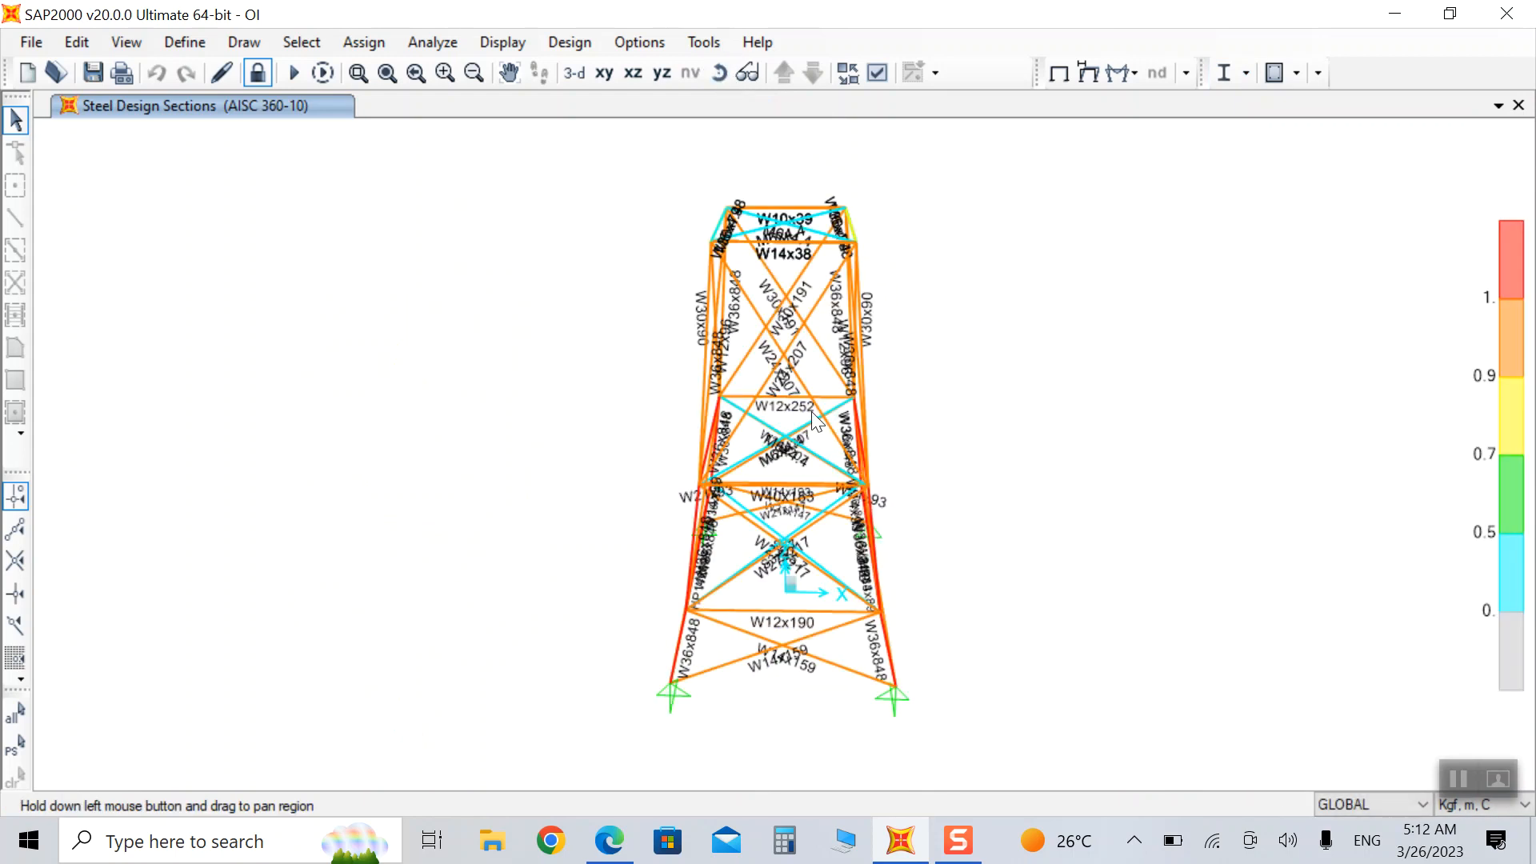
click(719, 74)
drag(695, 411, 1136, 394)
scroll(728, 635, up, 3)
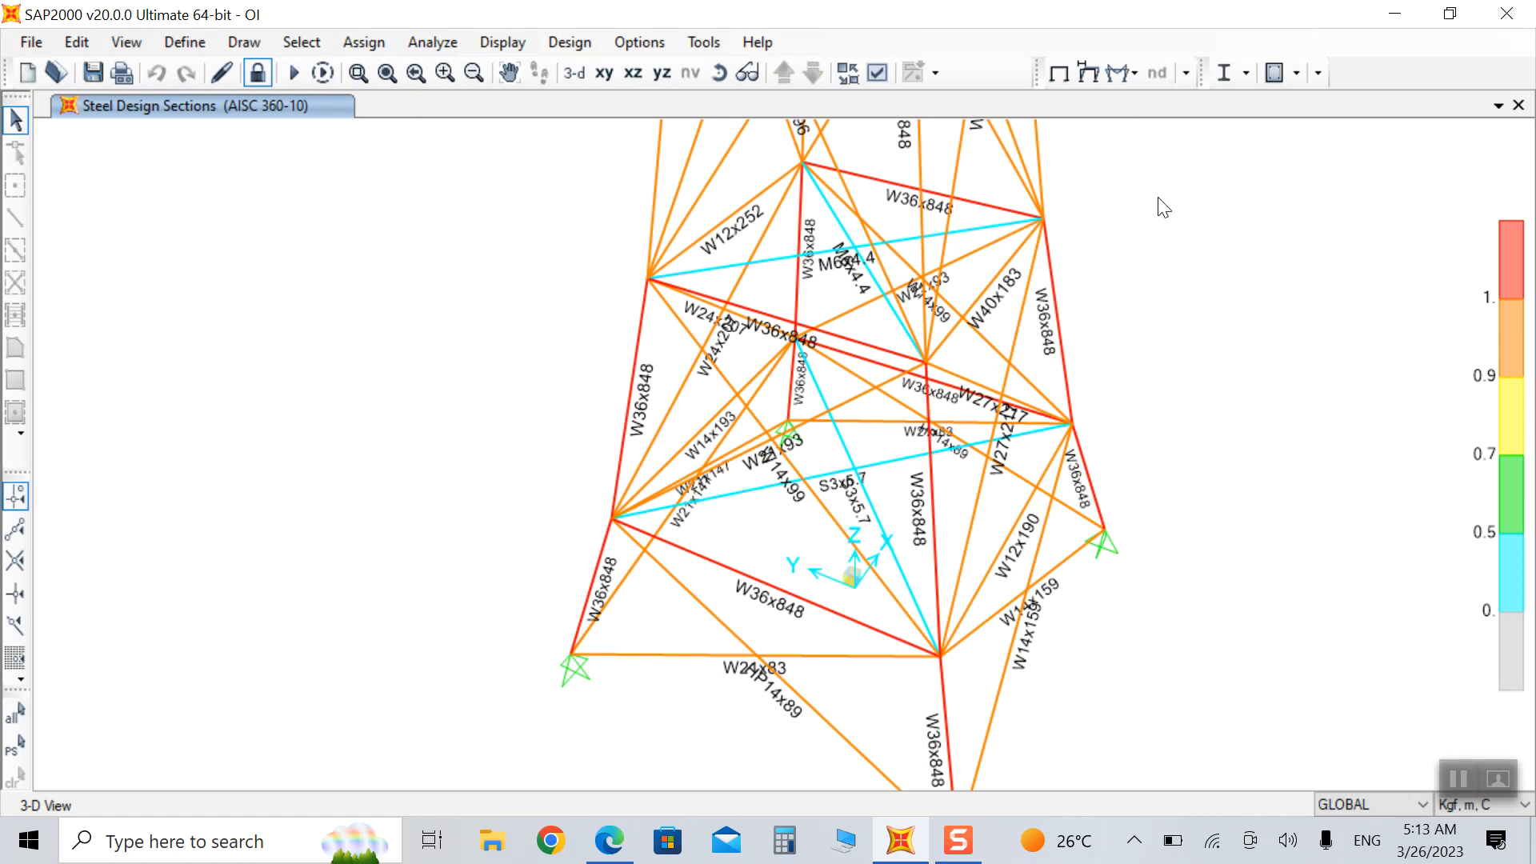
scroll(1024, 384, down, 5)
scroll(1024, 218, up, 3)
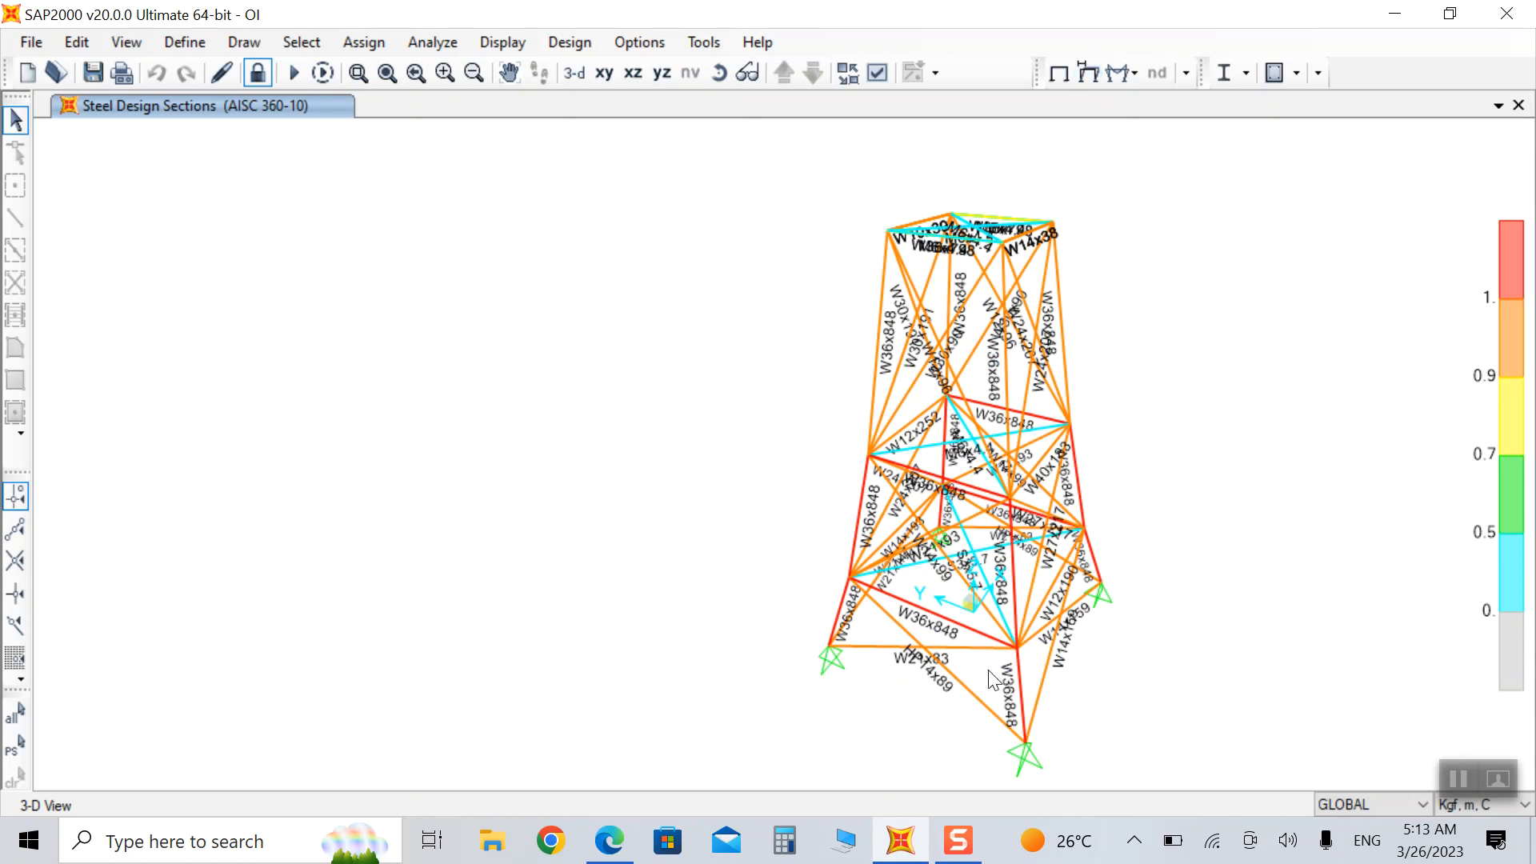
scroll(898, 644, up, 2)
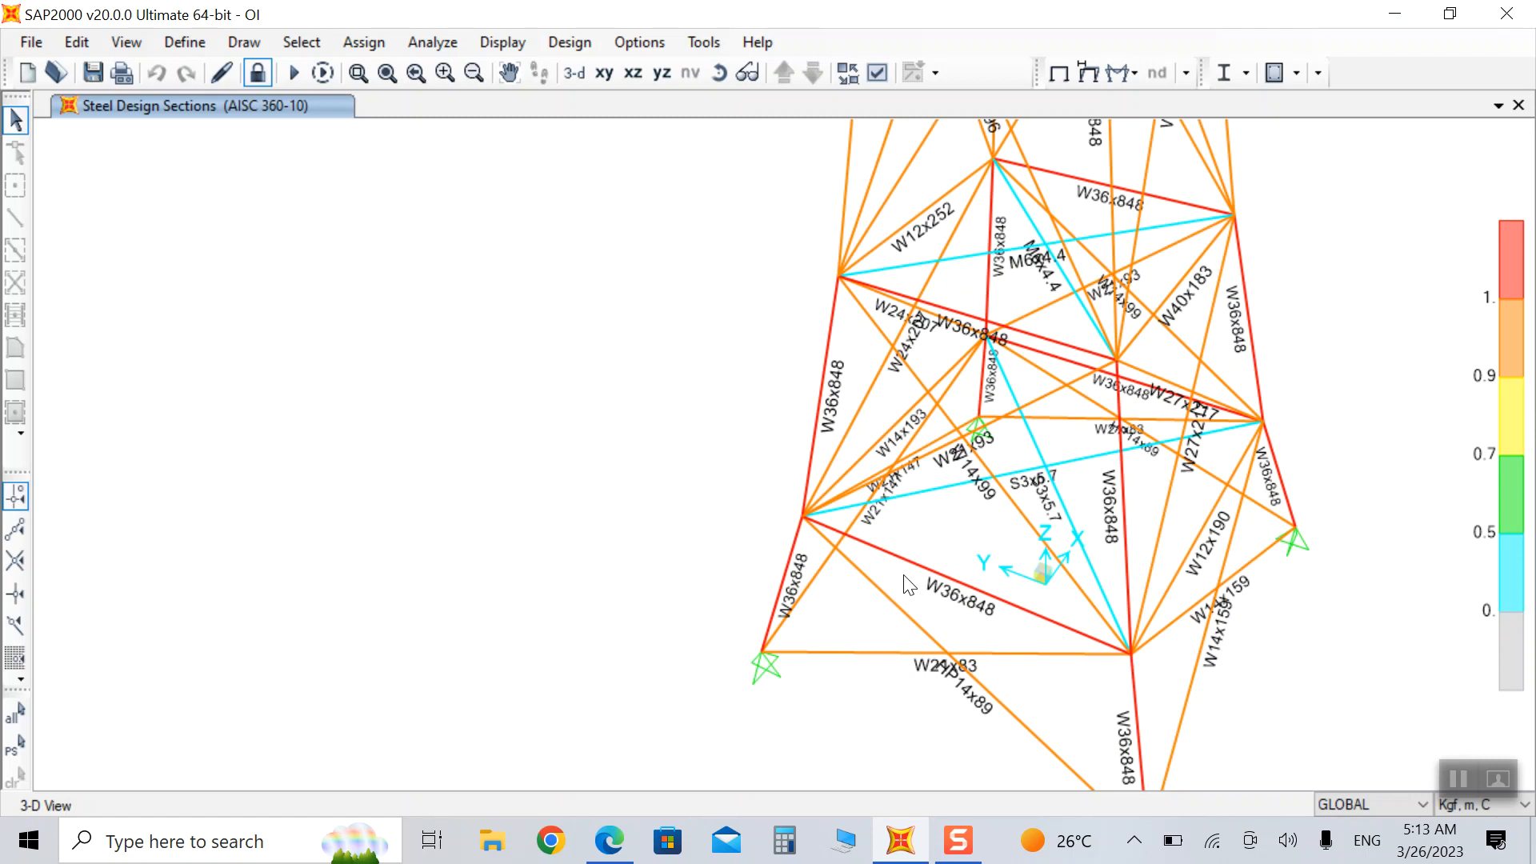
Unlock the model and accept the deletion of its analysis results.
click(257, 73)
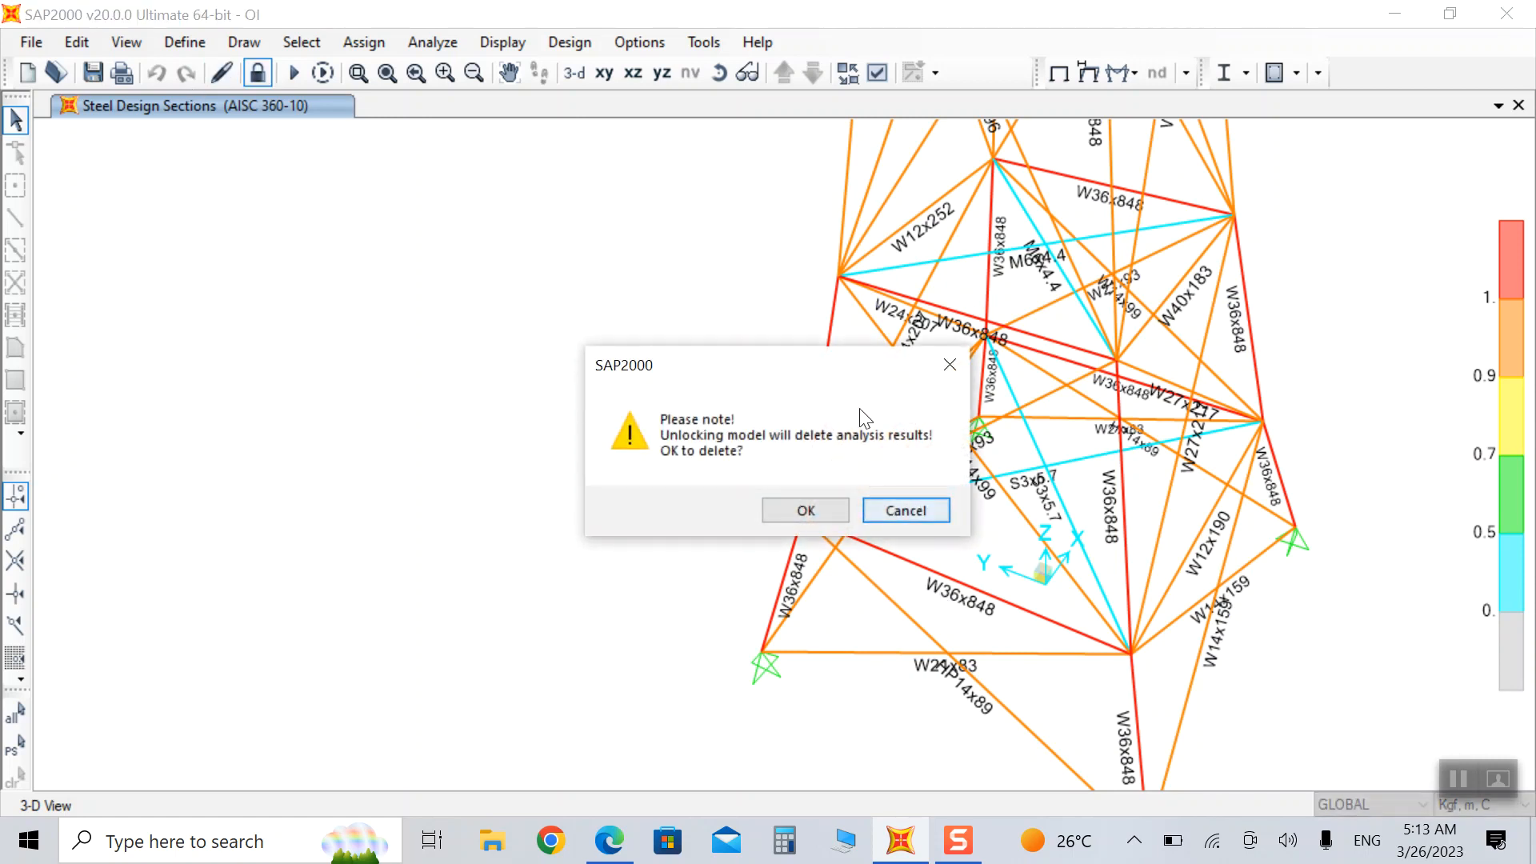
click(949, 365)
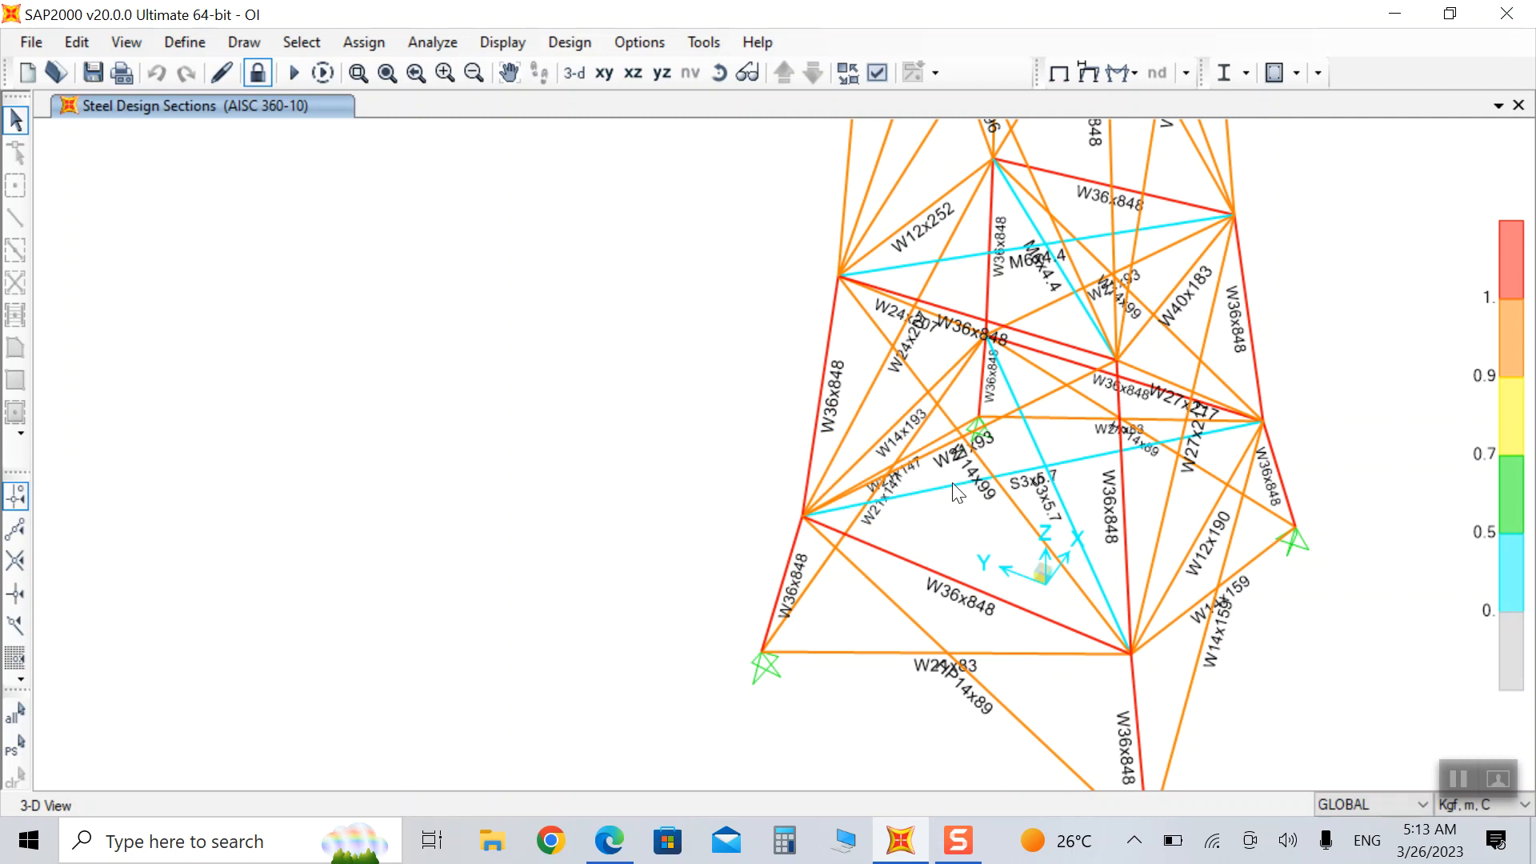
scroll(953, 490, down, 3)
scroll(981, 565, up, 3)
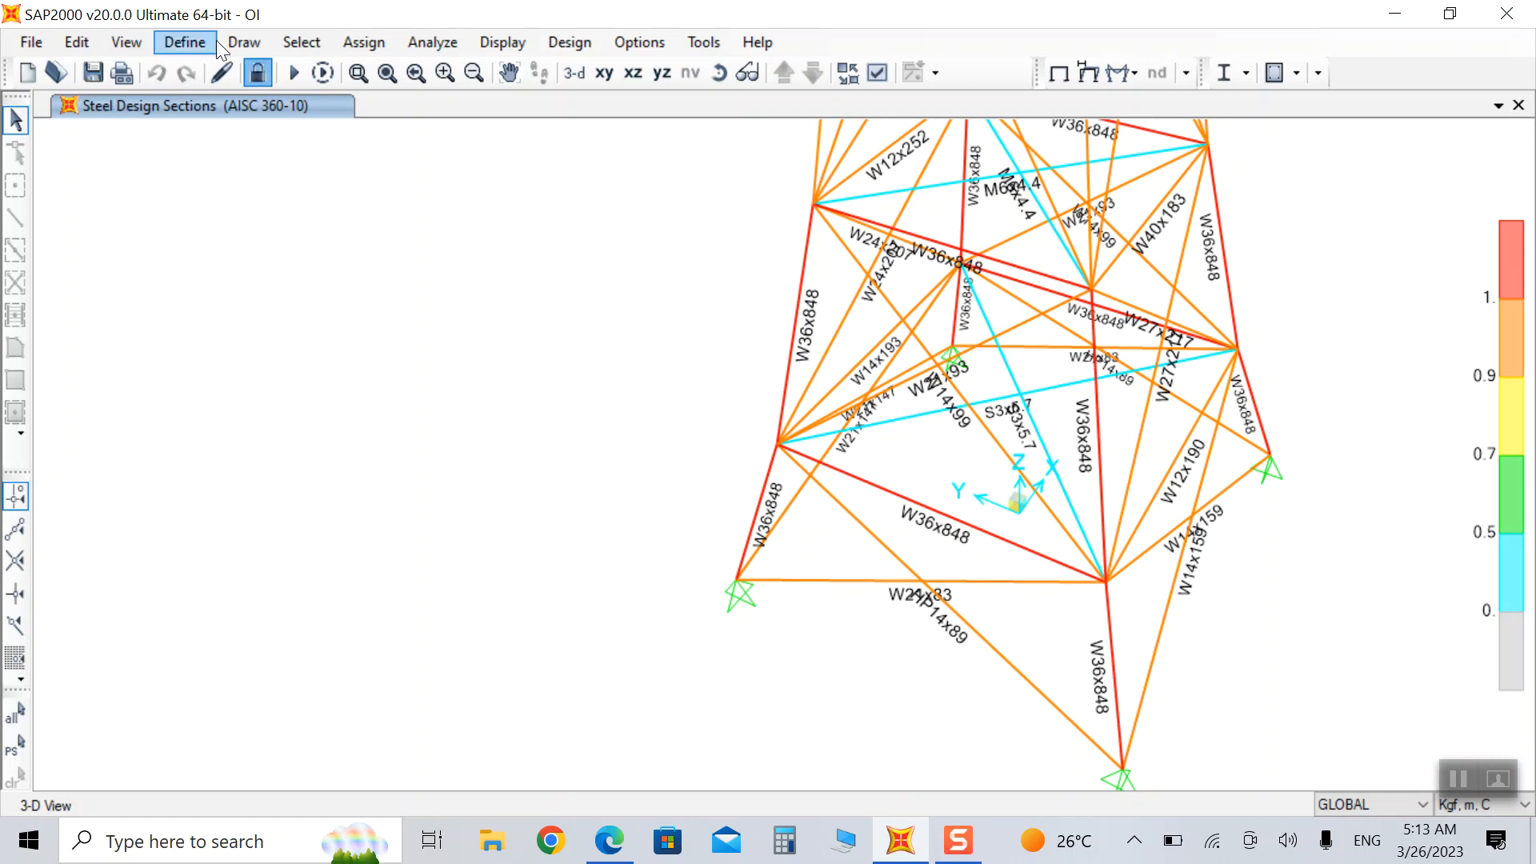
click(257, 73)
click(835, 509)
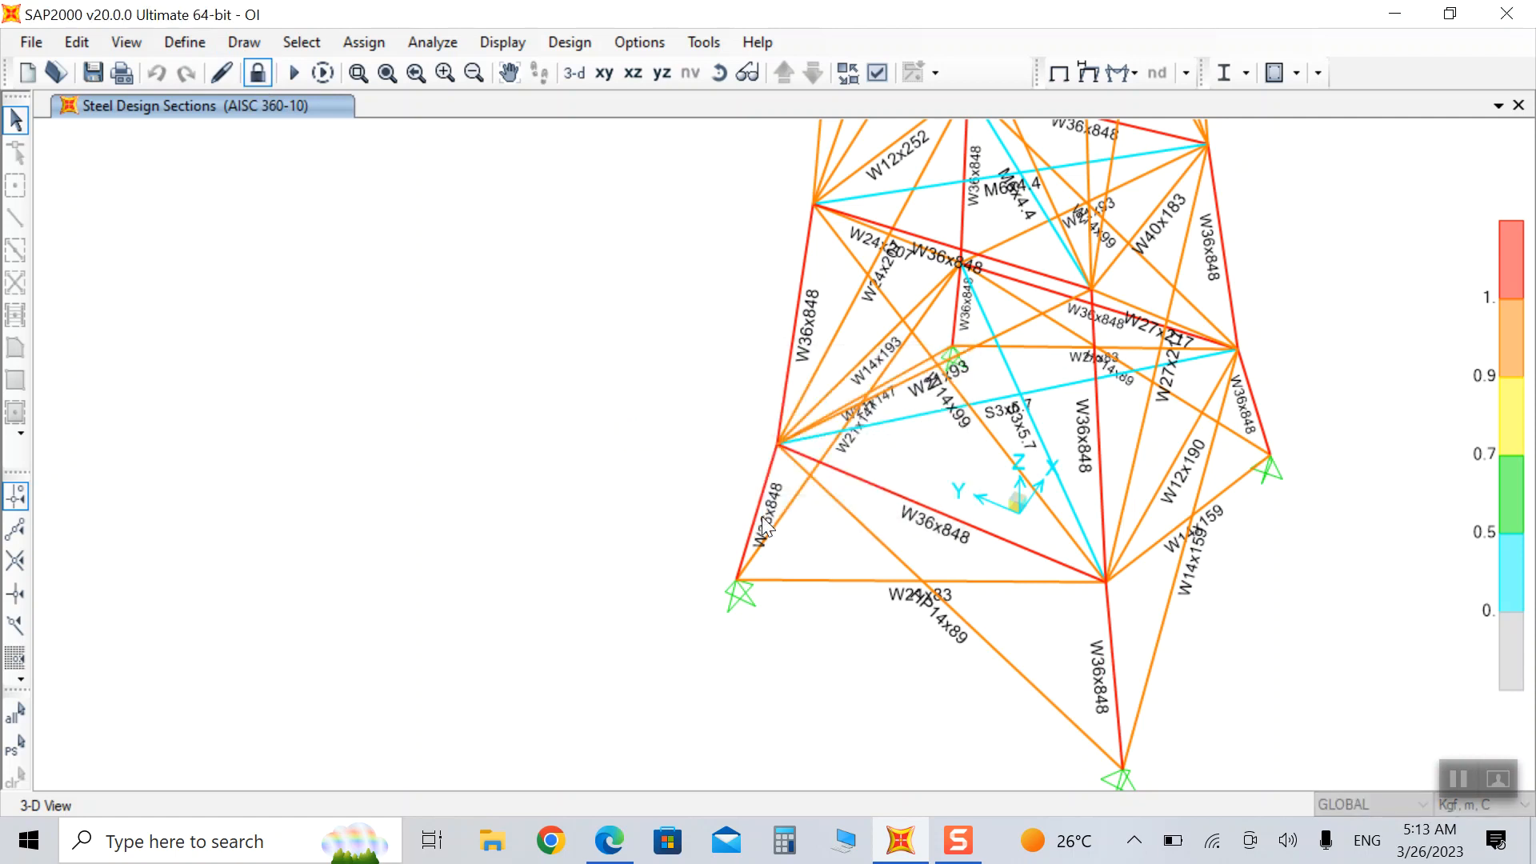
Import all double-angle steel sections from SECTIONS.PRO with material A992Fy50 as new frame properties.
click(185, 41)
mouse_move(428, 107)
click(512, 110)
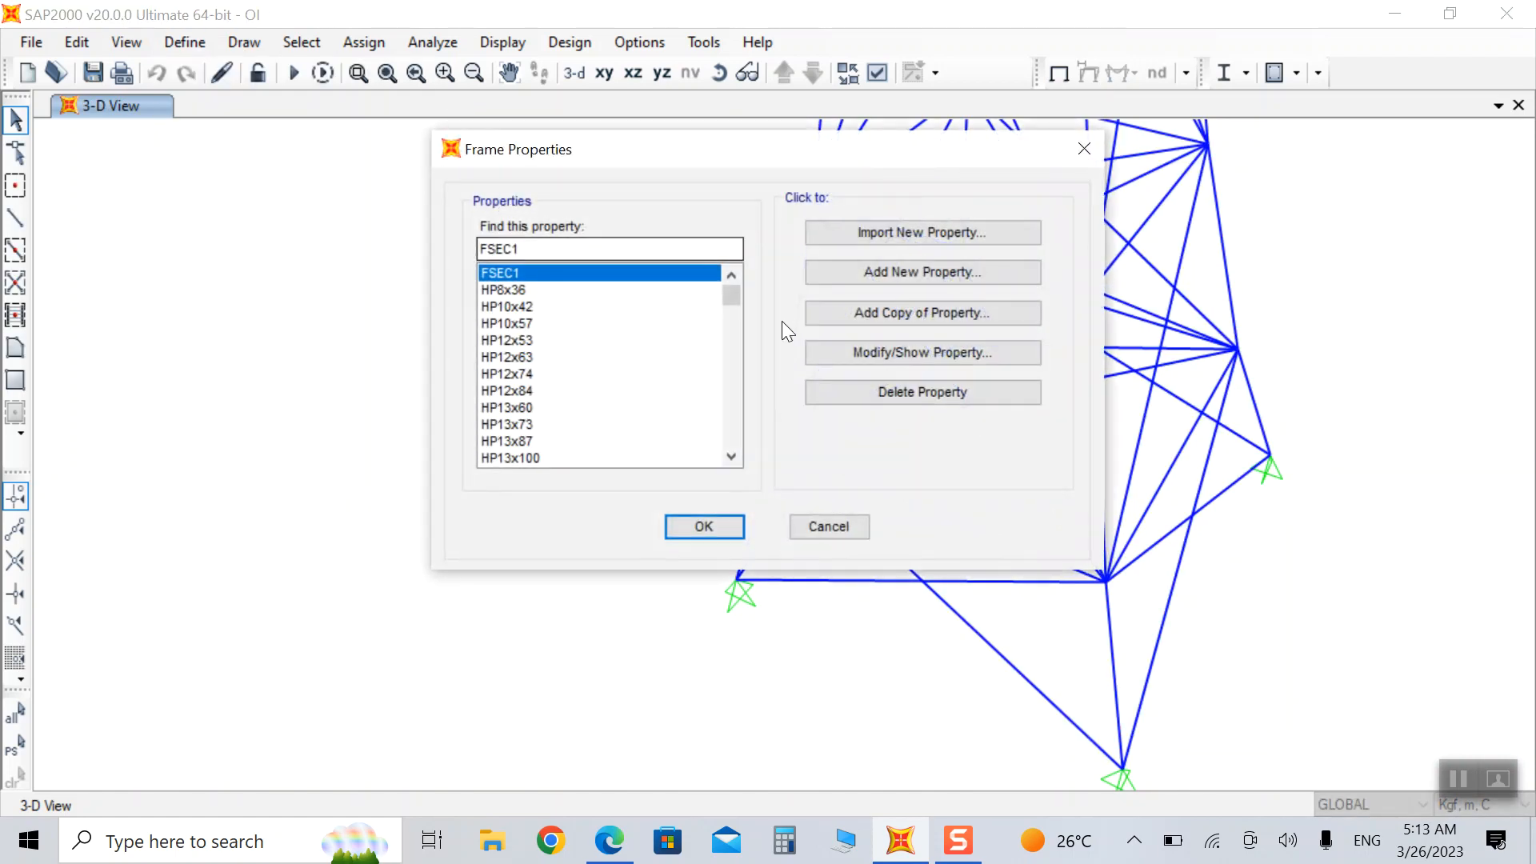
click(882, 237)
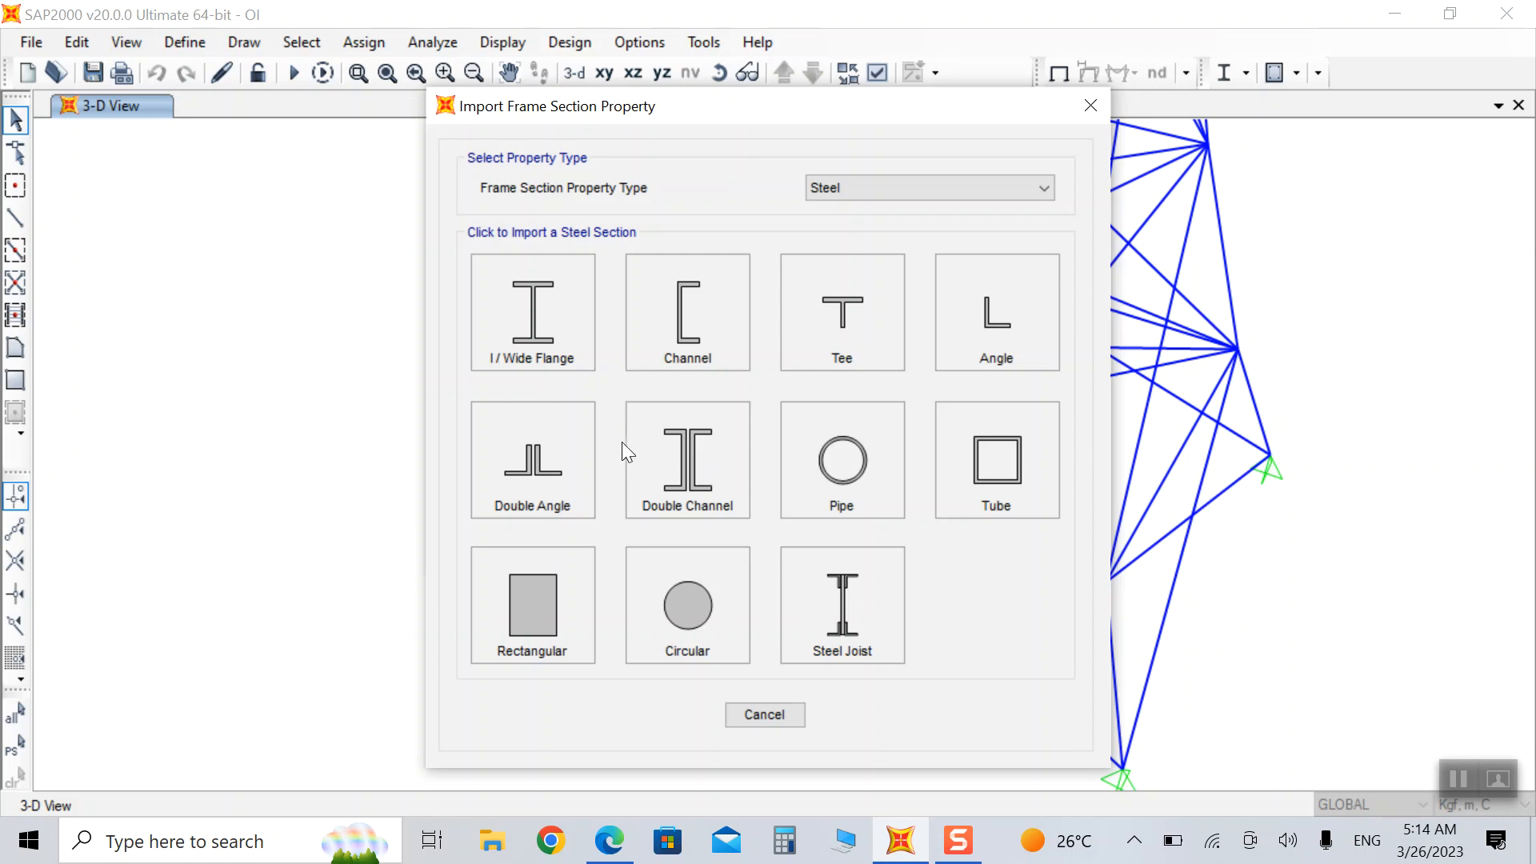
click(550, 454)
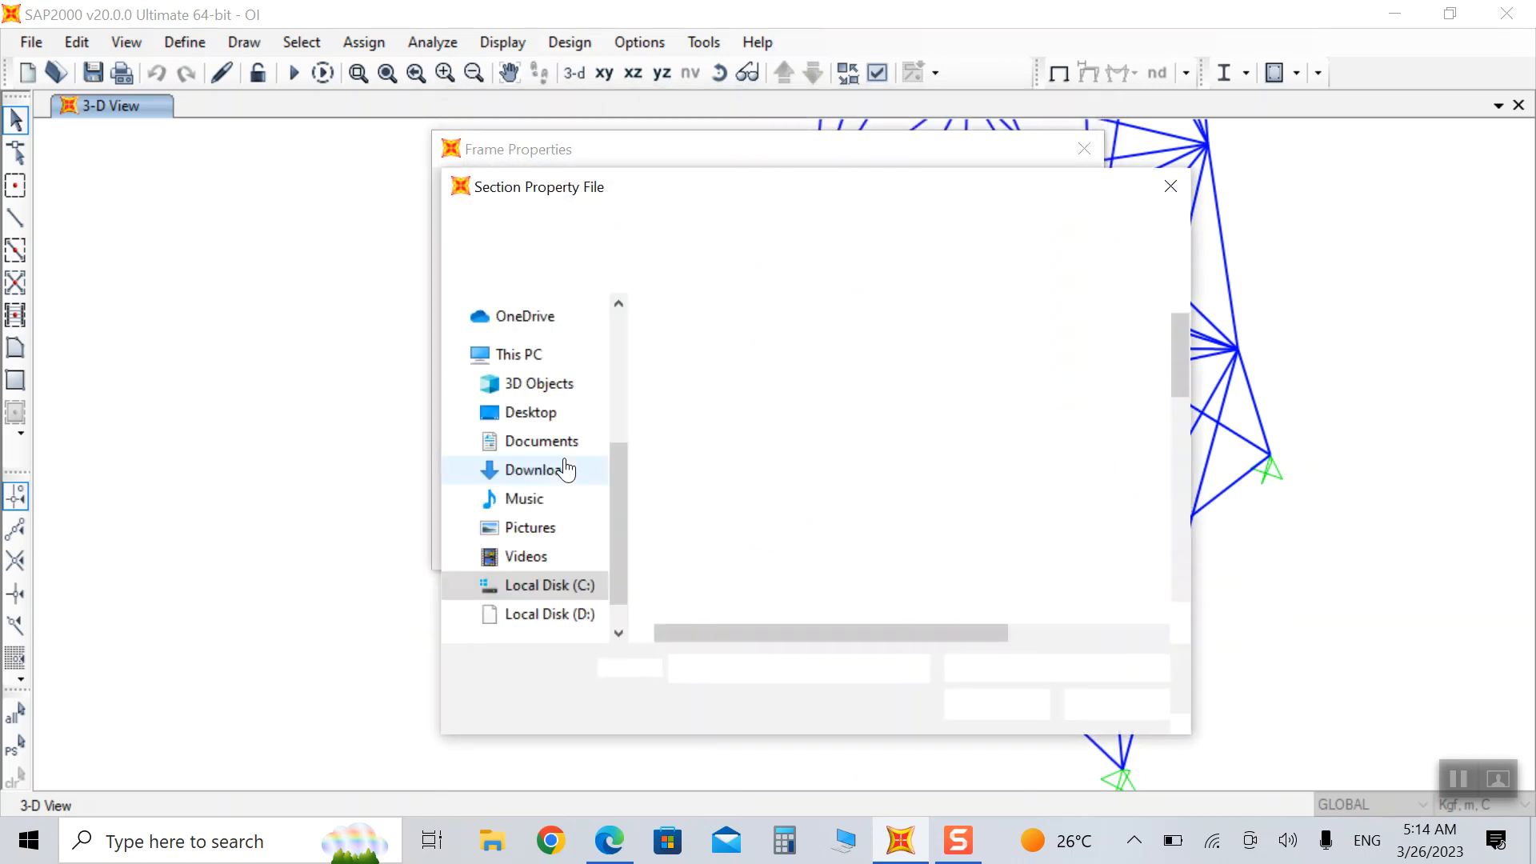
scroll(737, 588, down, 9)
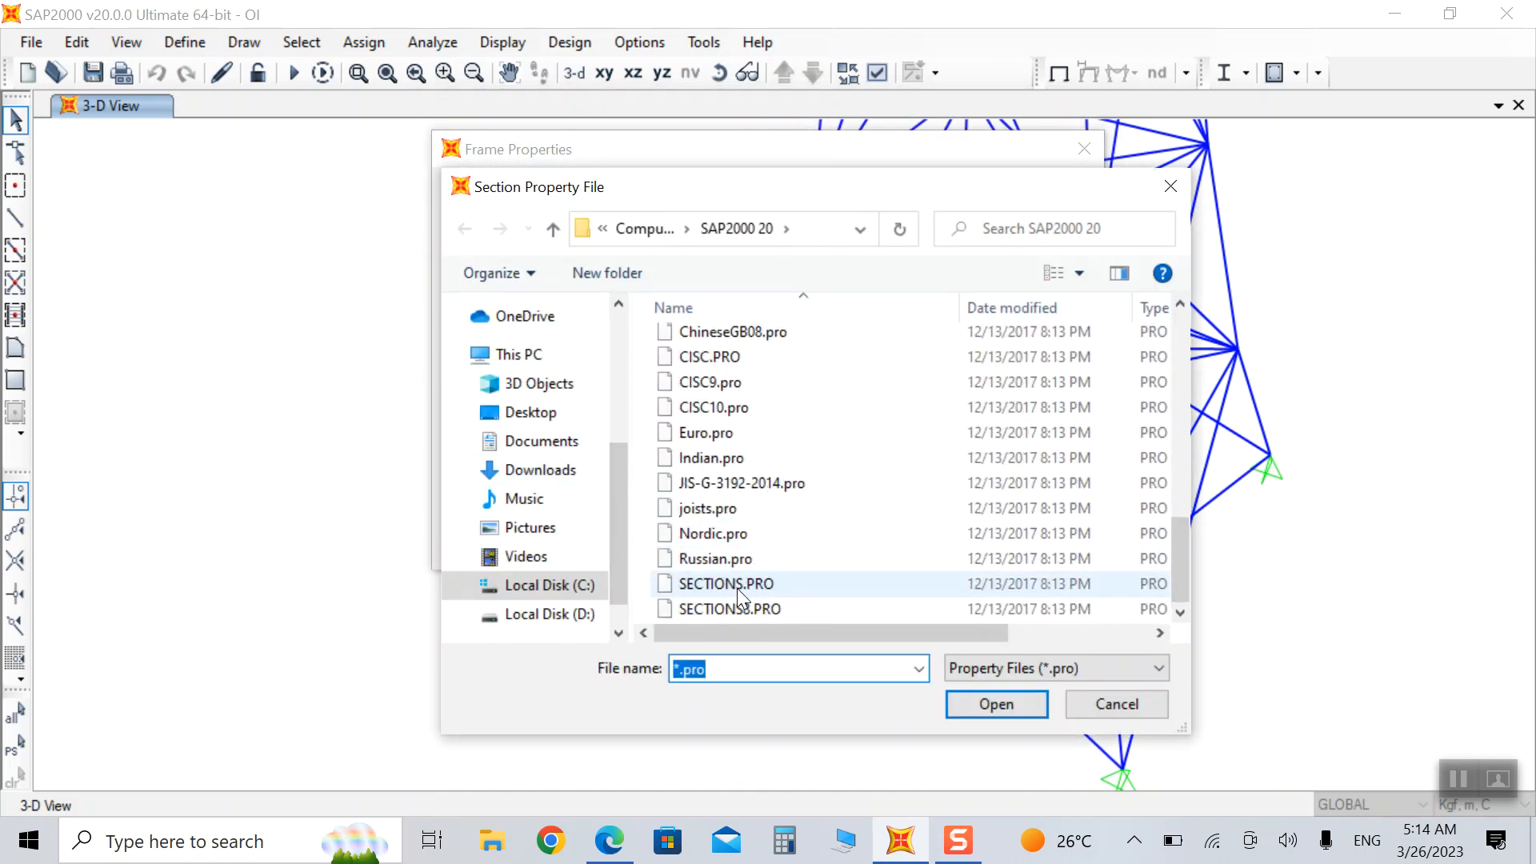
click(737, 585)
click(992, 707)
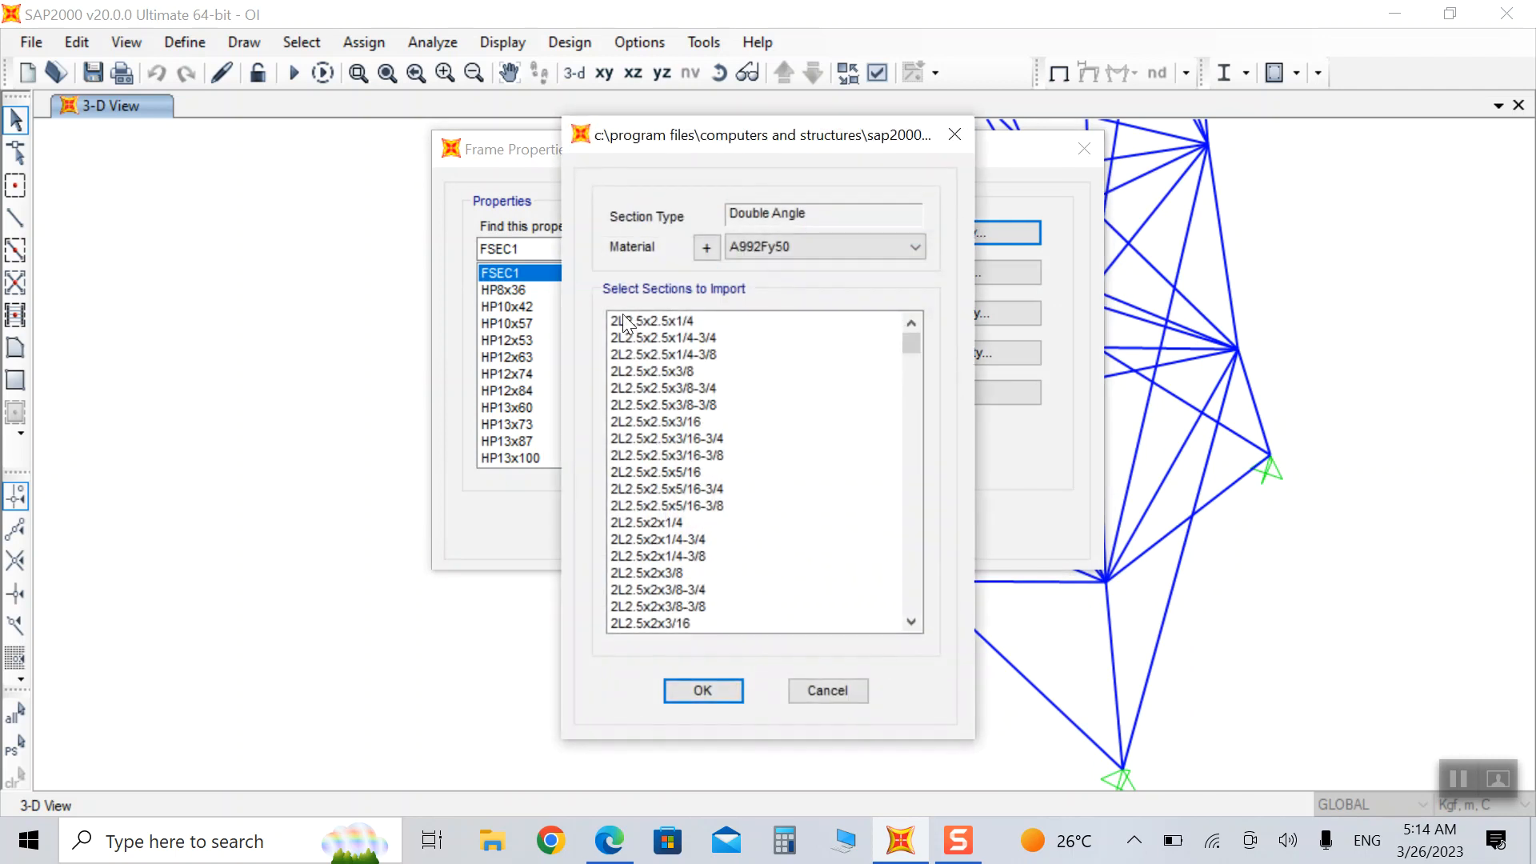
drag(623, 314, 775, 860)
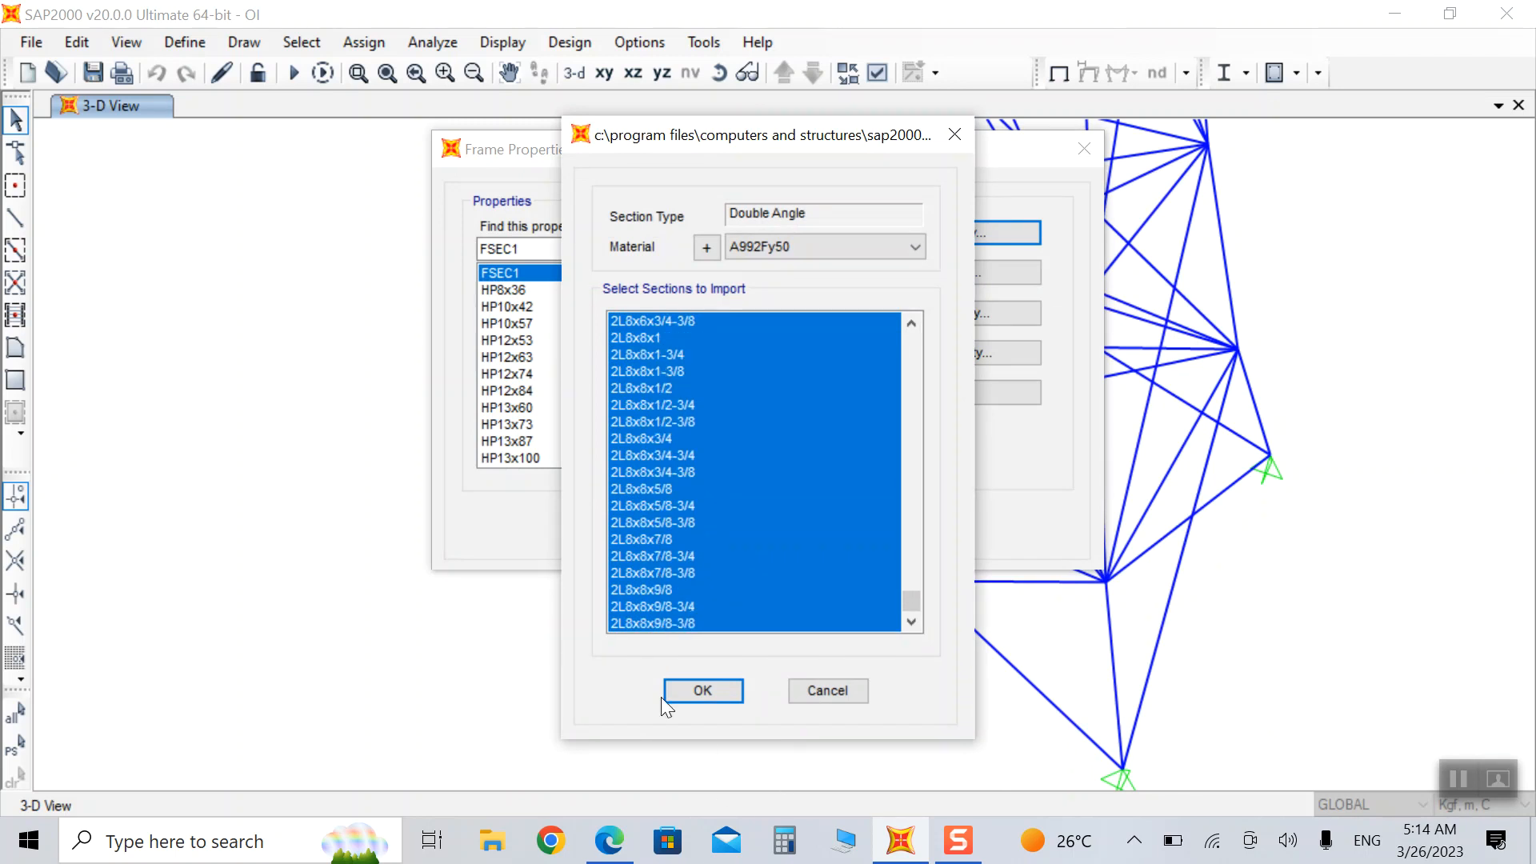
click(687, 692)
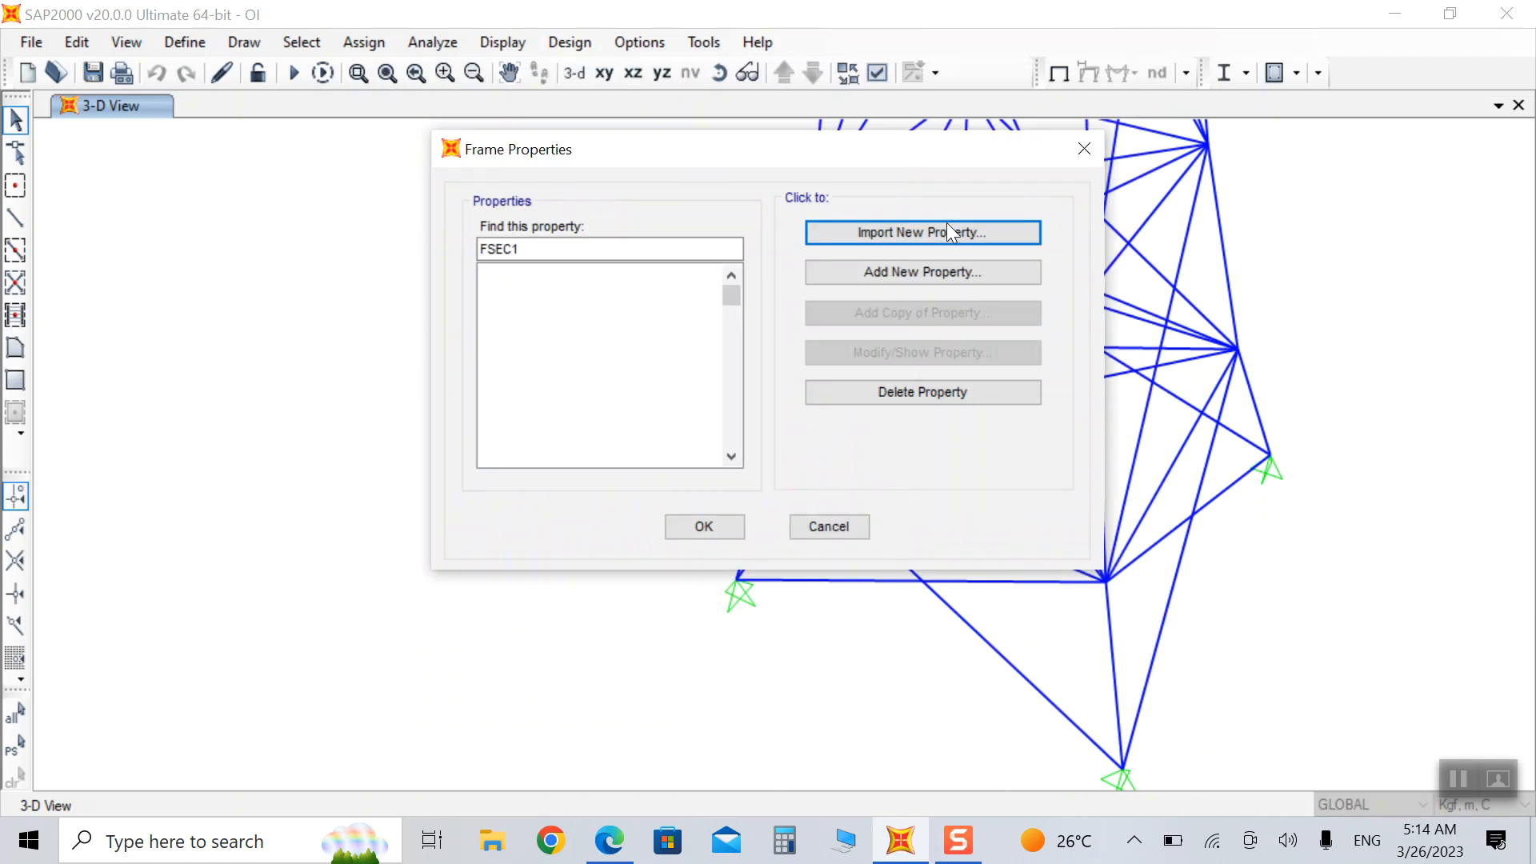
Start a new steel auto select list of frame sections named Double Angle.
click(900, 273)
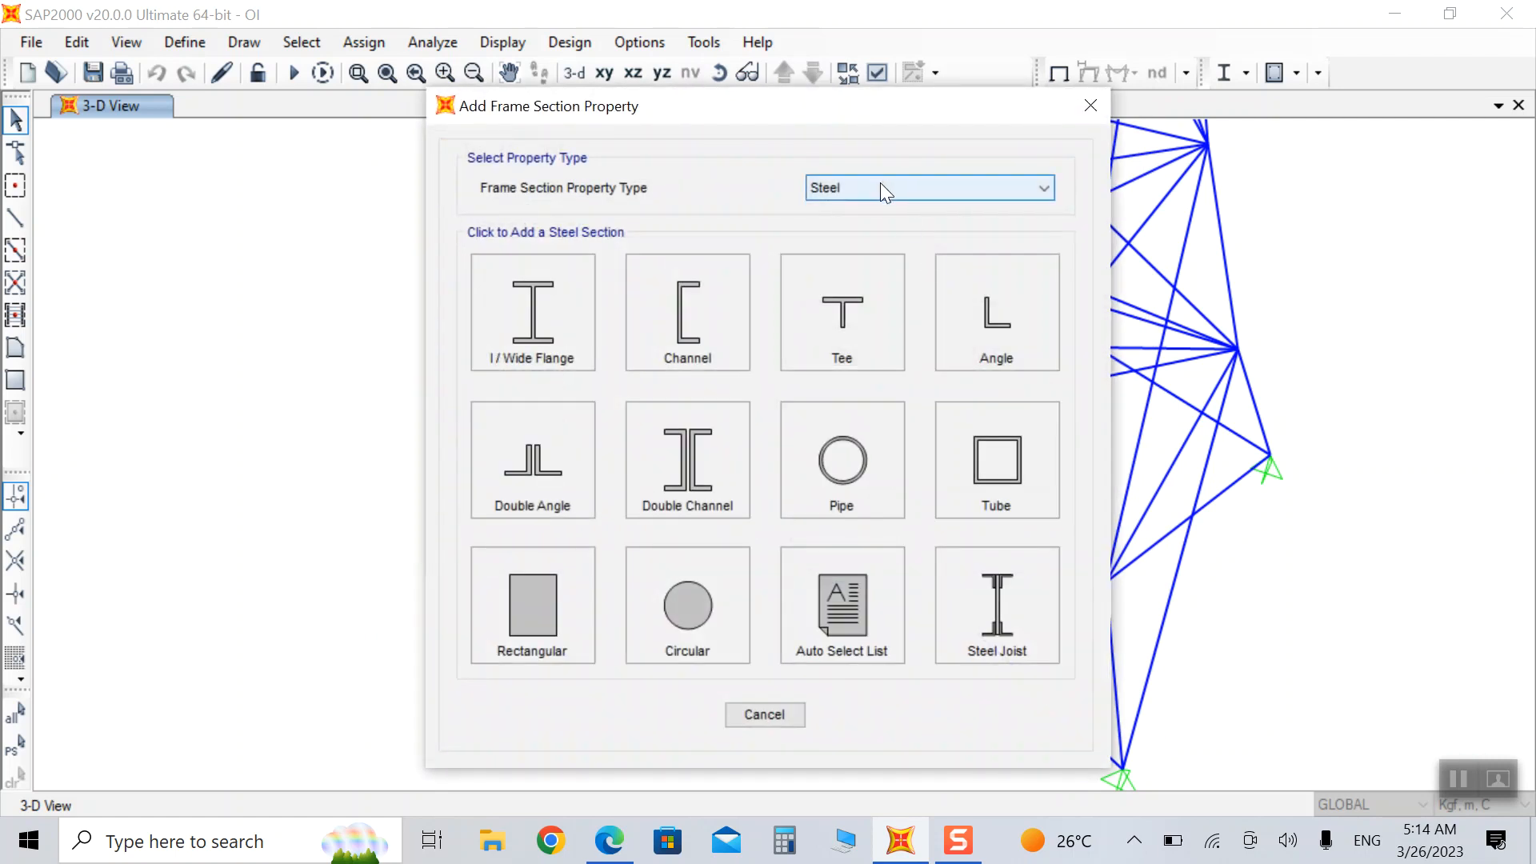
click(840, 632)
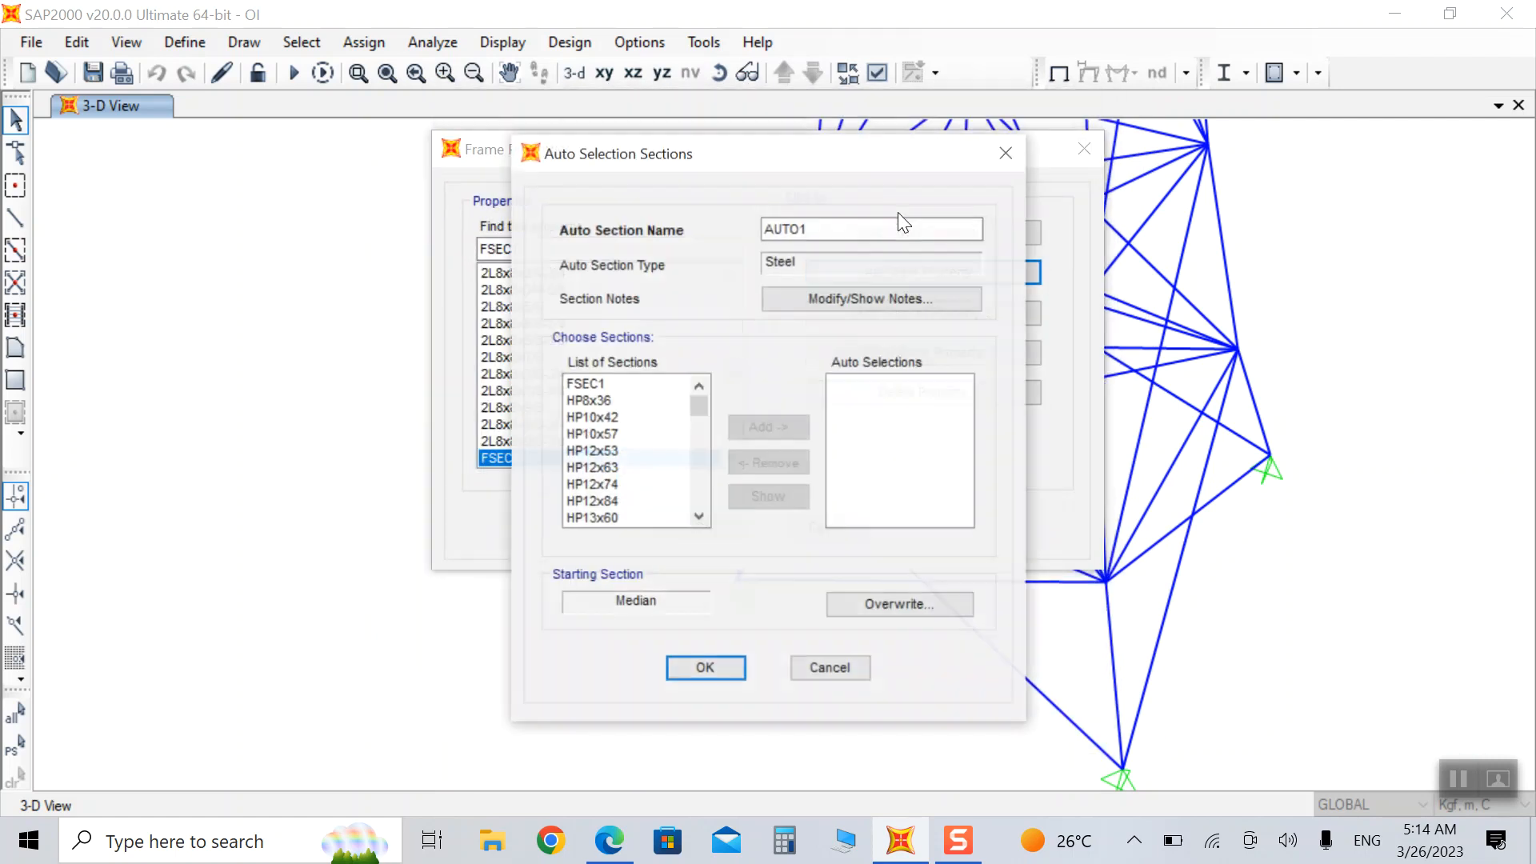
text(Double Angle)
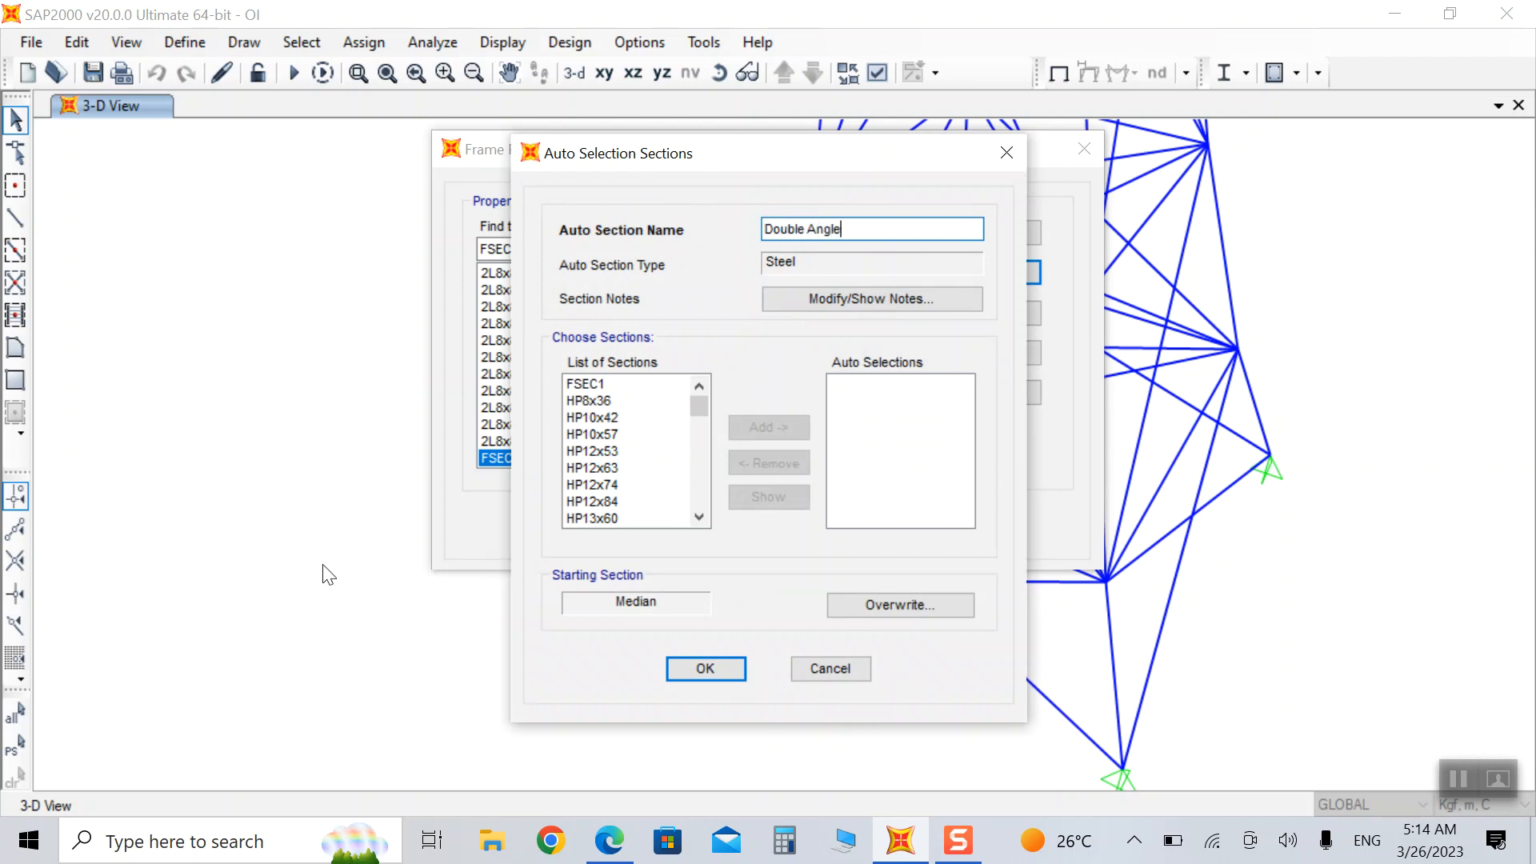
Add every double-angle section, from 2L2.5x2.5x1/4 through 2L8x8x9/8-3/8, to the auto selections of the Double Angle list.
scroll(602, 436, down, 15)
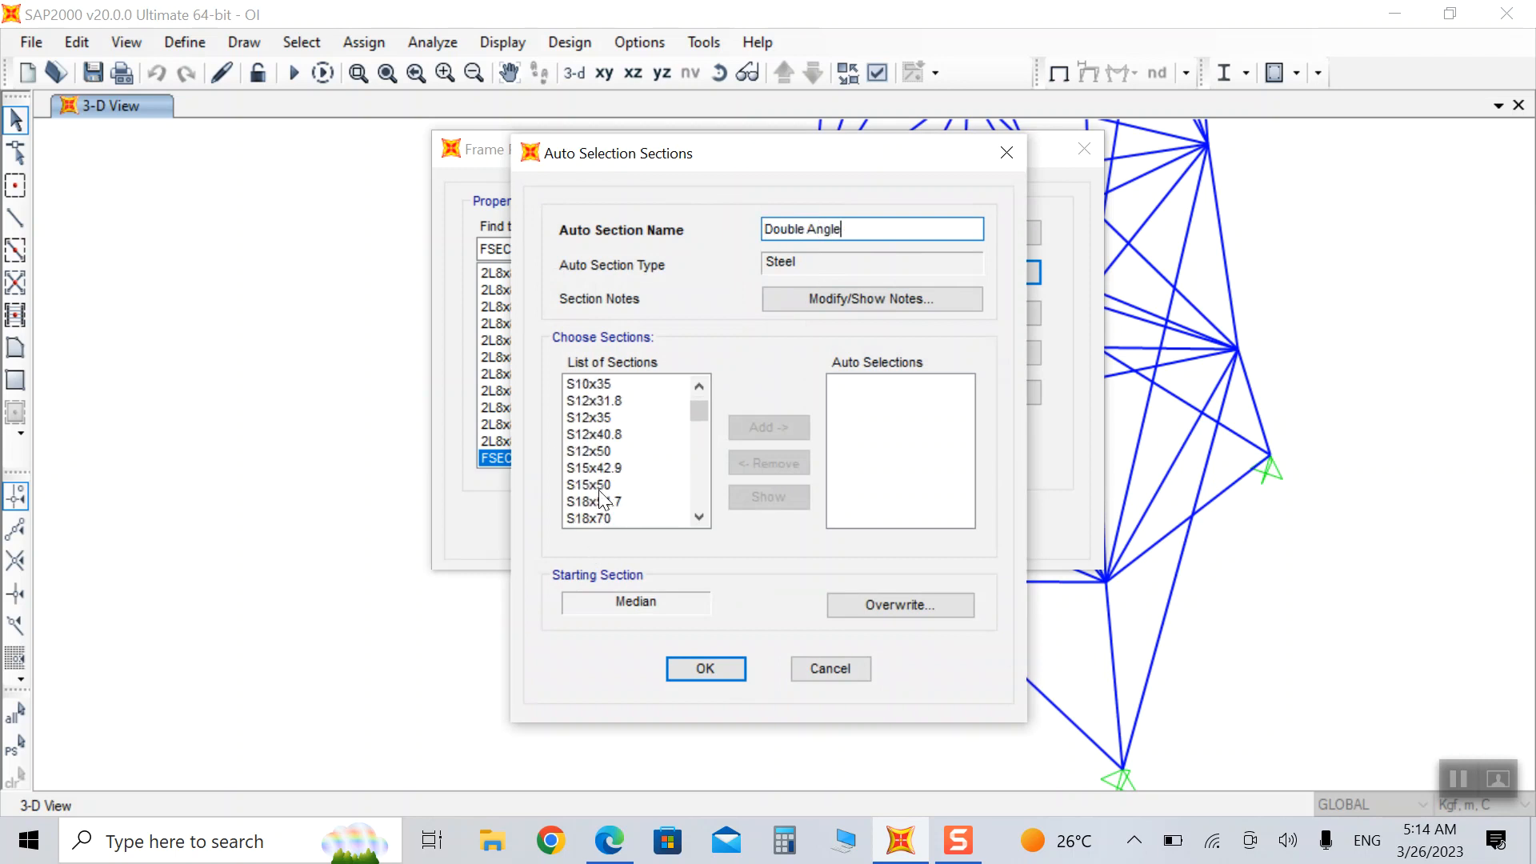
scroll(601, 488, down, 20)
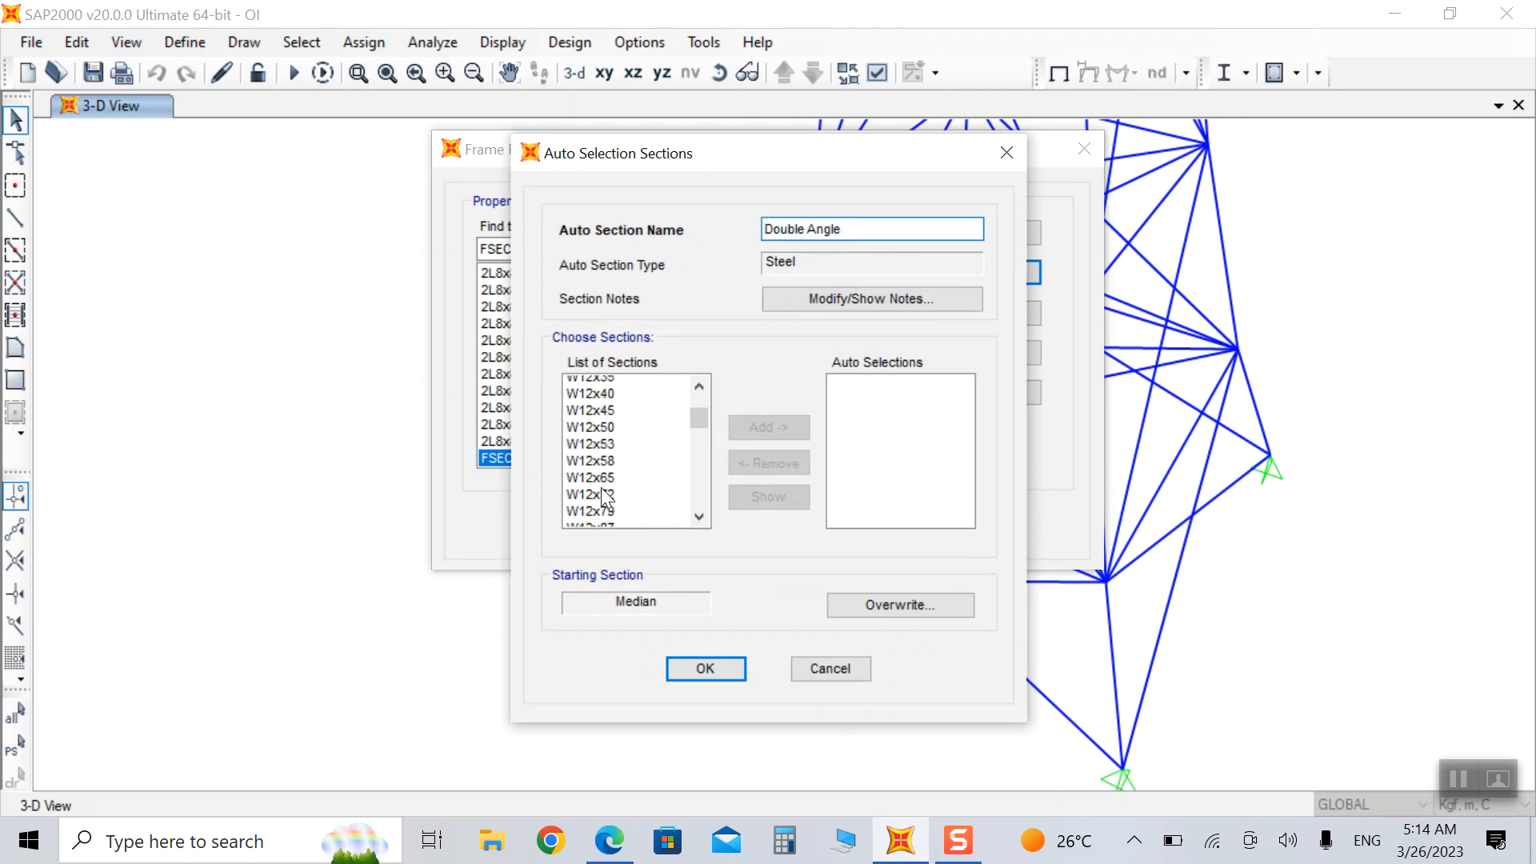
scroll(603, 494, down, 20)
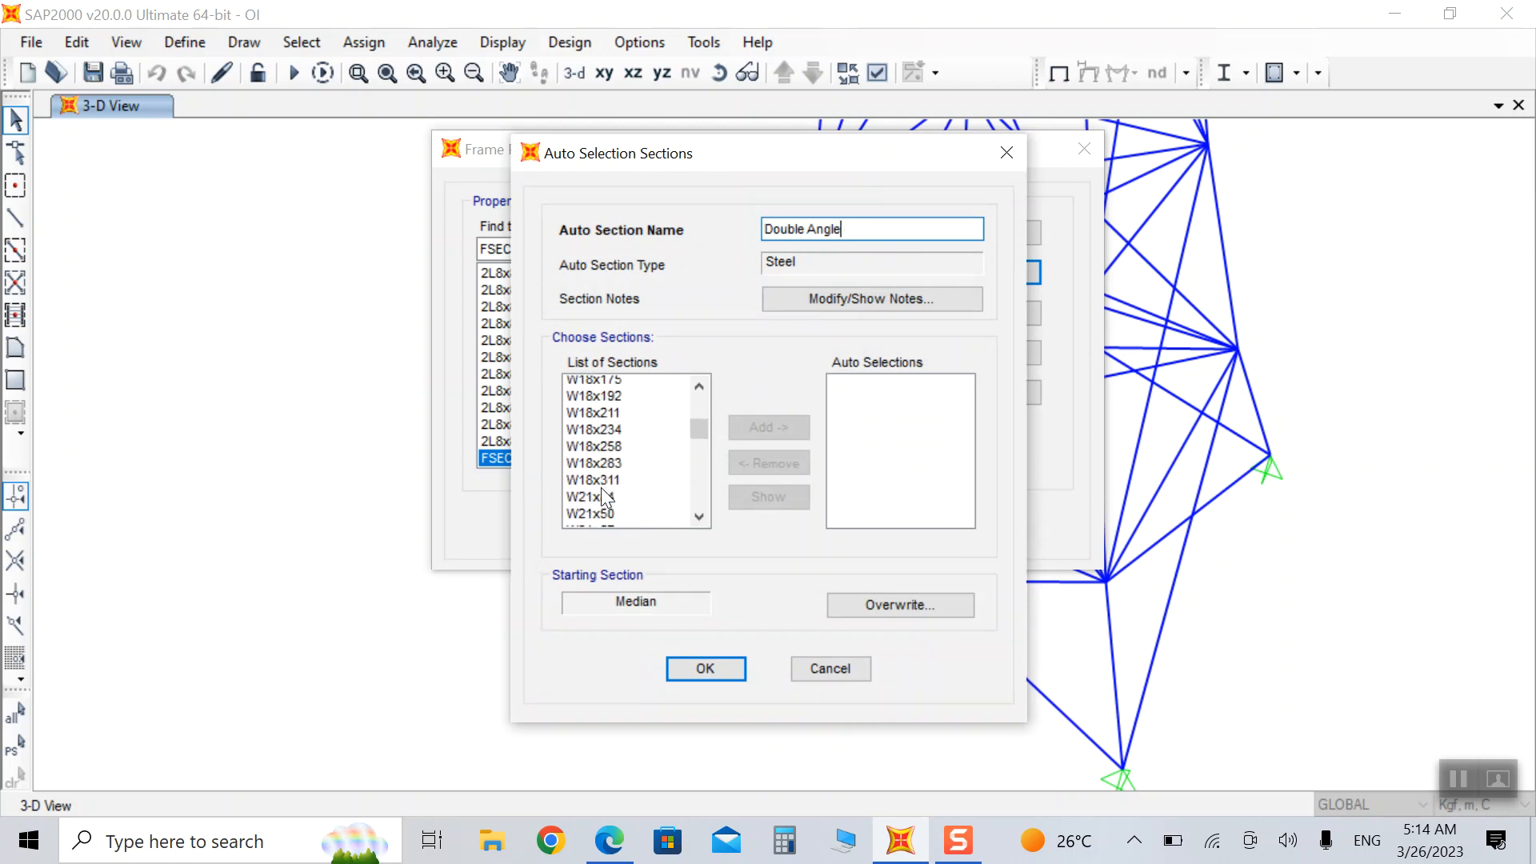
scroll(602, 487, down, 20)
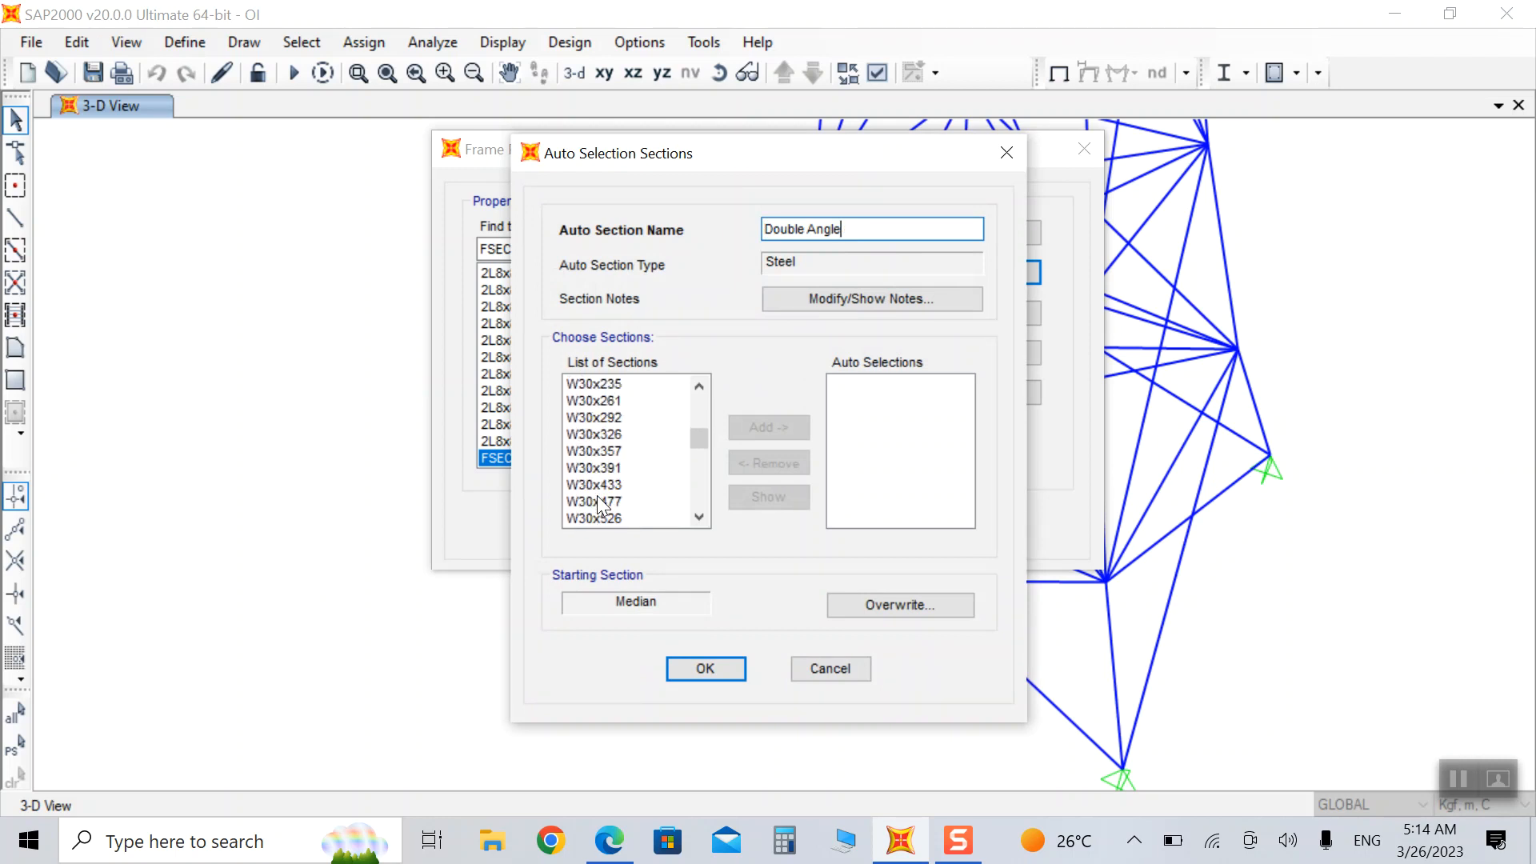
scroll(596, 496, down, 20)
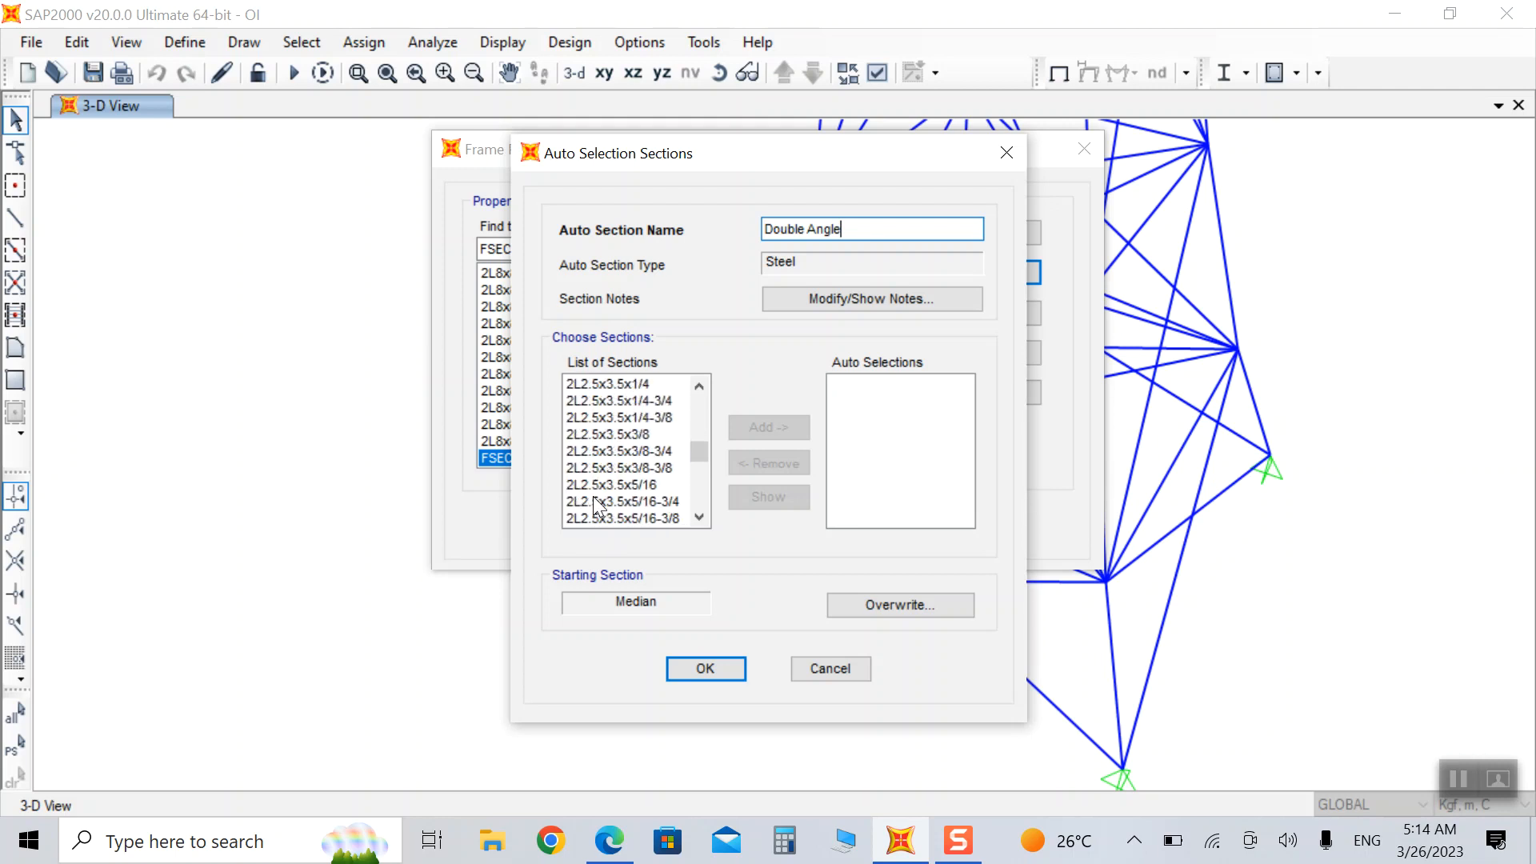
scroll(592, 496, up, 7)
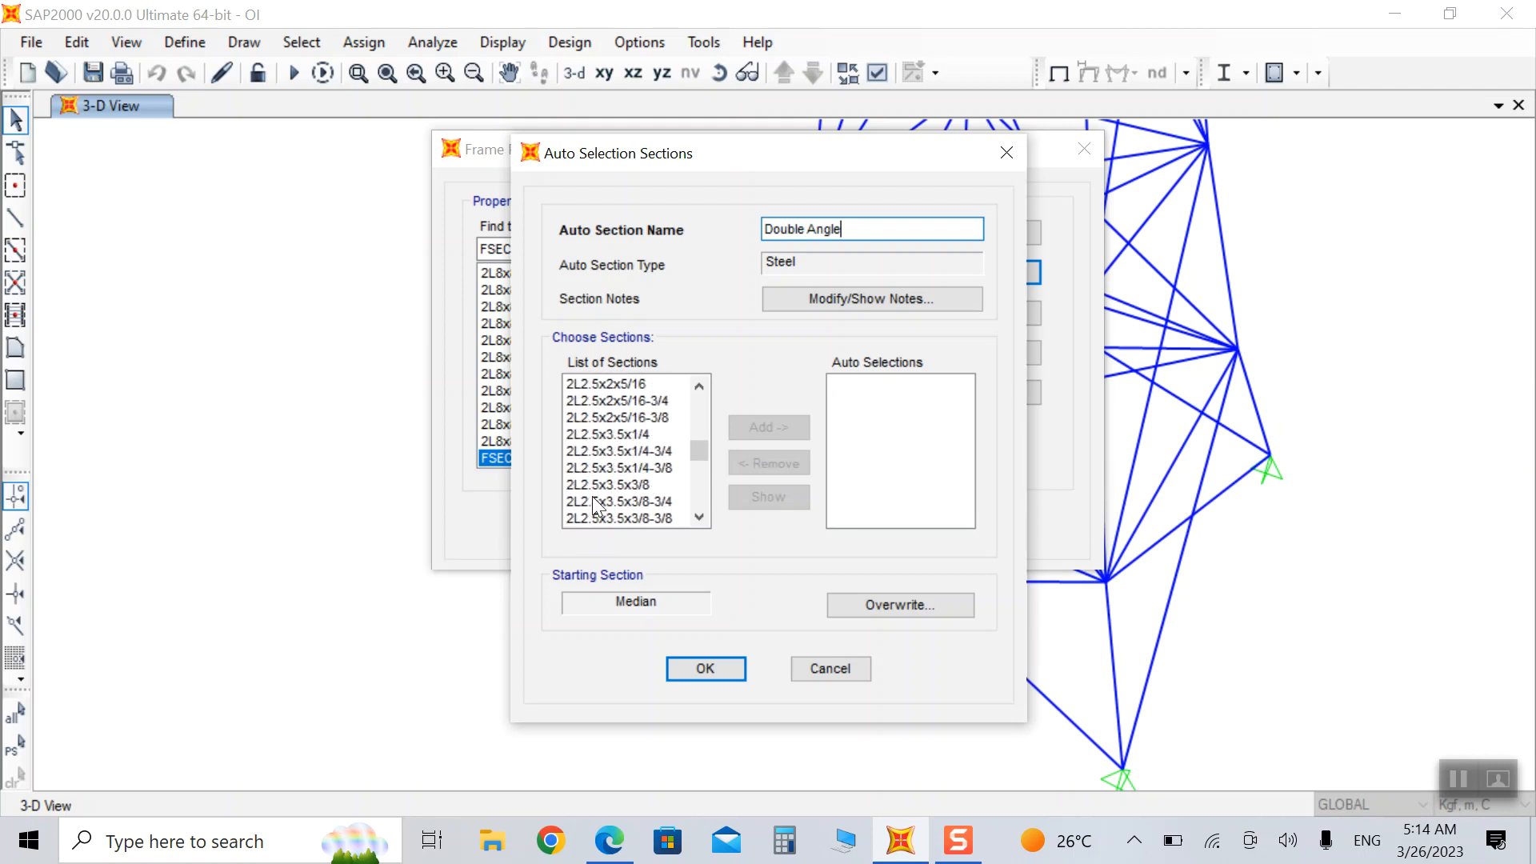
scroll(592, 496, up, 4)
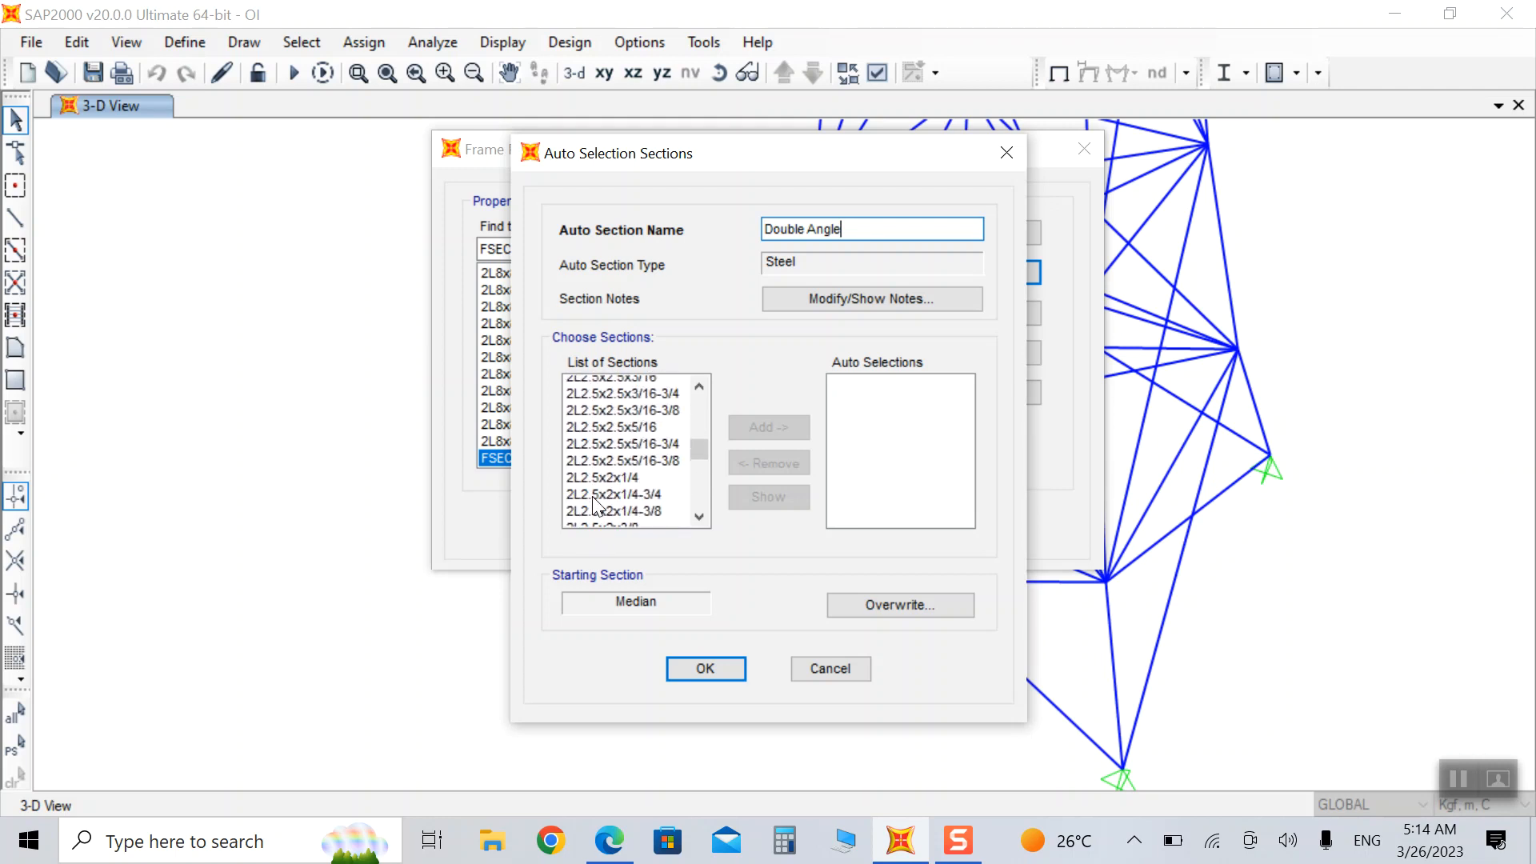
scroll(592, 496, up, 5)
scroll(592, 496, down, 2)
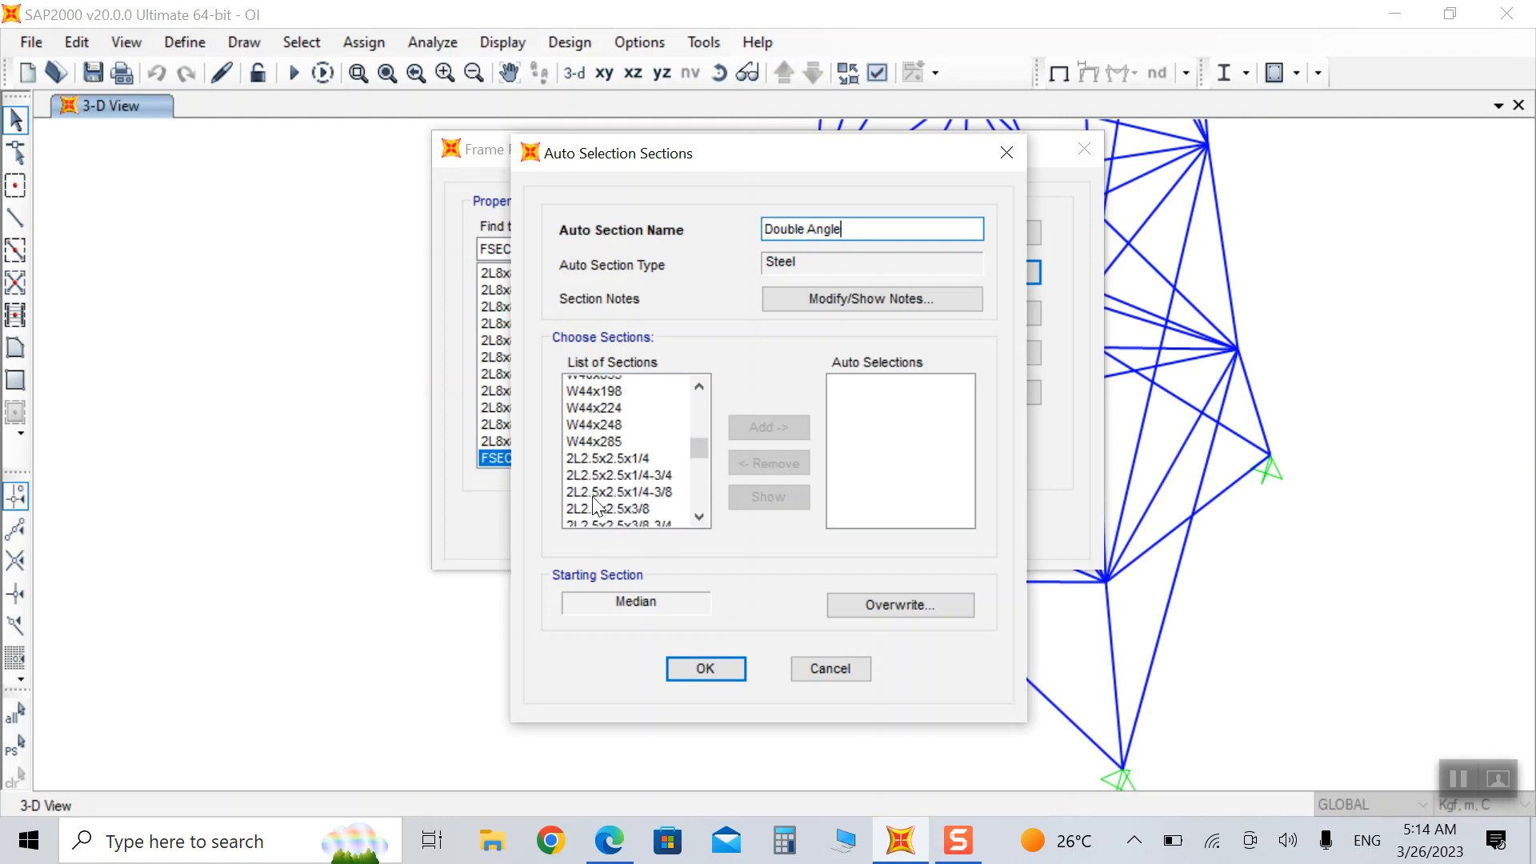
drag(592, 493, 764, 840)
drag(744, 749, 745, 748)
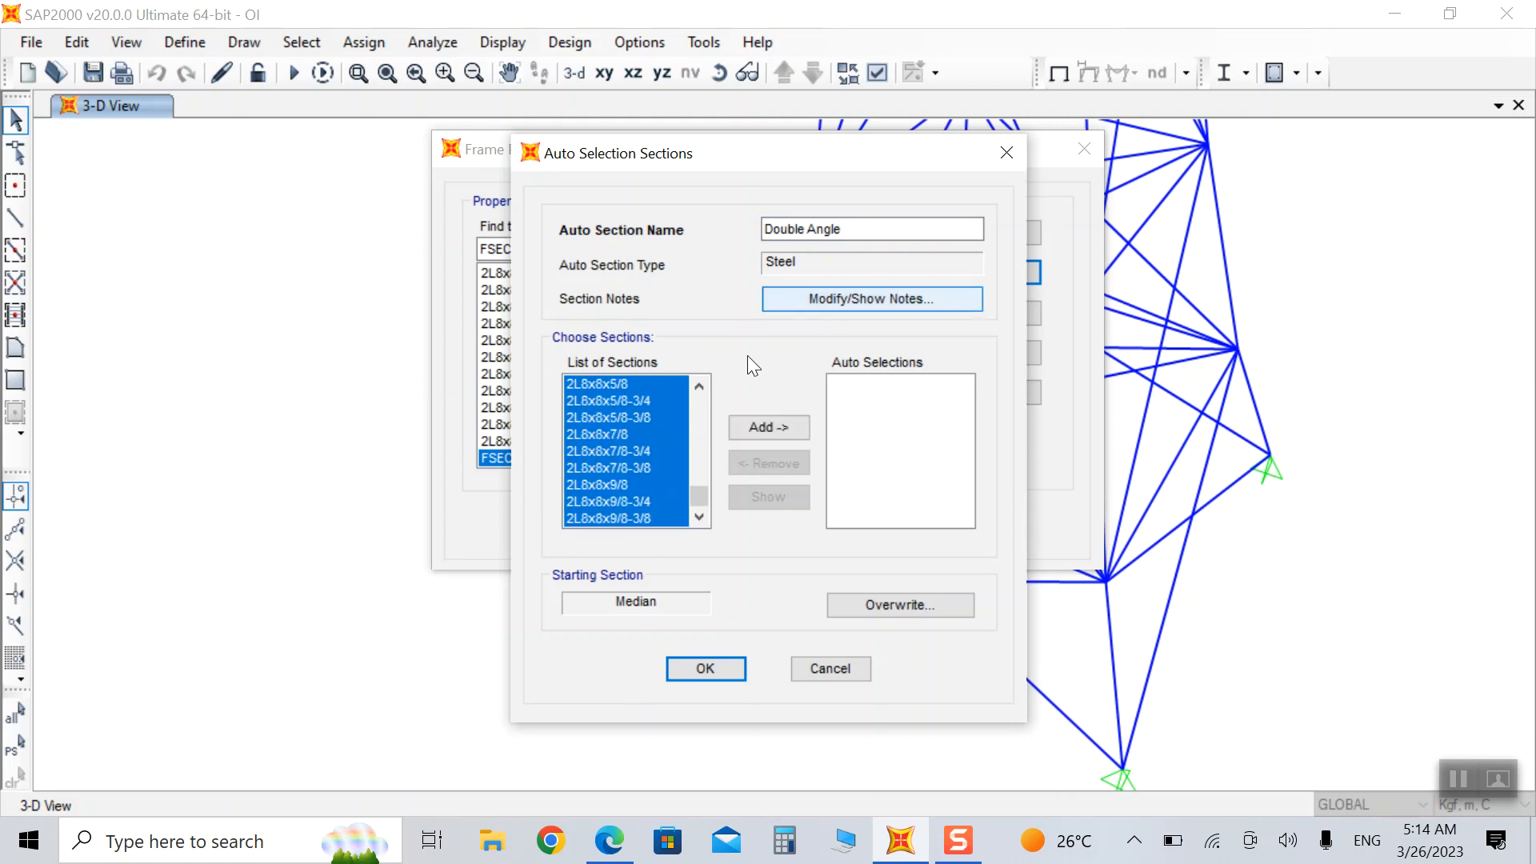
click(764, 426)
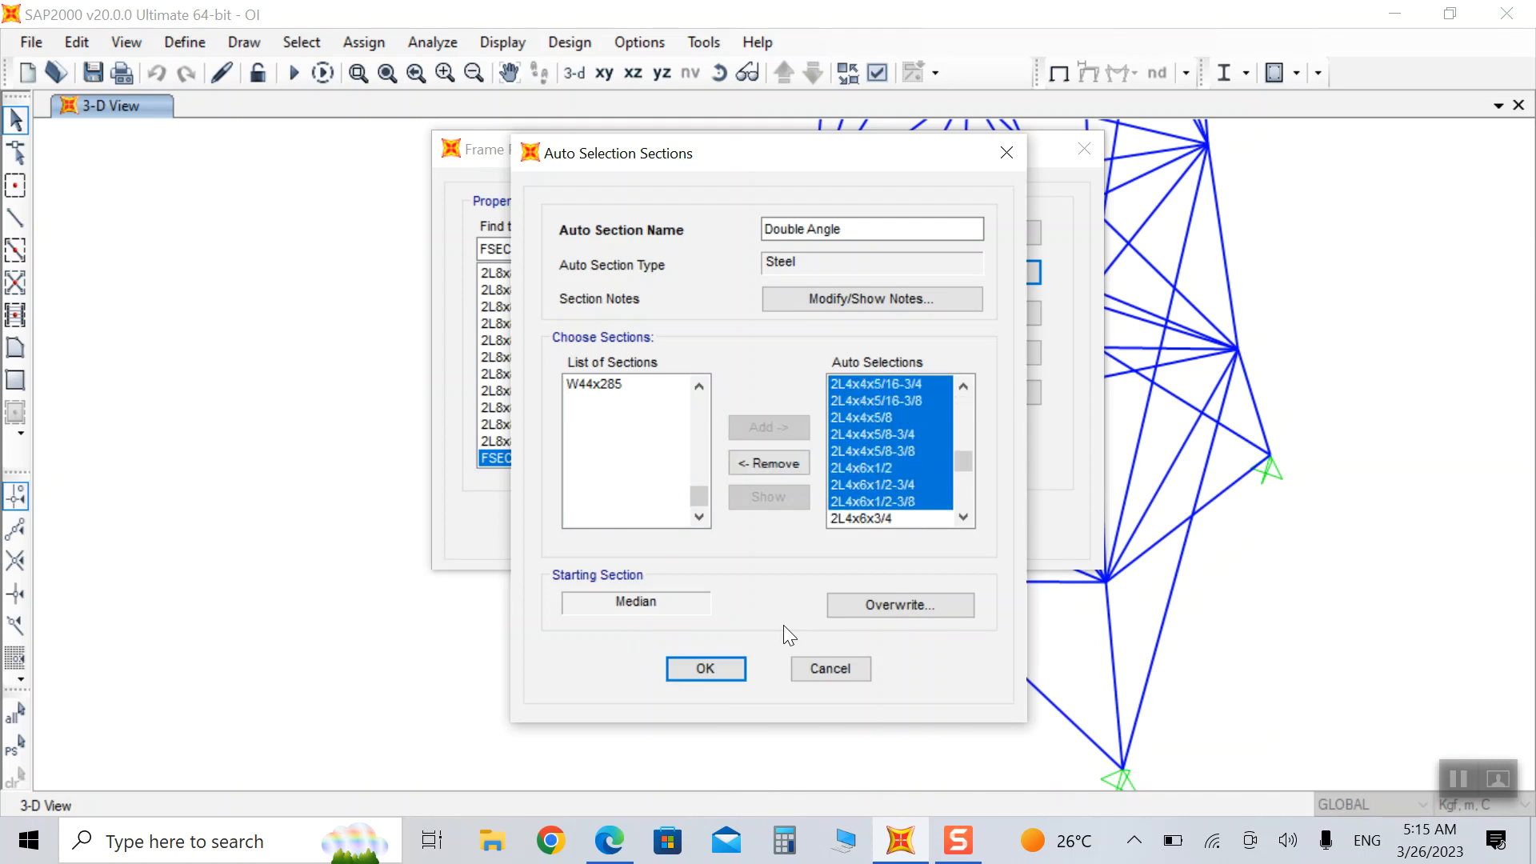
Check the remaining and chosen sections, save the Double Angle auto select list and accept the frame properties.
click(699, 491)
drag(699, 496, 699, 431)
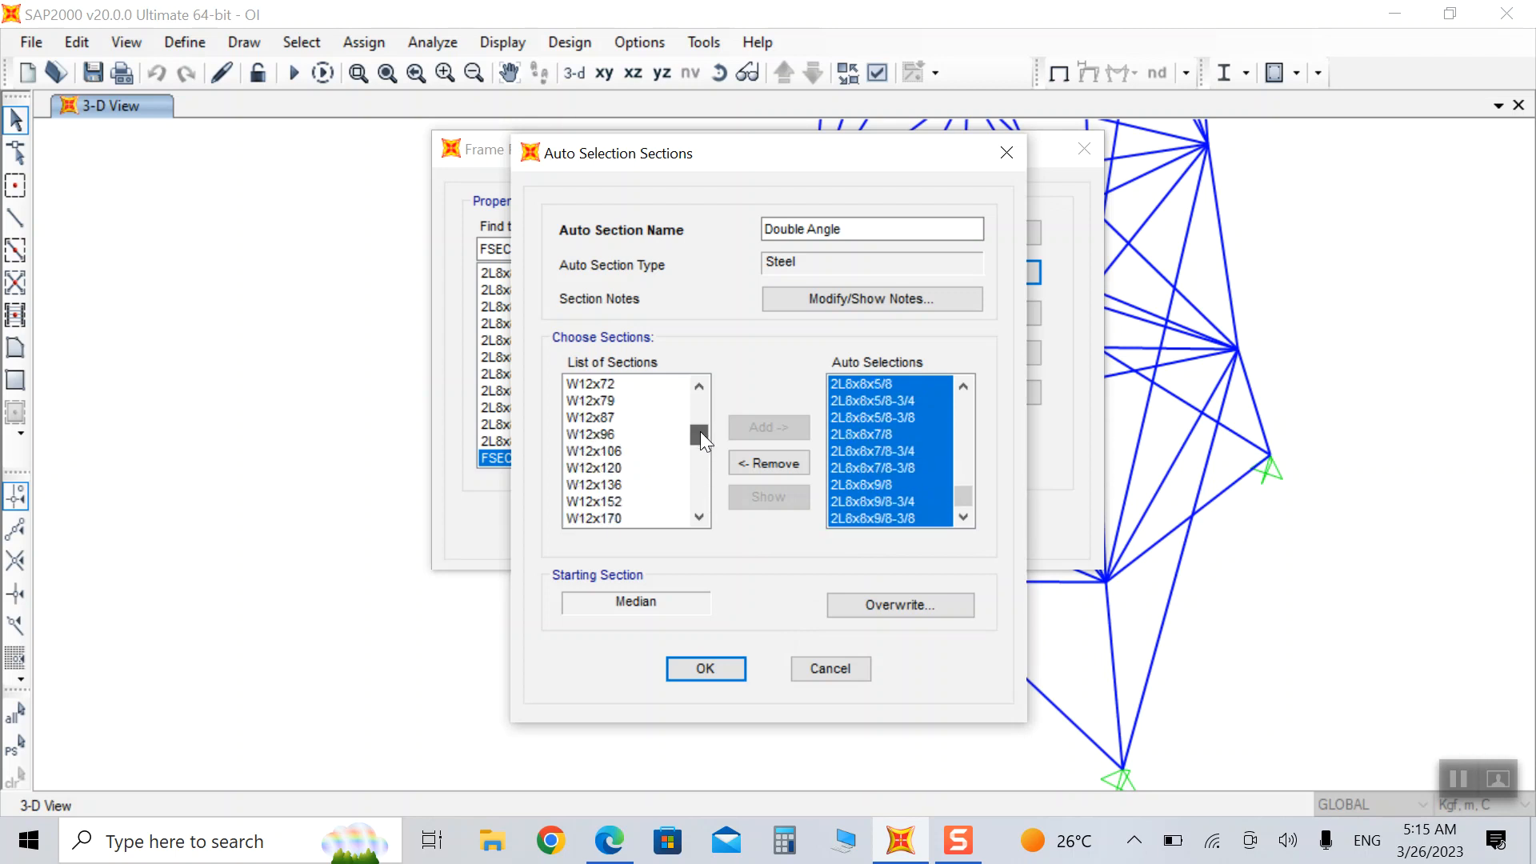
drag(960, 491, 960, 406)
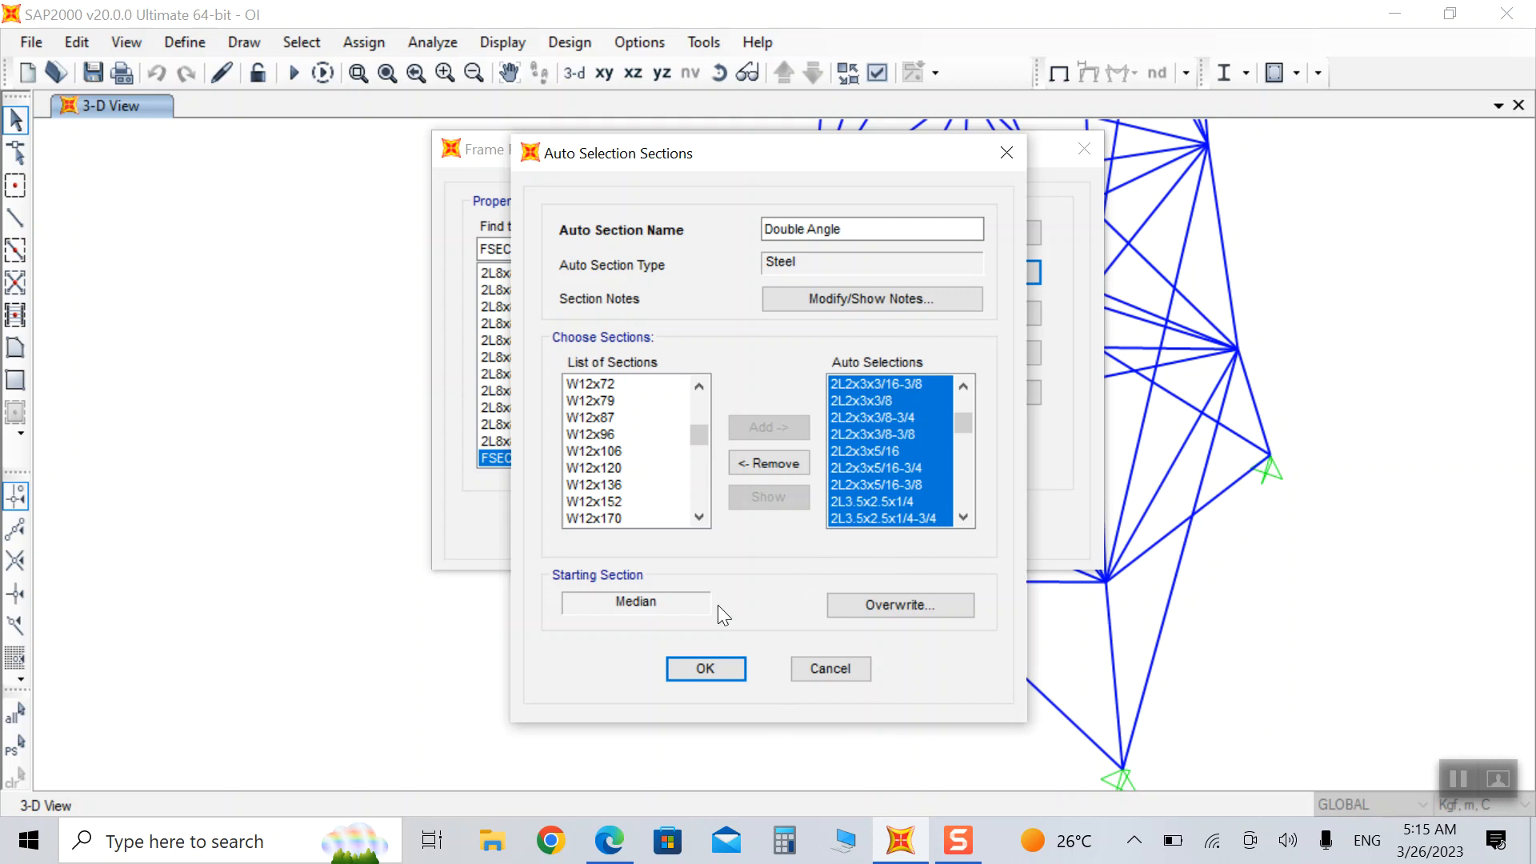
click(690, 669)
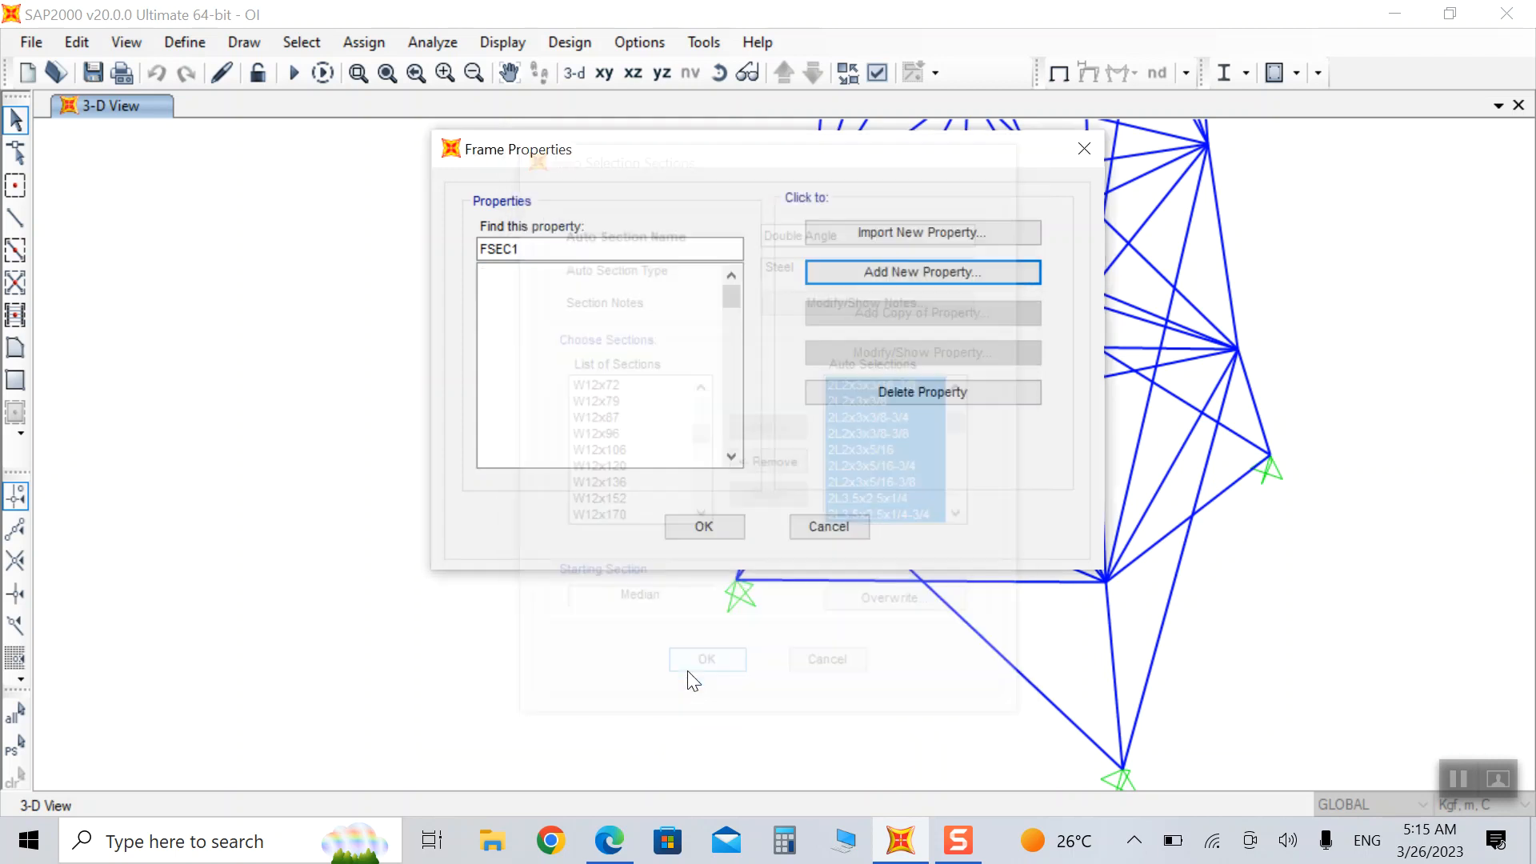
click(691, 525)
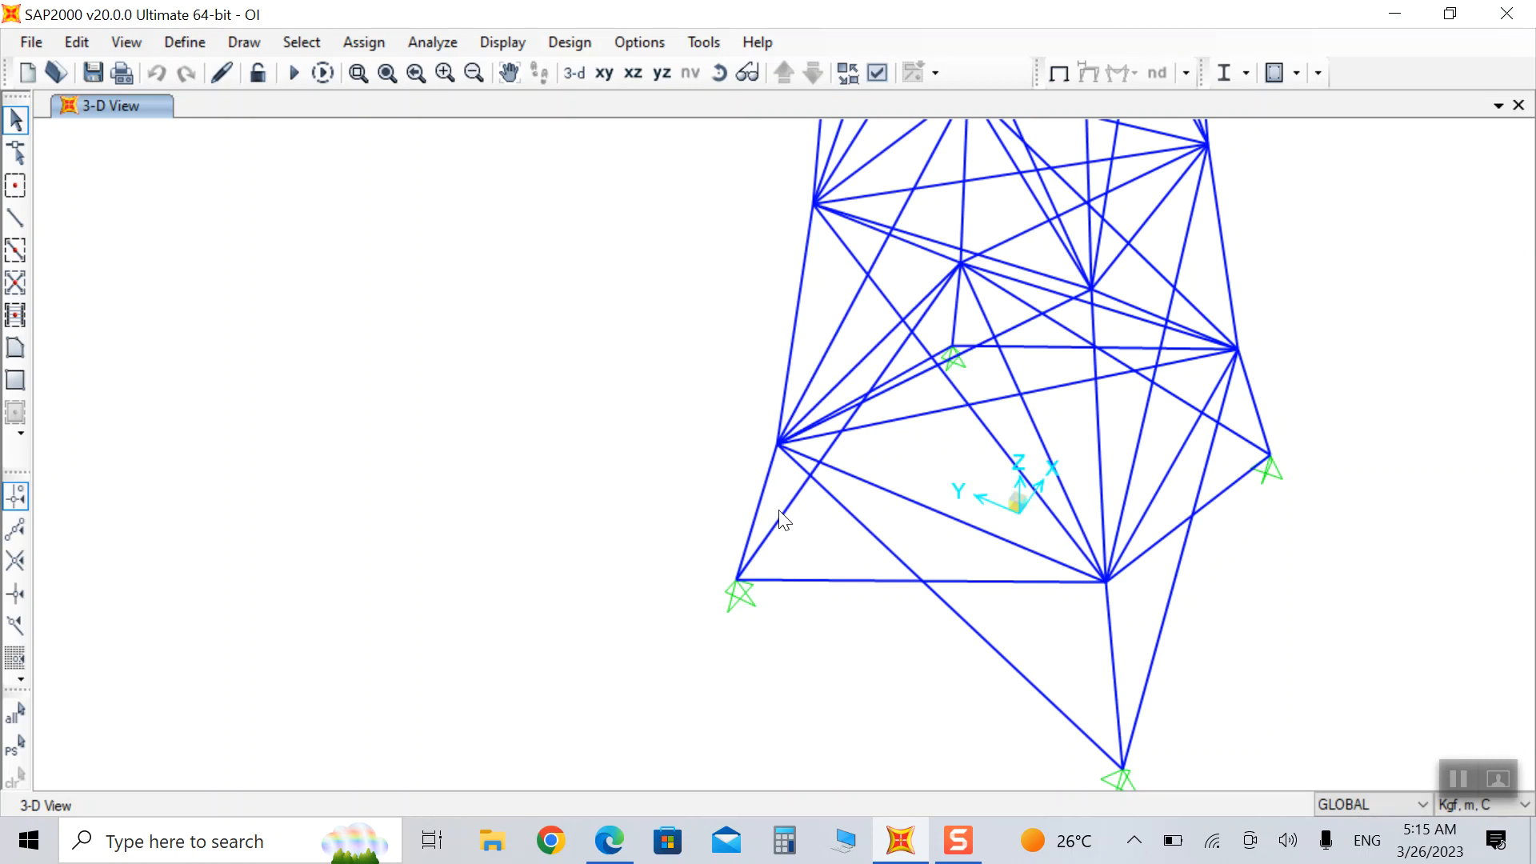
Assign the Double Angle section list to the two lowest segments of both near legs and the first-level horizontal member joining those legs.
click(758, 507)
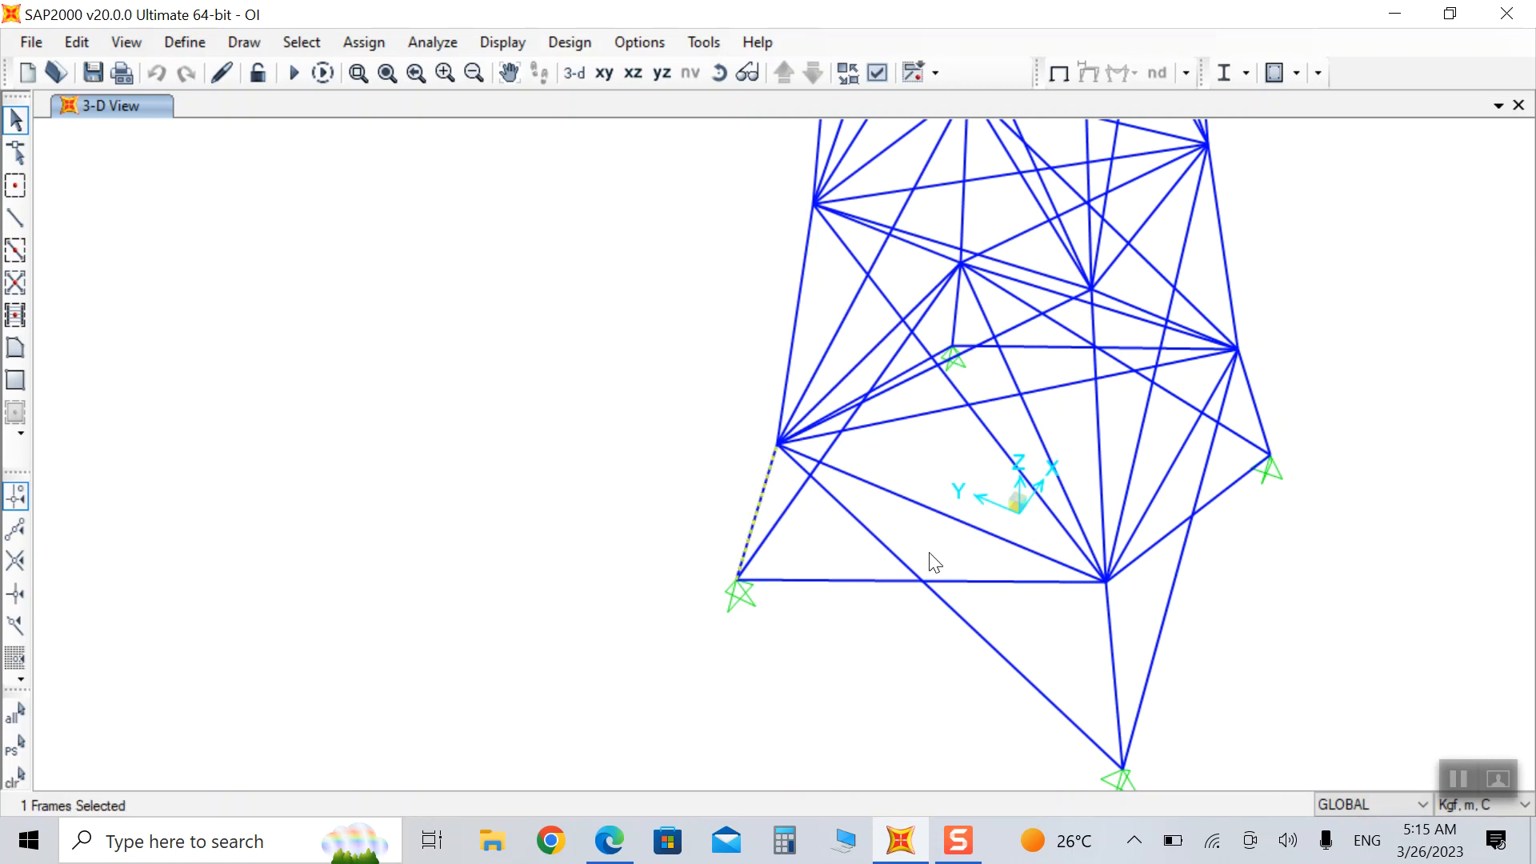
scroll(1059, 610, down, 5)
scroll(976, 607, up, 4)
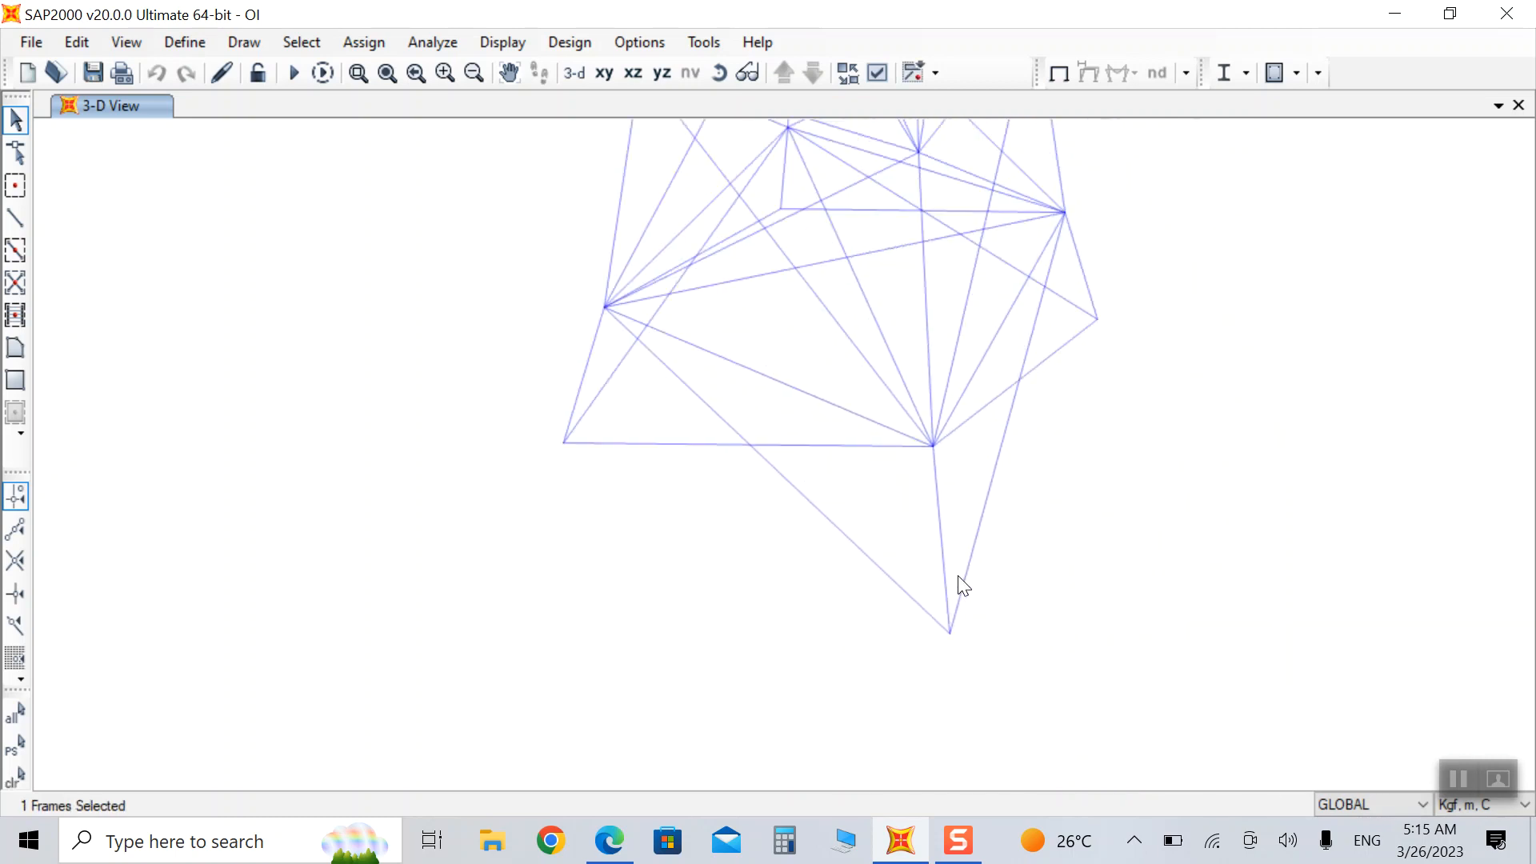
click(943, 550)
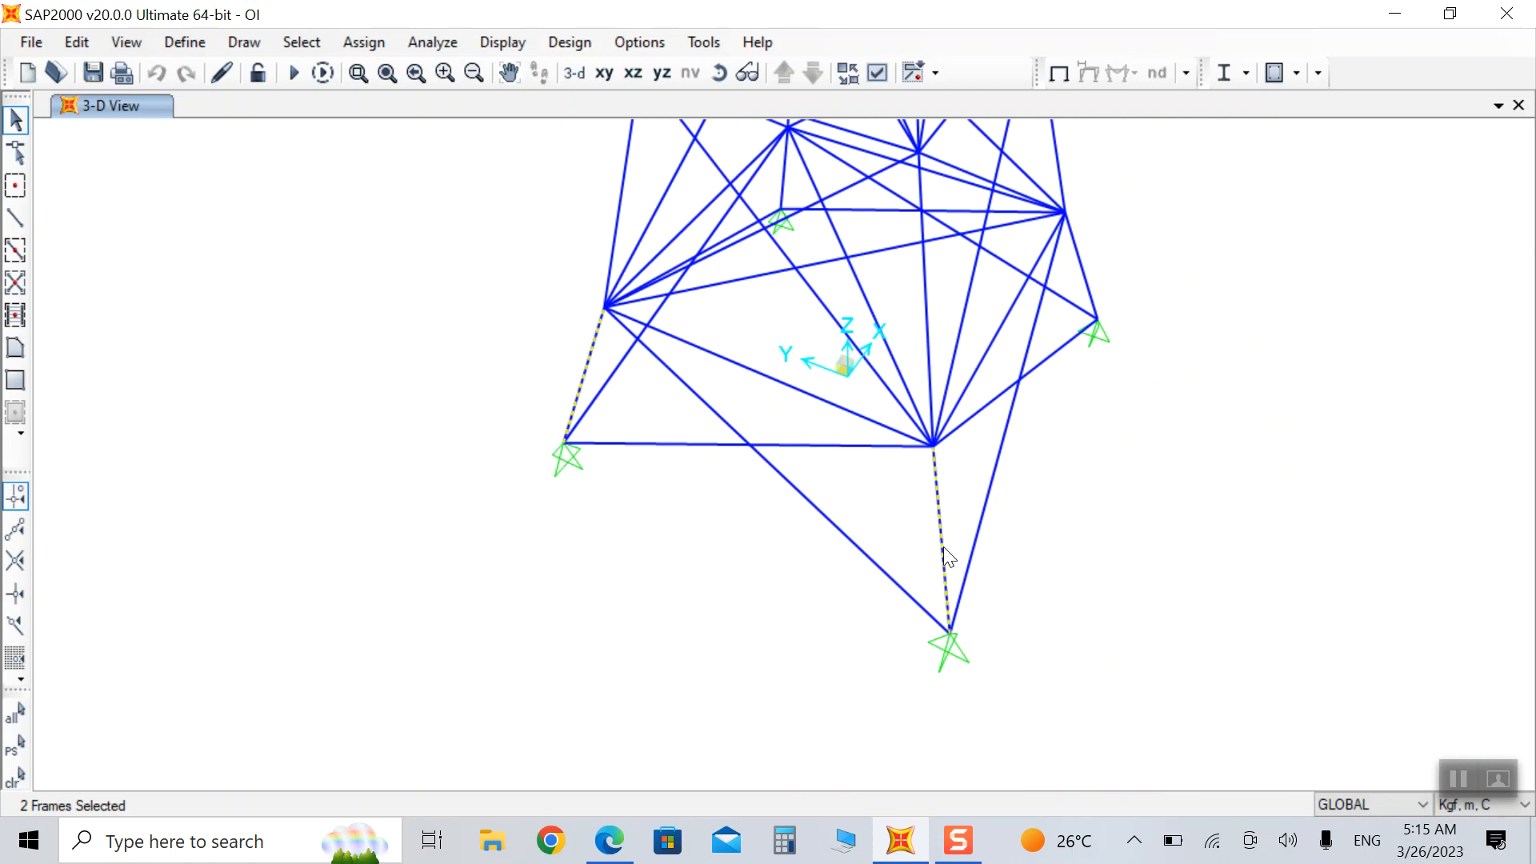
click(750, 370)
click(926, 324)
scroll(862, 511, down, 2)
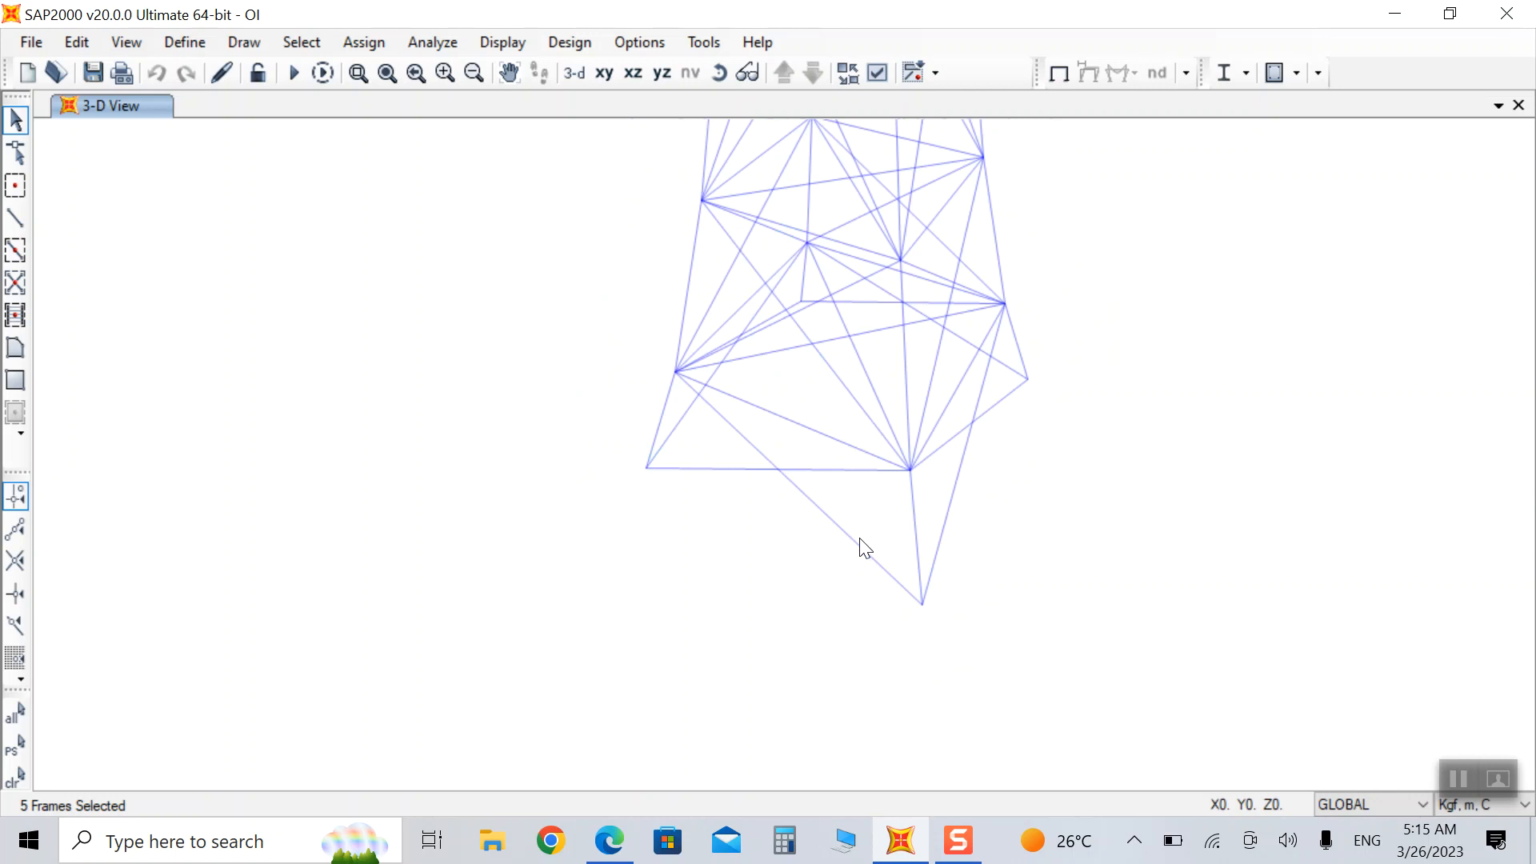
scroll(878, 400, up, 2)
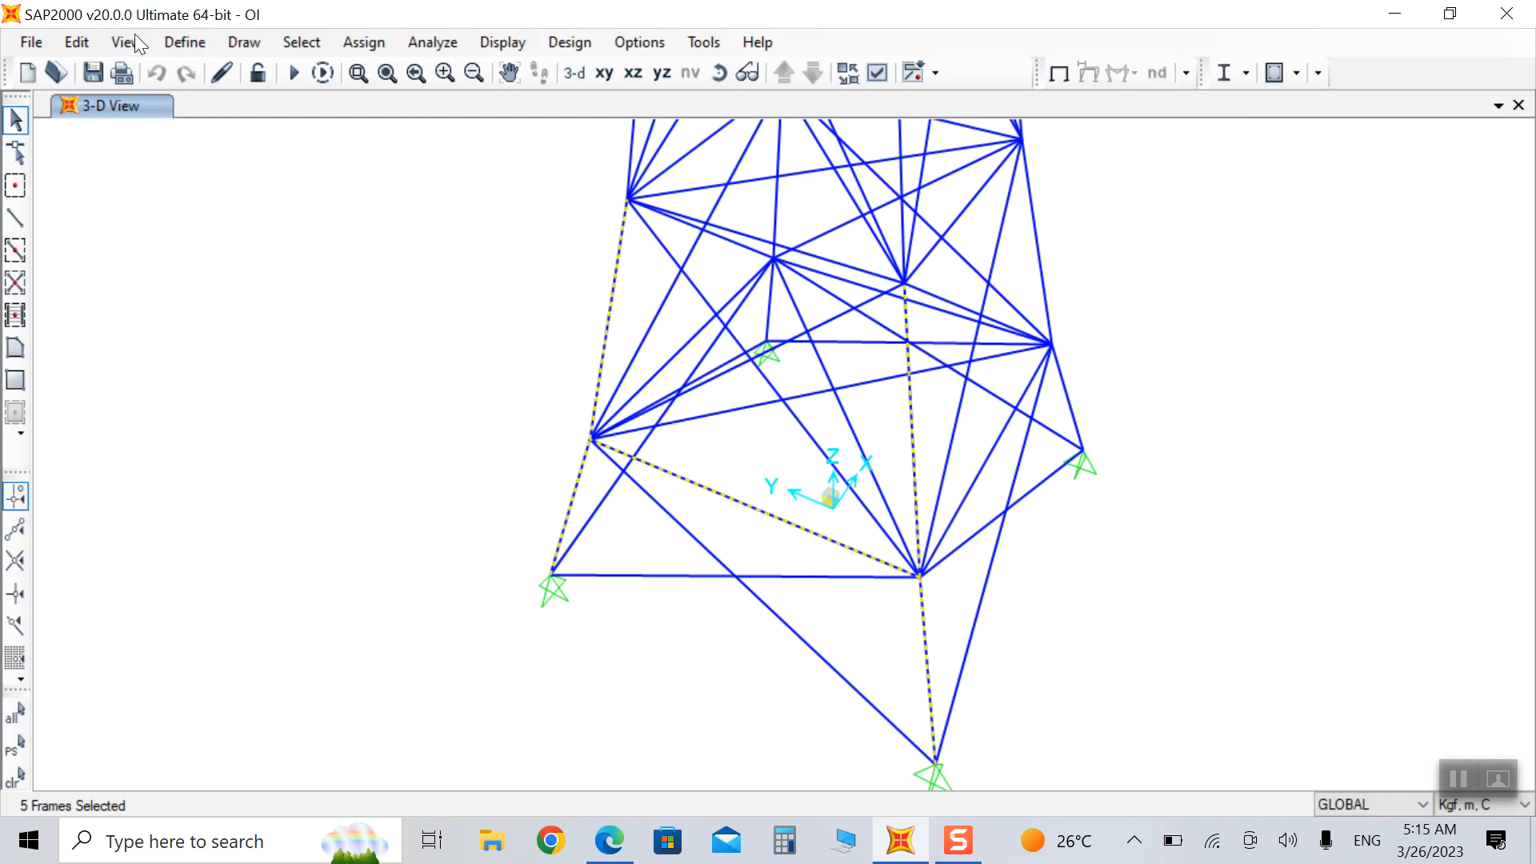
click(364, 42)
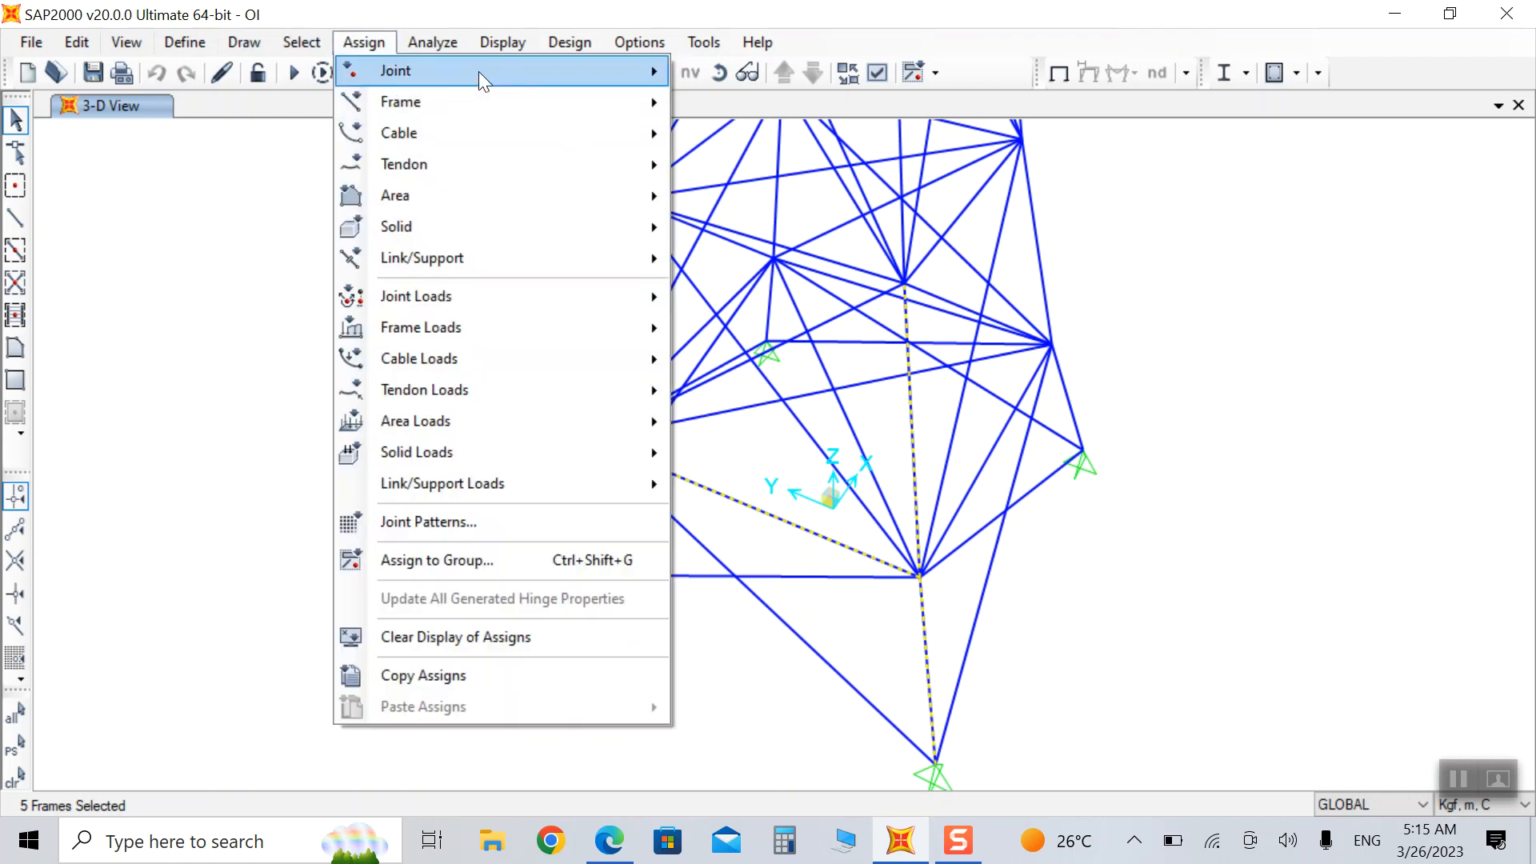
mouse_move(482, 74)
mouse_move(559, 103)
click(700, 103)
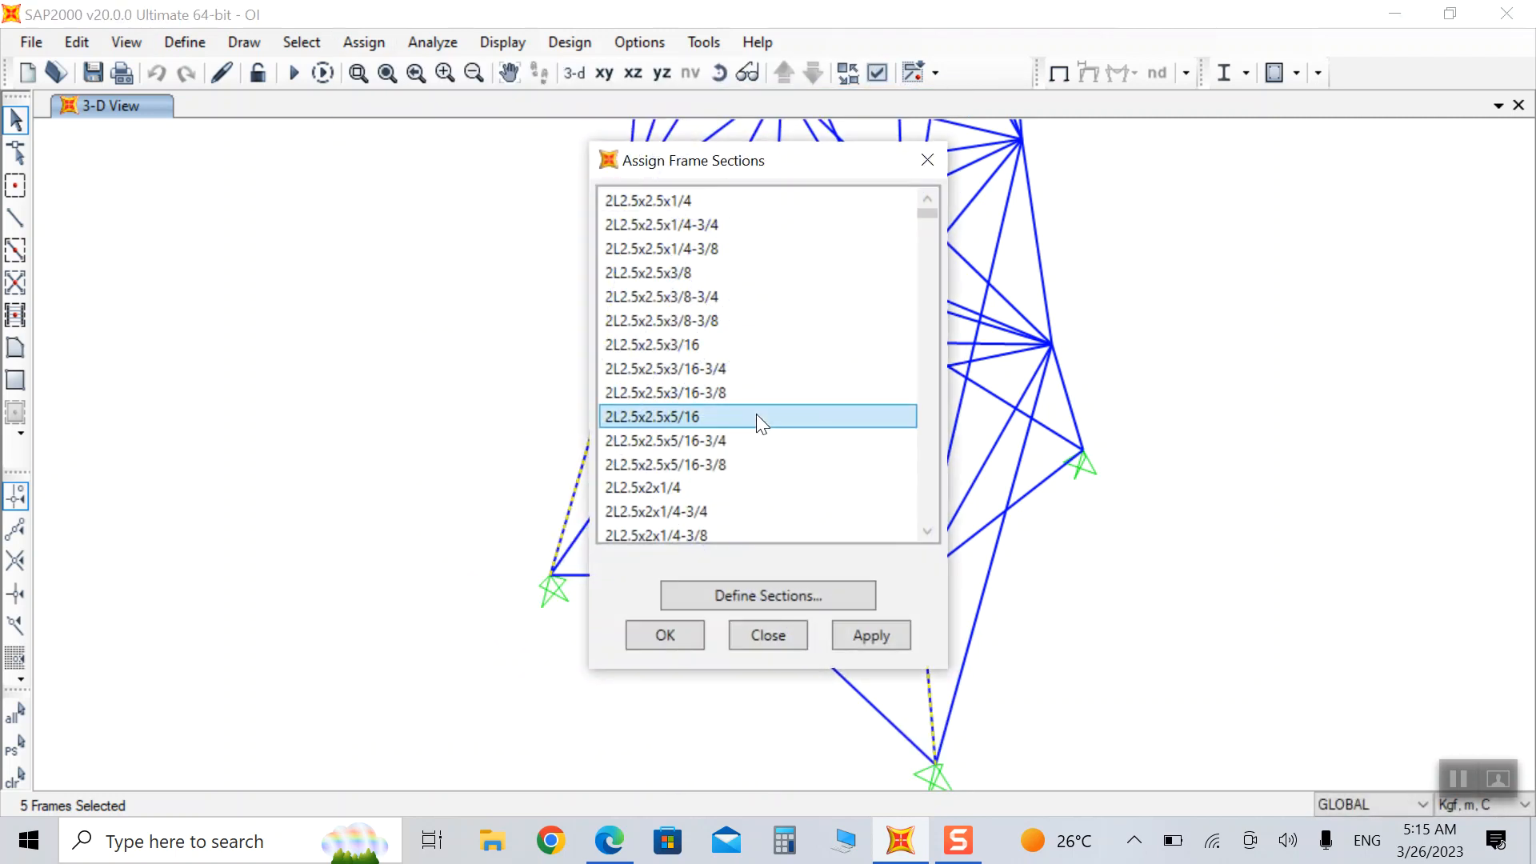
key(d)
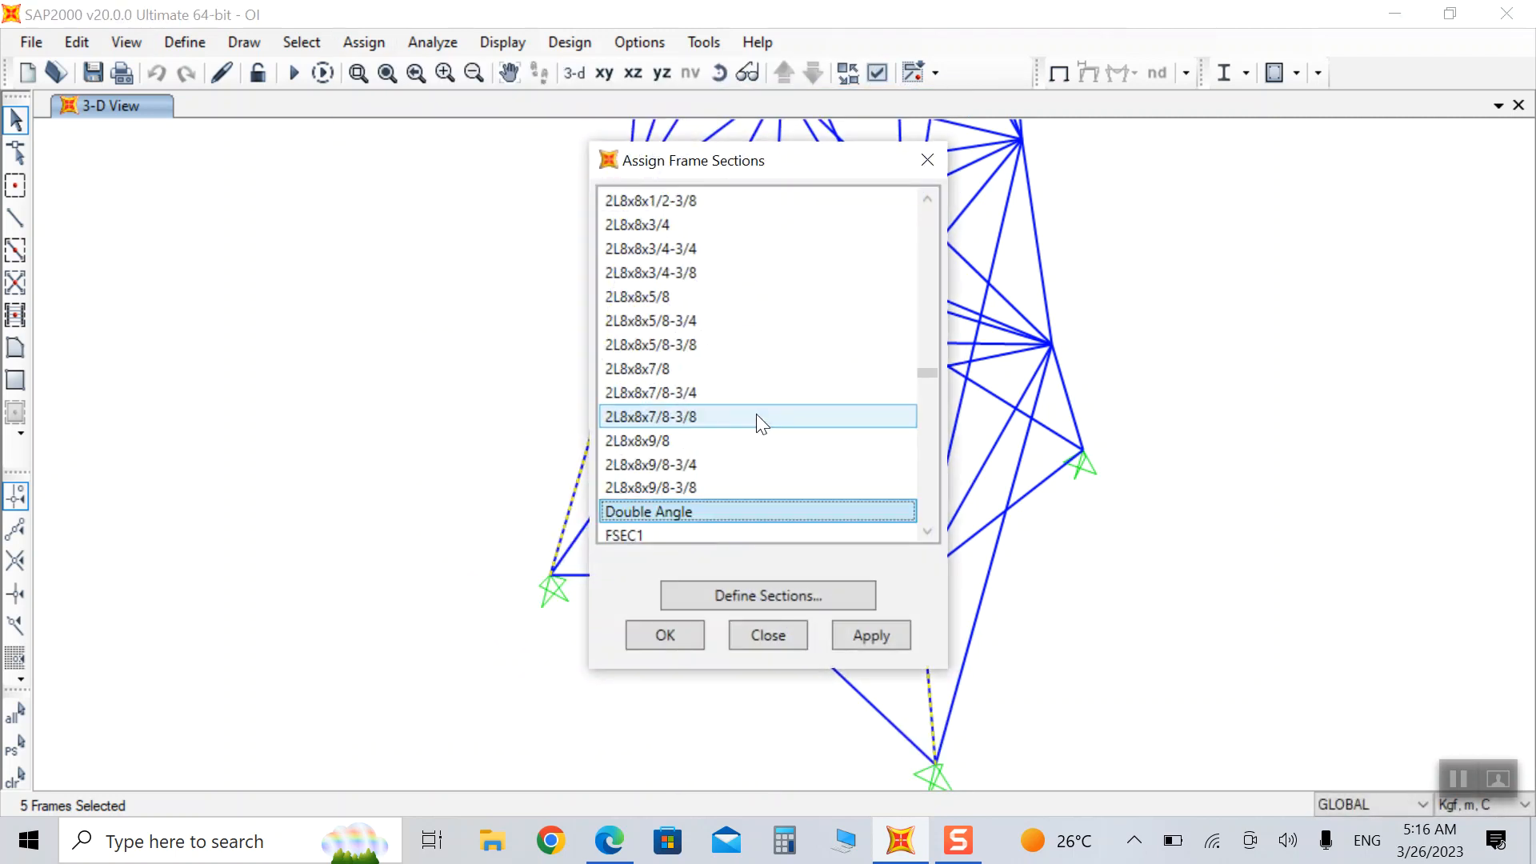
click(887, 636)
click(659, 632)
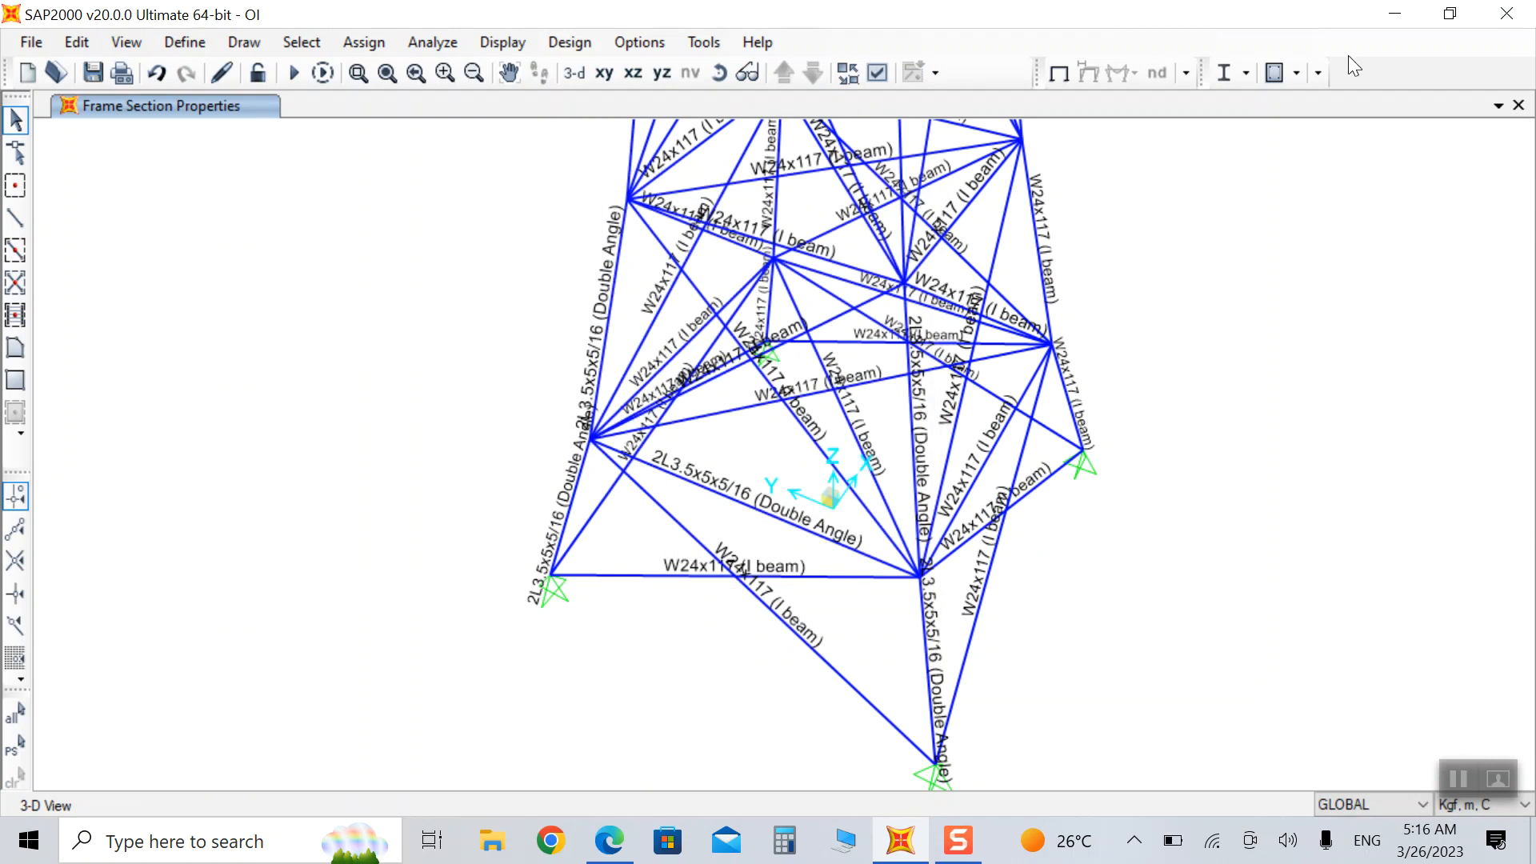
Run the analysis for the DEAD and Live load cases.
click(292, 75)
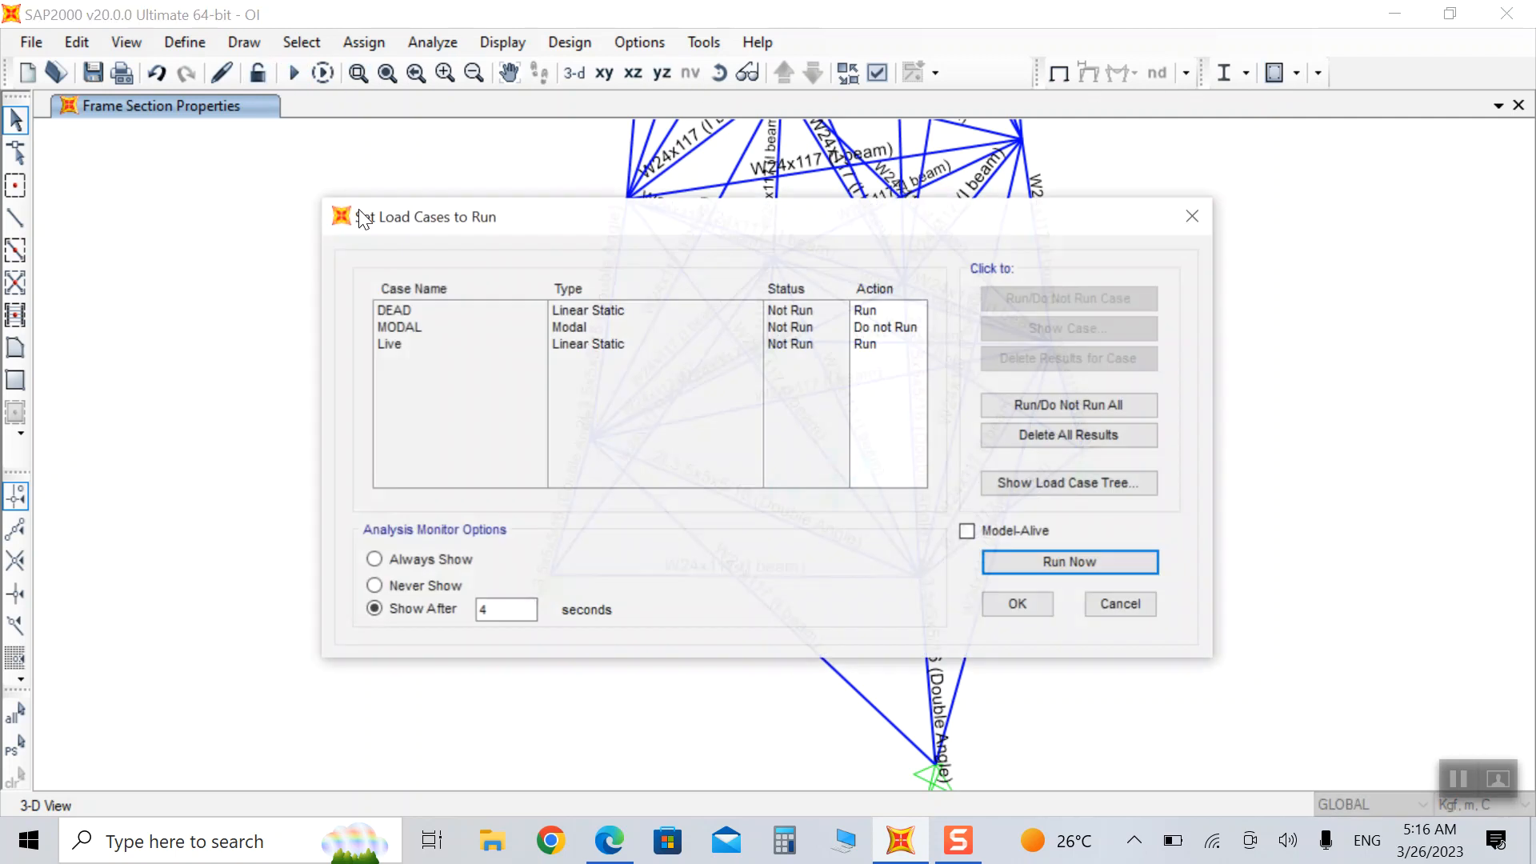
click(1057, 564)
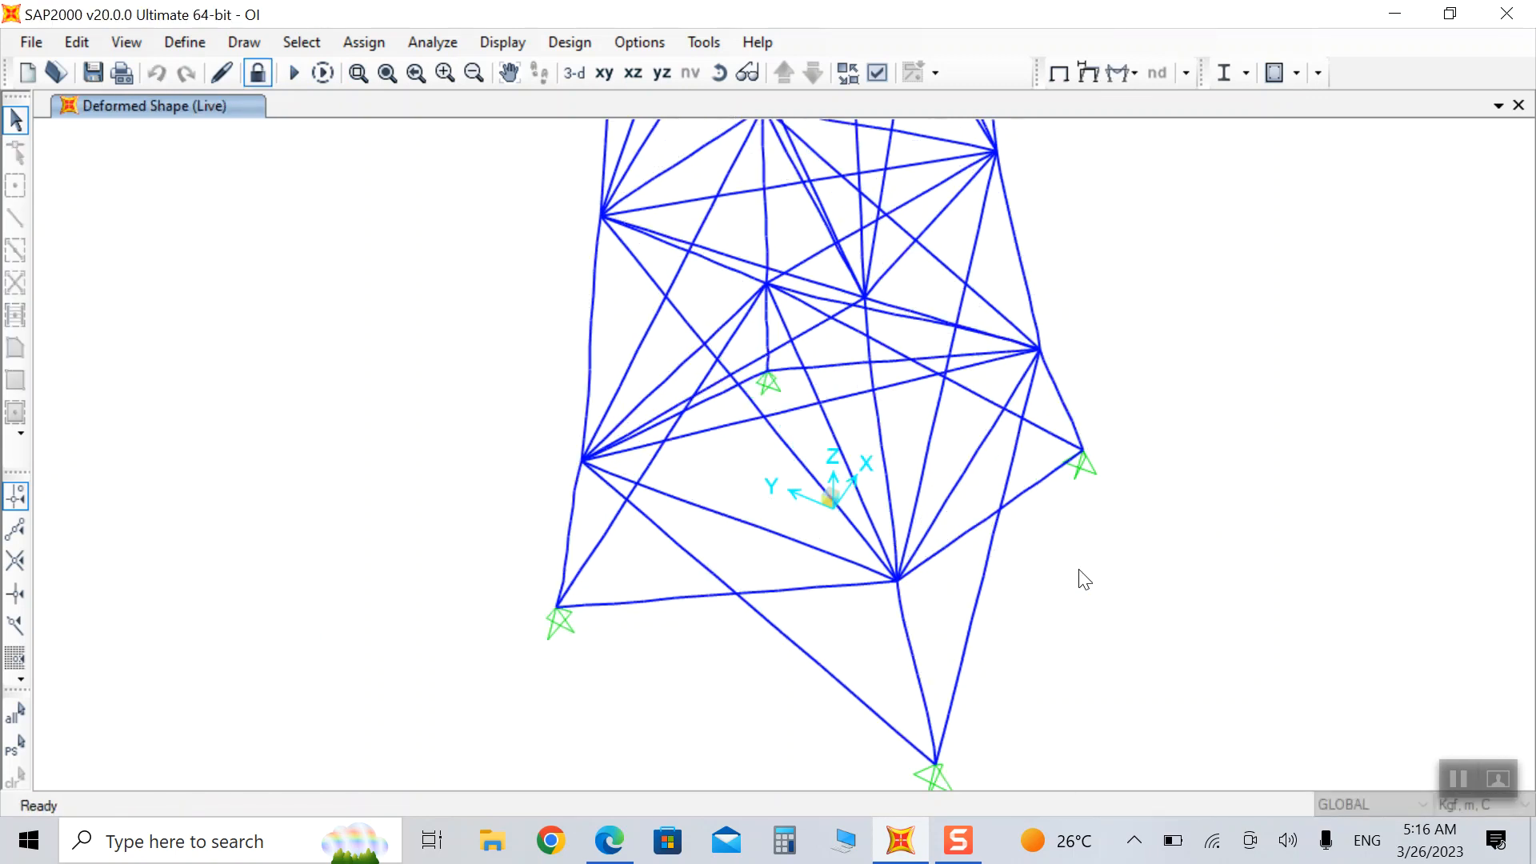
Run the steel design of the tower and examine the designed sections and stress-ratio colours from base to top.
click(1227, 79)
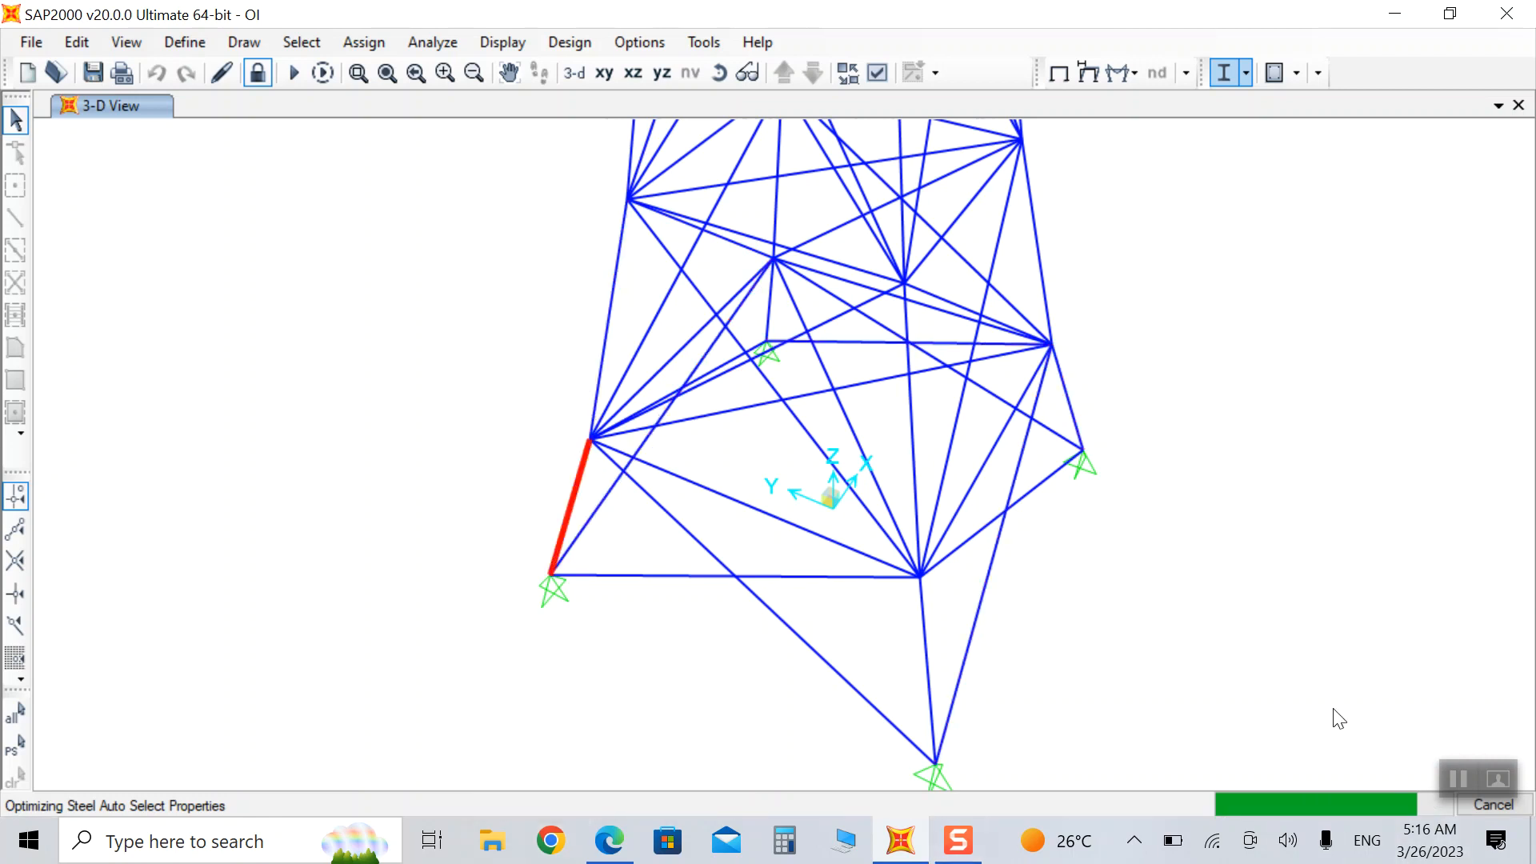
scroll(649, 630, down, 3)
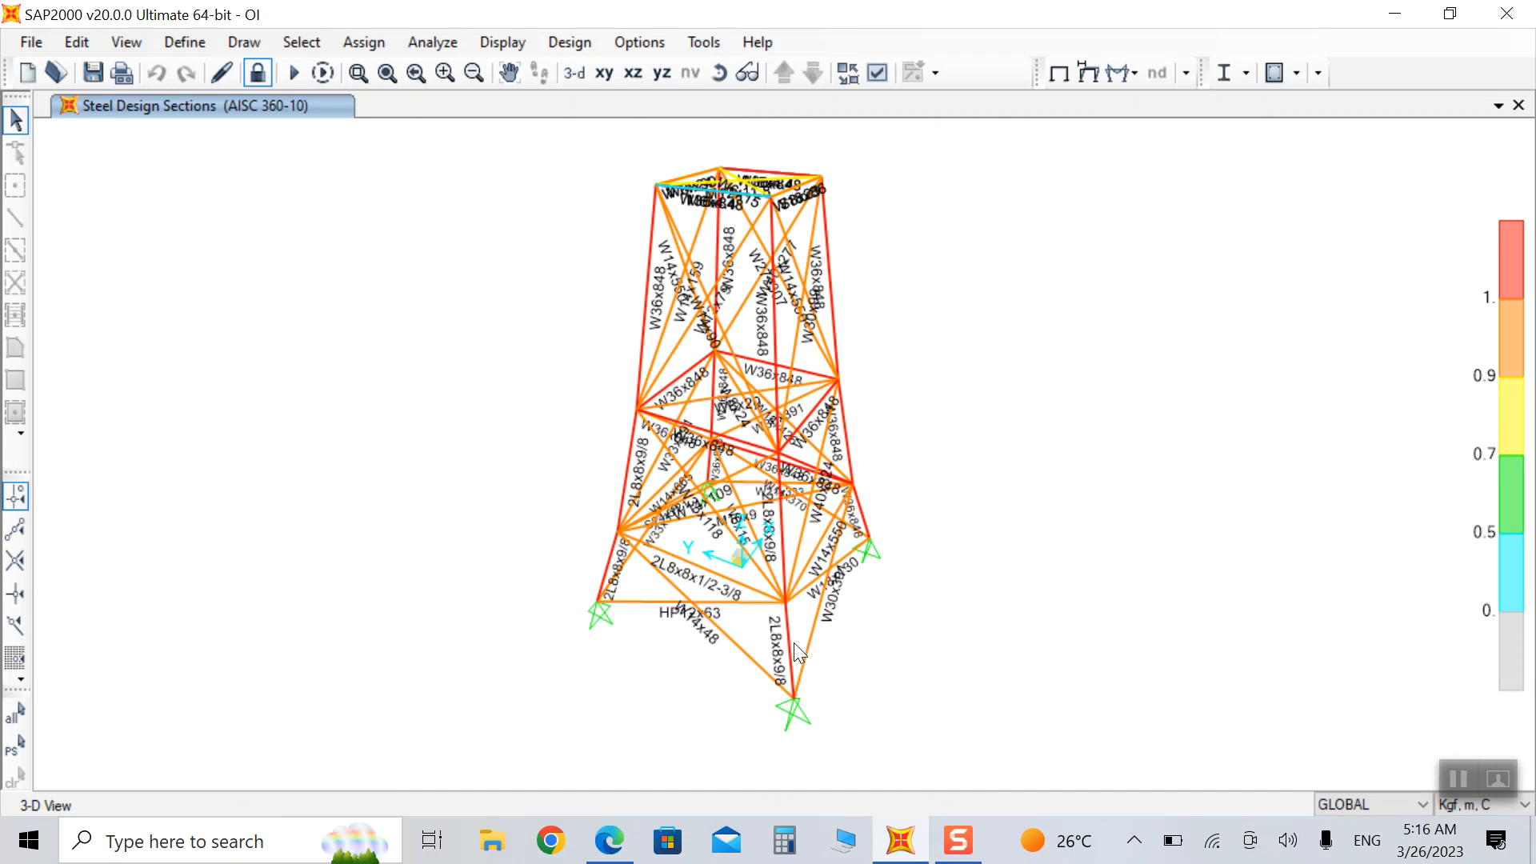
scroll(600, 574, up, 2)
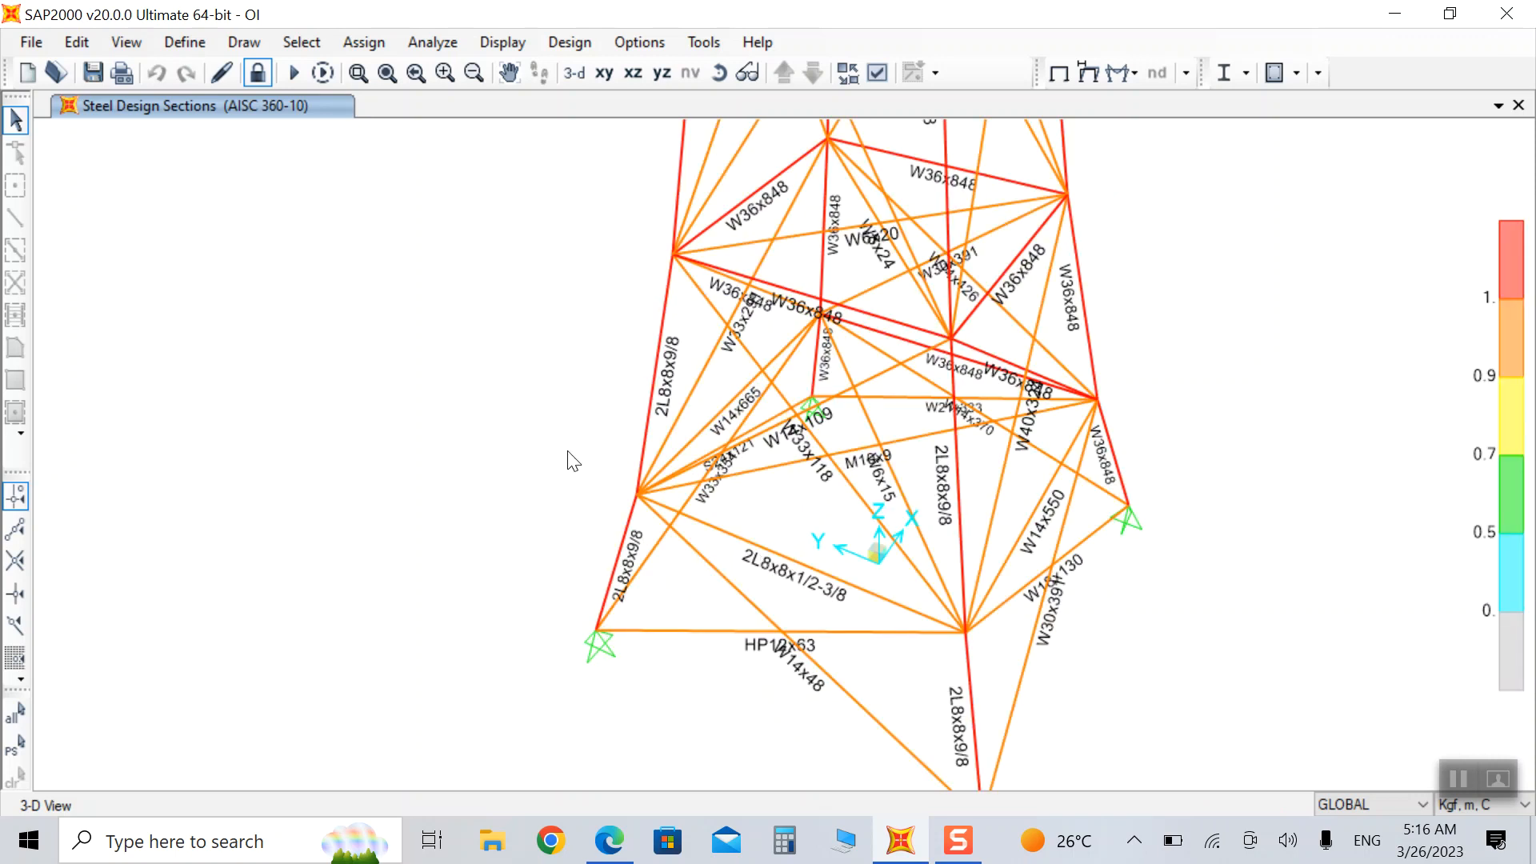
scroll(849, 518, down, 3)
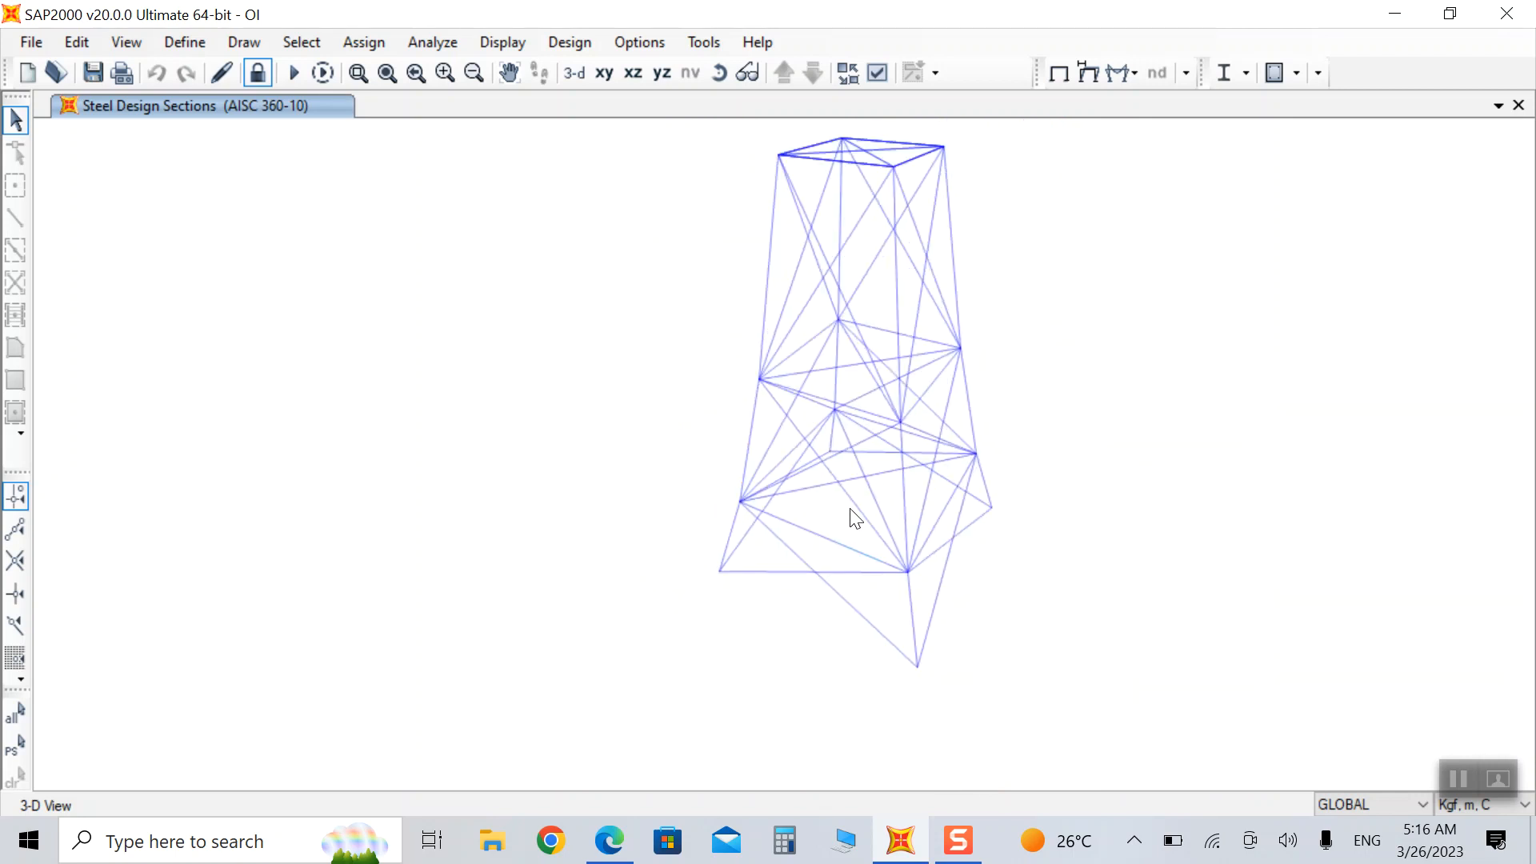
scroll(877, 202, up, 4)
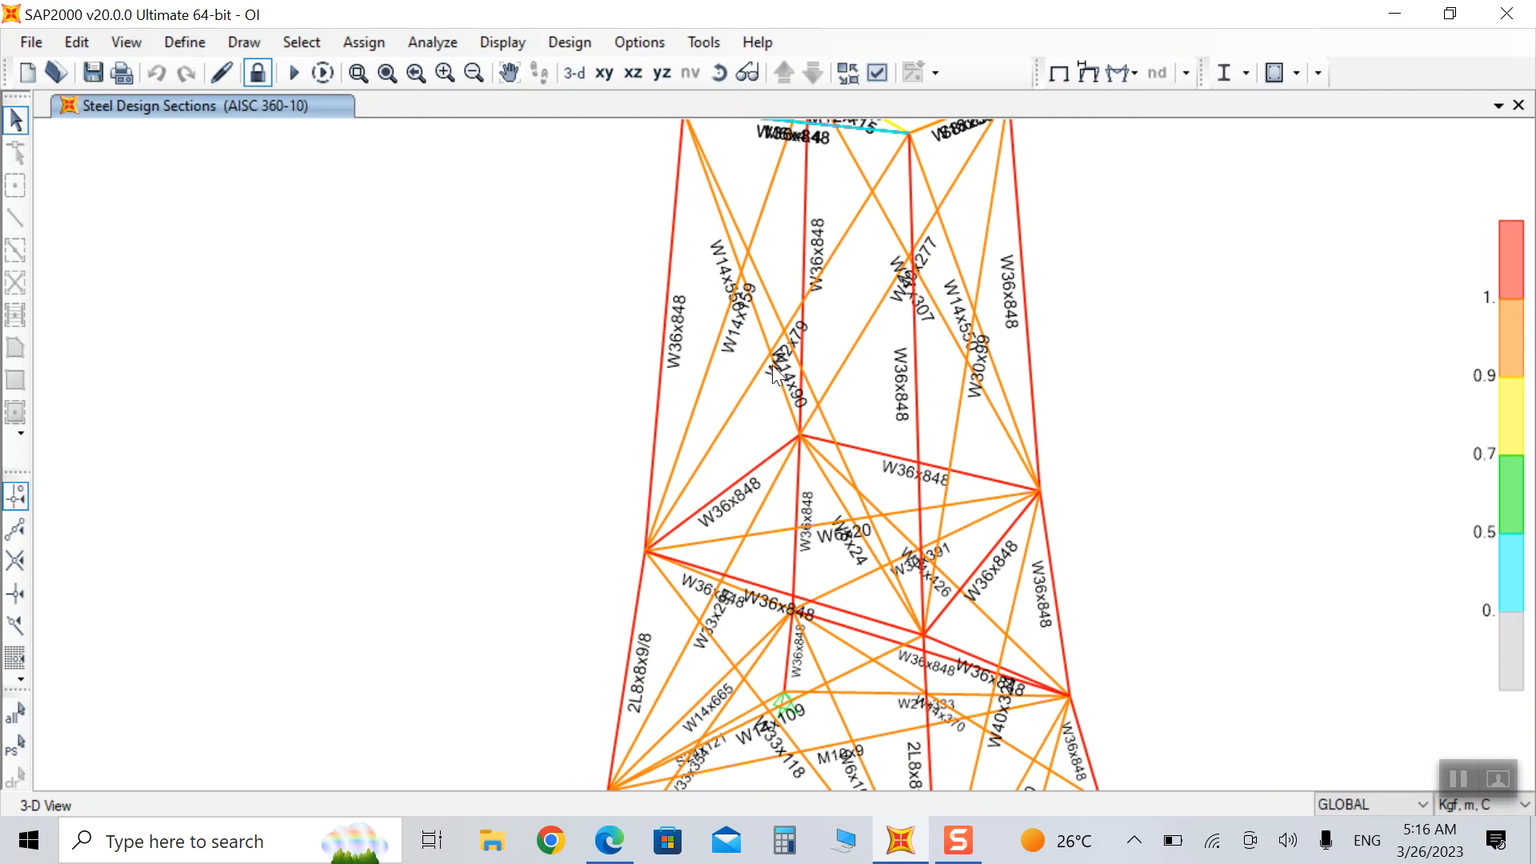
scroll(773, 372, down, 3)
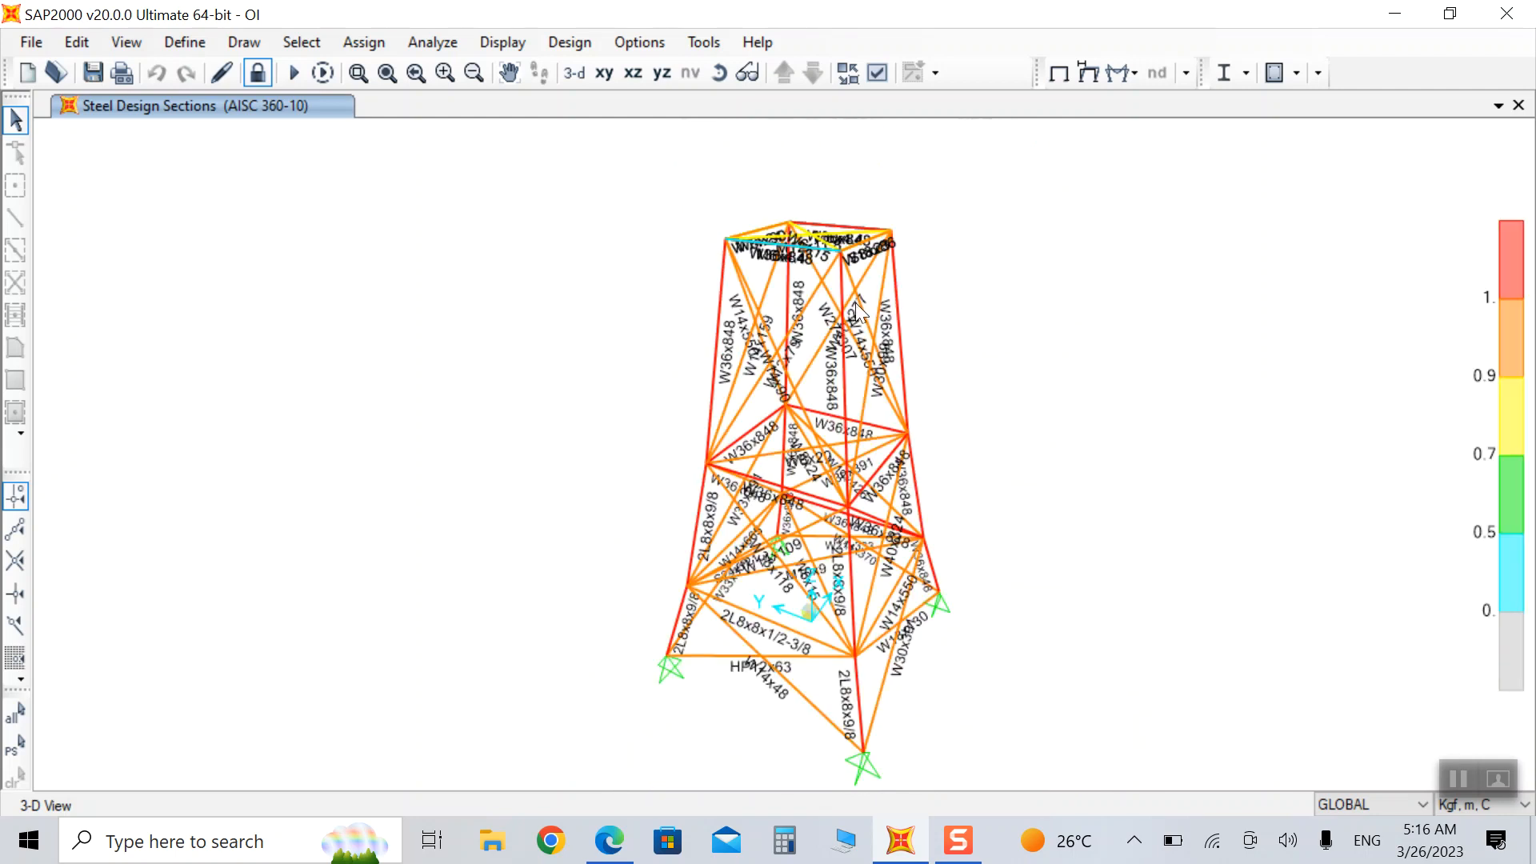
scroll(703, 343, up, 3)
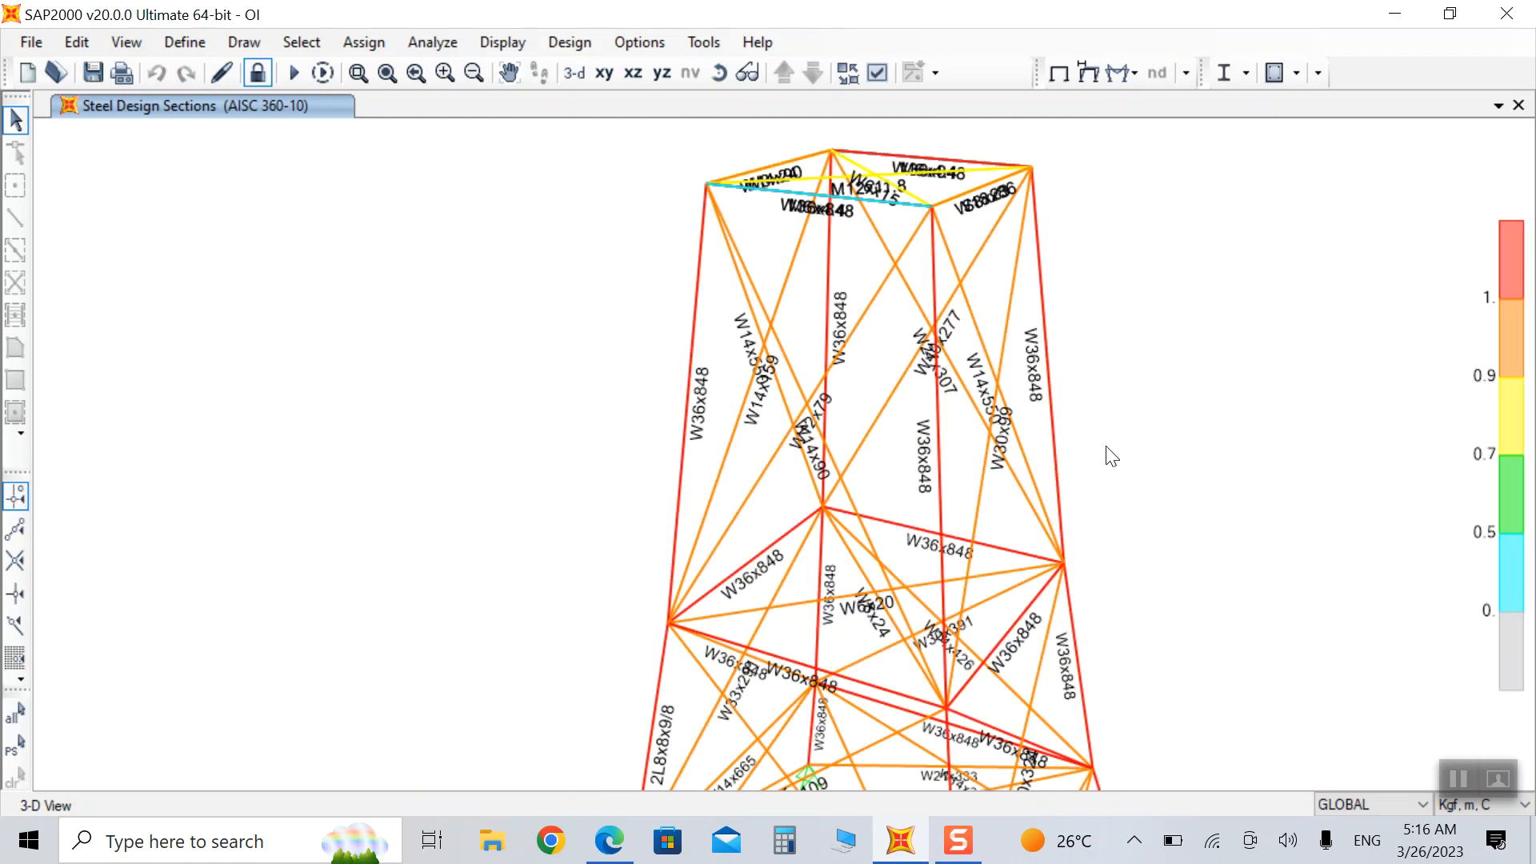
scroll(899, 373, down, 3)
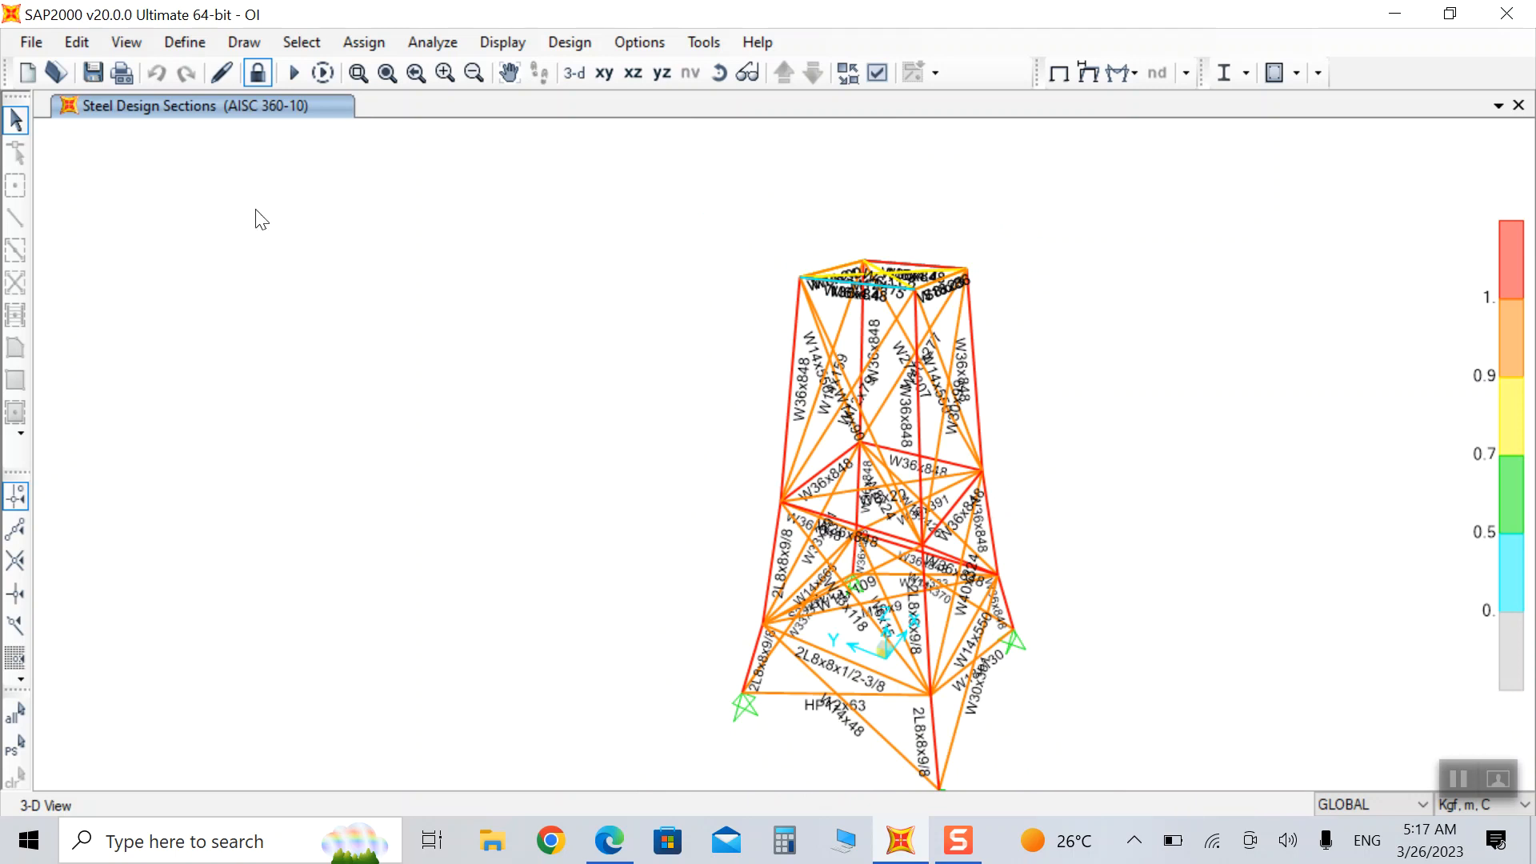
Unlock the model and accept deleting its analysis results.
click(249, 75)
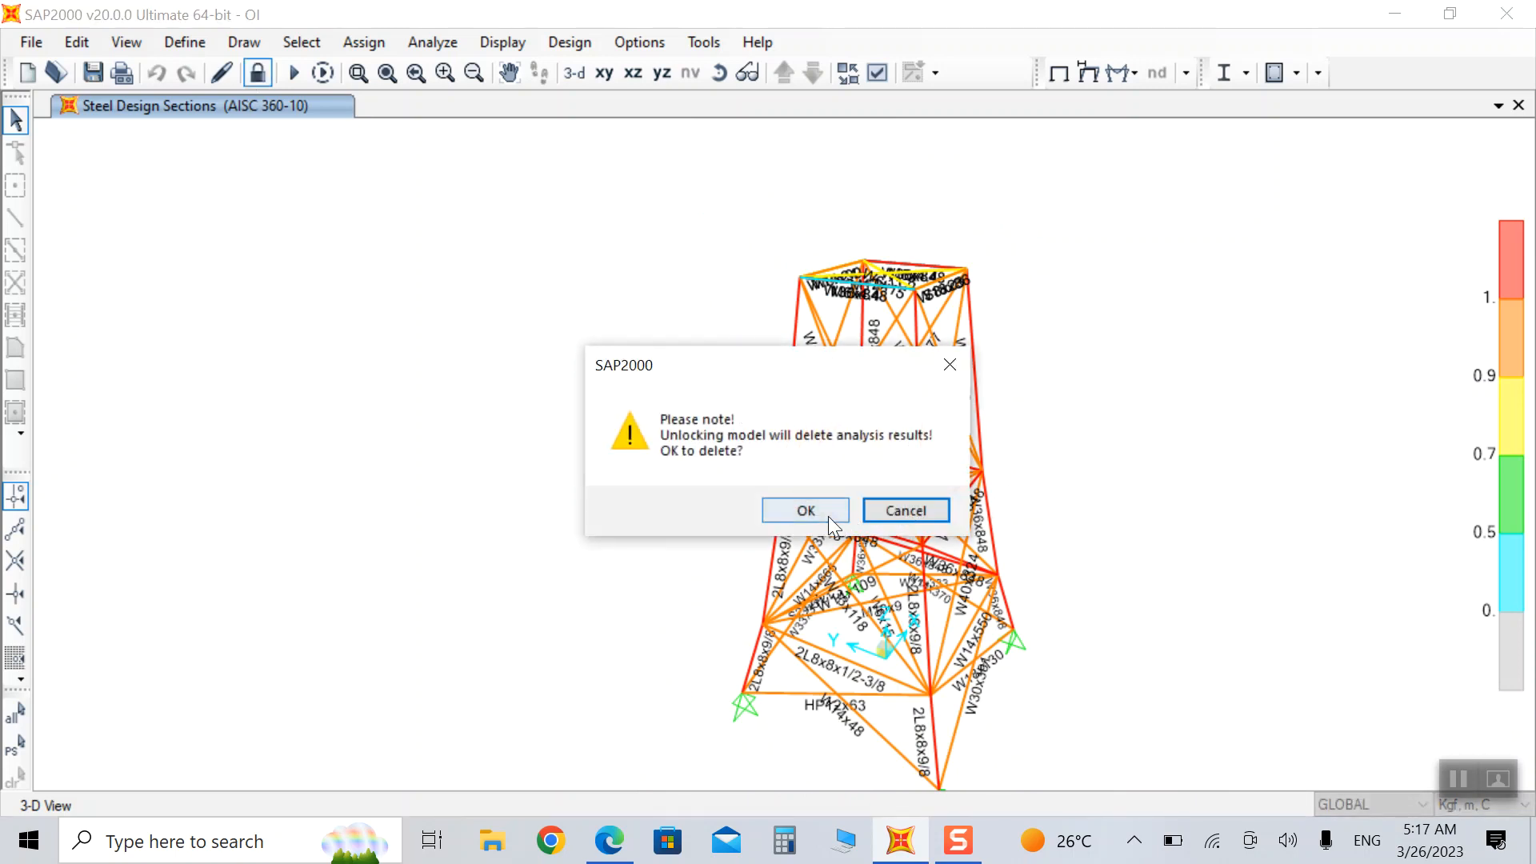
click(828, 516)
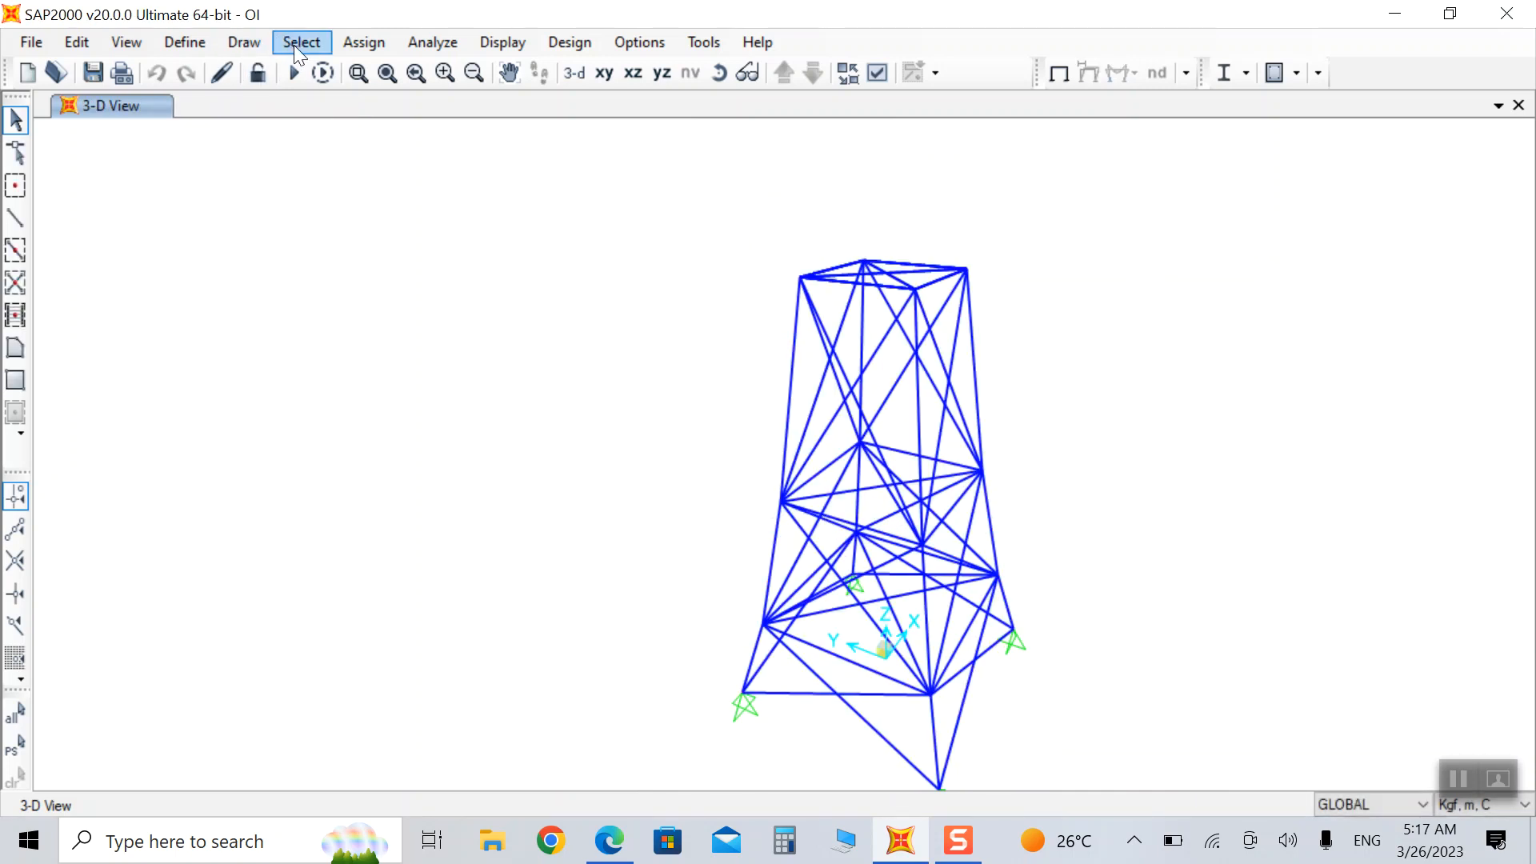
click(364, 41)
mouse_move(445, 114)
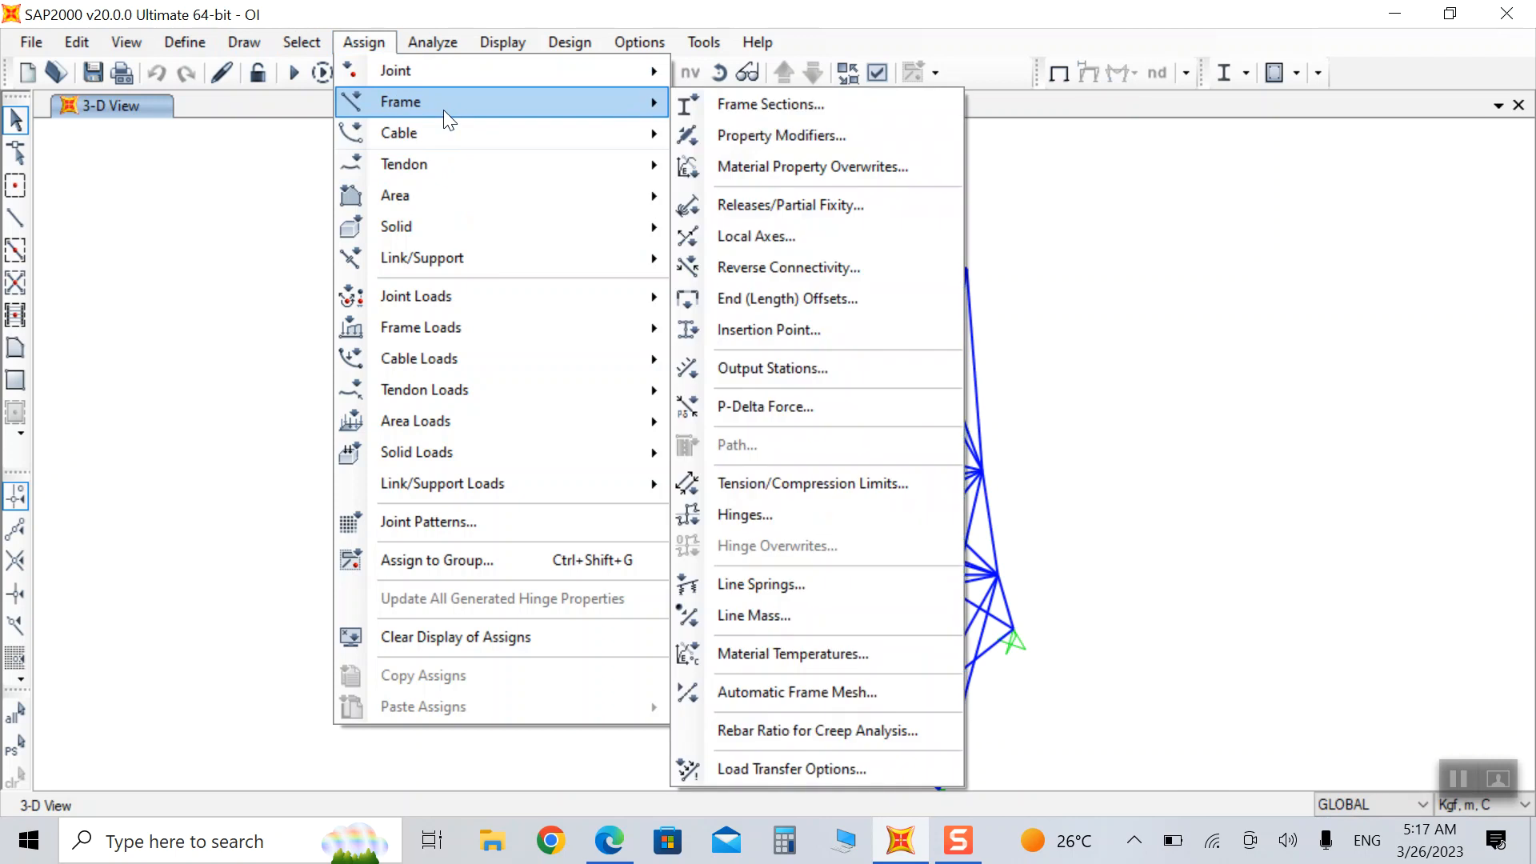
click(249, 237)
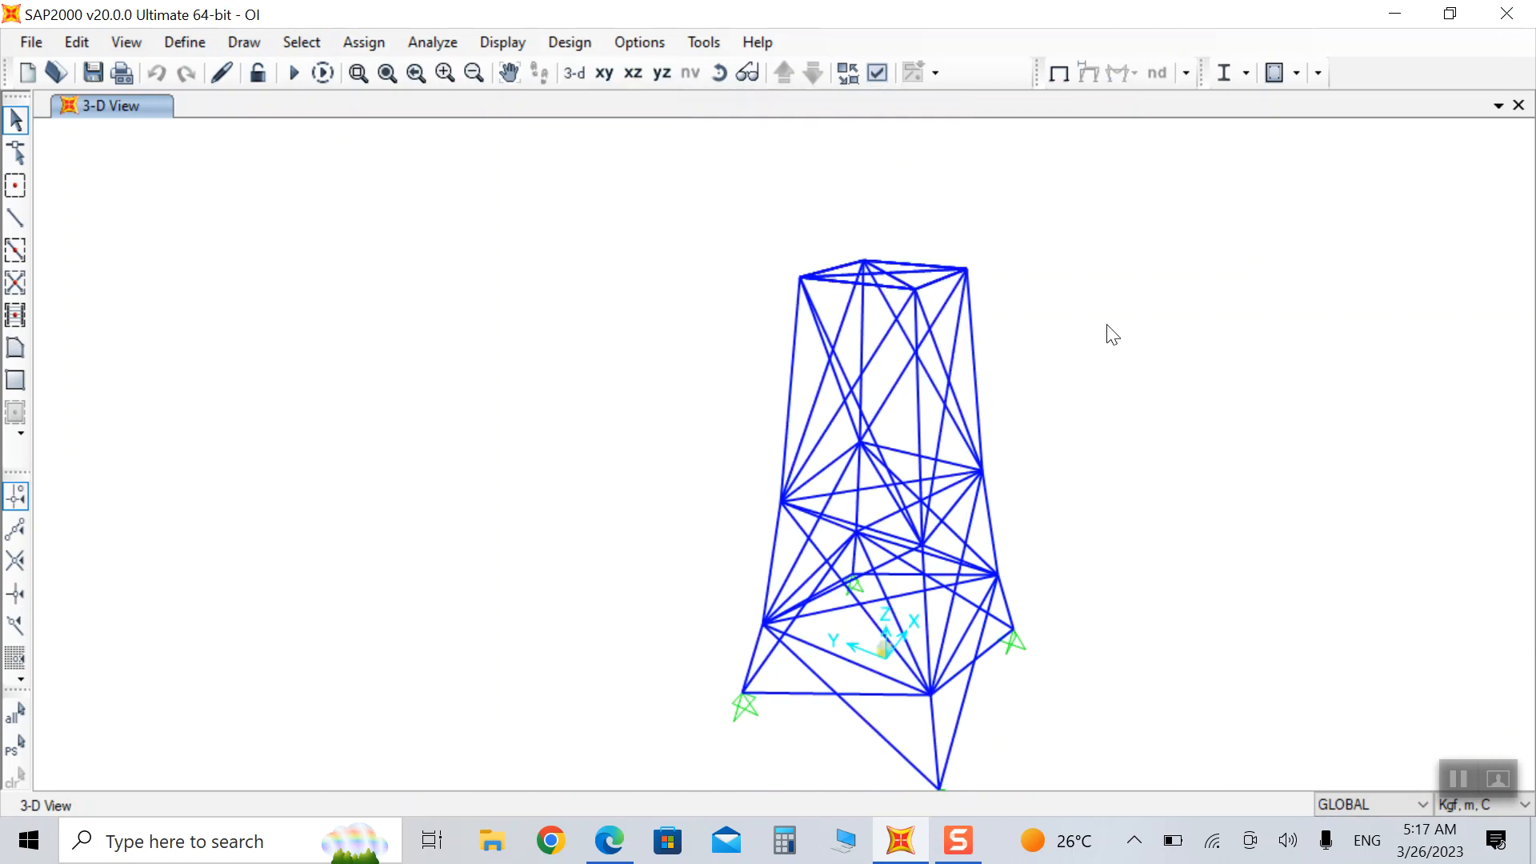
Select the whole tower and assign the Double Angle auto select section to all its frame members.
key(ctrl+a)
click(364, 42)
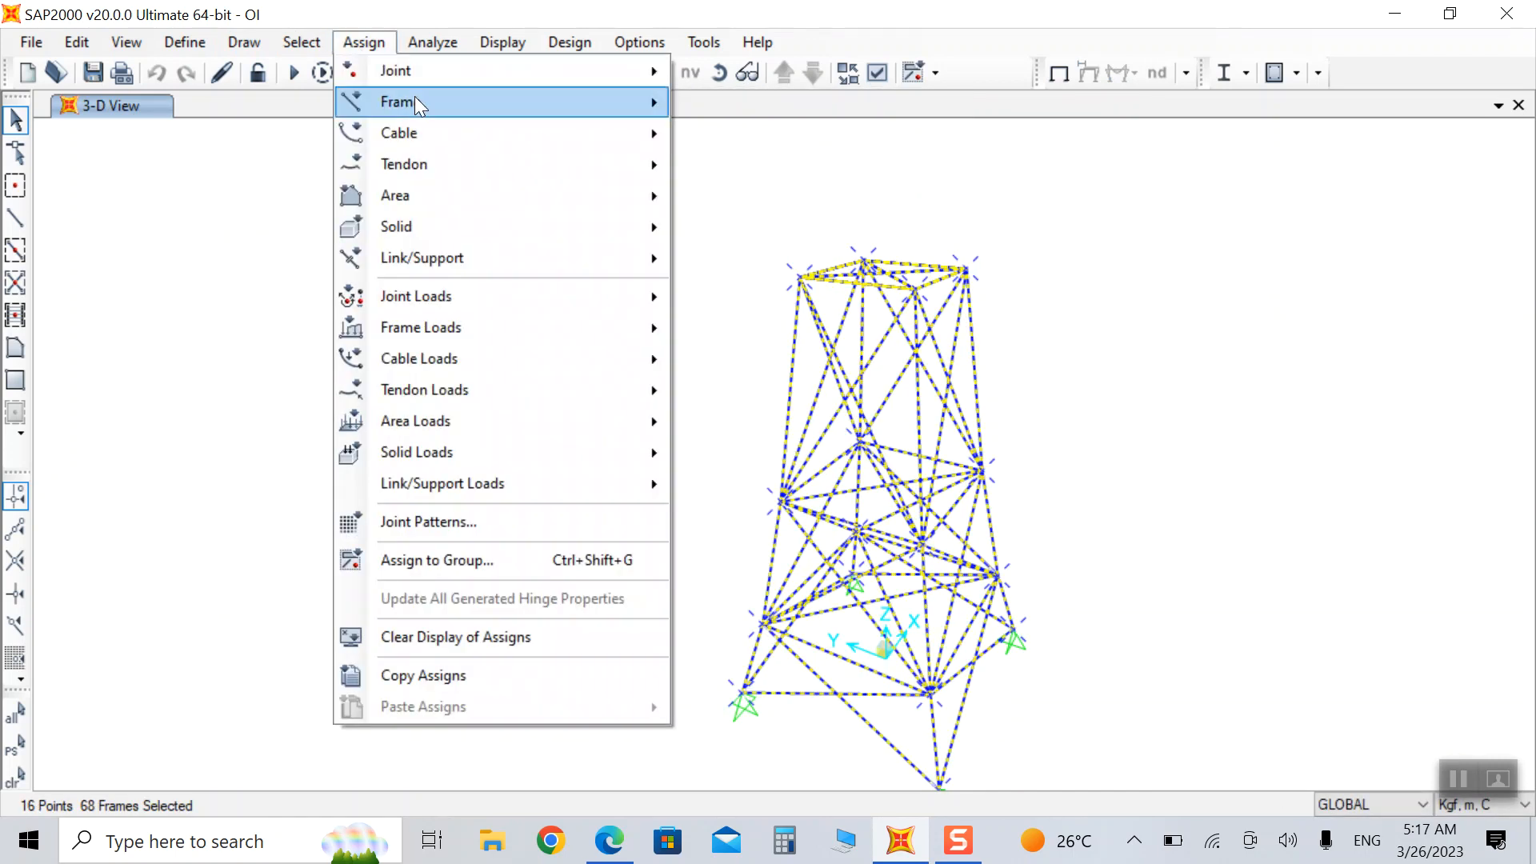
mouse_move(428, 101)
click(749, 104)
click(719, 320)
key(d)
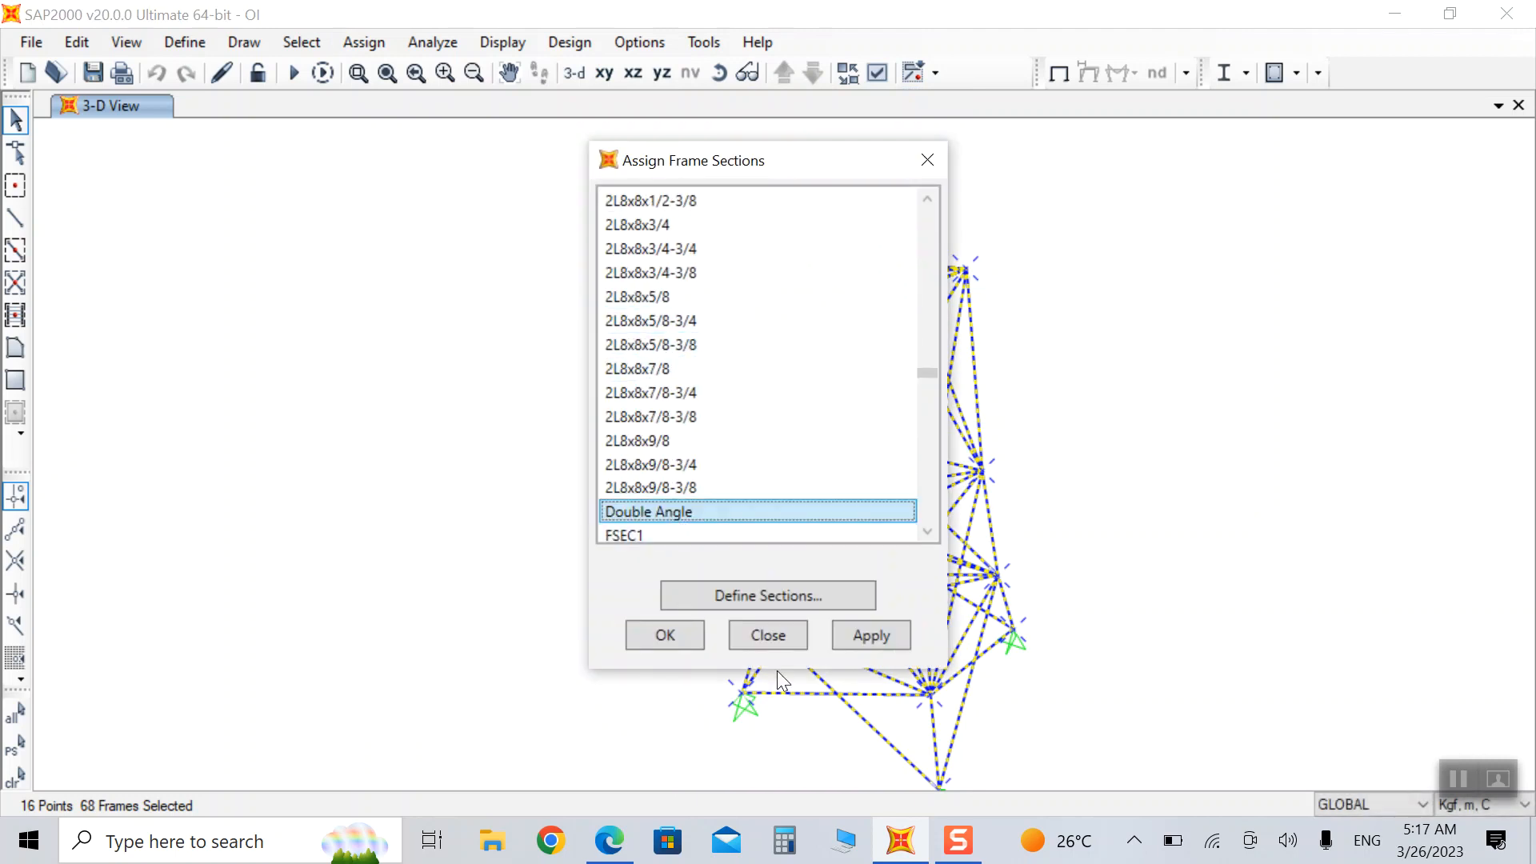
click(871, 635)
click(668, 632)
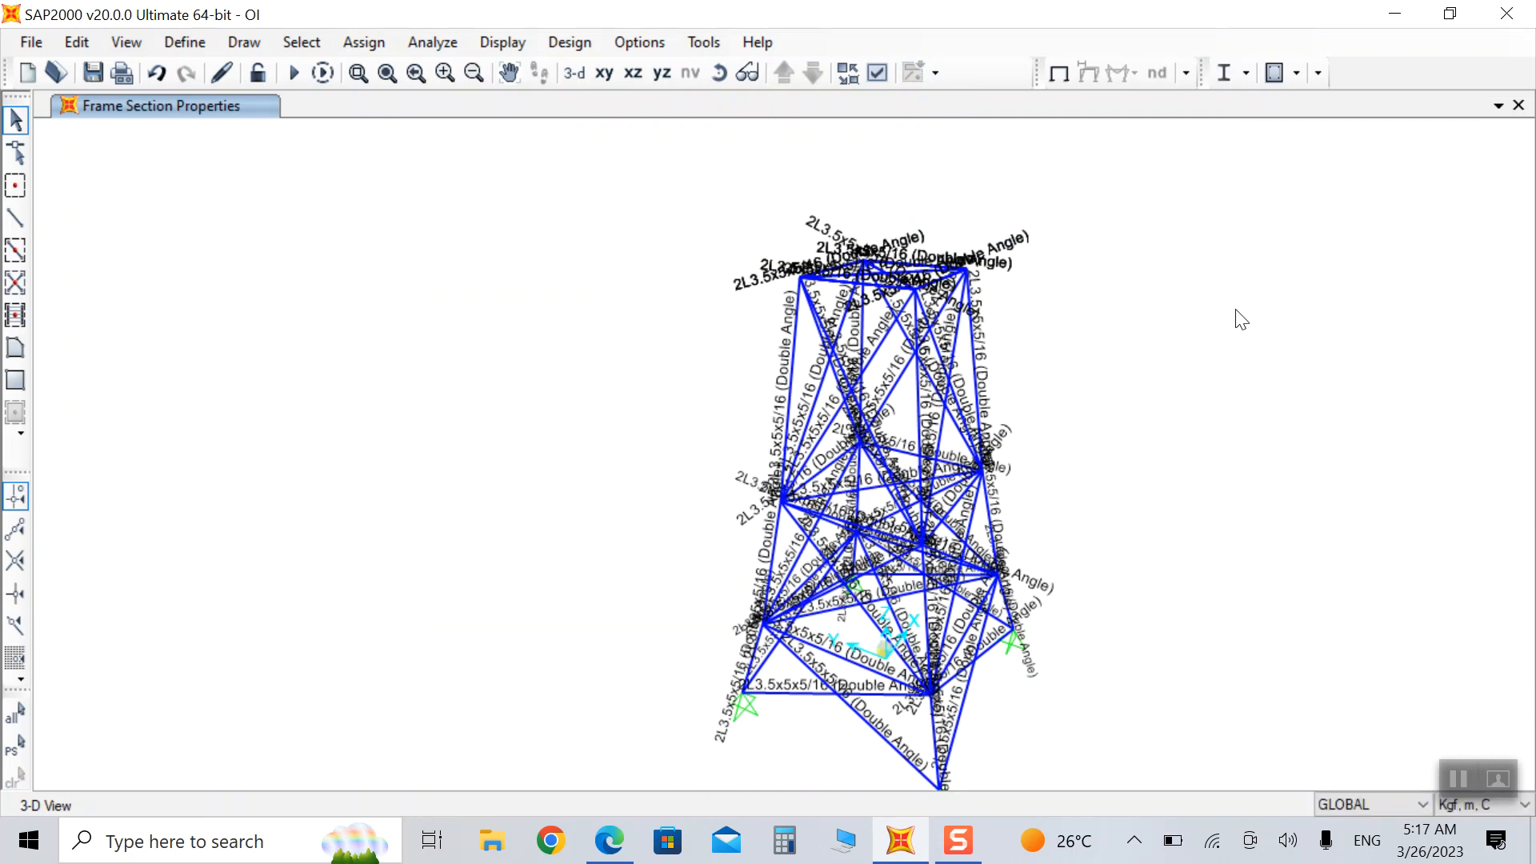
Run the analysis and steel design for the all-double-angle tower, and inspect the stress-ratio colours on every side.
click(292, 72)
click(1099, 563)
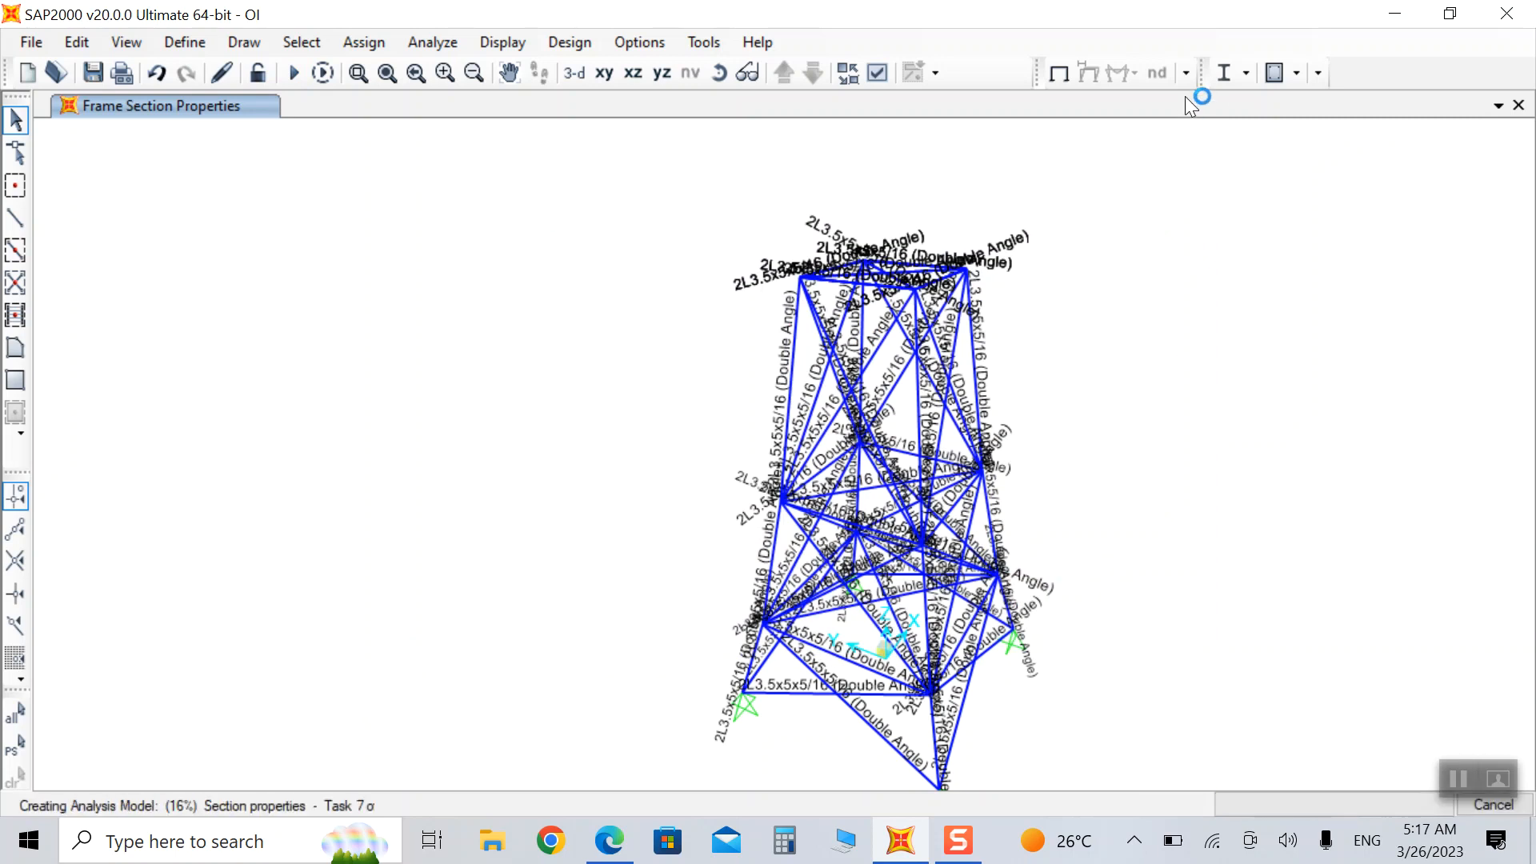
click(1225, 75)
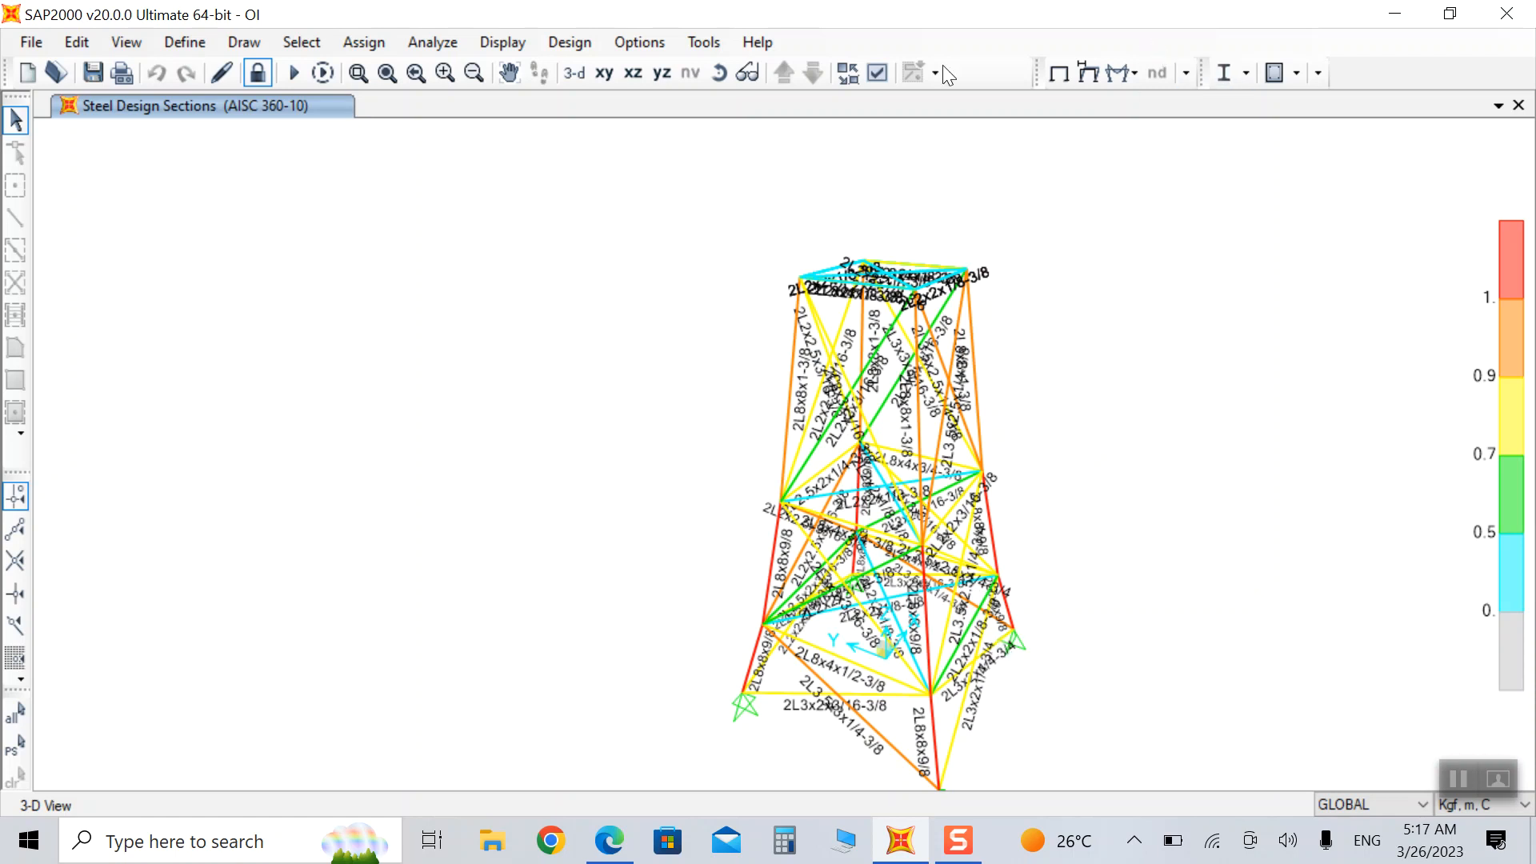
click(719, 73)
drag(1232, 544, 916, 476)
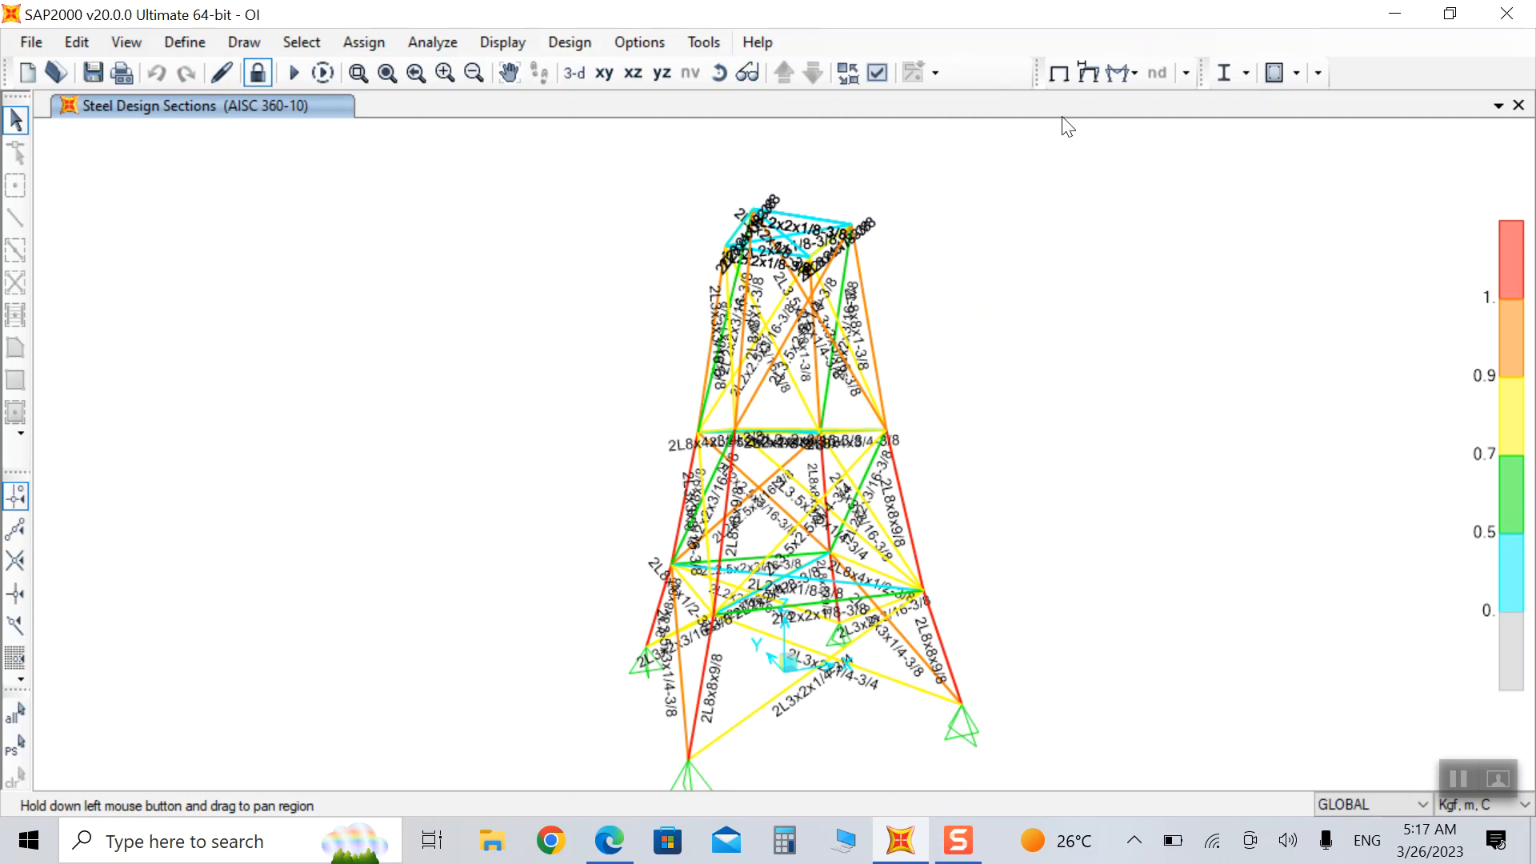
click(712, 74)
drag(600, 264, 1157, 344)
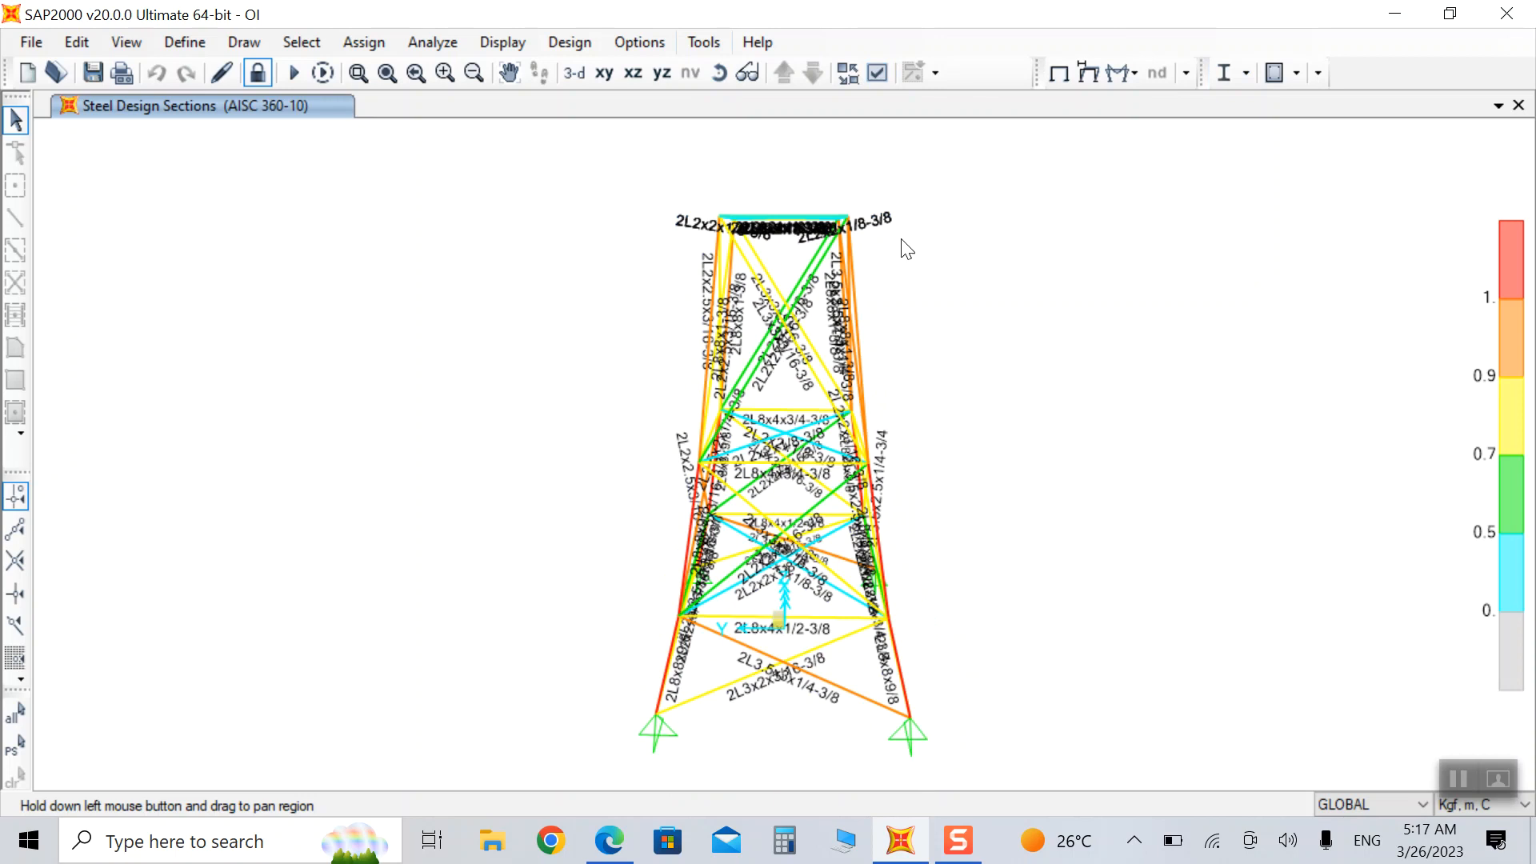
click(719, 73)
drag(1080, 439, 763, 438)
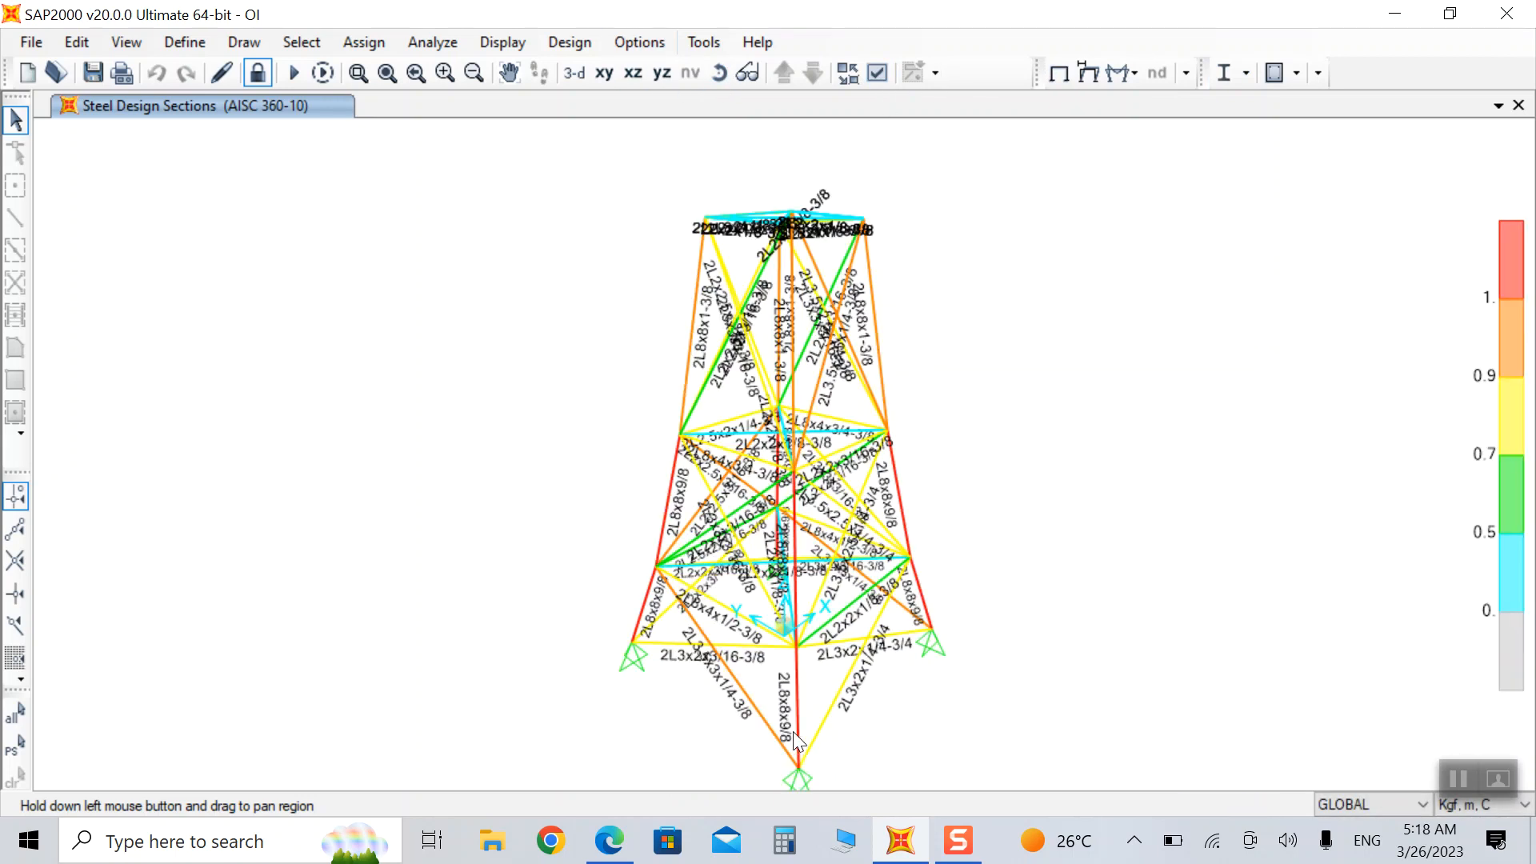
Select the lowest segment of the front leg and unlock the model, accepting deletion of the analysis results.
click(797, 734)
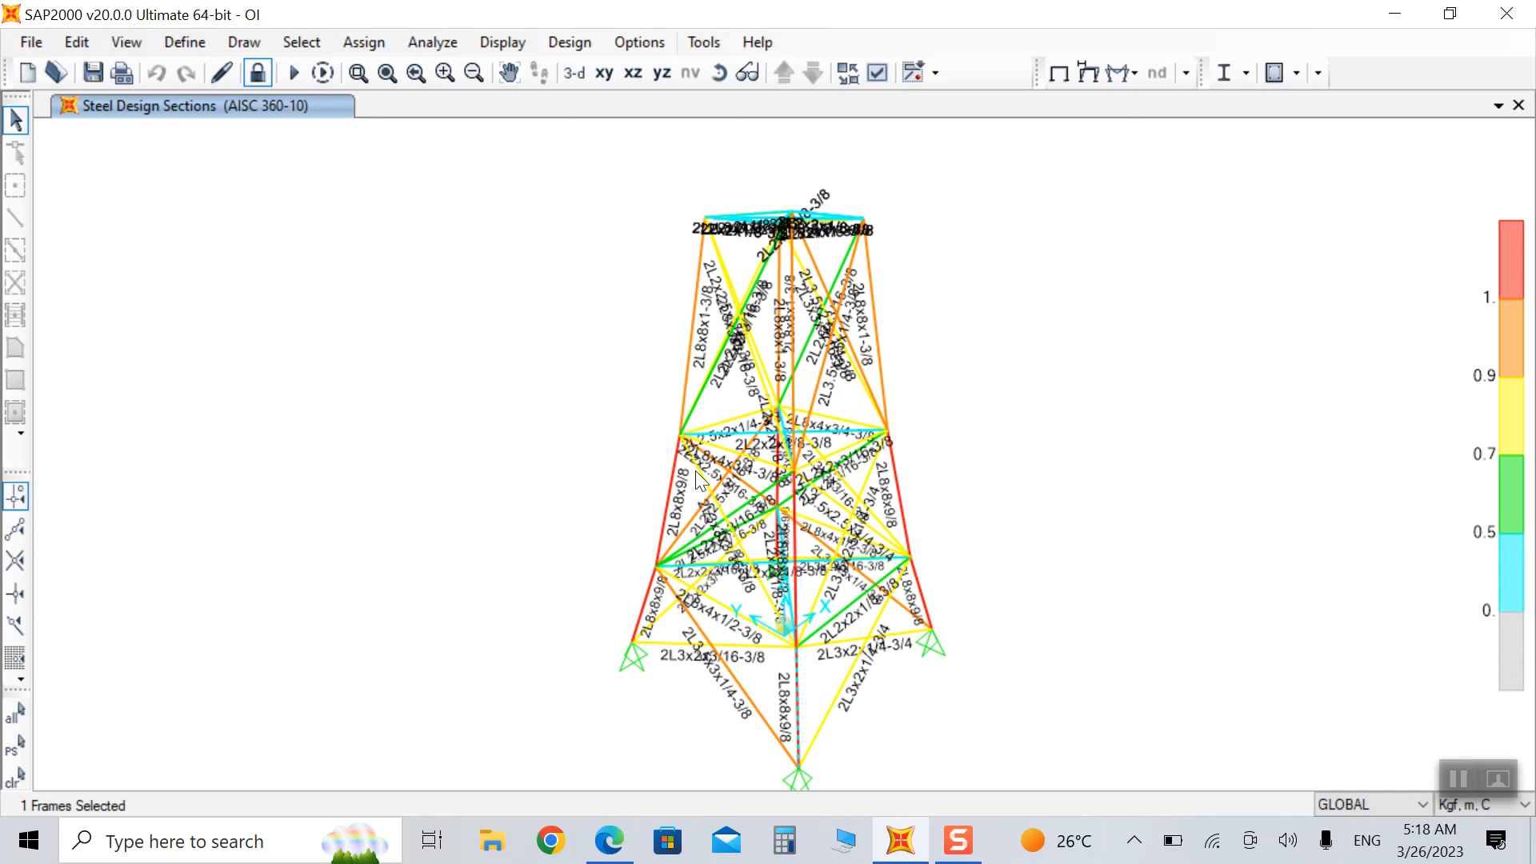
click(257, 72)
click(792, 512)
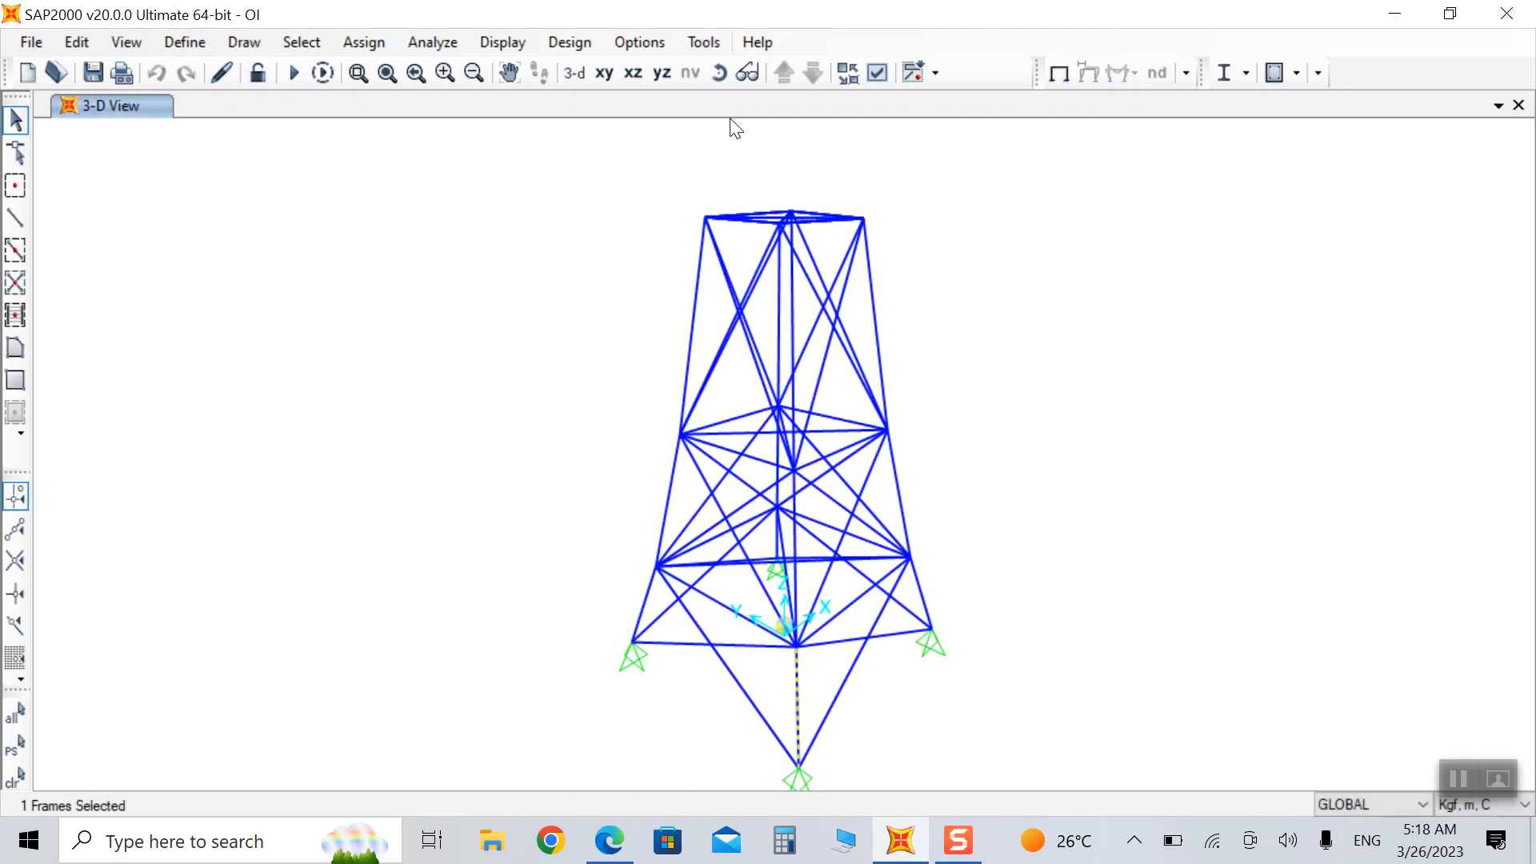
Add the remaining lowest and second-lowest leg segments to the selection and assign the I beam section list to these segments on all four legs.
click(718, 78)
drag(336, 326, 1001, 333)
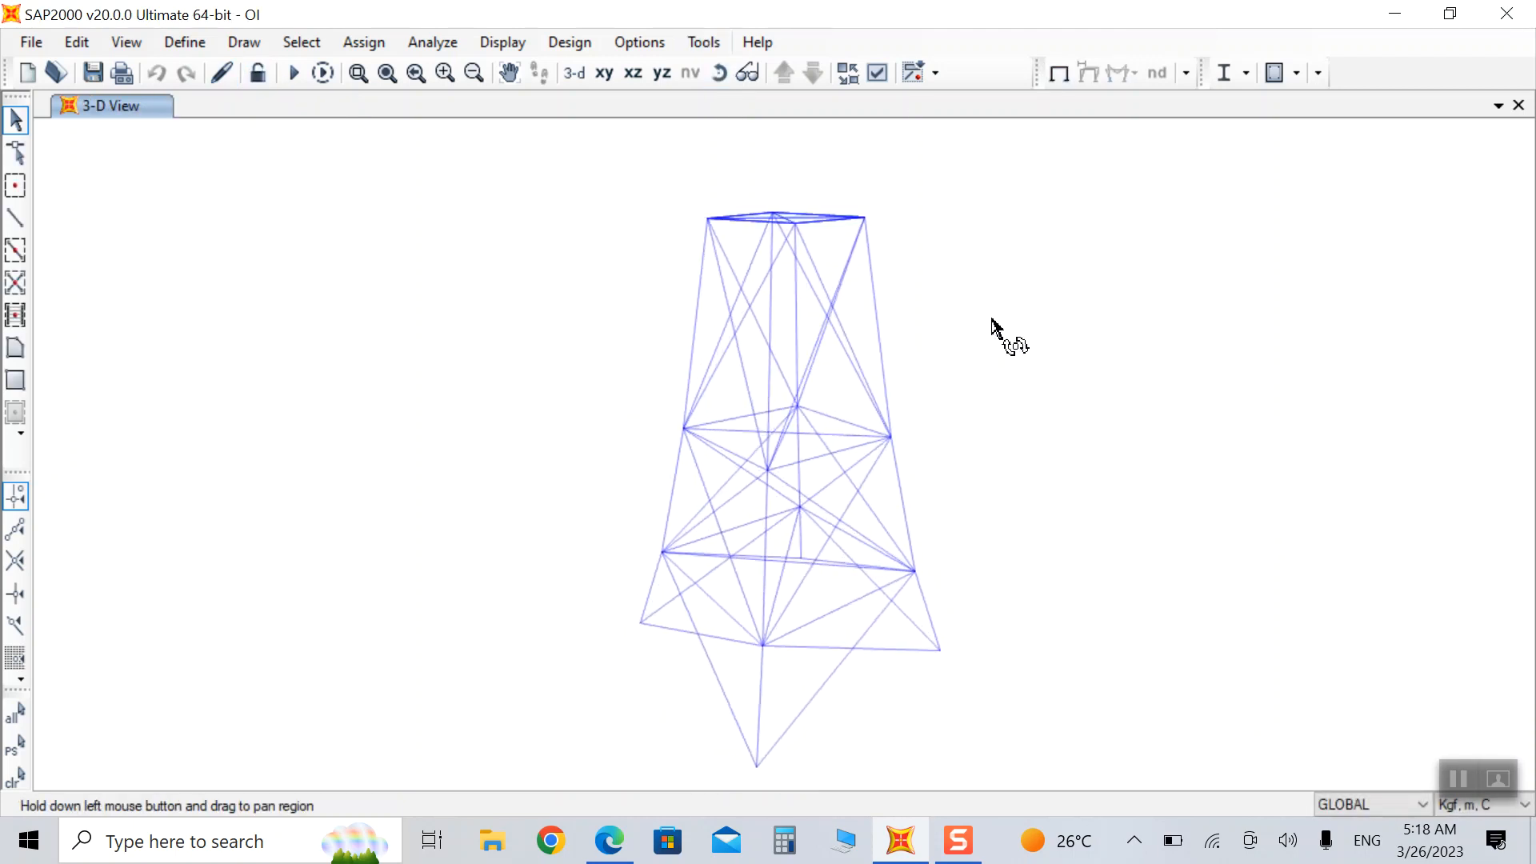
click(760, 701)
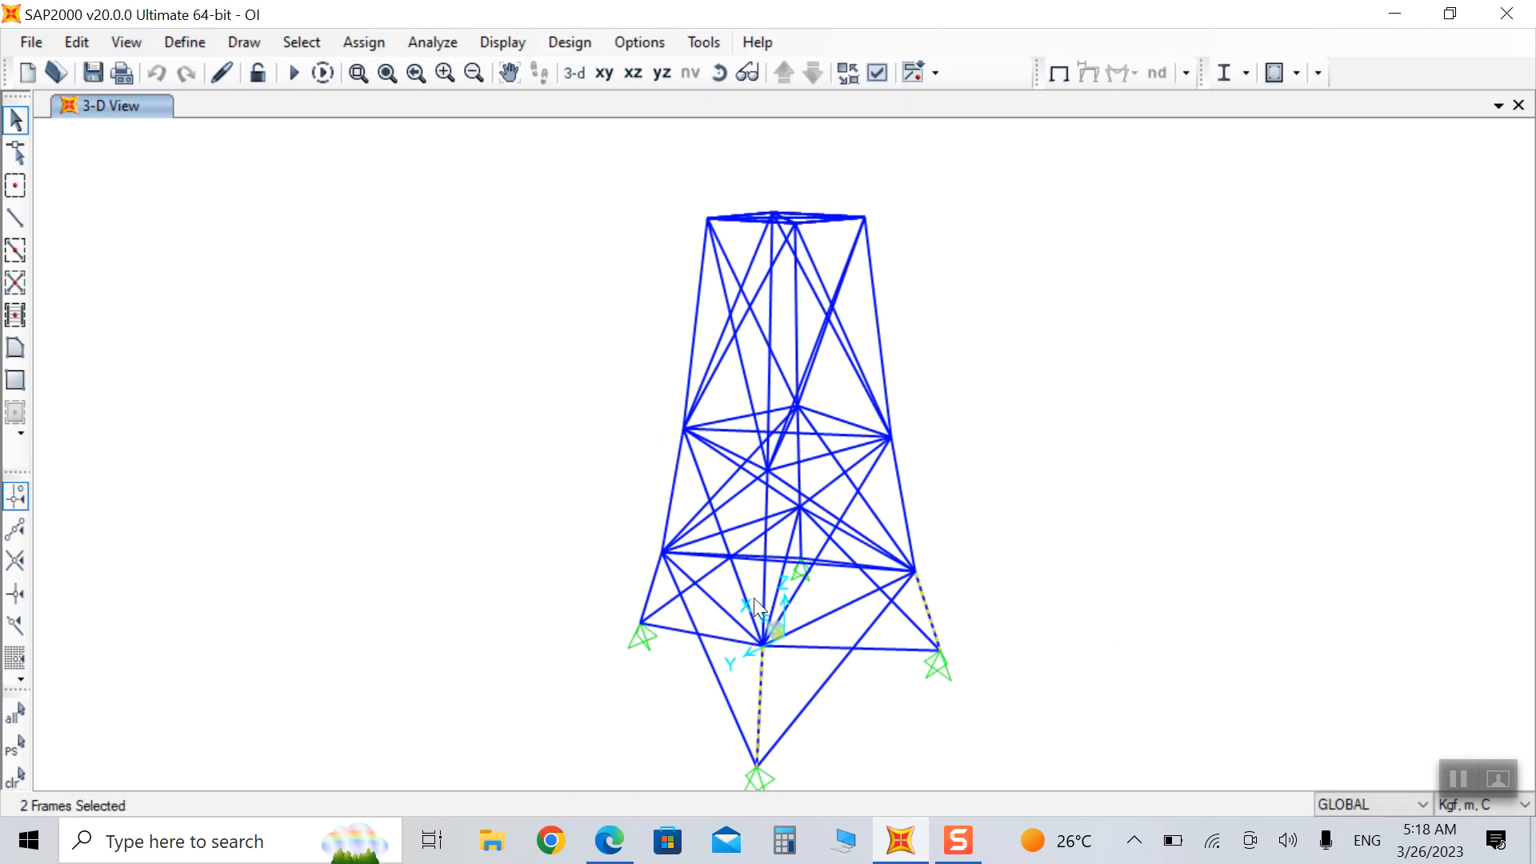
click(715, 74)
drag(411, 394, 964, 611)
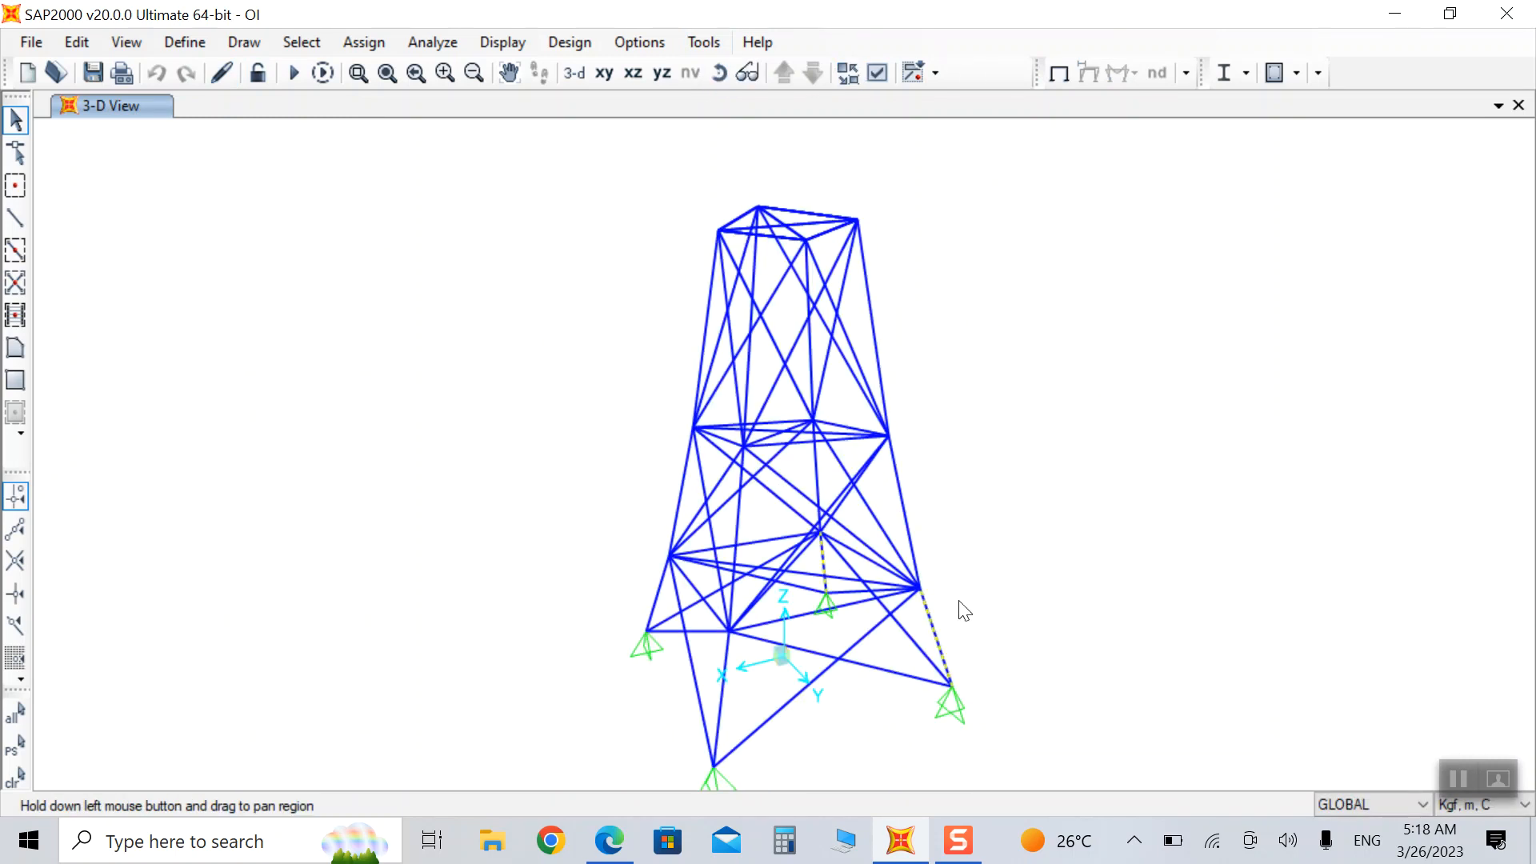
click(910, 550)
click(737, 520)
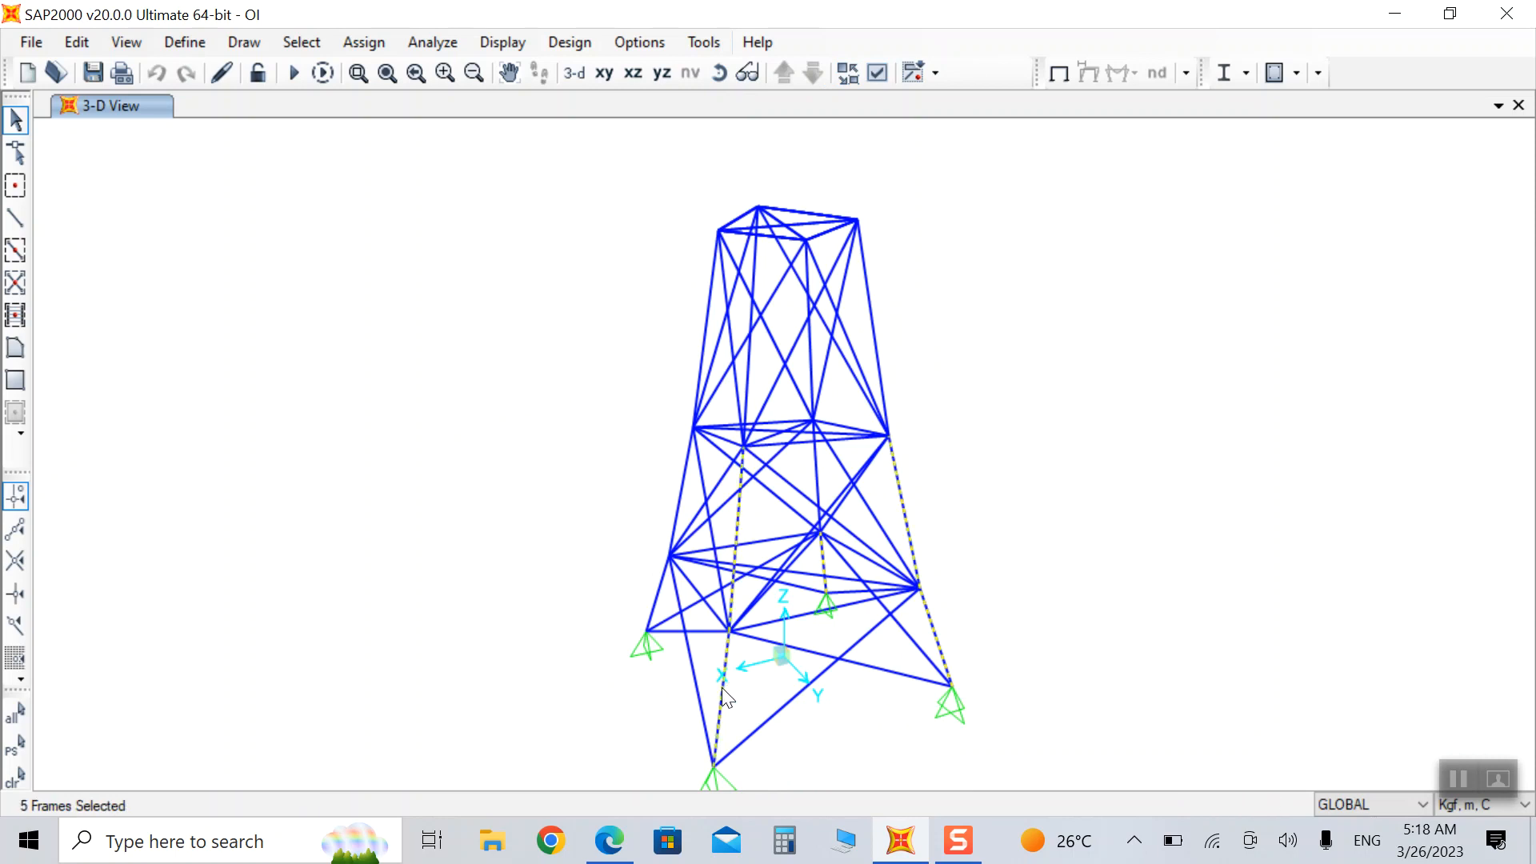
click(719, 73)
mouse_move(589, 343)
mouse_down()
mouse_move(1118, 346)
mouse_move(827, 529)
mouse_up()
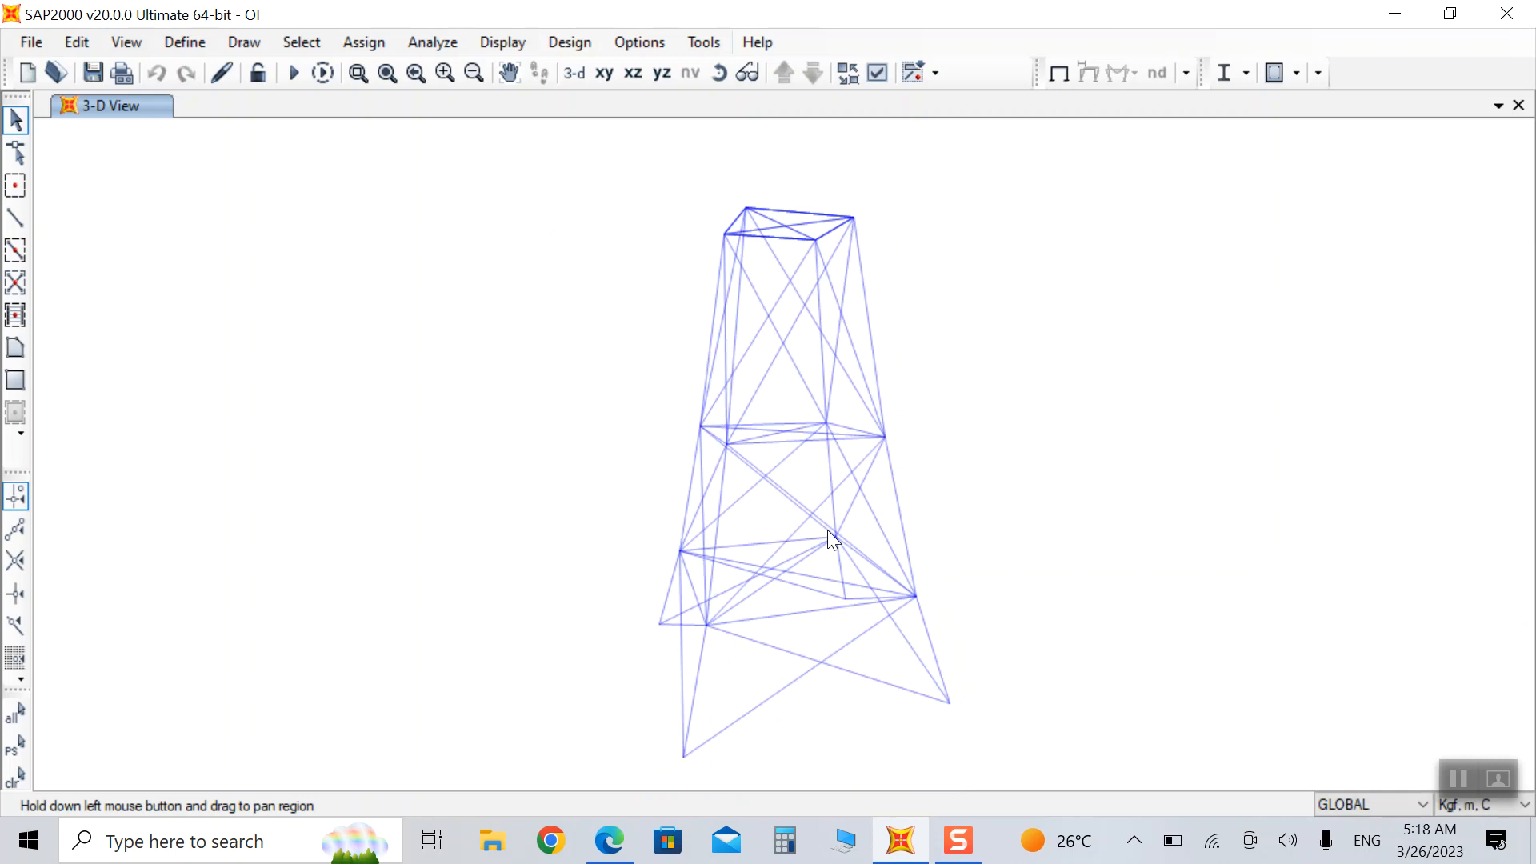
click(717, 537)
click(700, 684)
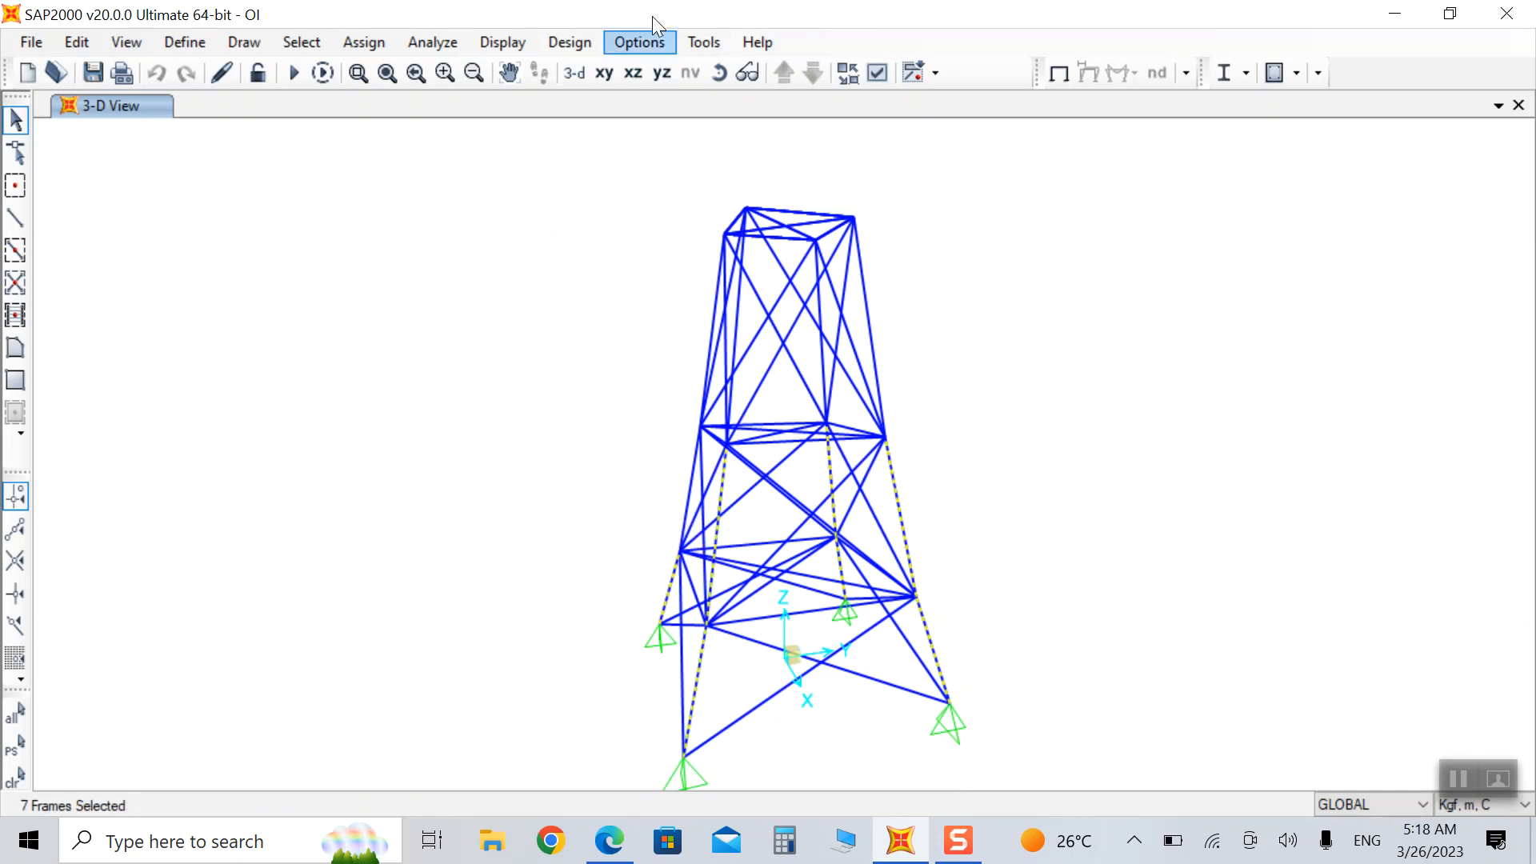
click(719, 74)
mouse_move(590, 375)
mouse_down()
mouse_move(1217, 357)
mouse_move(708, 612)
mouse_up()
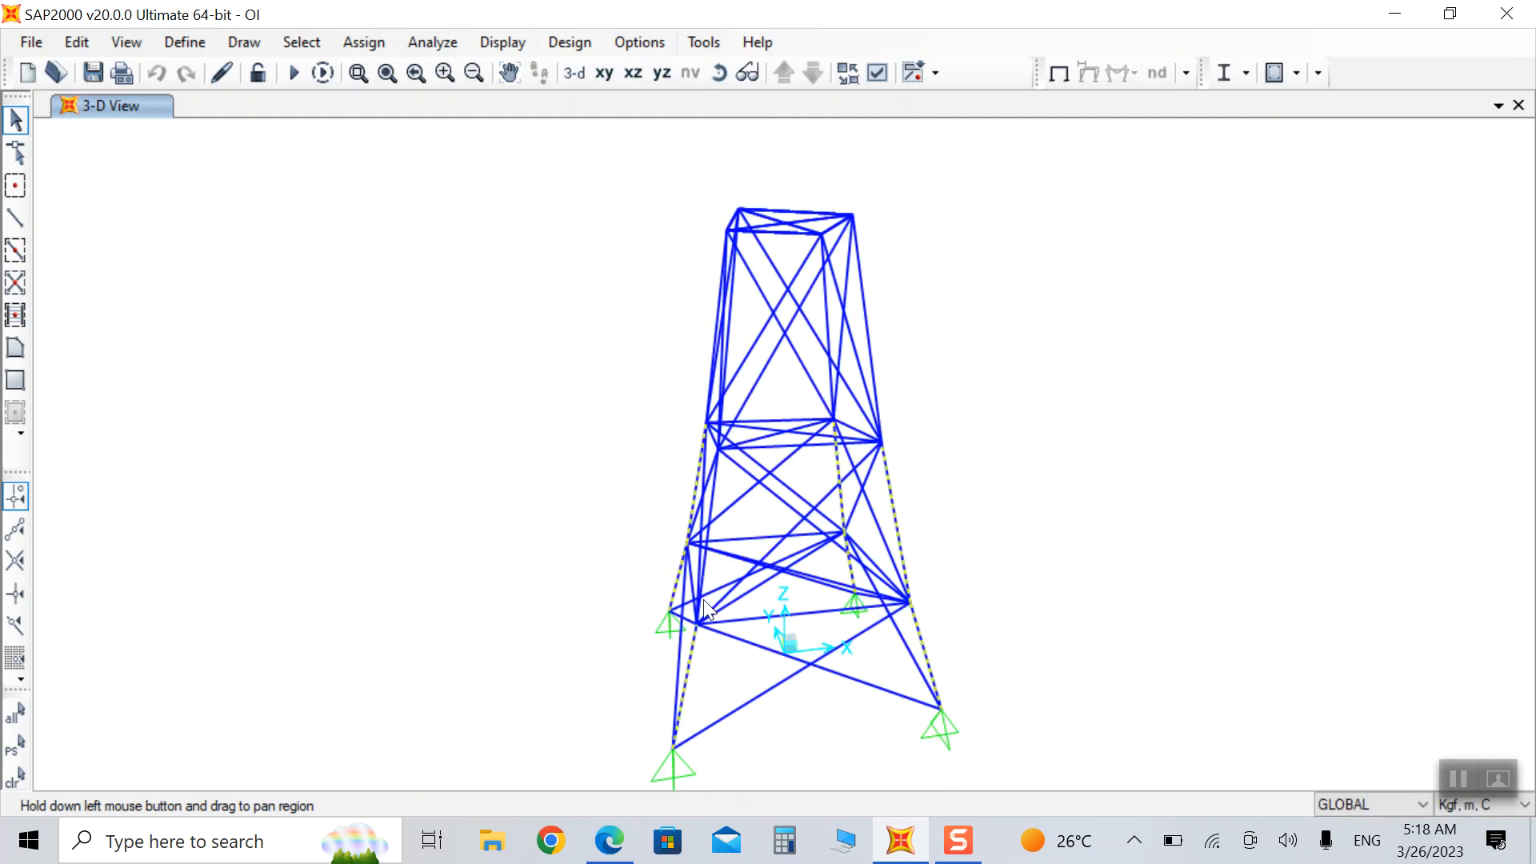
click(719, 73)
drag(740, 480, 870, 558)
click(856, 521)
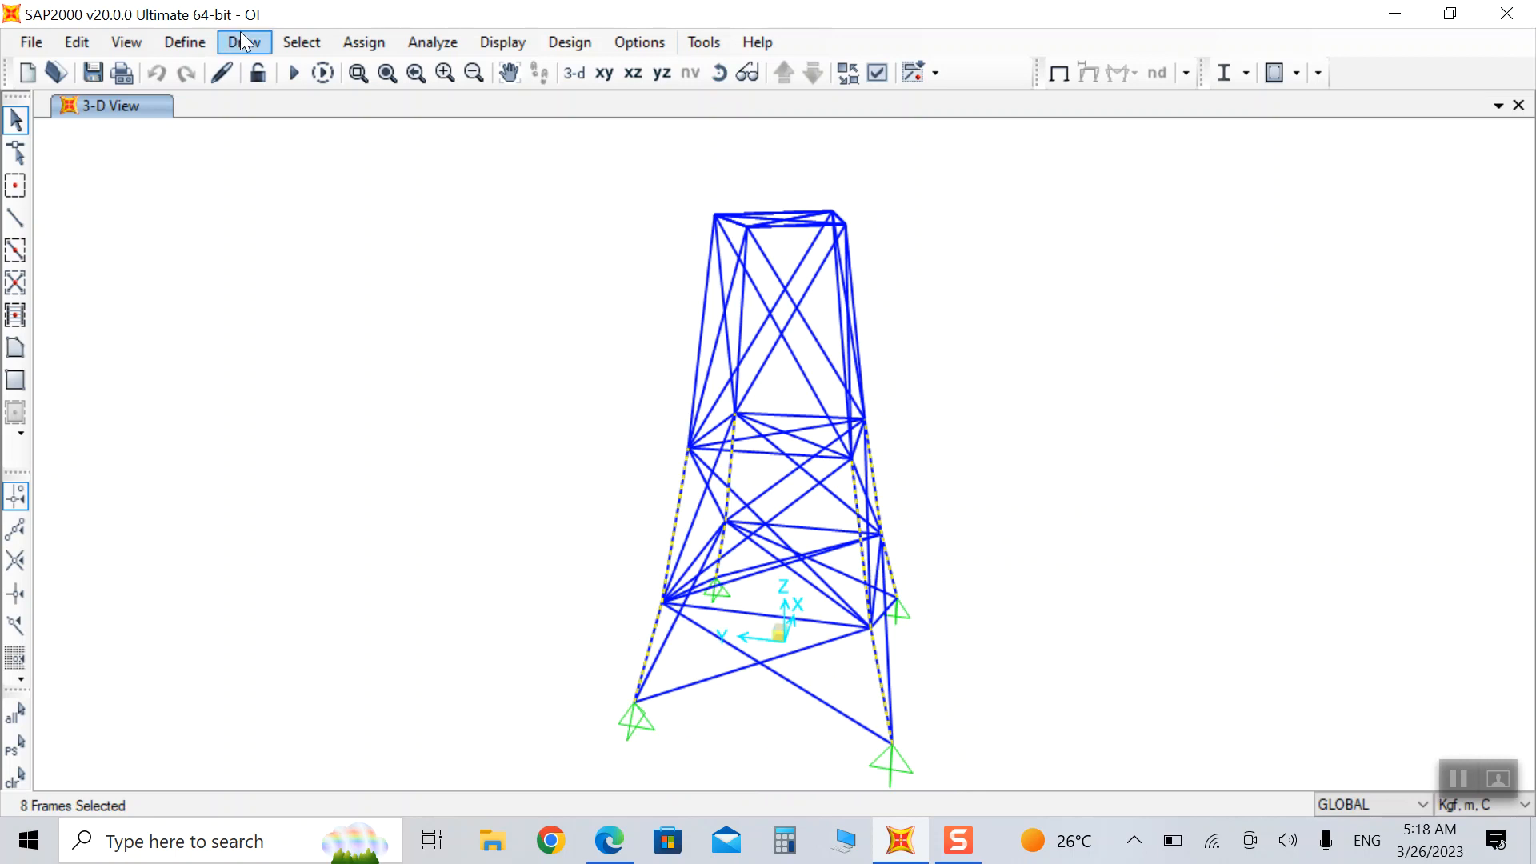
click(385, 45)
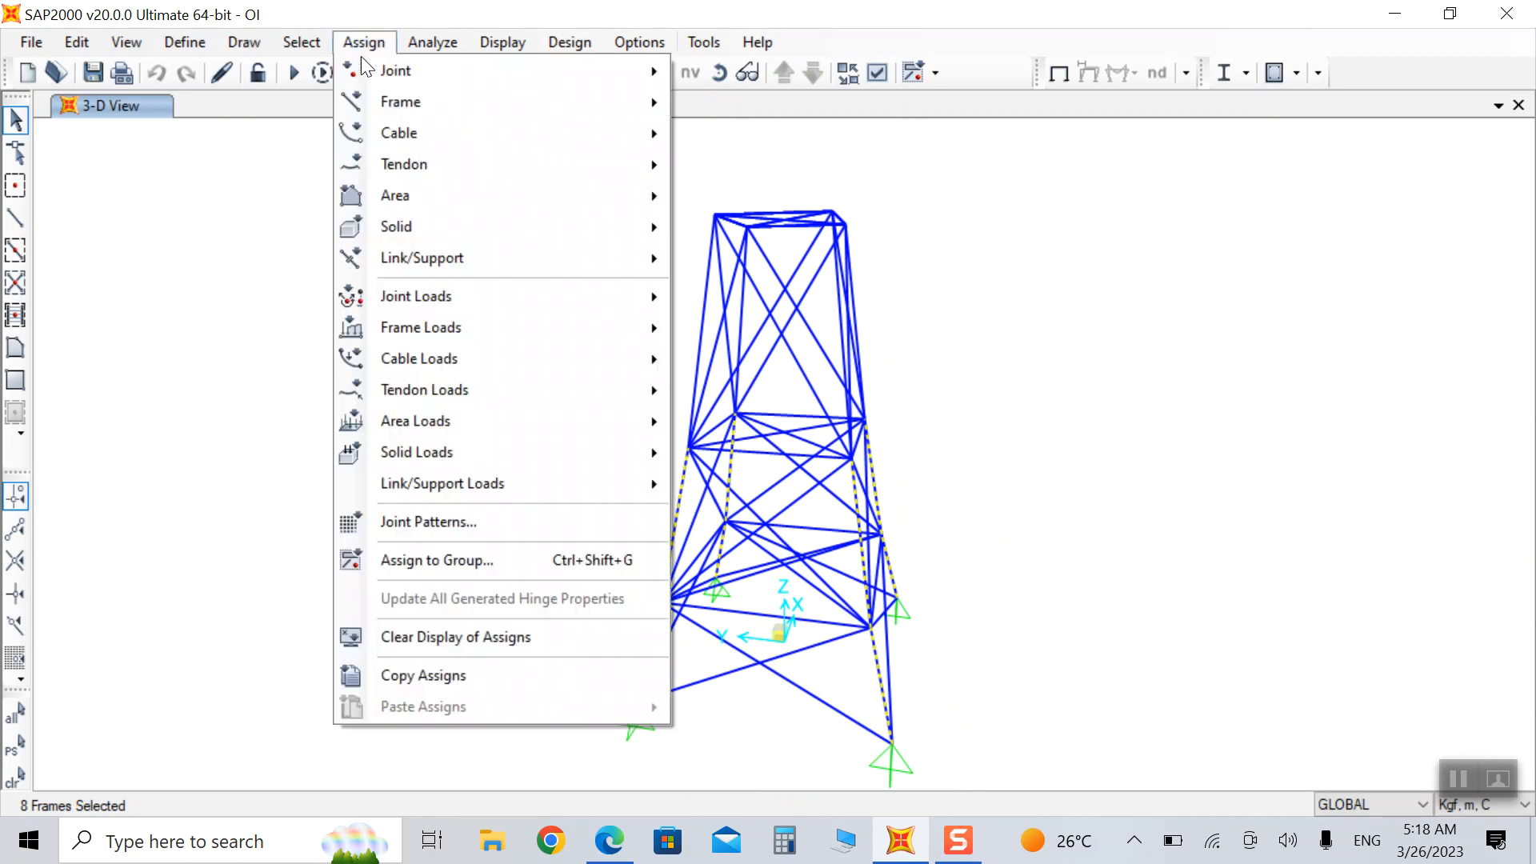
mouse_move(481, 104)
click(786, 104)
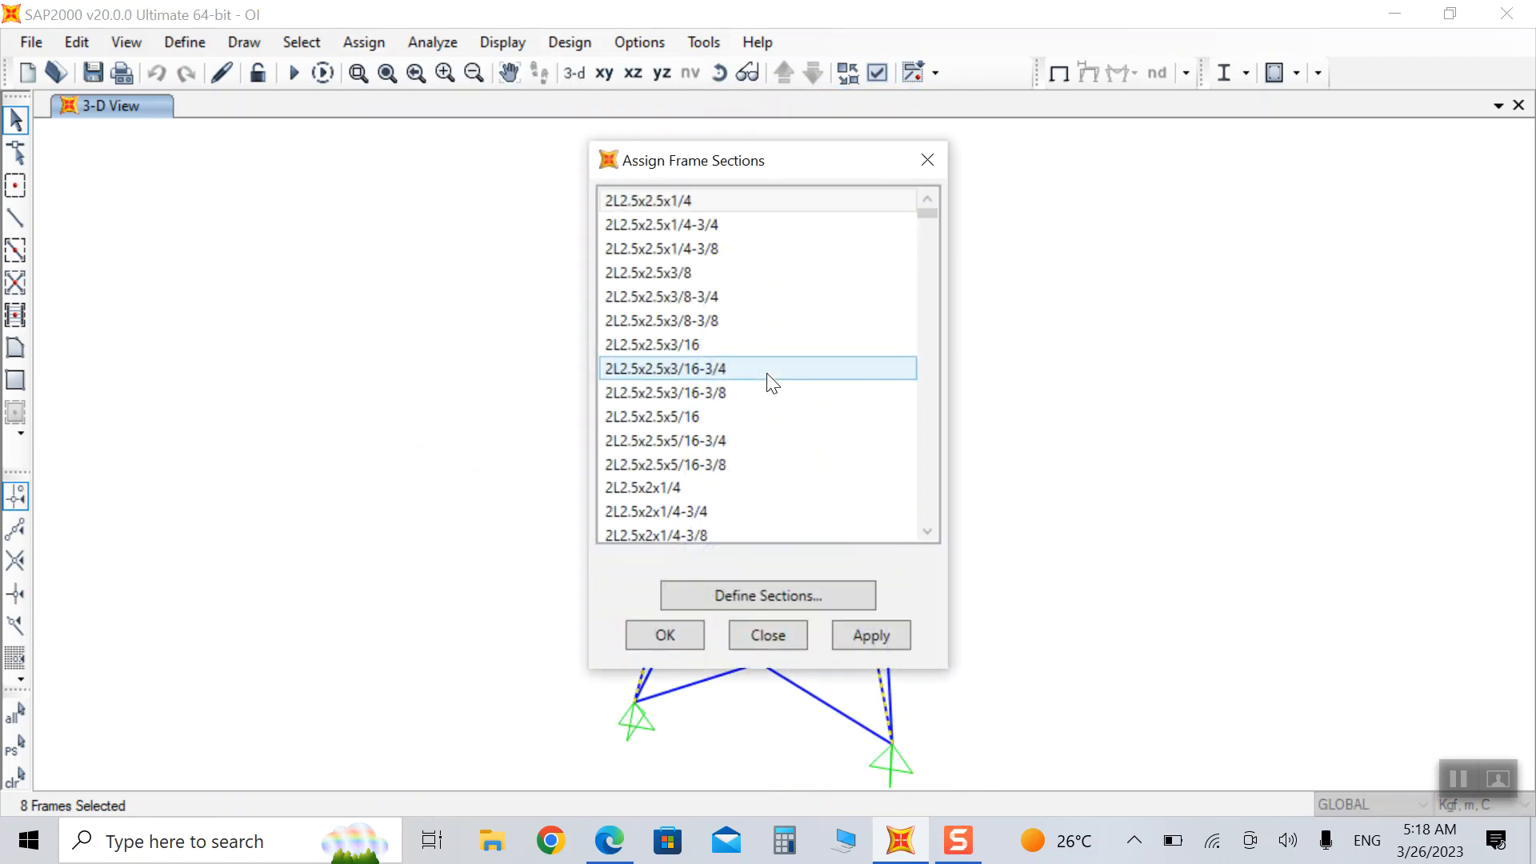
click(622, 440)
scroll(640, 508, down, 20)
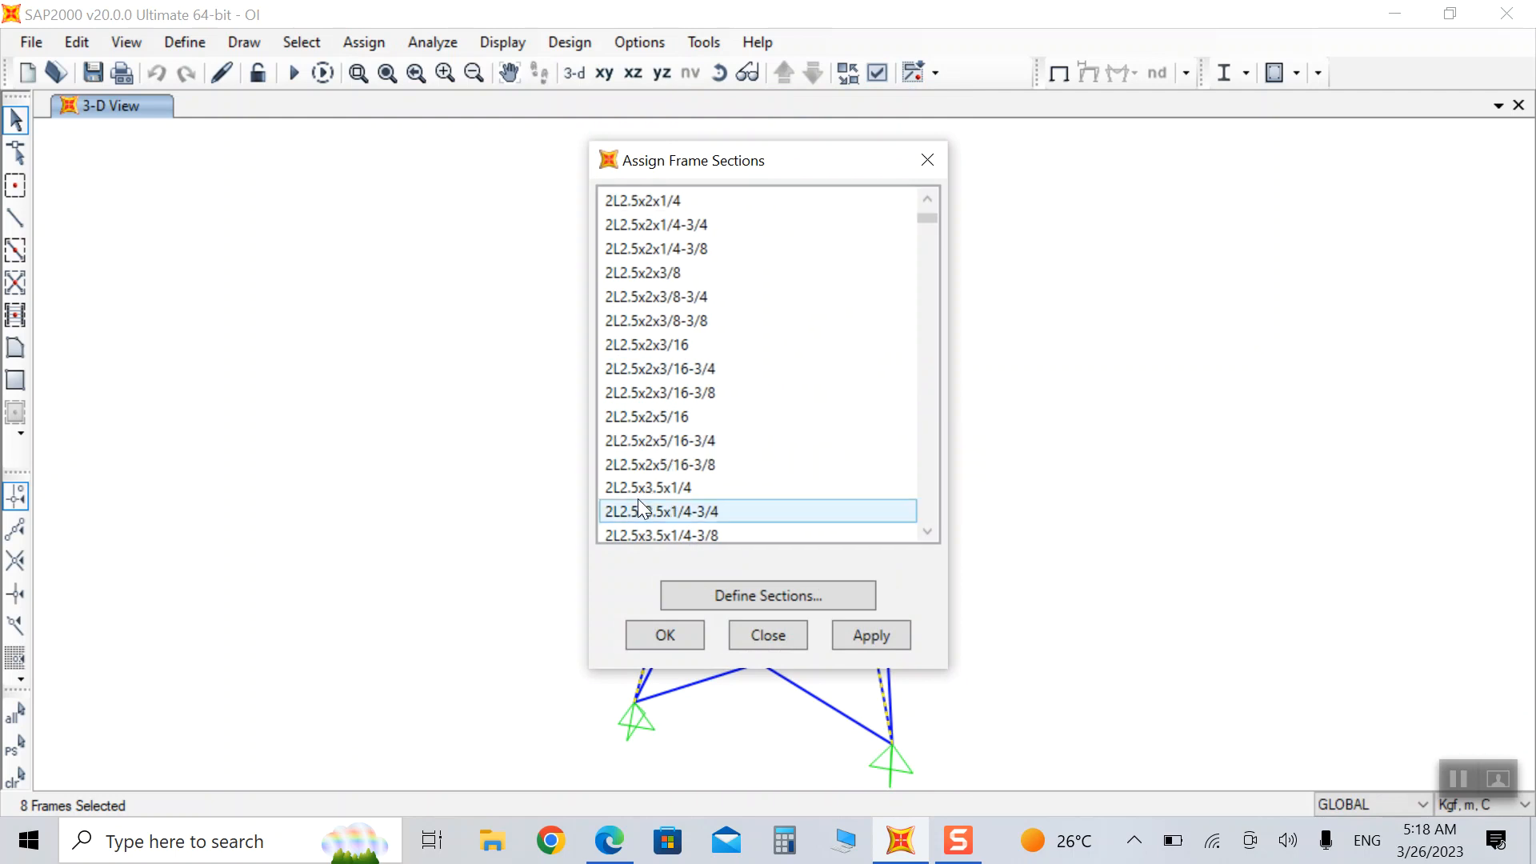
click(638, 525)
key(i)
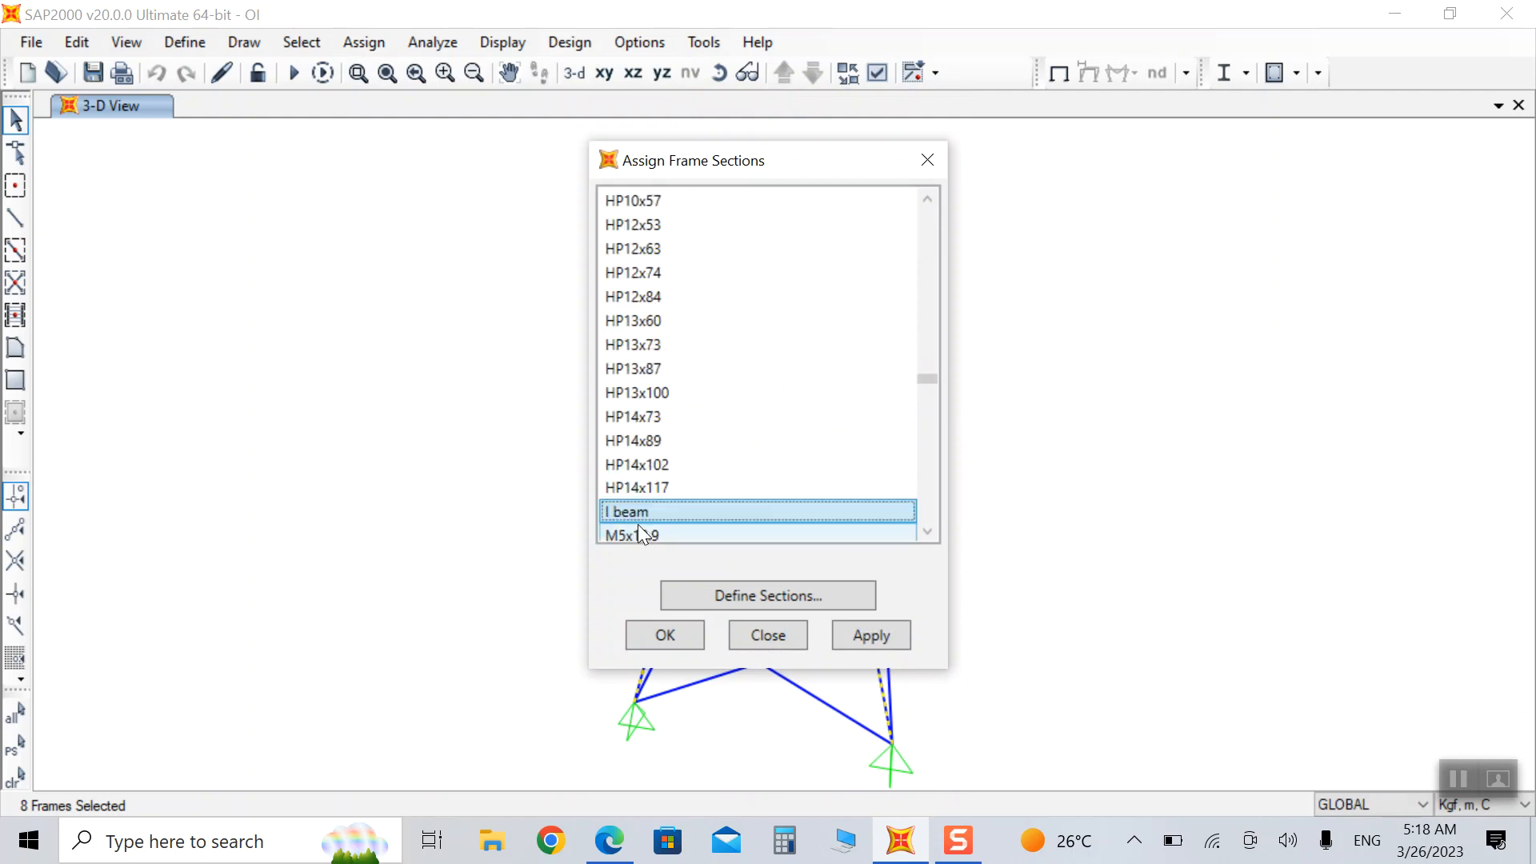
click(864, 640)
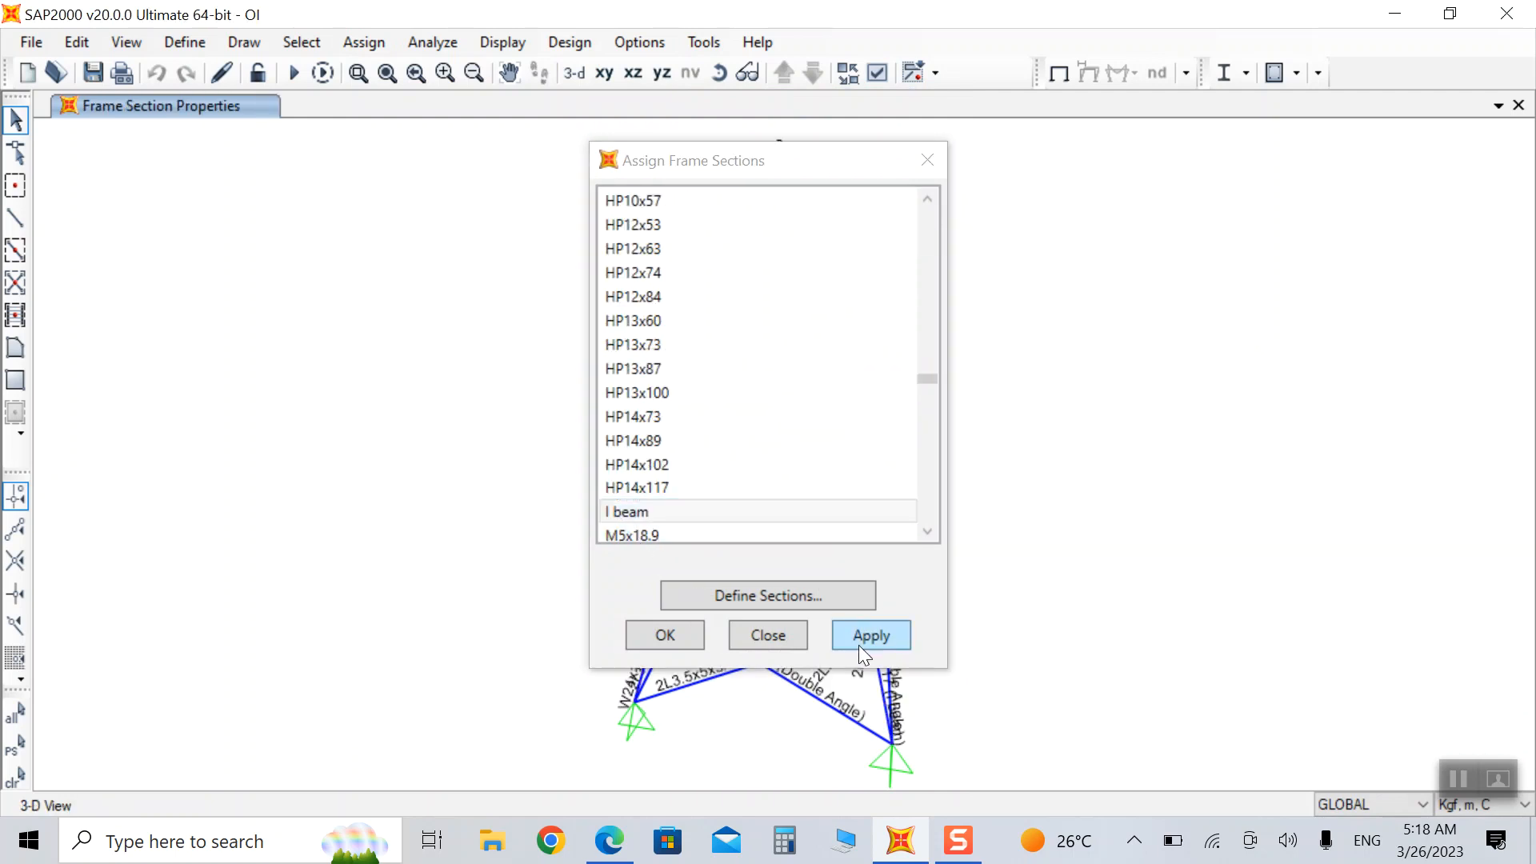
Run the DEAD and Live load cases and the steel design for the tower with I beam lower legs, and inspect the stress-ratio colours.
click(669, 636)
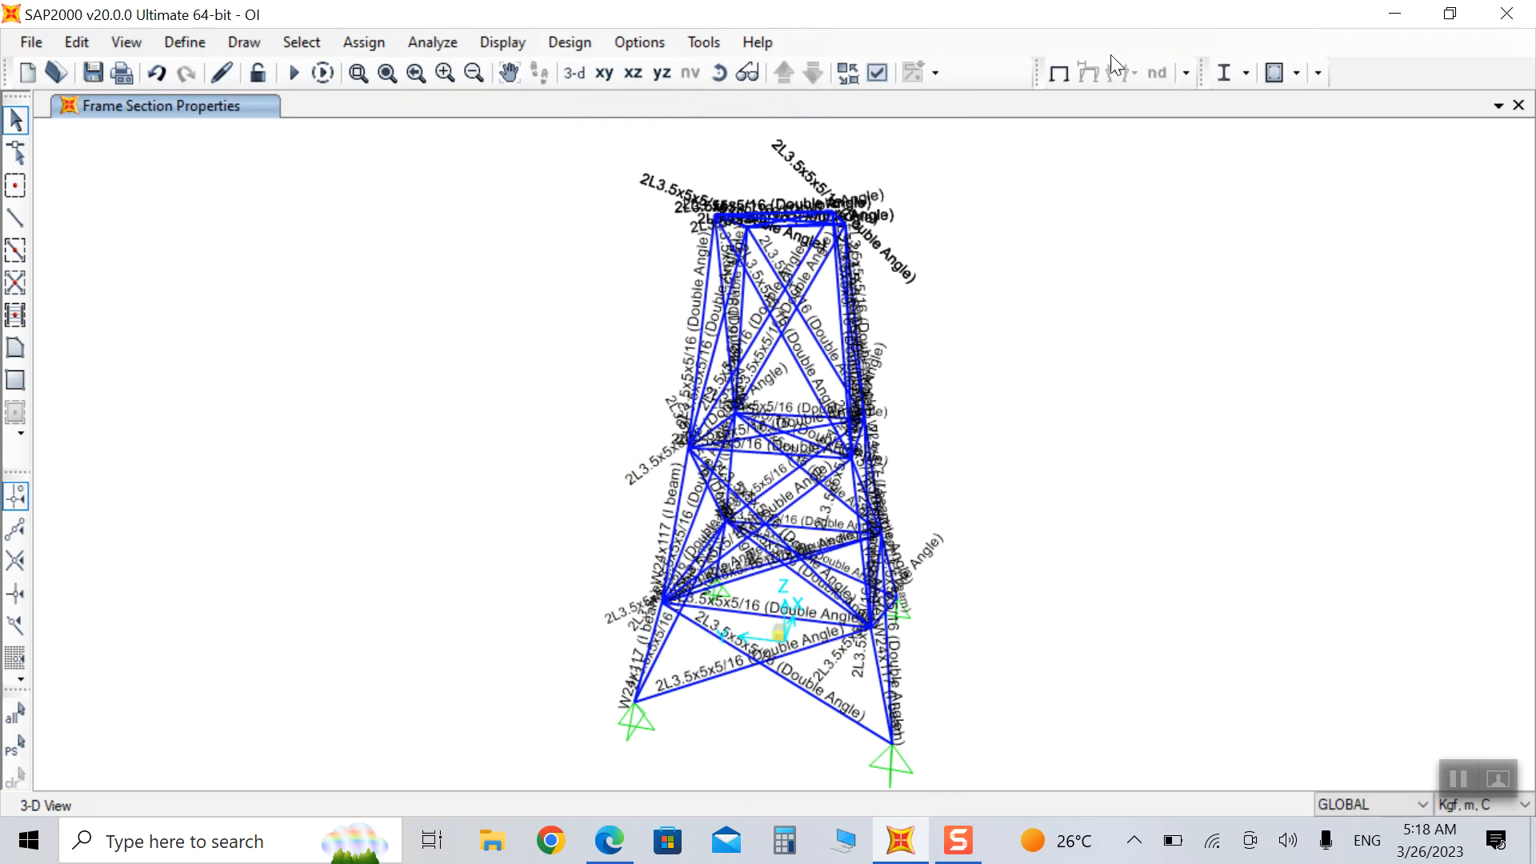
click(296, 72)
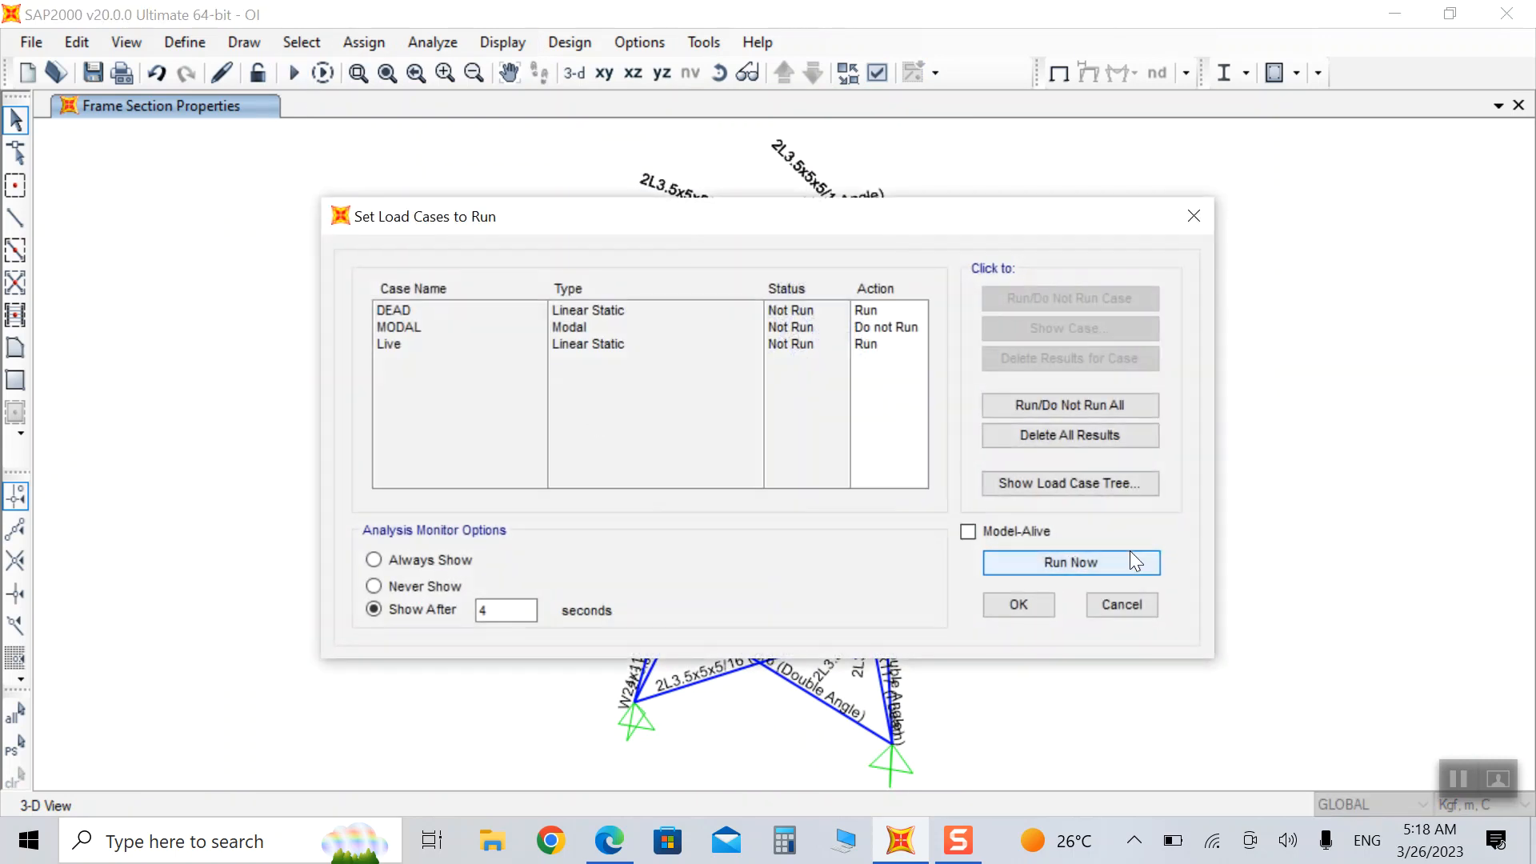
click(1086, 562)
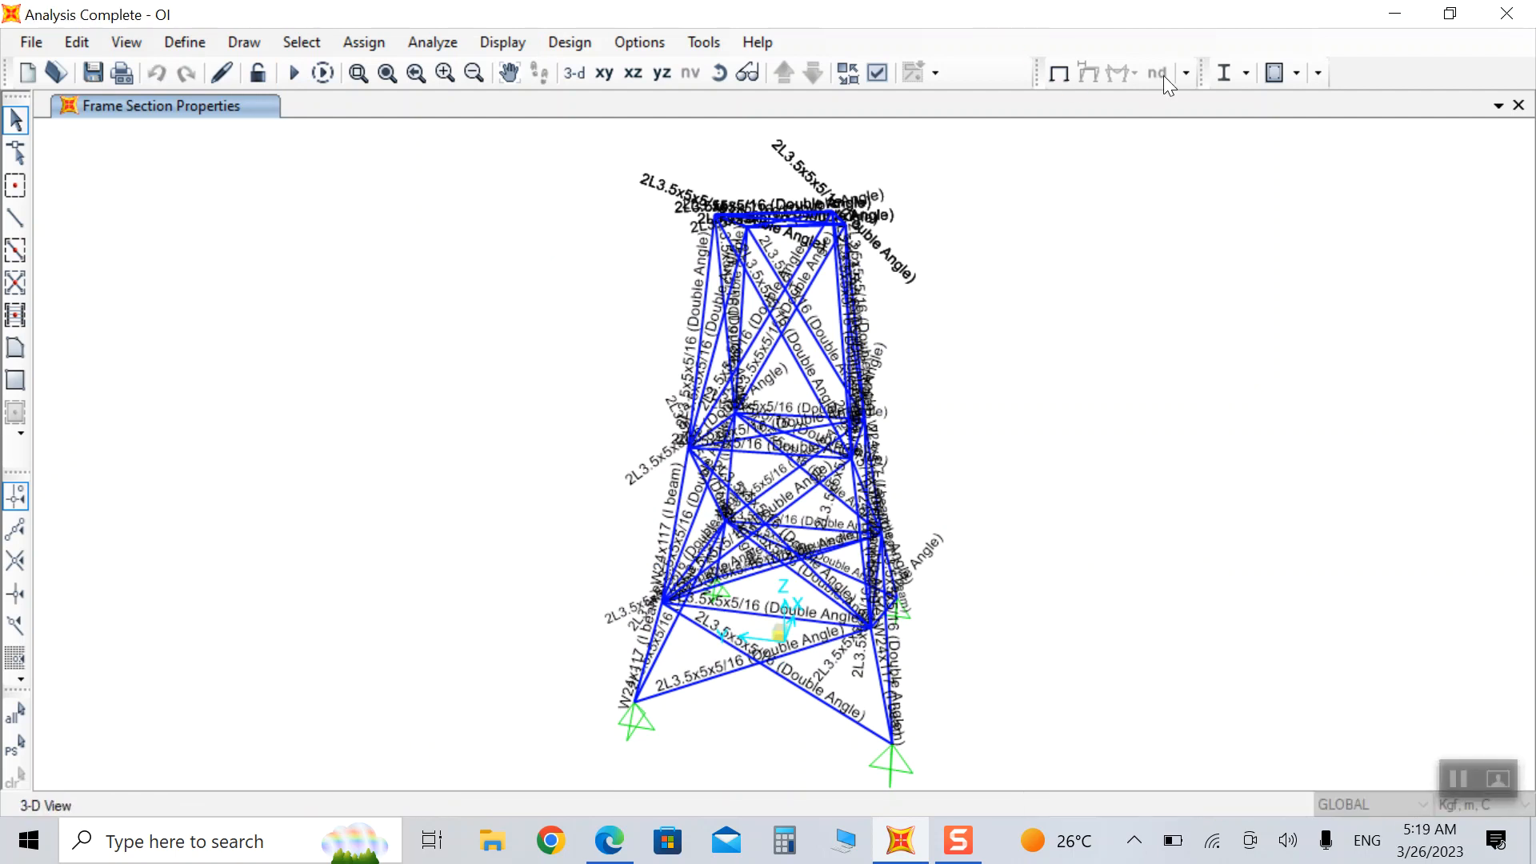
click(1223, 73)
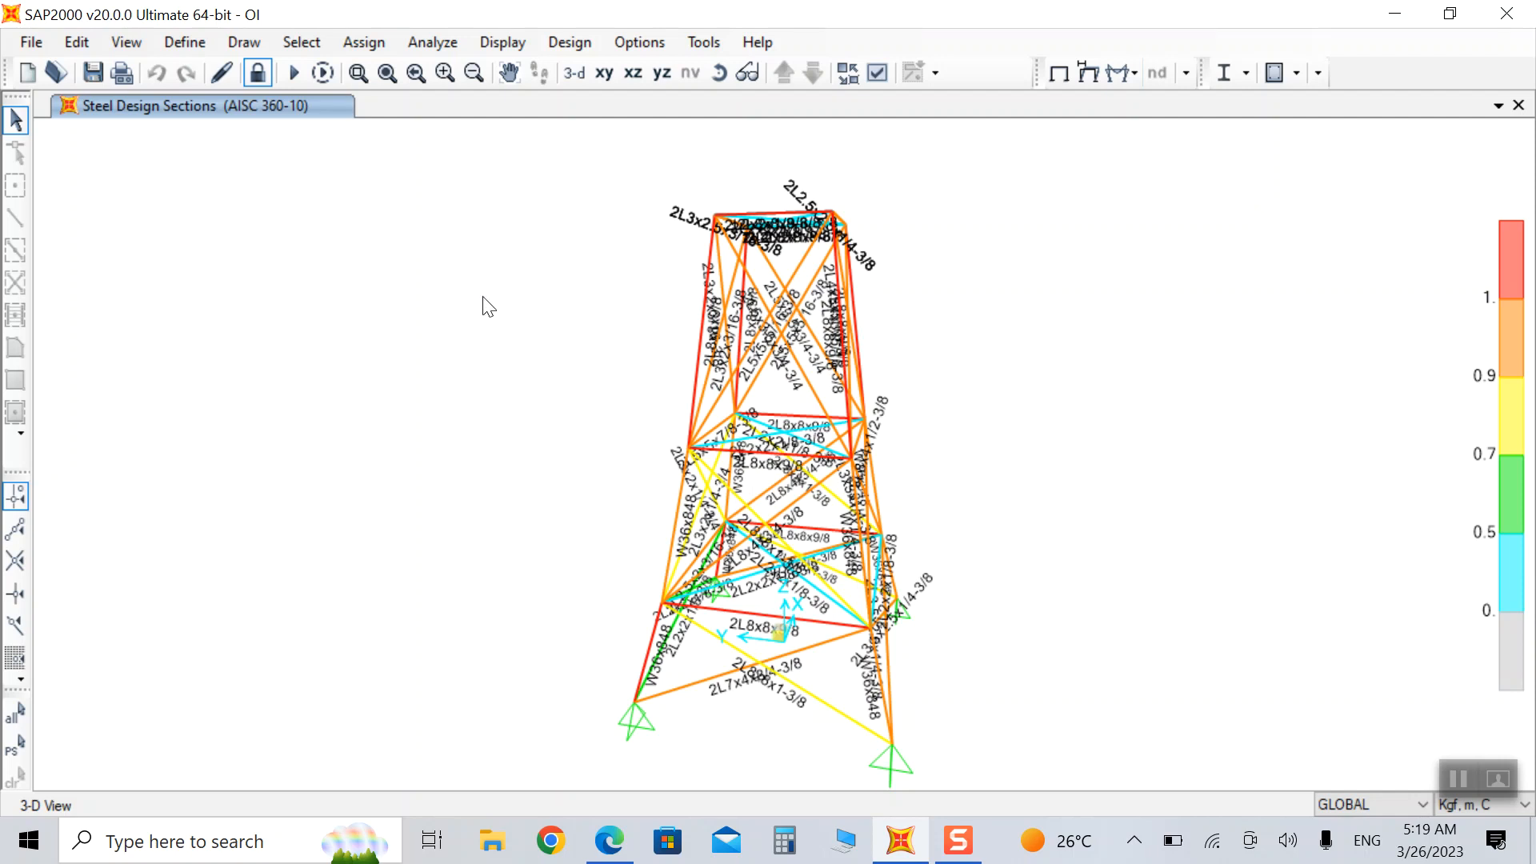
scroll(488, 306, up, 3)
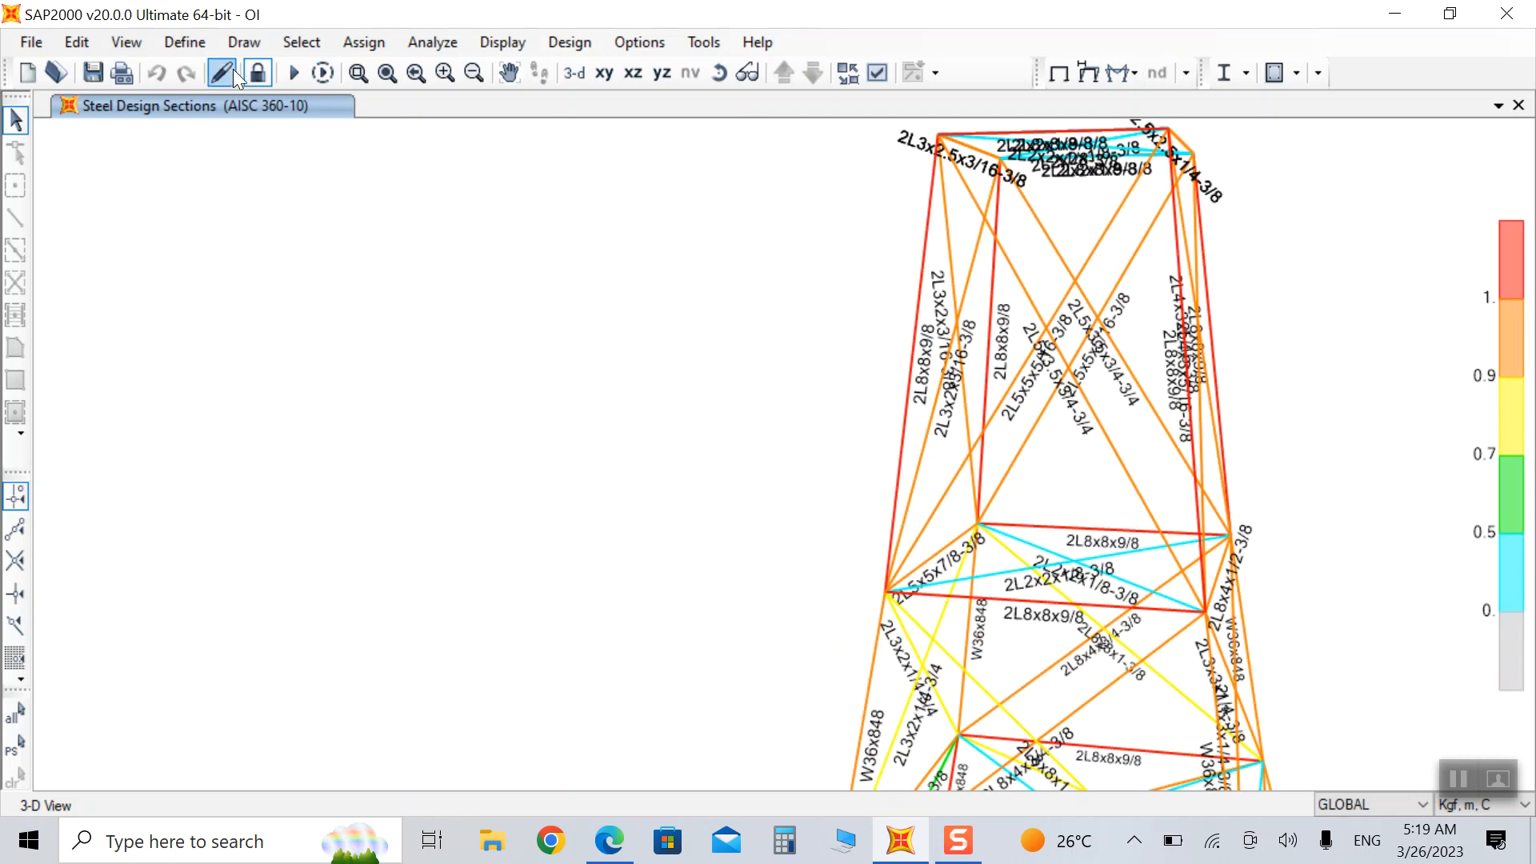
Unlock the model, accepting deletion of the results, and assign the Double Angle auto select section to all frame members of the tower.
click(805, 511)
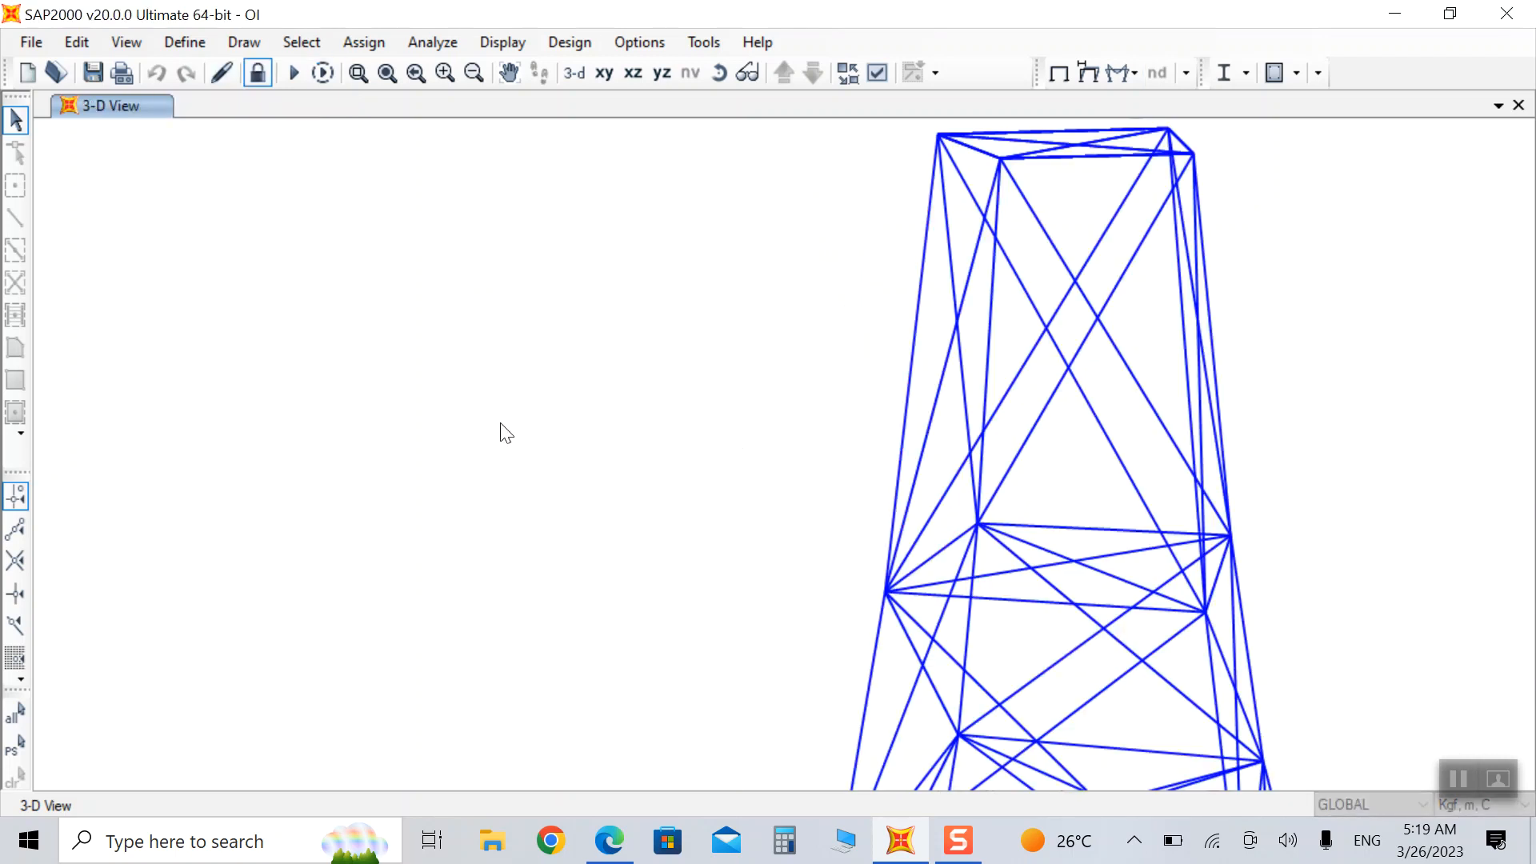
scroll(651, 483, down, 2)
key(ctrl+a)
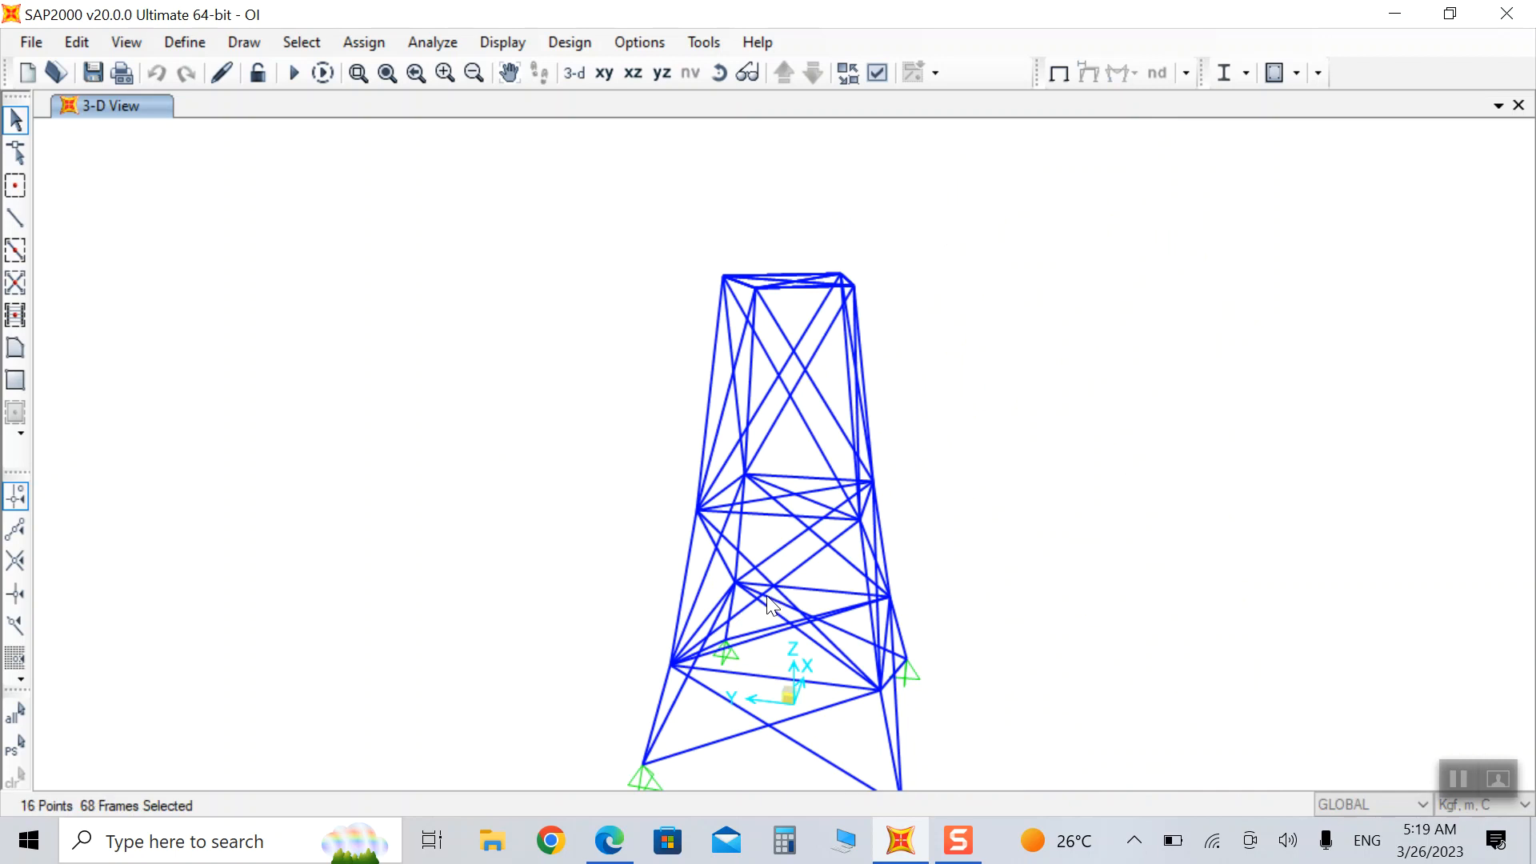
click(376, 44)
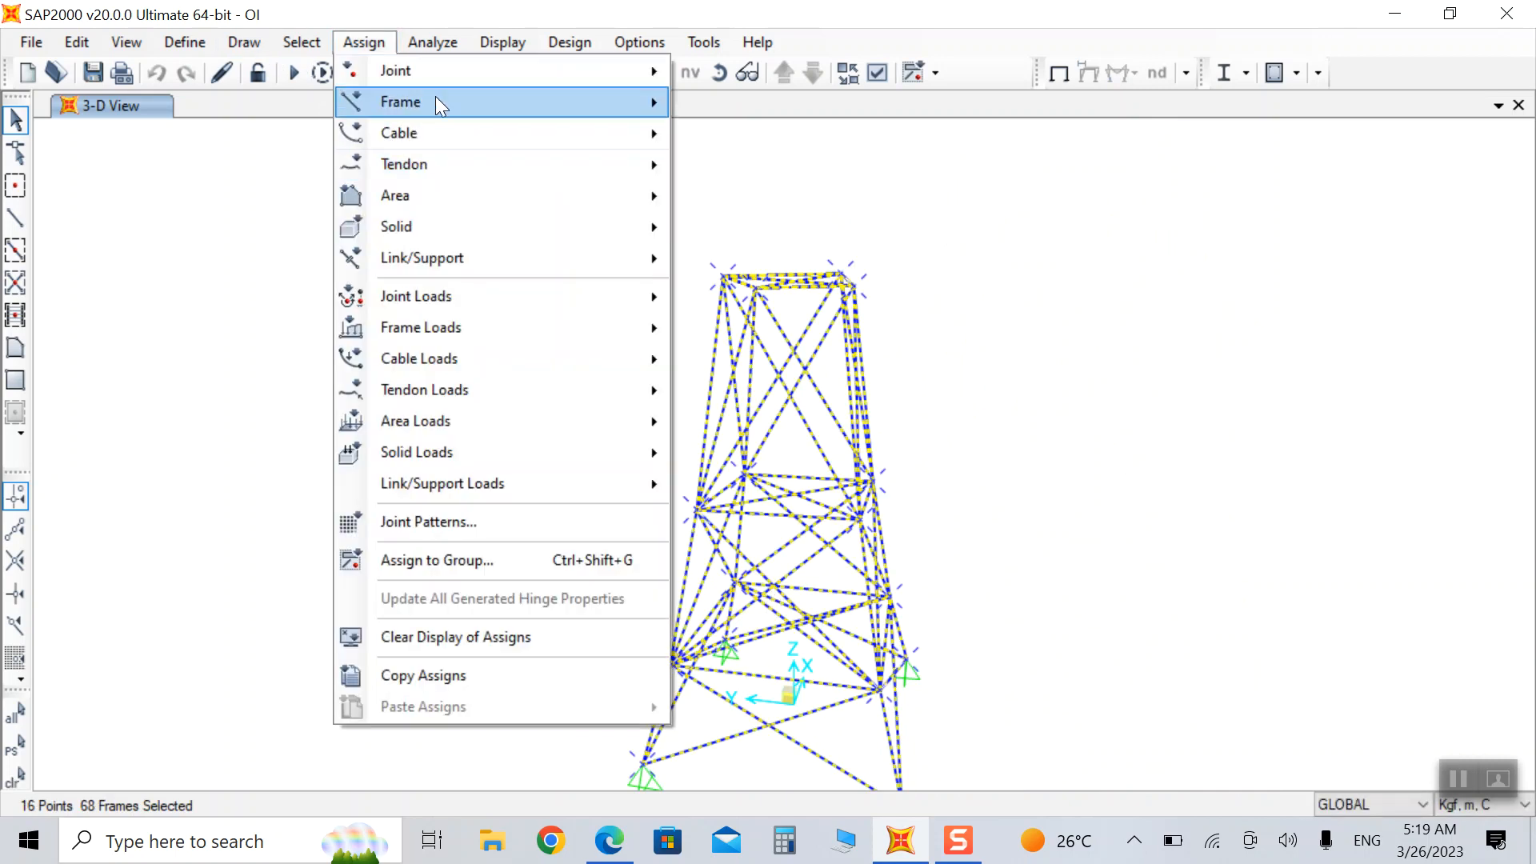
mouse_move(434, 96)
click(728, 105)
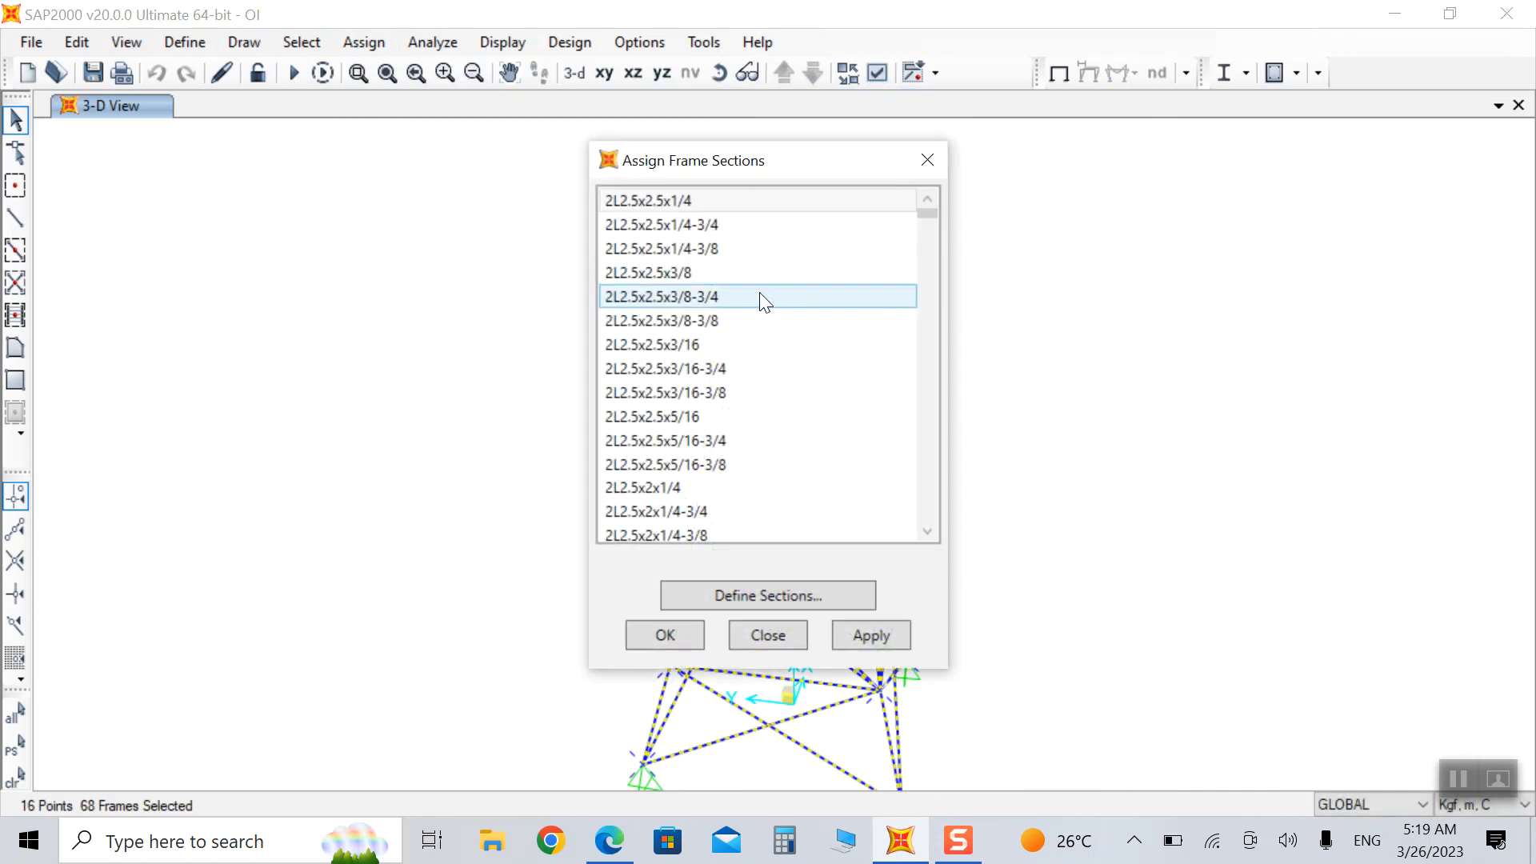
scroll(692, 352, down, 2)
click(686, 372)
key(d)
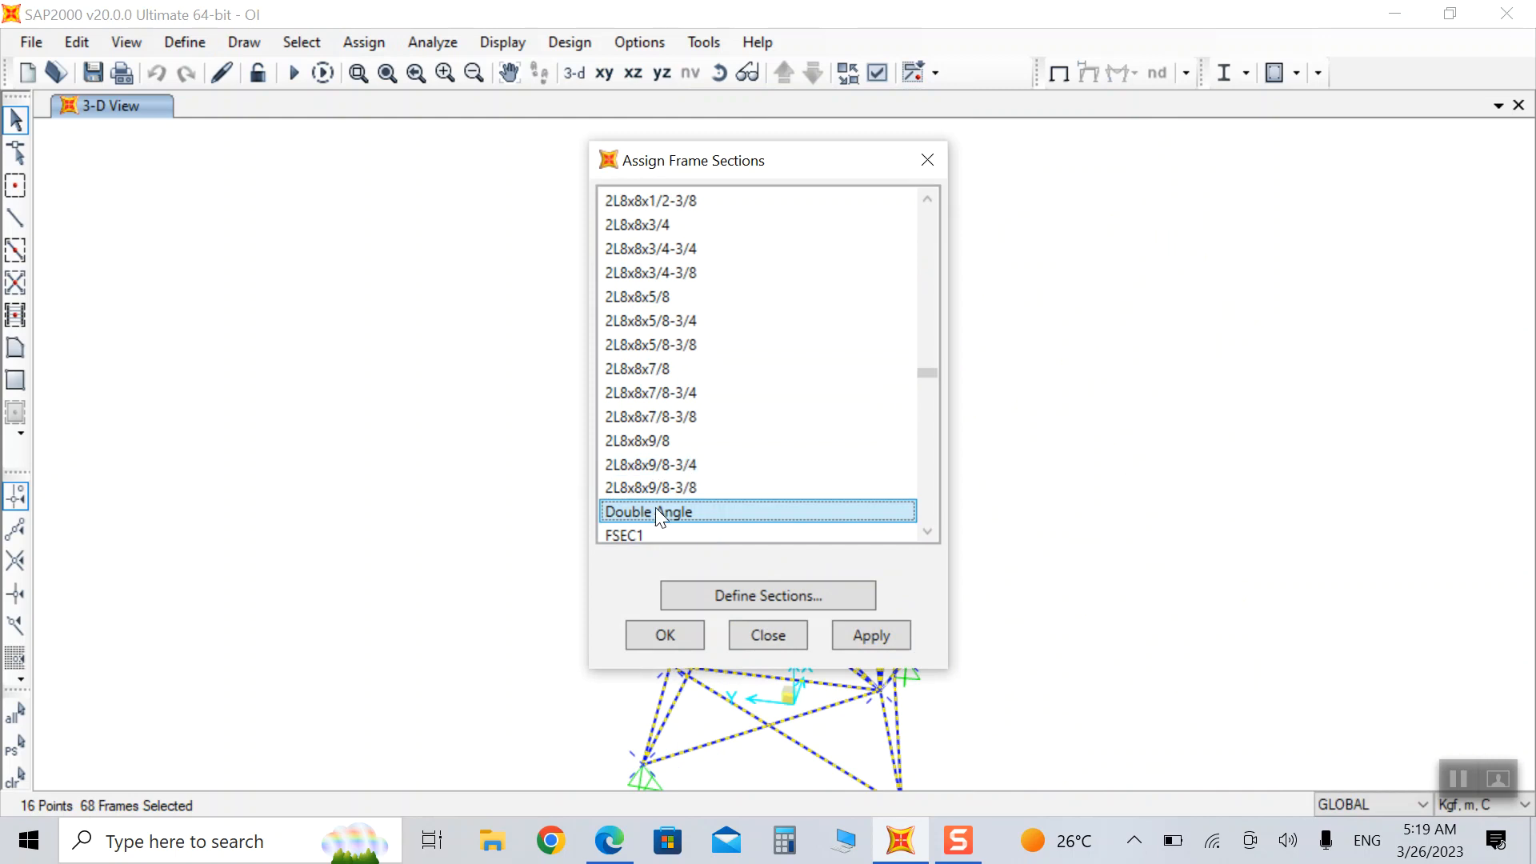
click(840, 634)
click(679, 640)
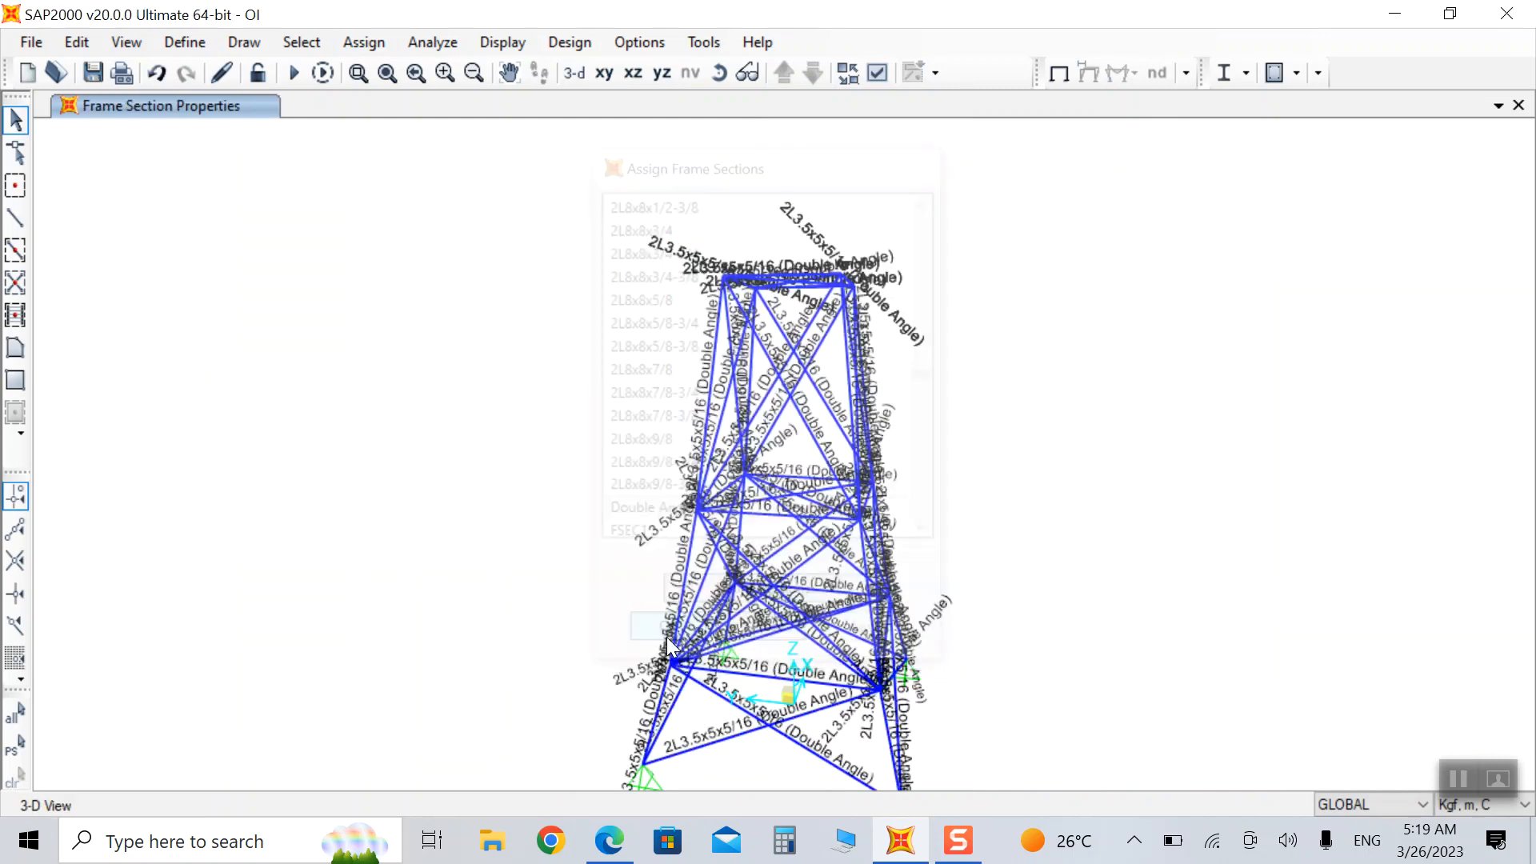
Select the lowest segments of the two front legs and the lowest and second-lowest segments of a rear leg.
scroll(707, 442, down, 3)
scroll(689, 605, up, 3)
scroll(680, 596, up, 2)
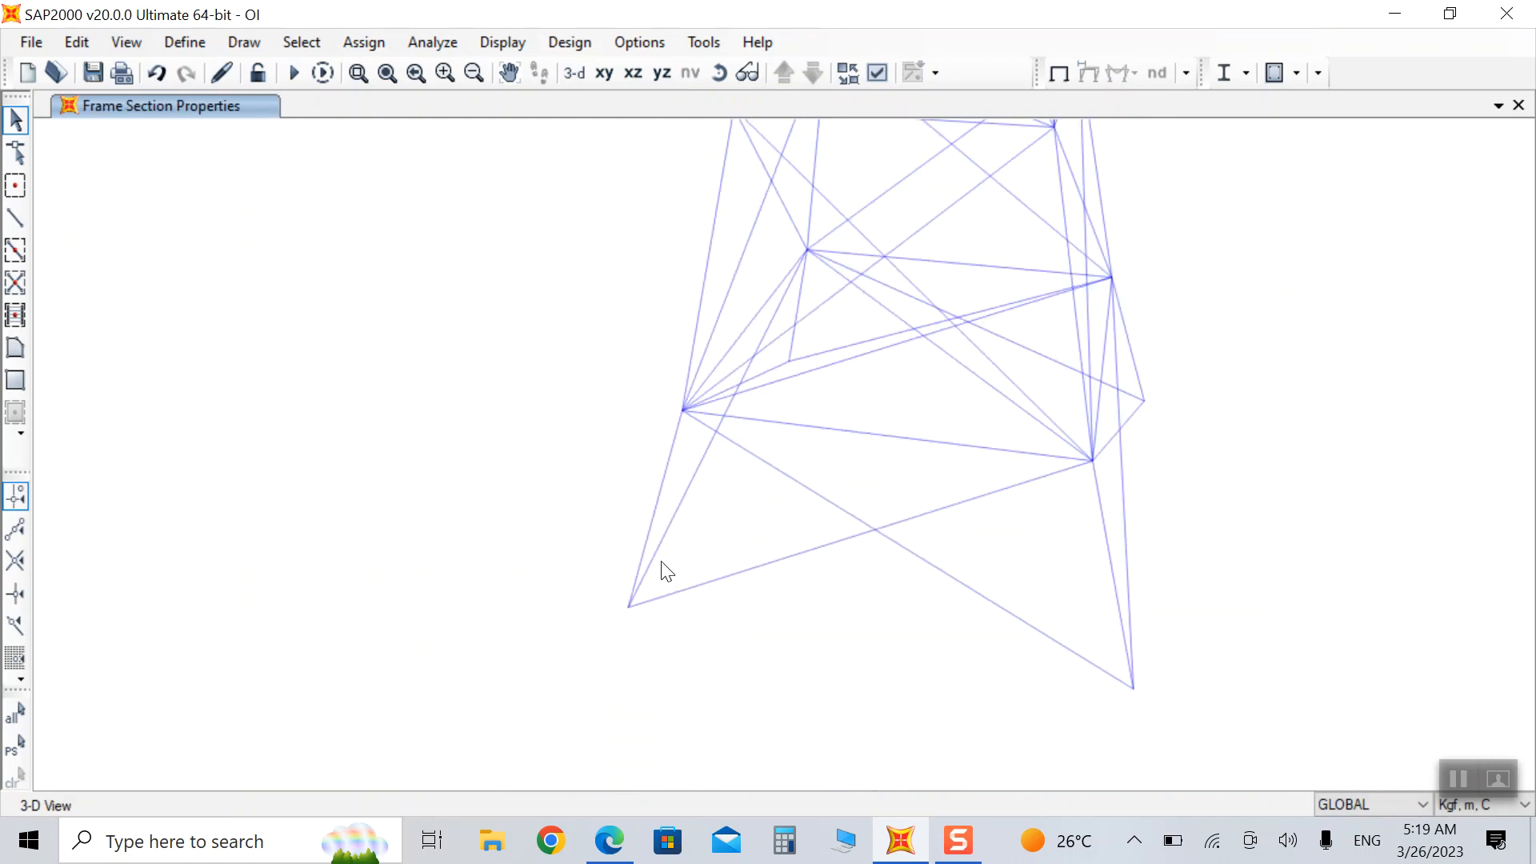
click(649, 516)
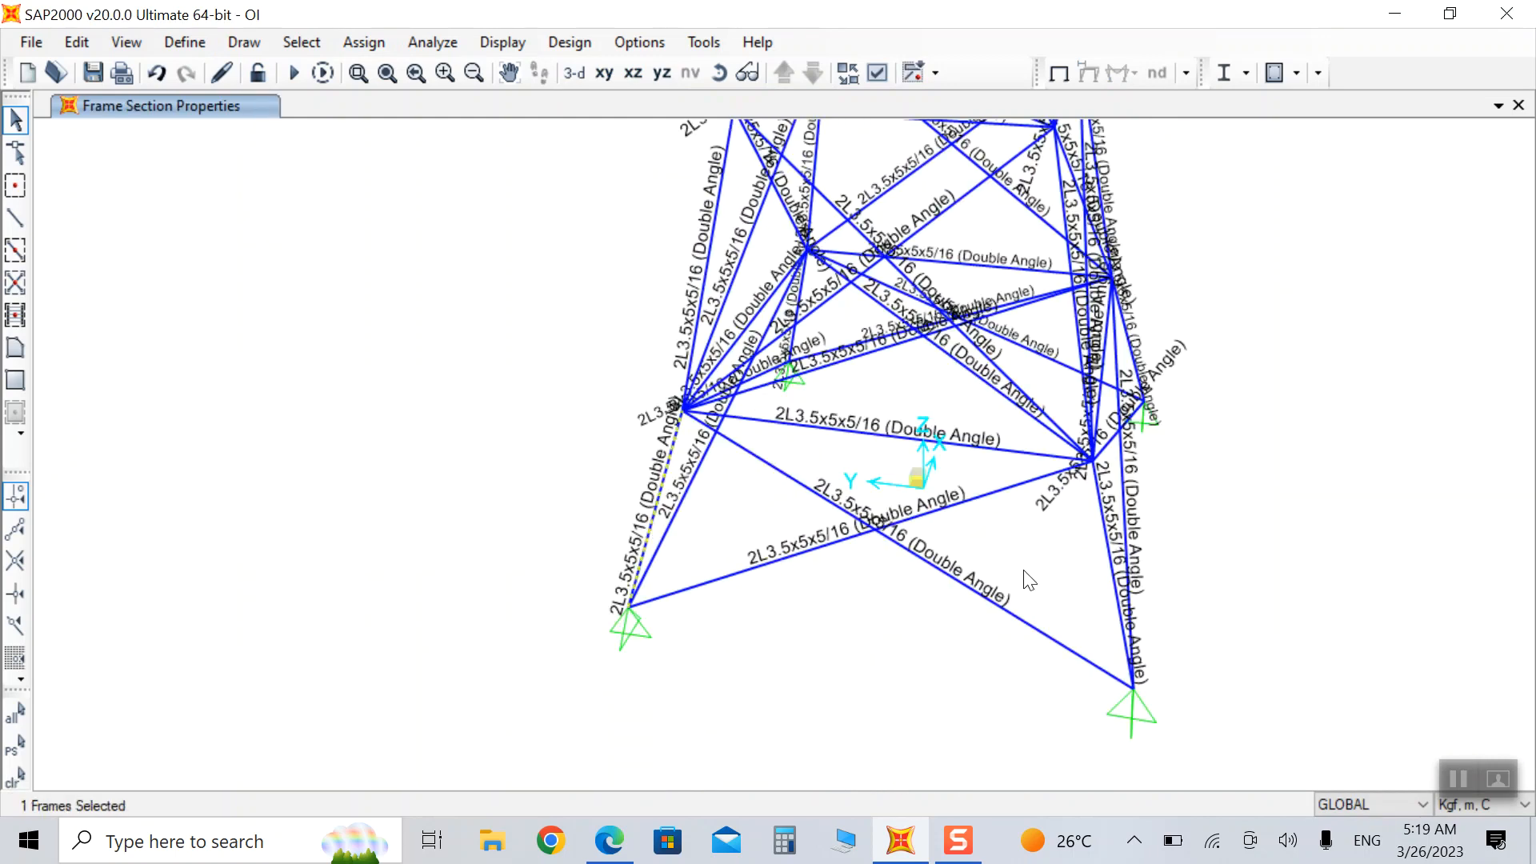
click(1109, 561)
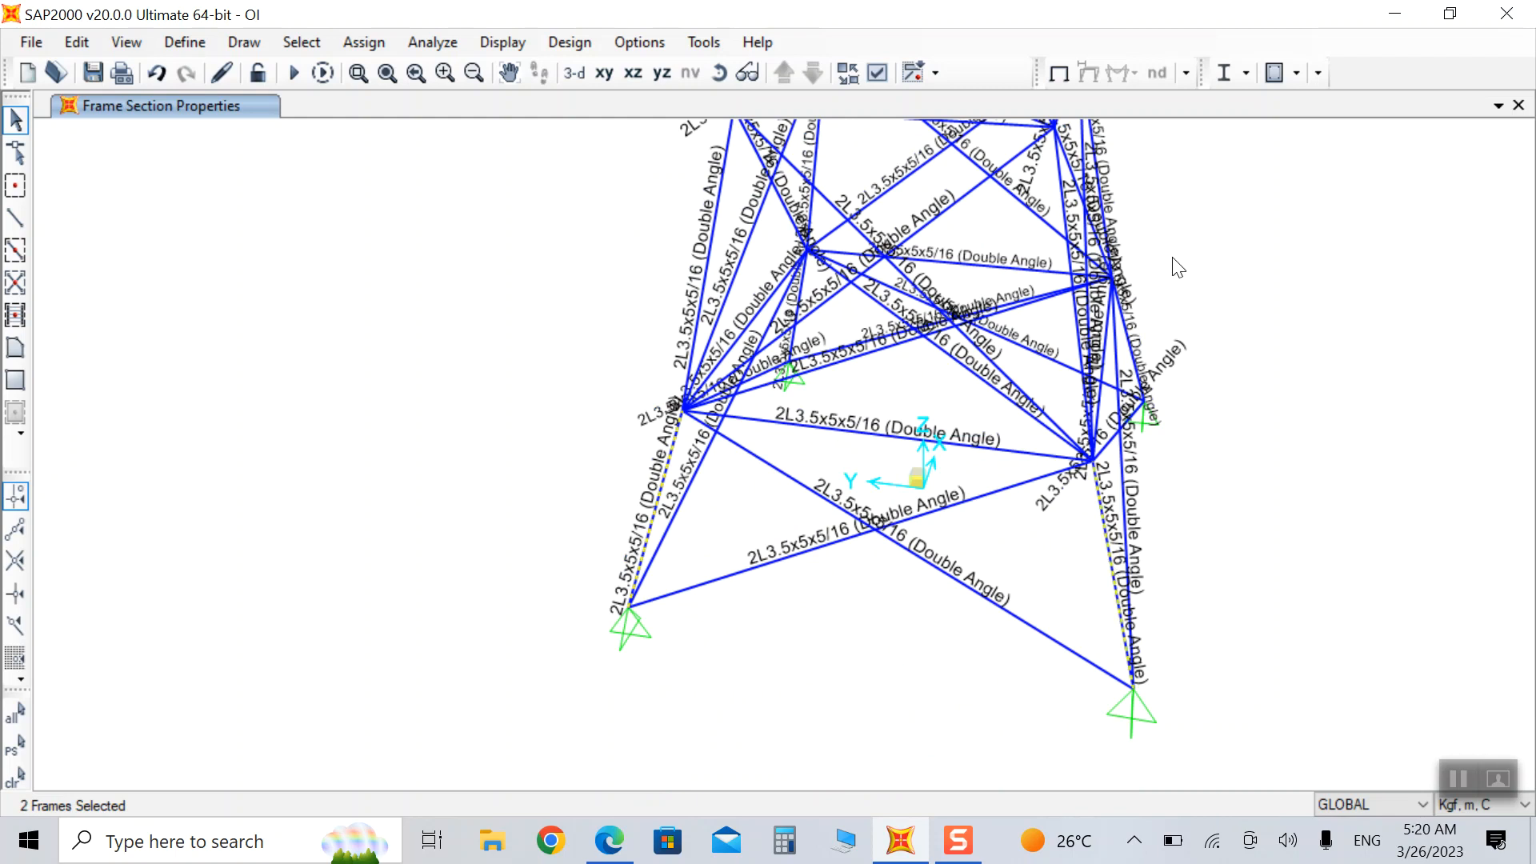
click(719, 73)
mouse_move(1302, 356)
mouse_down()
mouse_move(843, 253)
mouse_move(681, 577)
mouse_up()
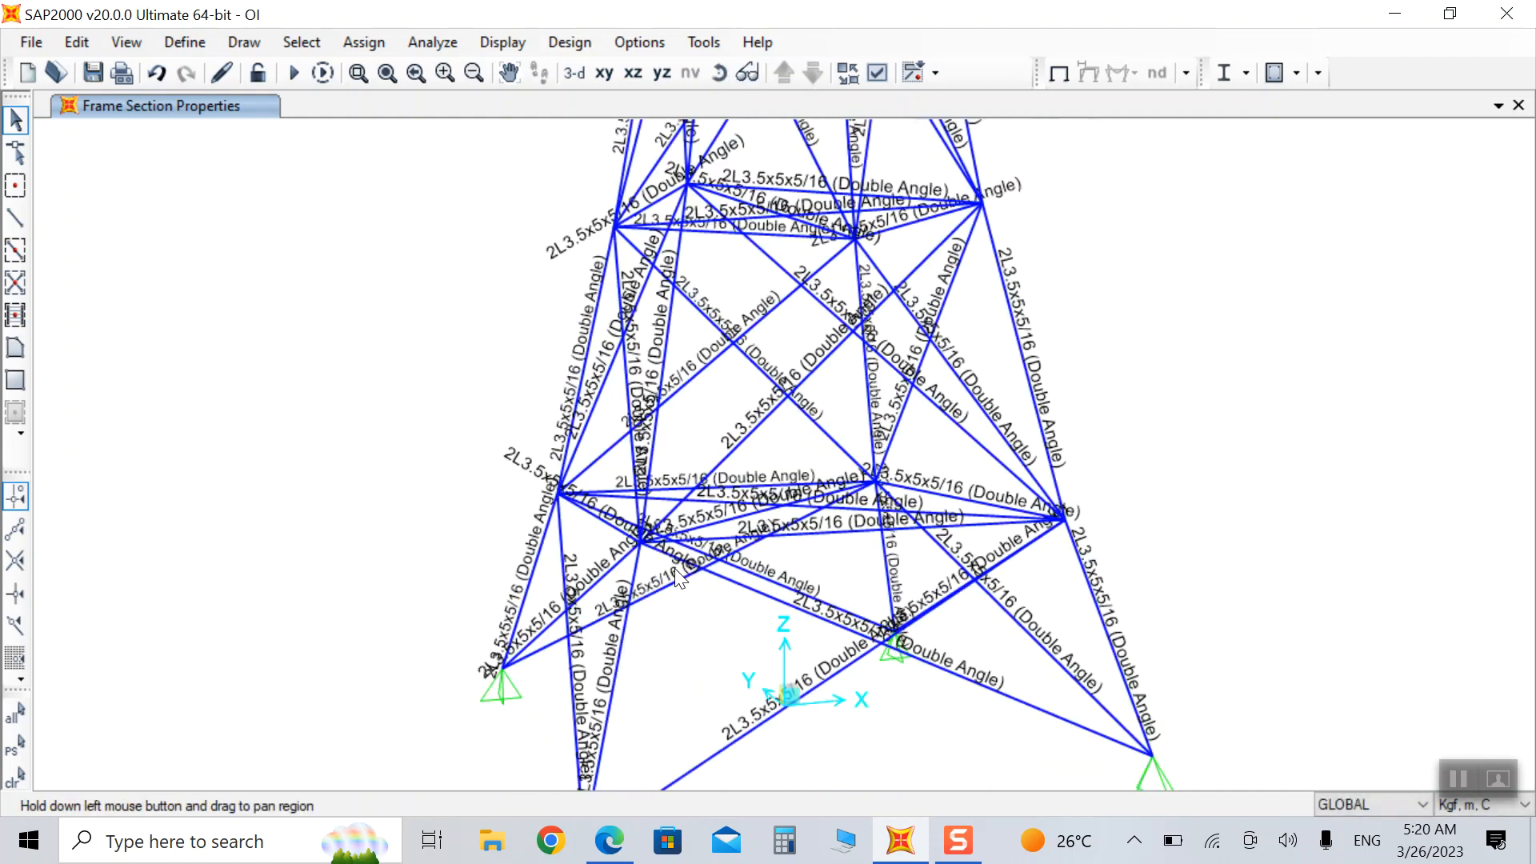
click(1099, 621)
click(1053, 474)
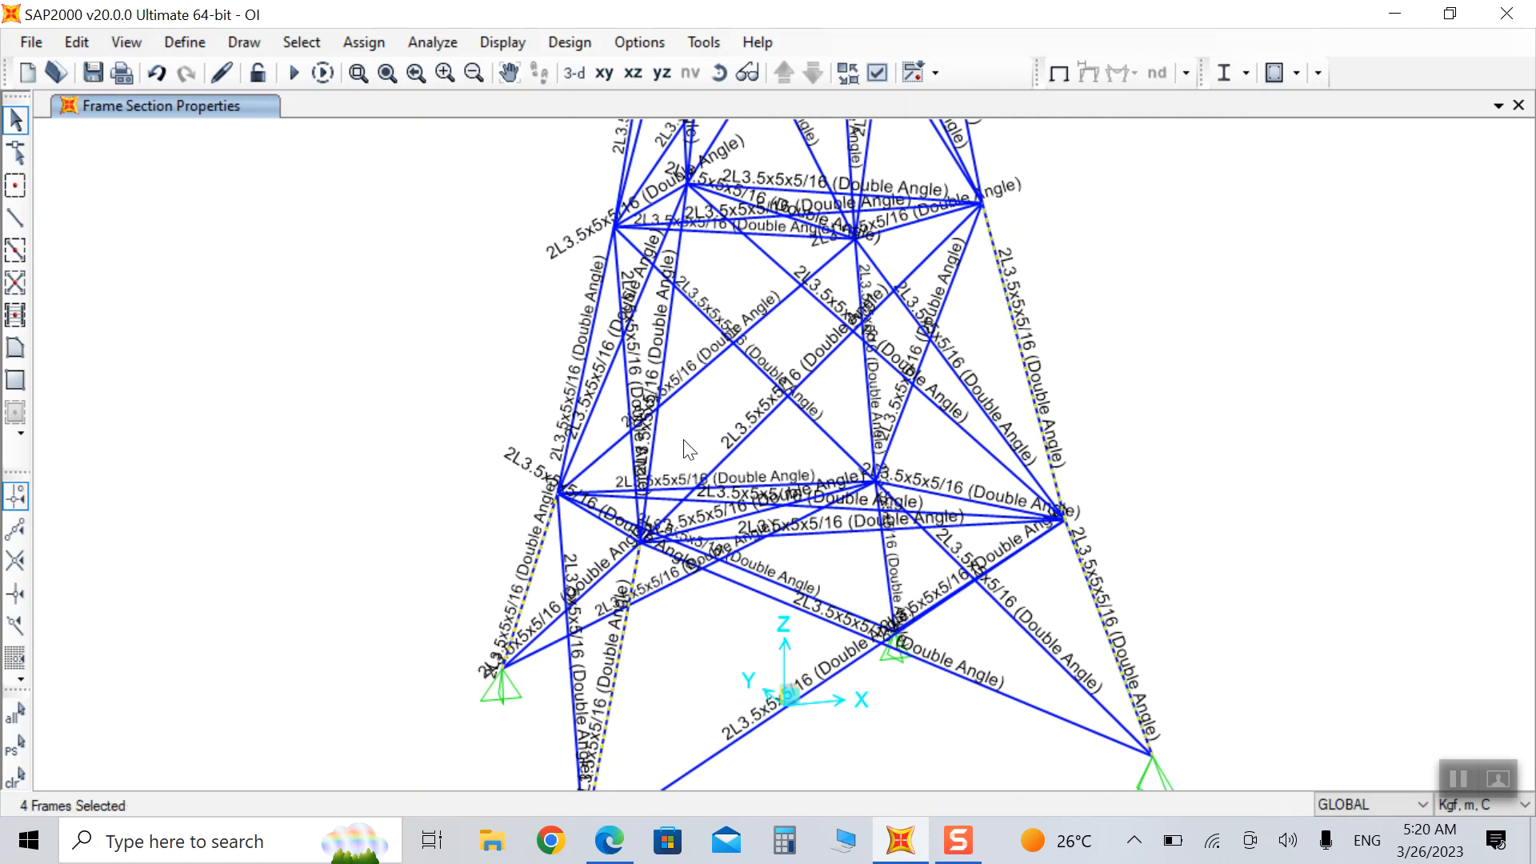
Add the second-lowest segments of the two front legs and both lower segments of the remaining rear leg to the selection.
click(735, 74)
drag(1035, 246, 898, 432)
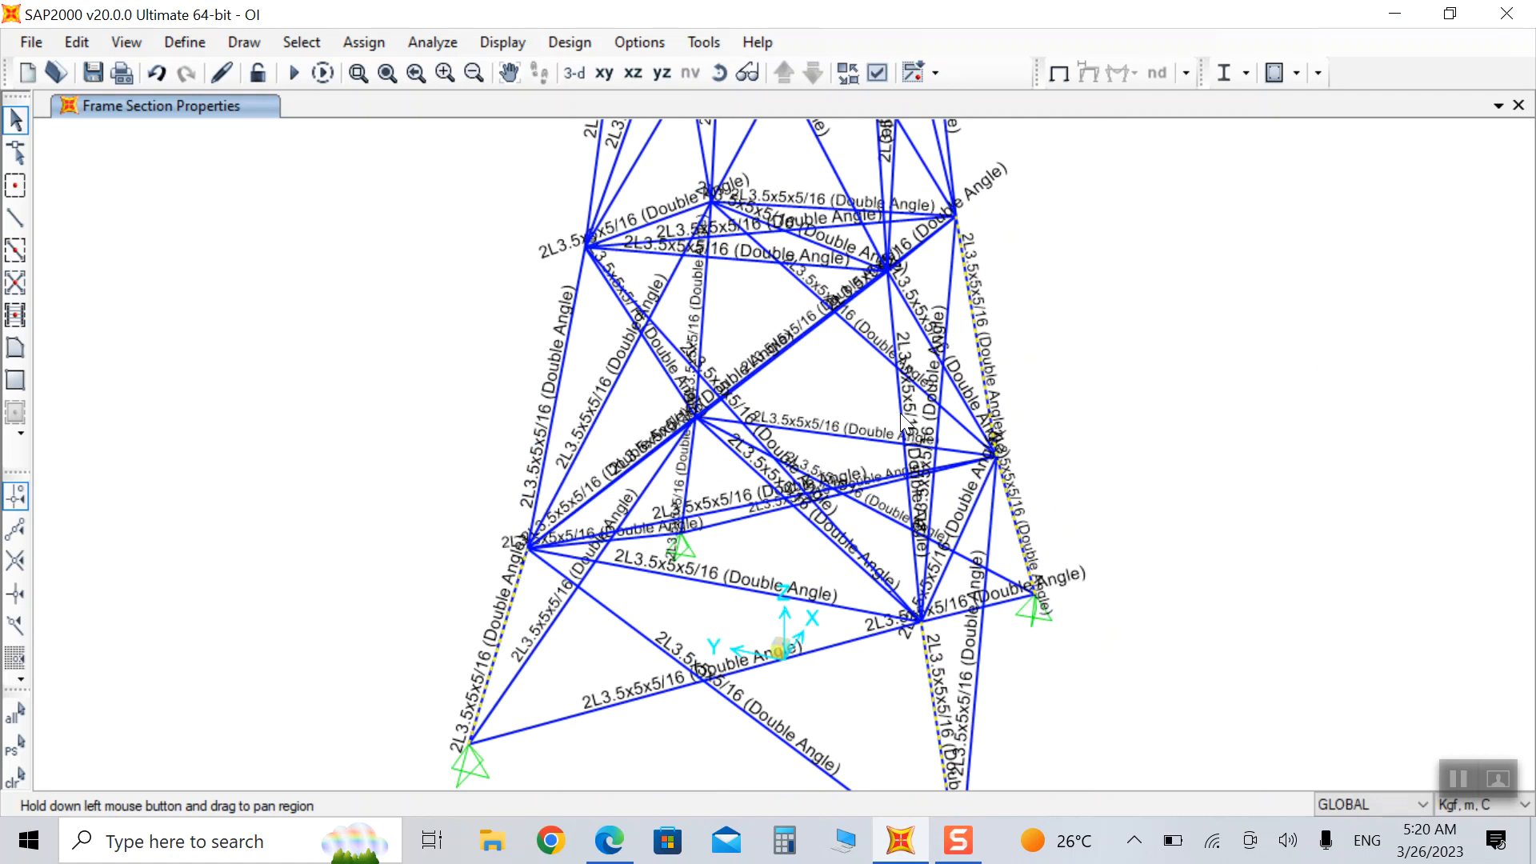
click(902, 419)
click(545, 453)
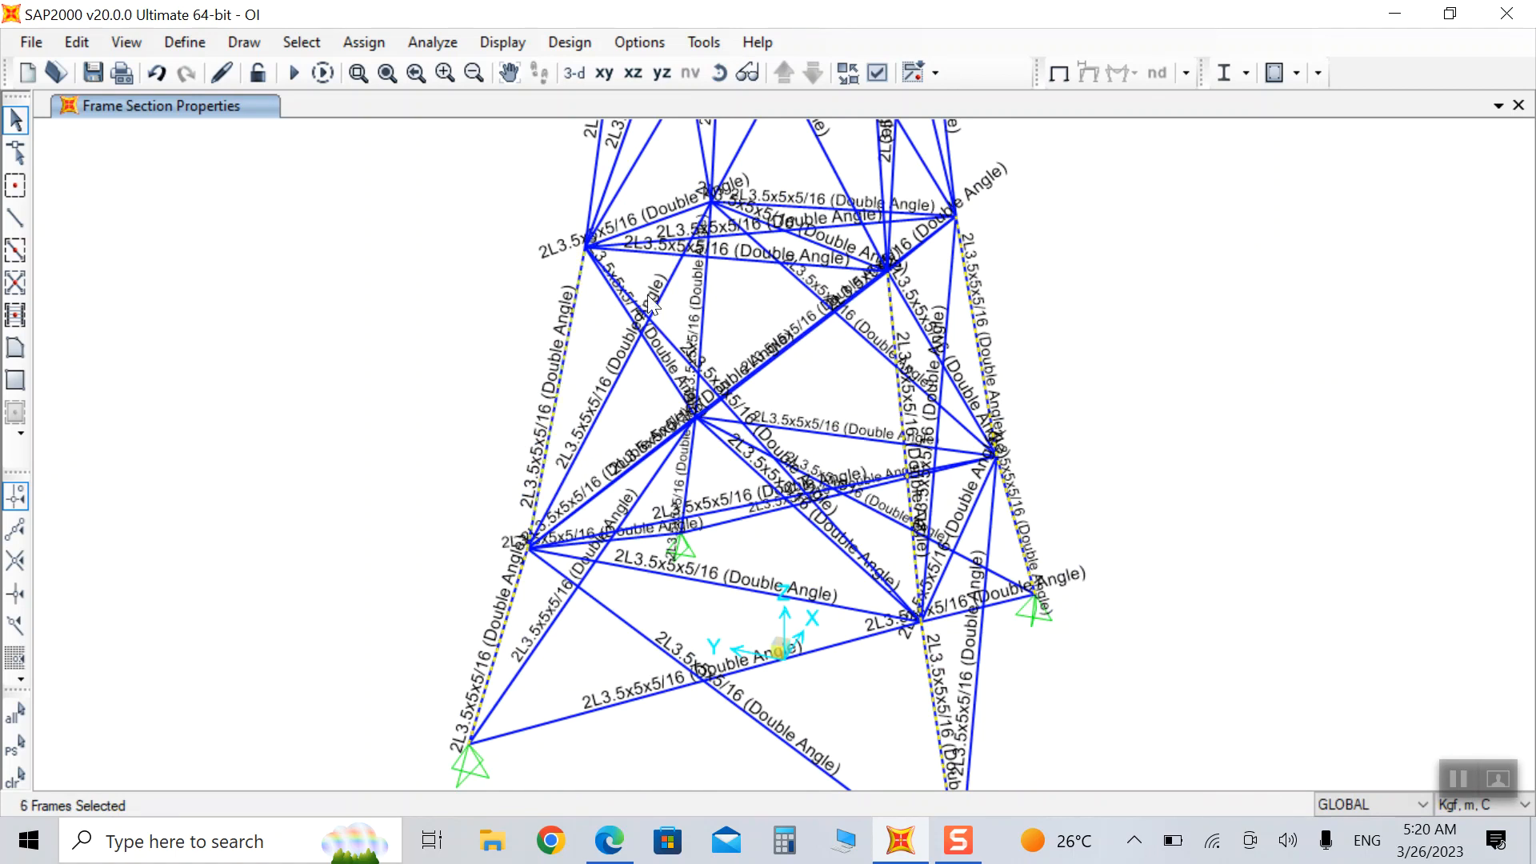
click(508, 73)
mouse_move(1279, 343)
mouse_down()
mouse_move(120, 256)
mouse_move(80, 316)
mouse_up()
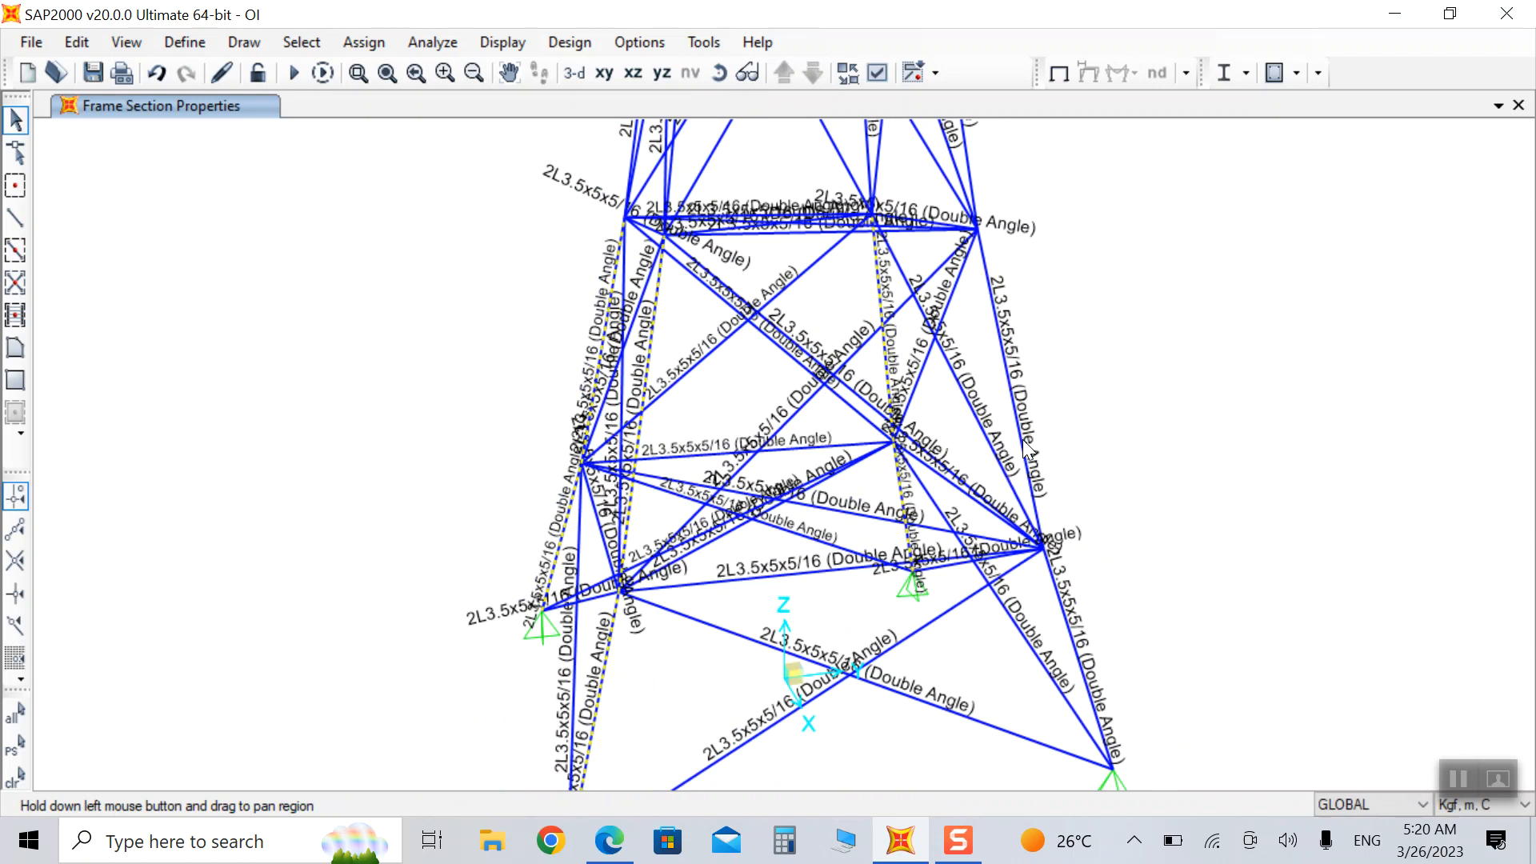
click(1025, 462)
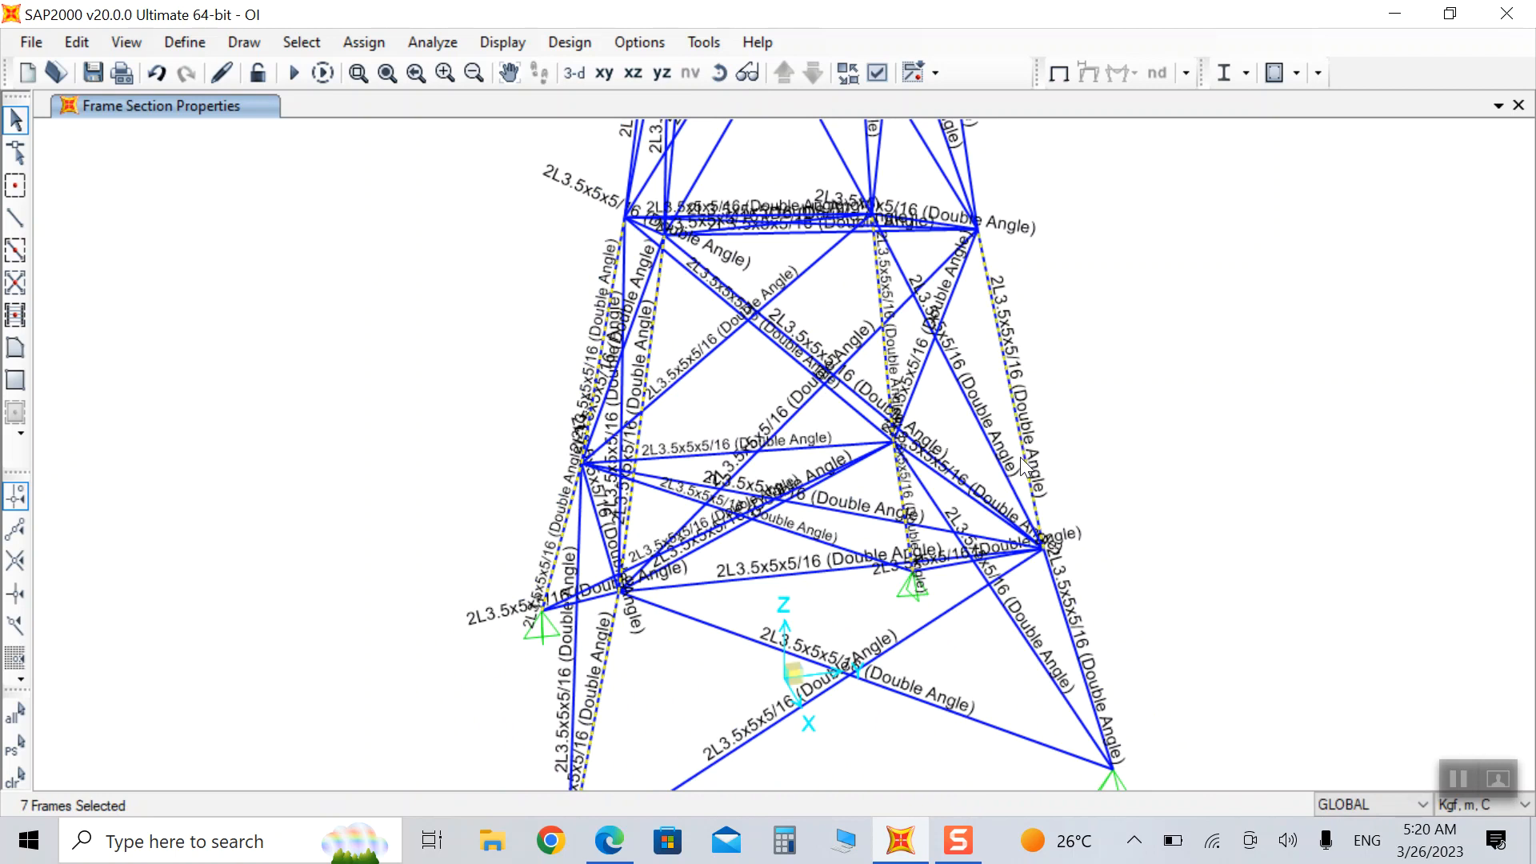
click(1070, 640)
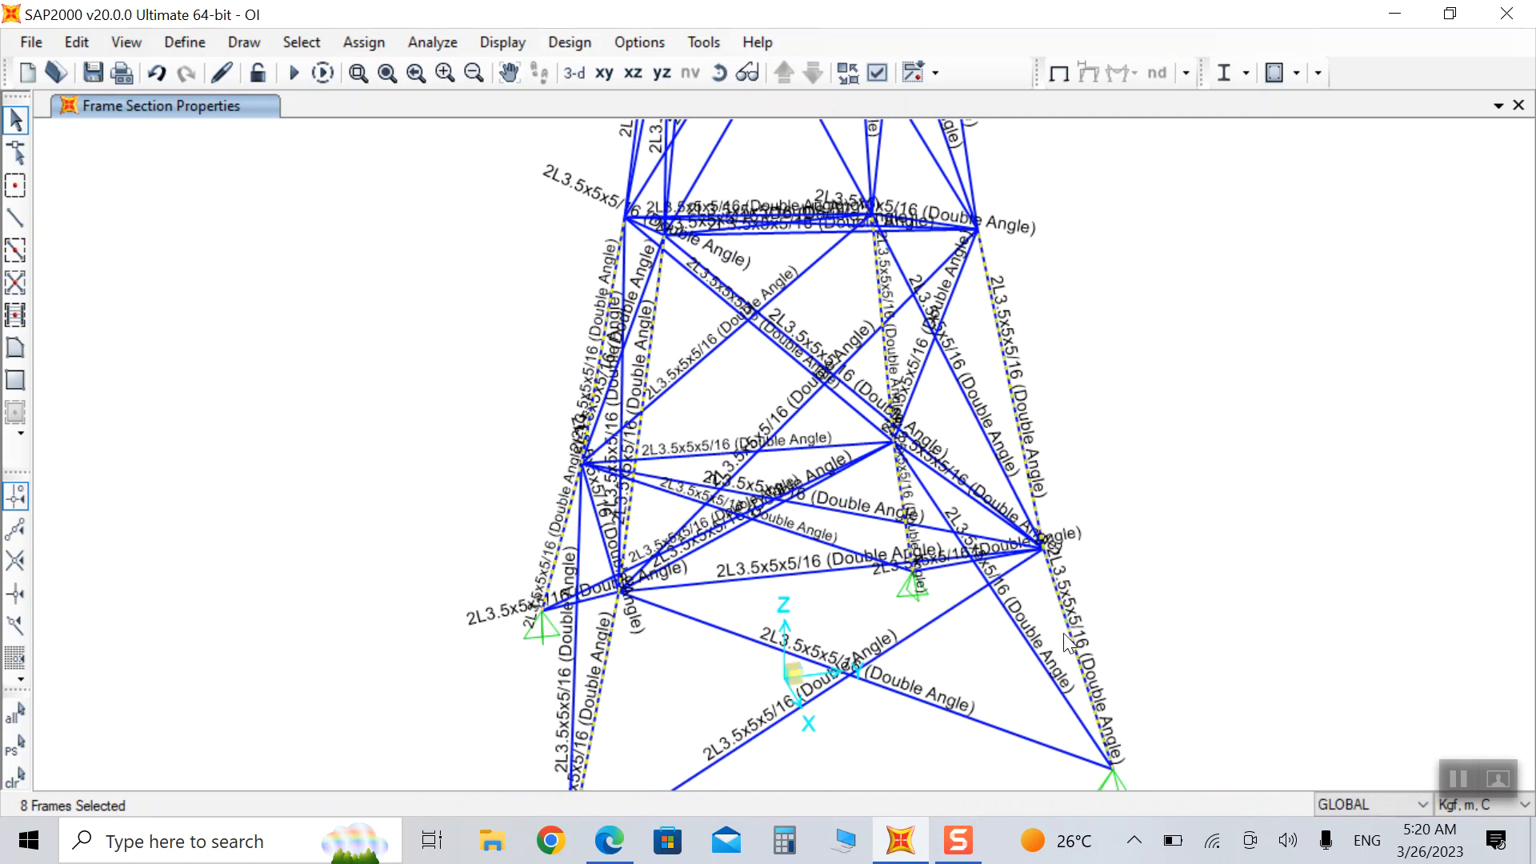
click(349, 47)
click(364, 41)
click(364, 42)
click(363, 42)
click(195, 38)
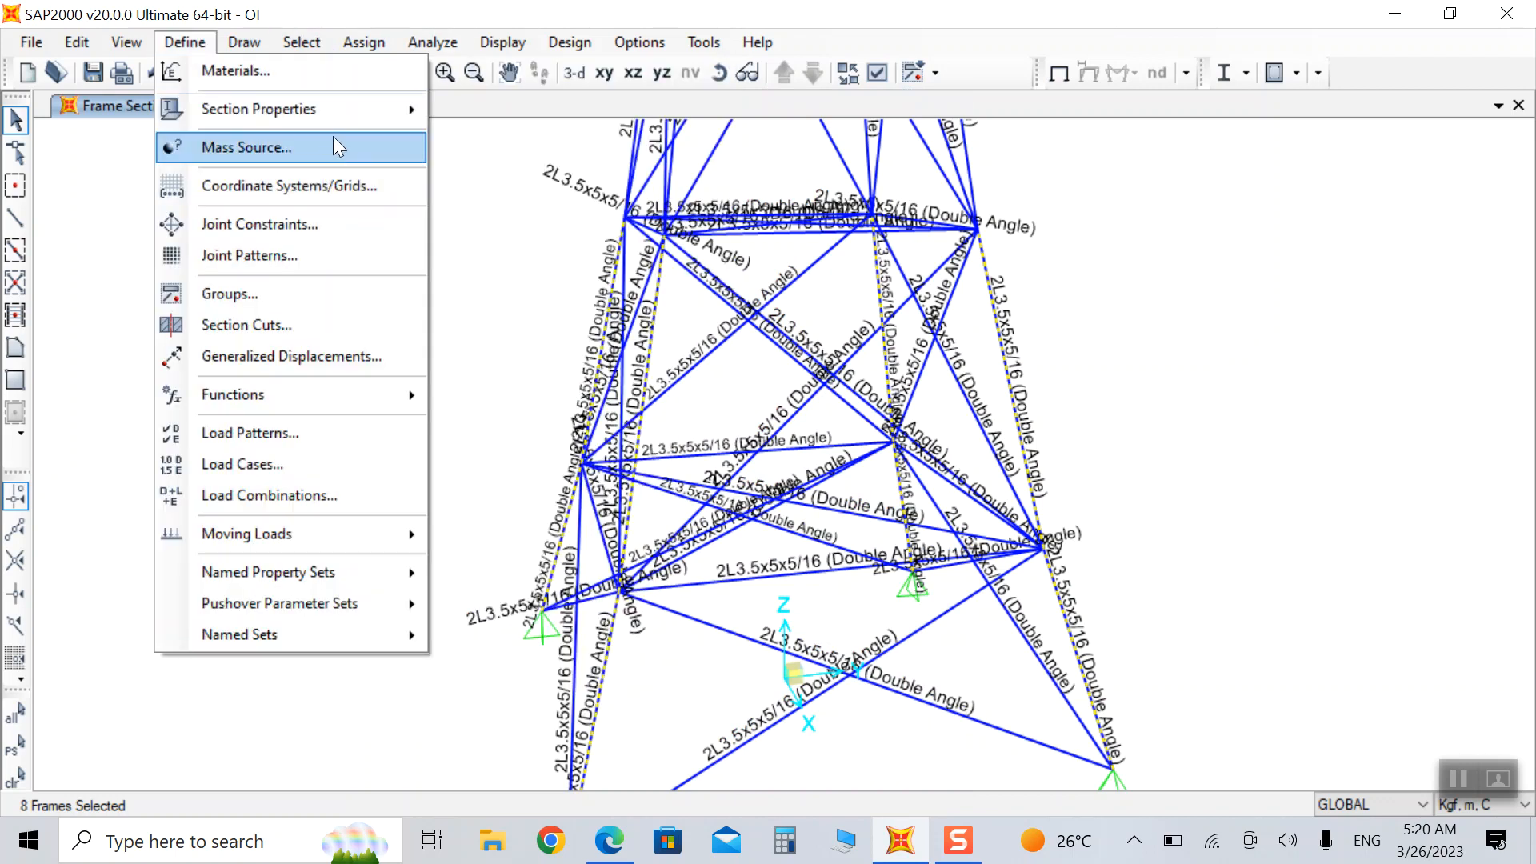
click(504, 346)
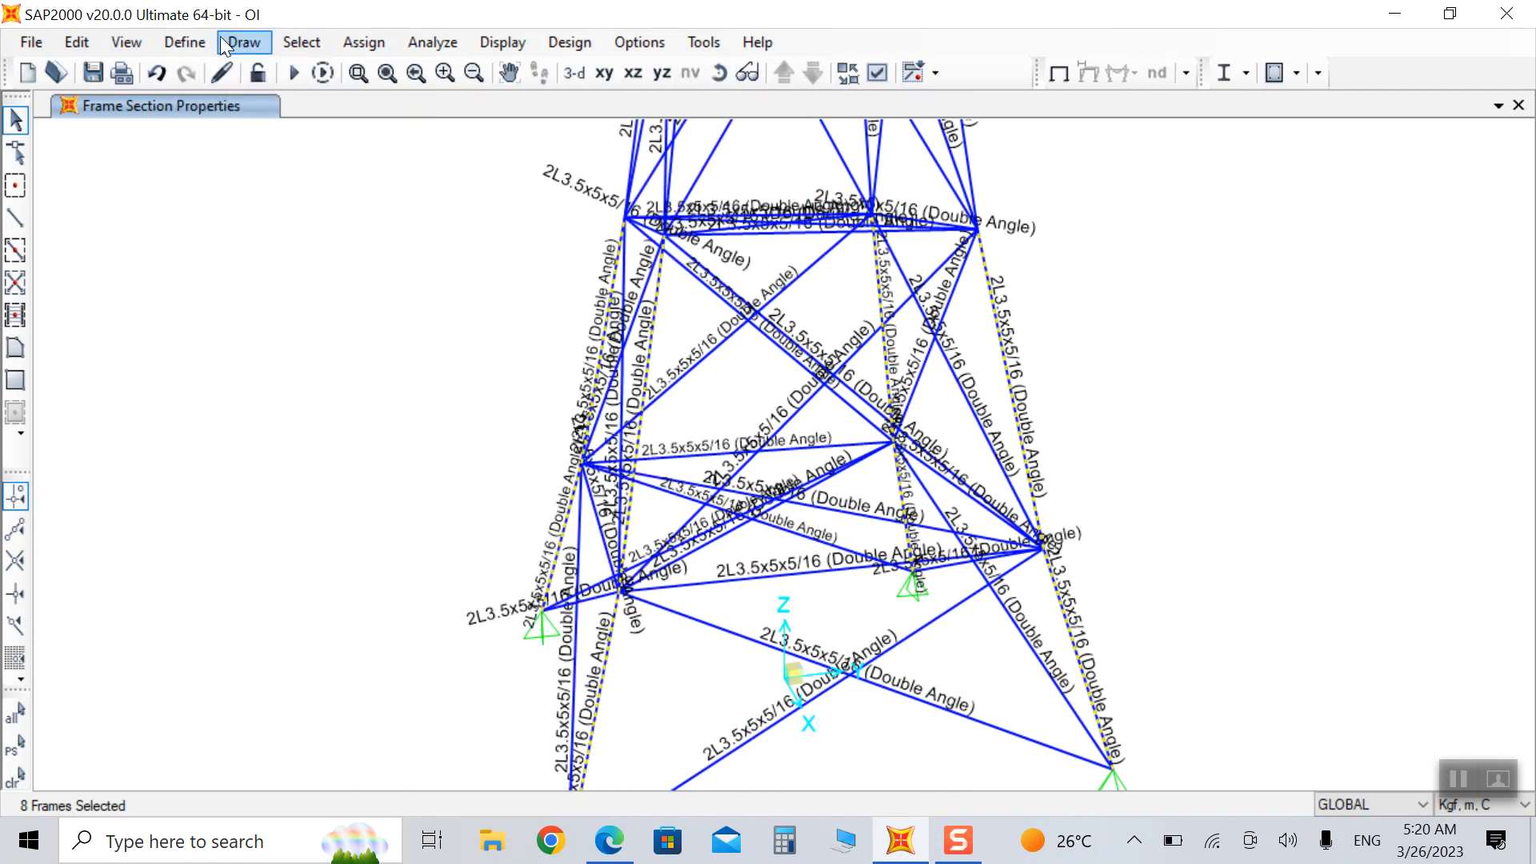
Import all steel Channel sections from a section property file as frame properties with material A992Fy50.
click(184, 41)
mouse_move(277, 104)
click(472, 110)
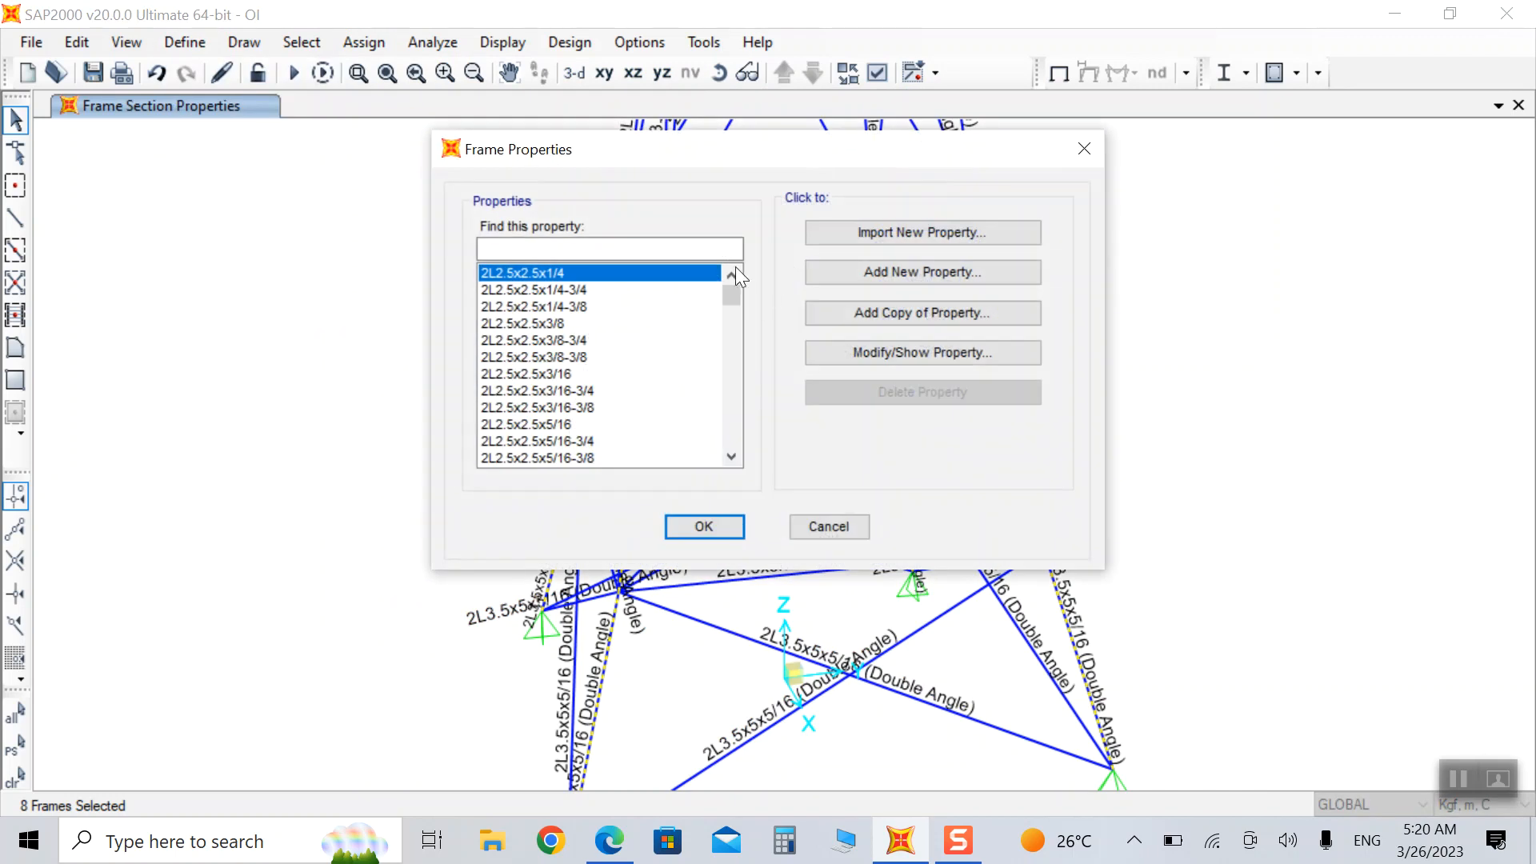
click(886, 232)
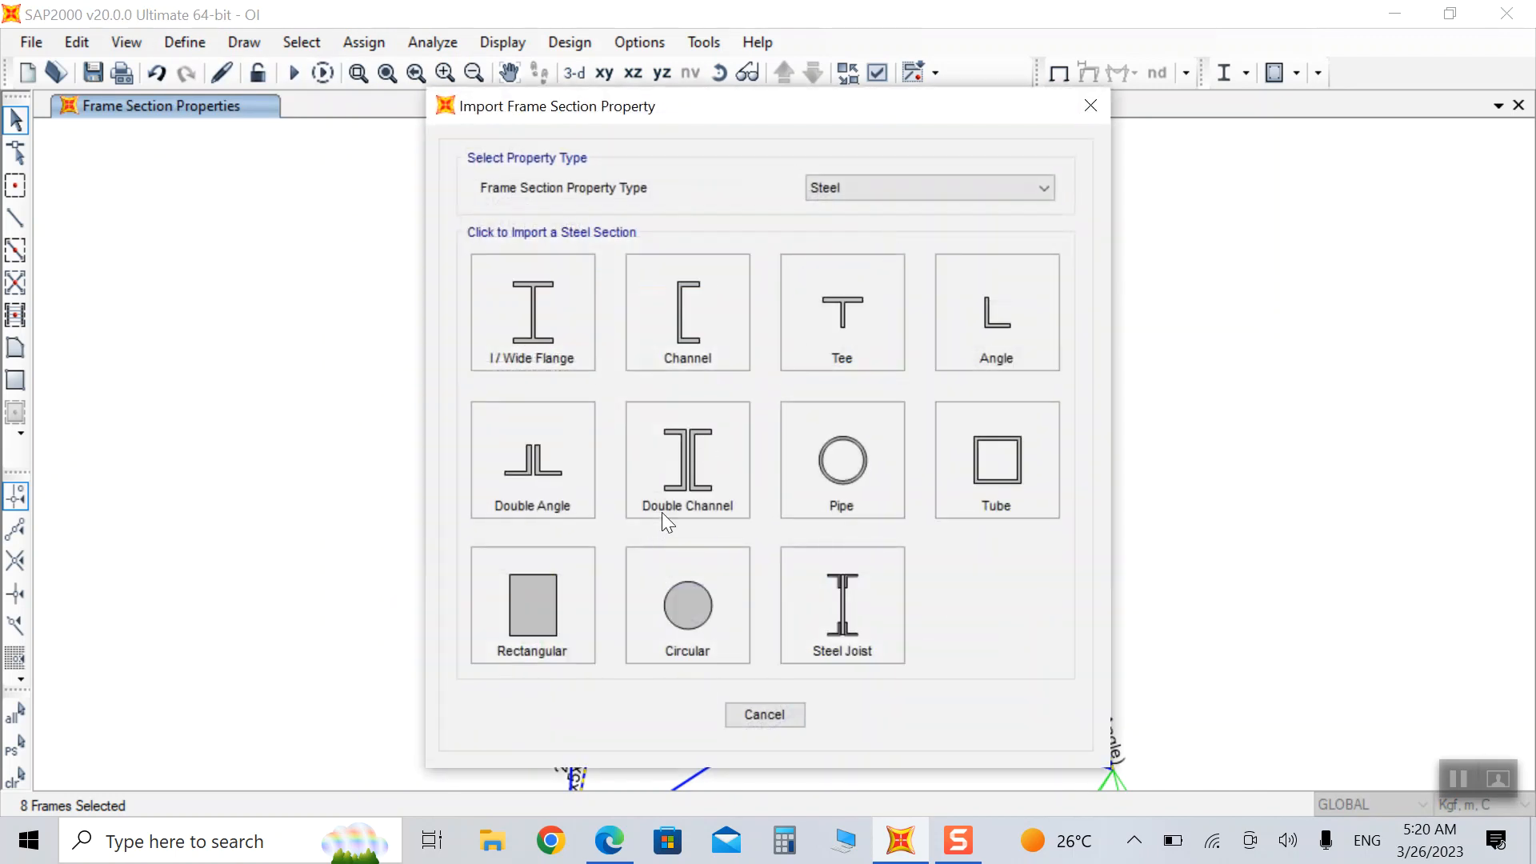
click(685, 331)
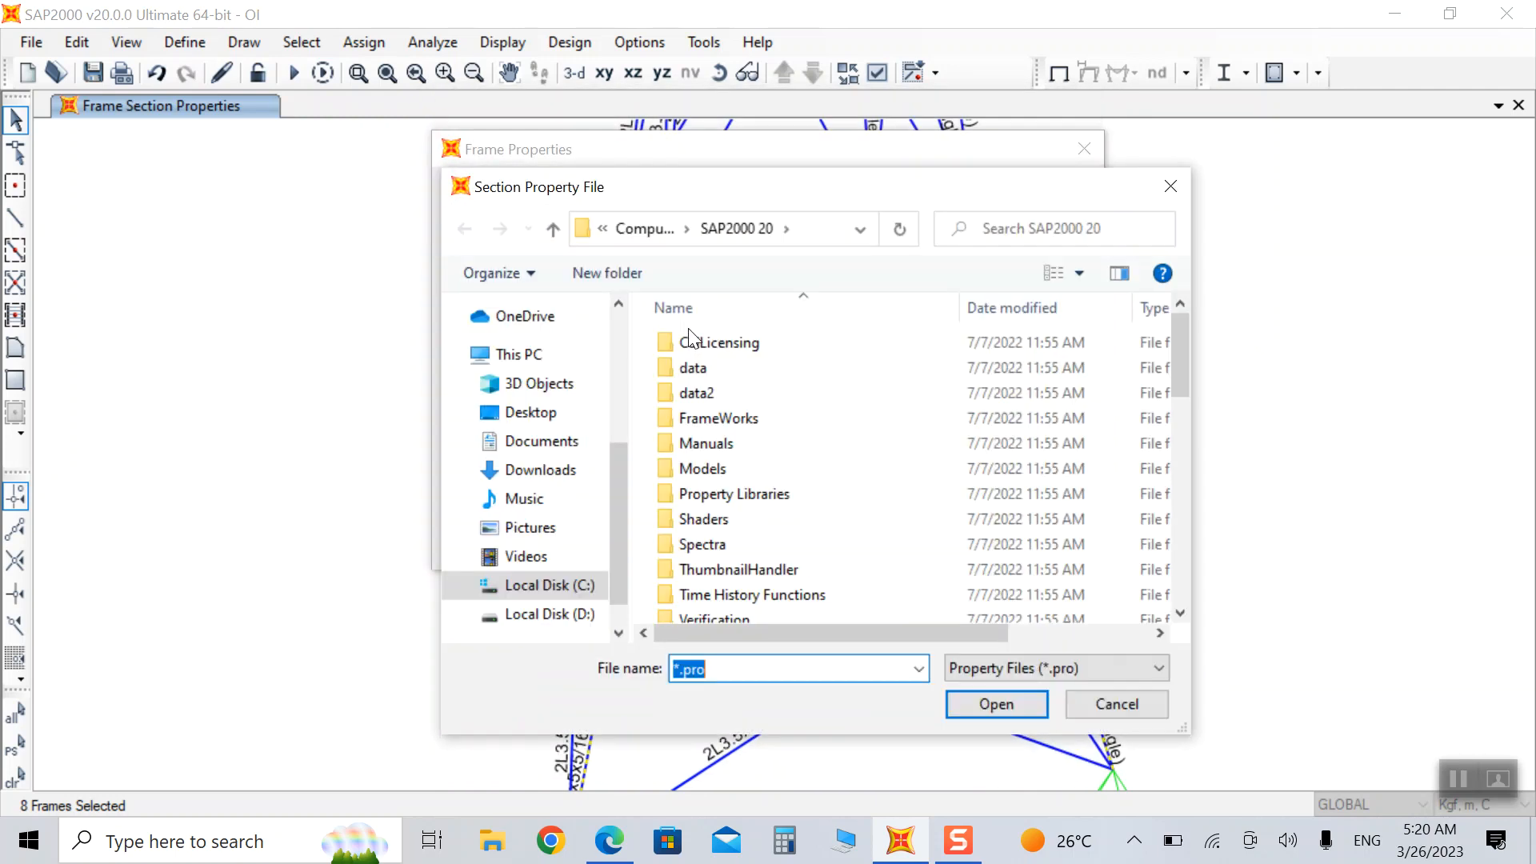
scroll(732, 593, down, 10)
scroll(733, 594, up, 1)
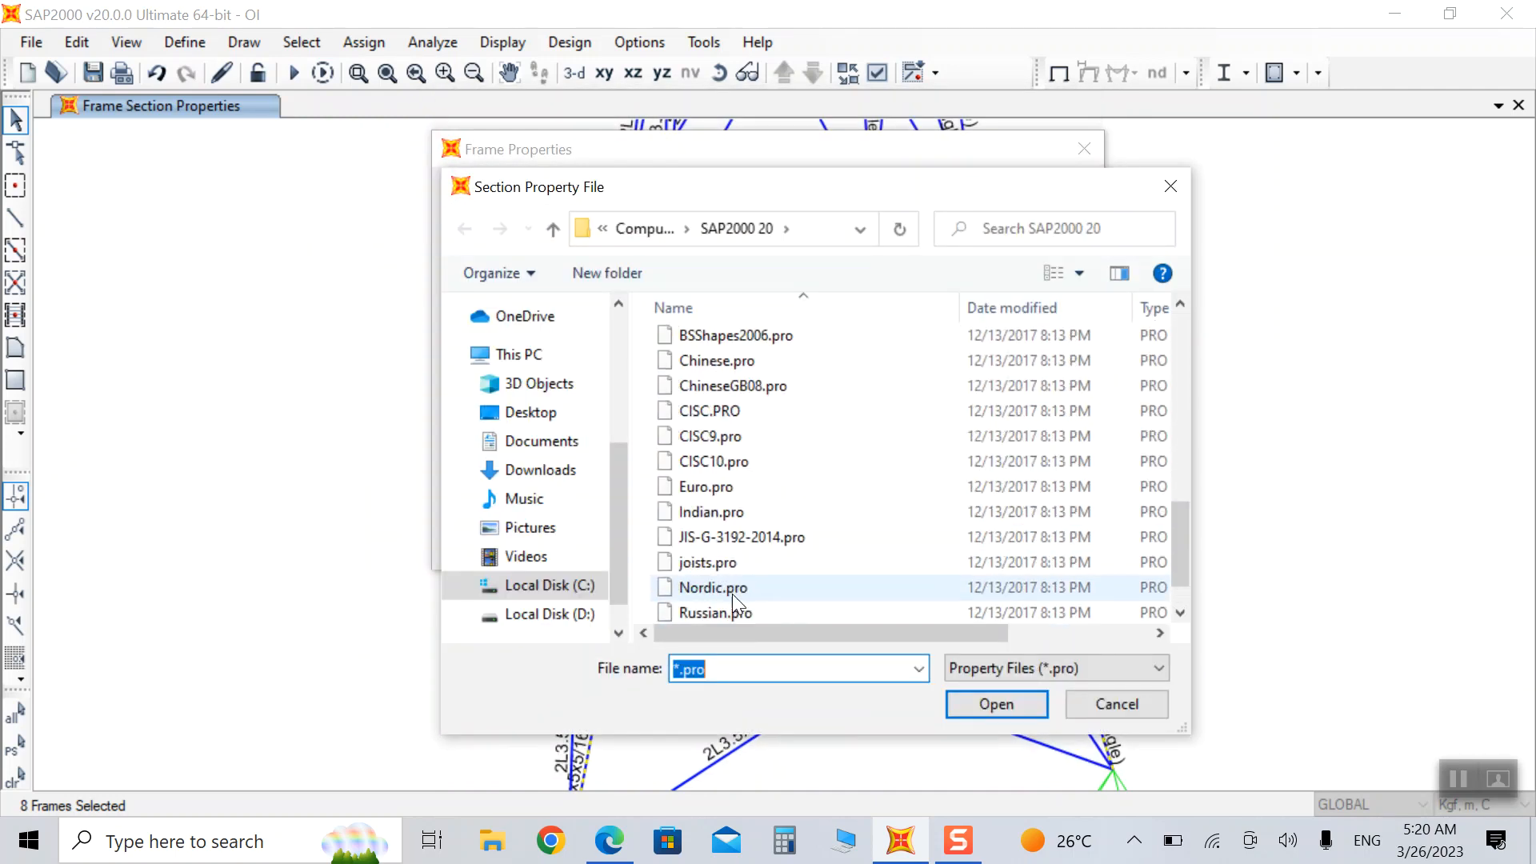
scroll(737, 592, down, 1)
click(722, 584)
click(996, 704)
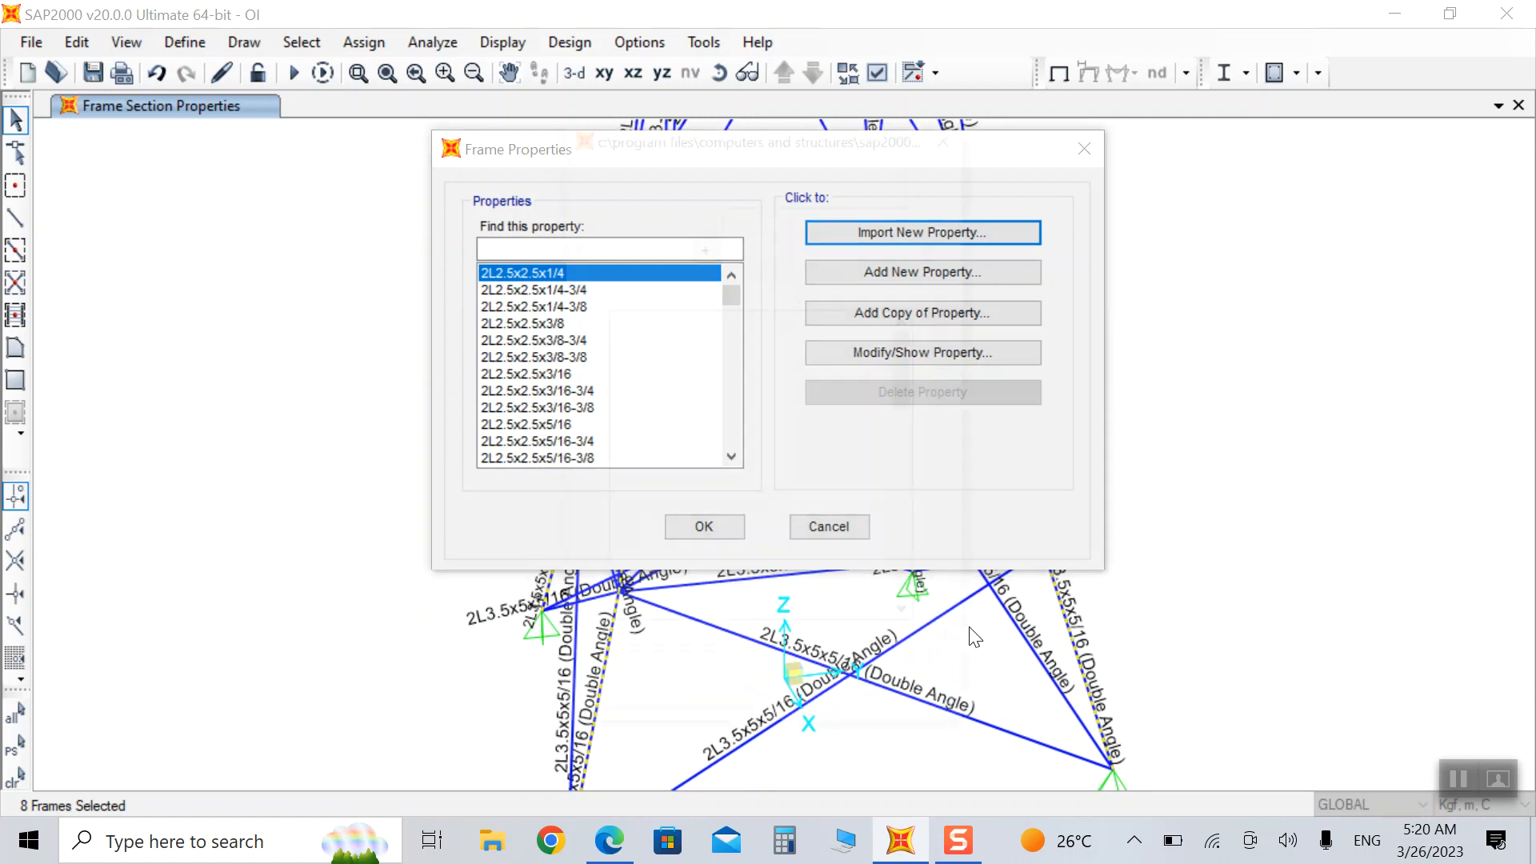
drag(620, 330, 871, 832)
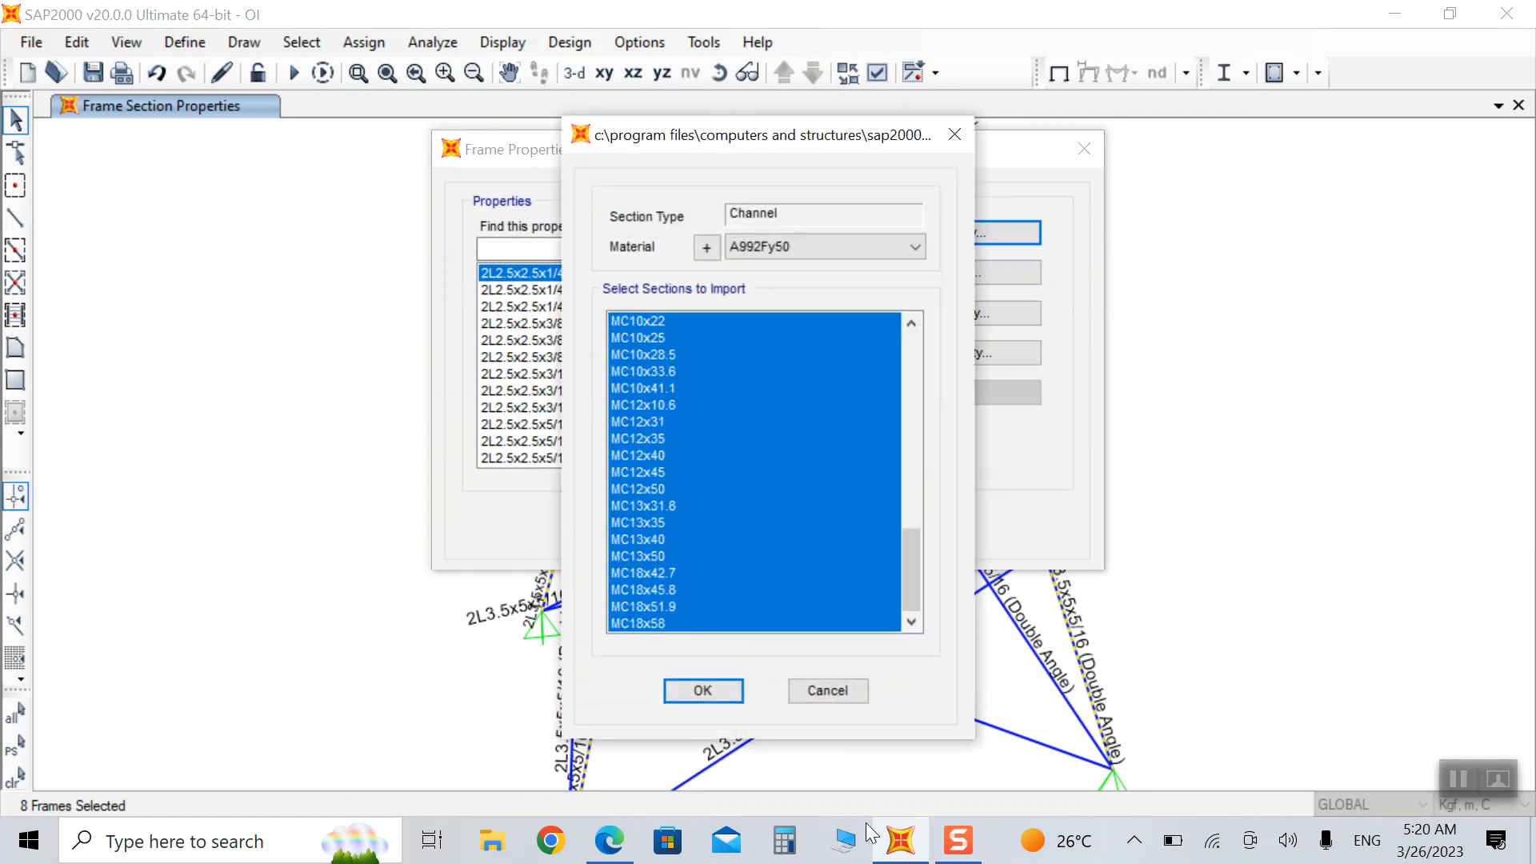
click(720, 695)
click(704, 686)
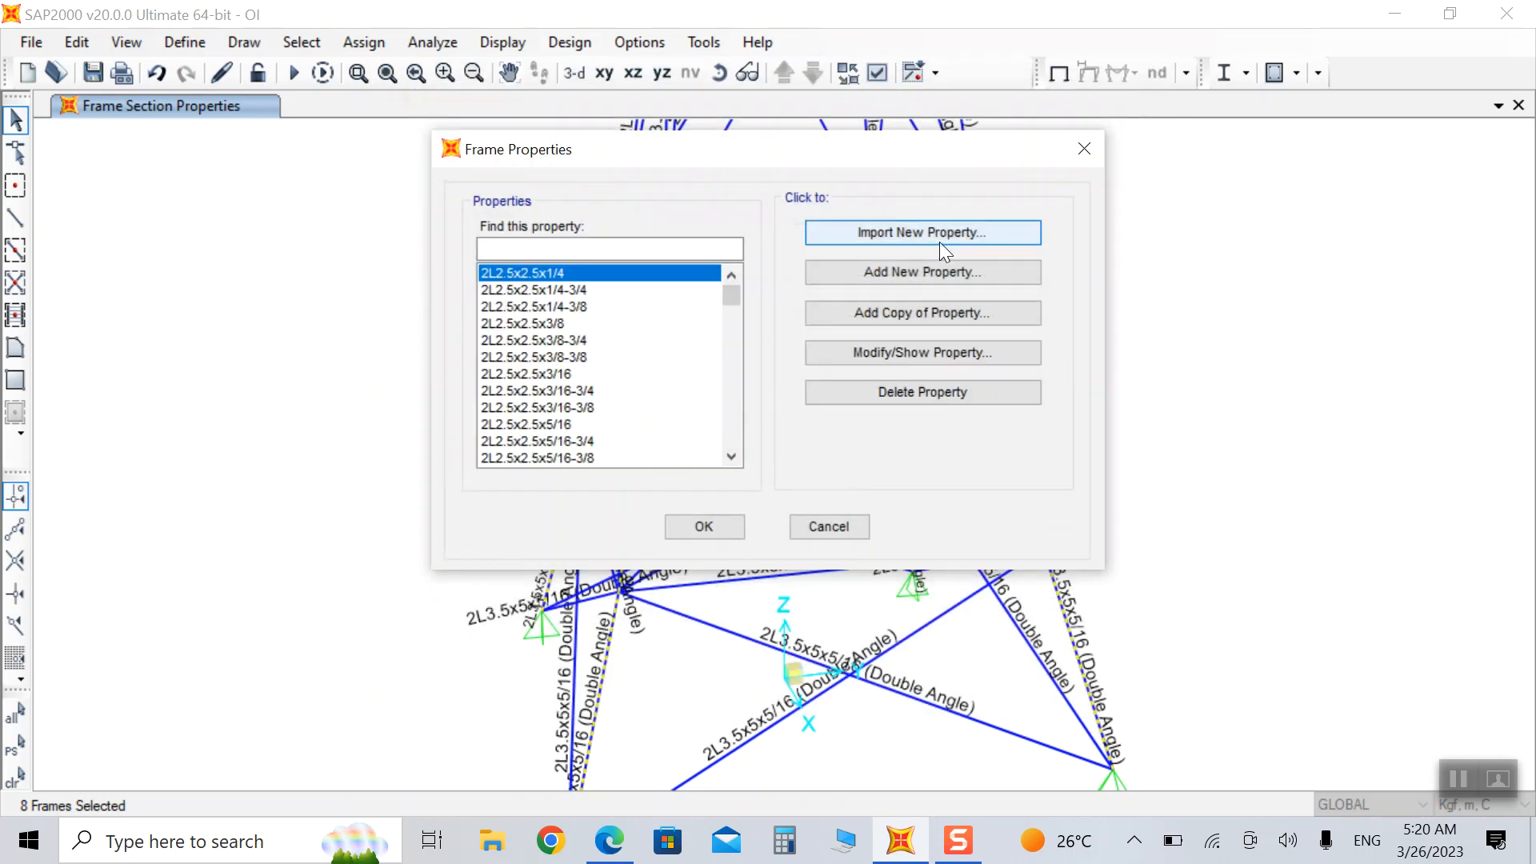
Create a steel auto select list named Channel Section containing the imported C and MC channel sections.
click(910, 280)
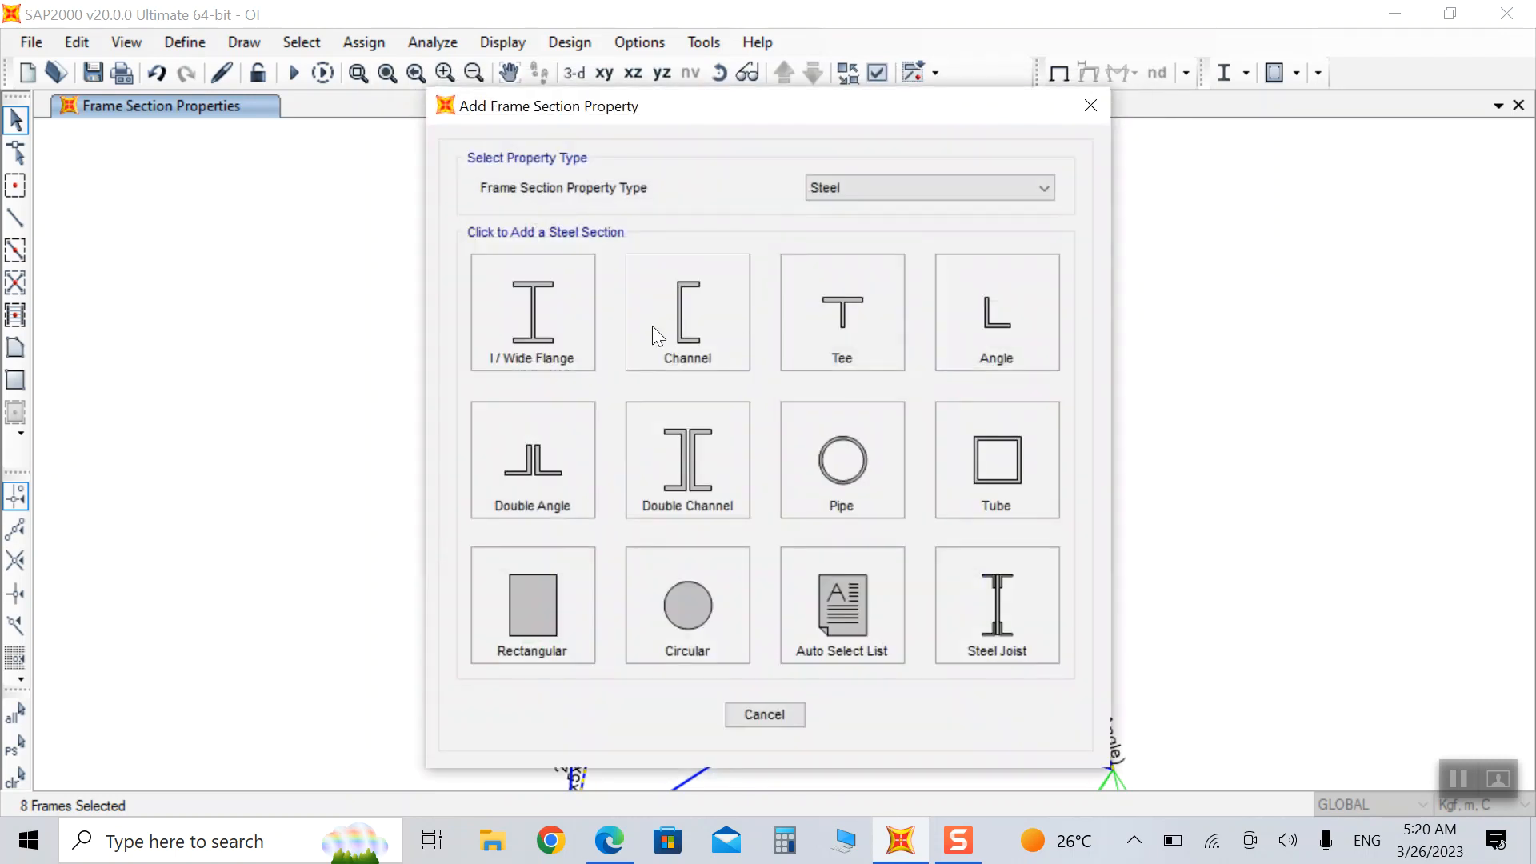
click(811, 602)
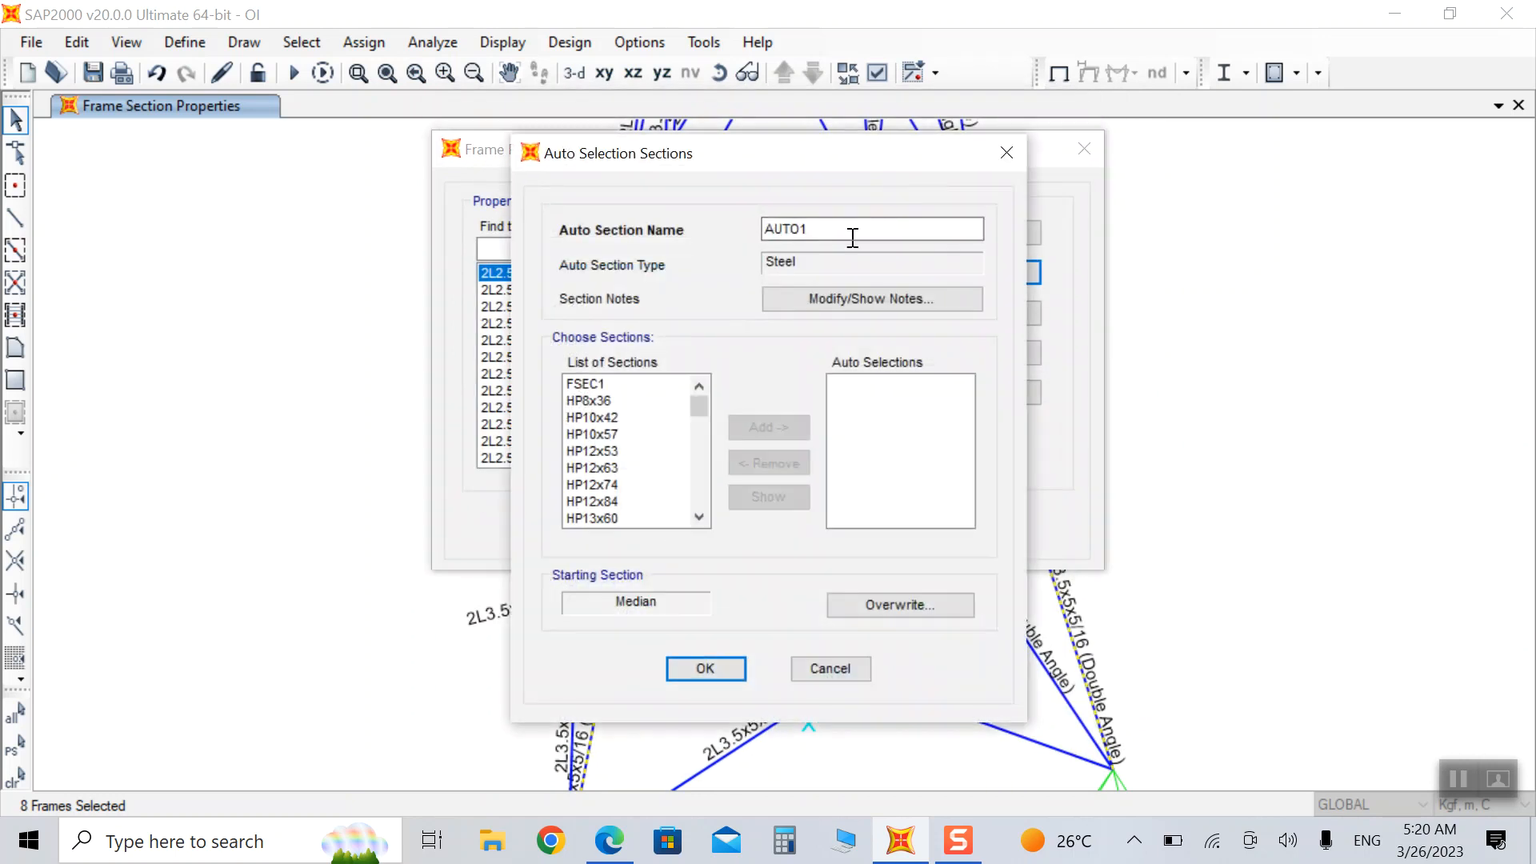
text(Channel Section)
scroll(649, 446, down, 20)
scroll(581, 504, down, 20)
scroll(580, 492, down, 20)
scroll(580, 490, down, 15)
scroll(582, 486, down, 15)
scroll(582, 486, down, 15)
scroll(588, 478, up, 10)
scroll(594, 478, down, 4)
drag(593, 434, 678, 862)
click(771, 429)
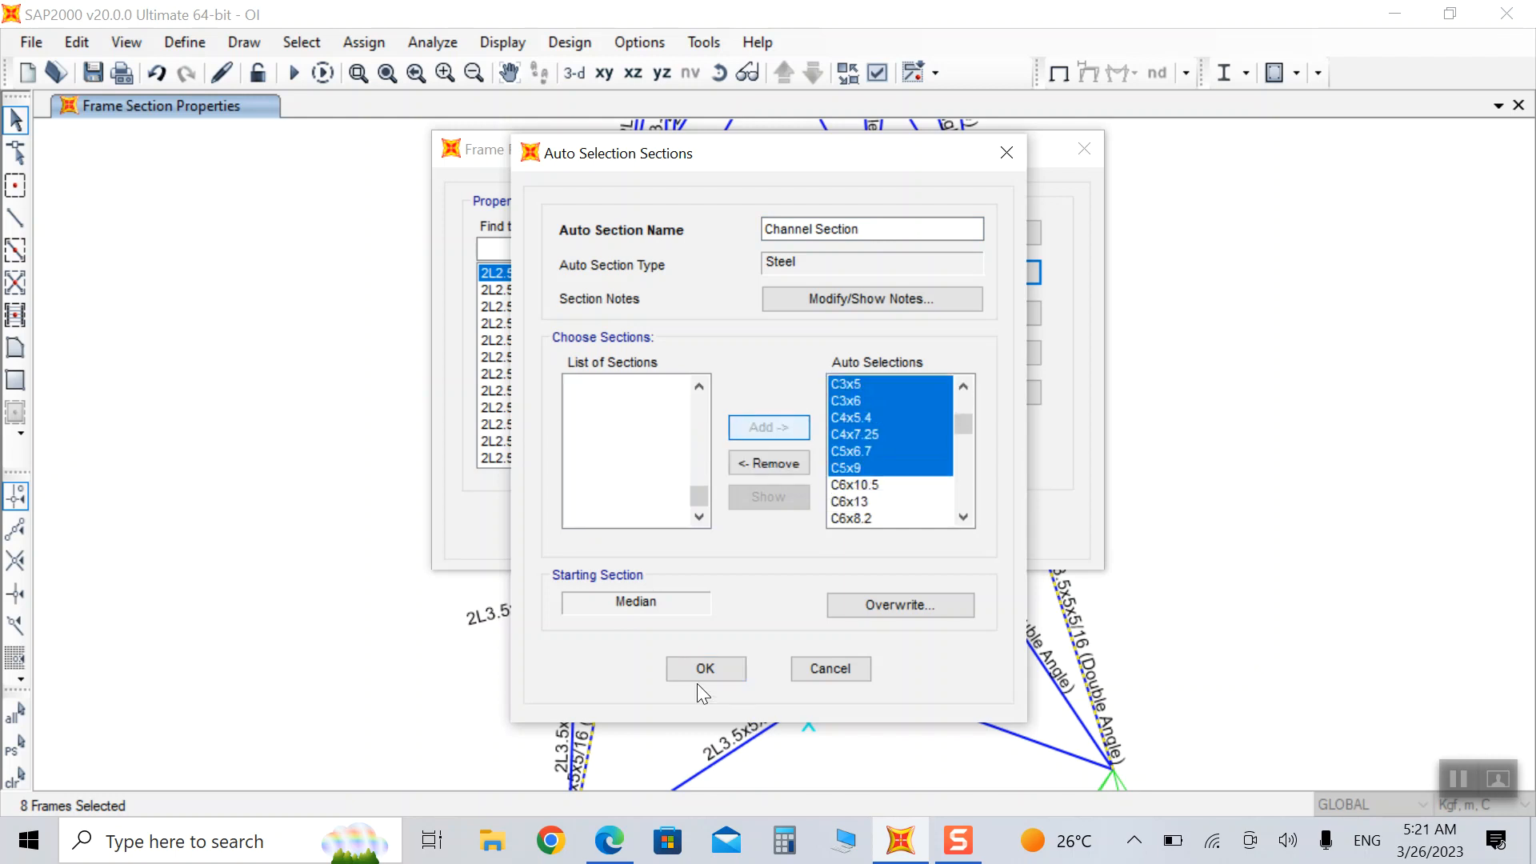
click(704, 670)
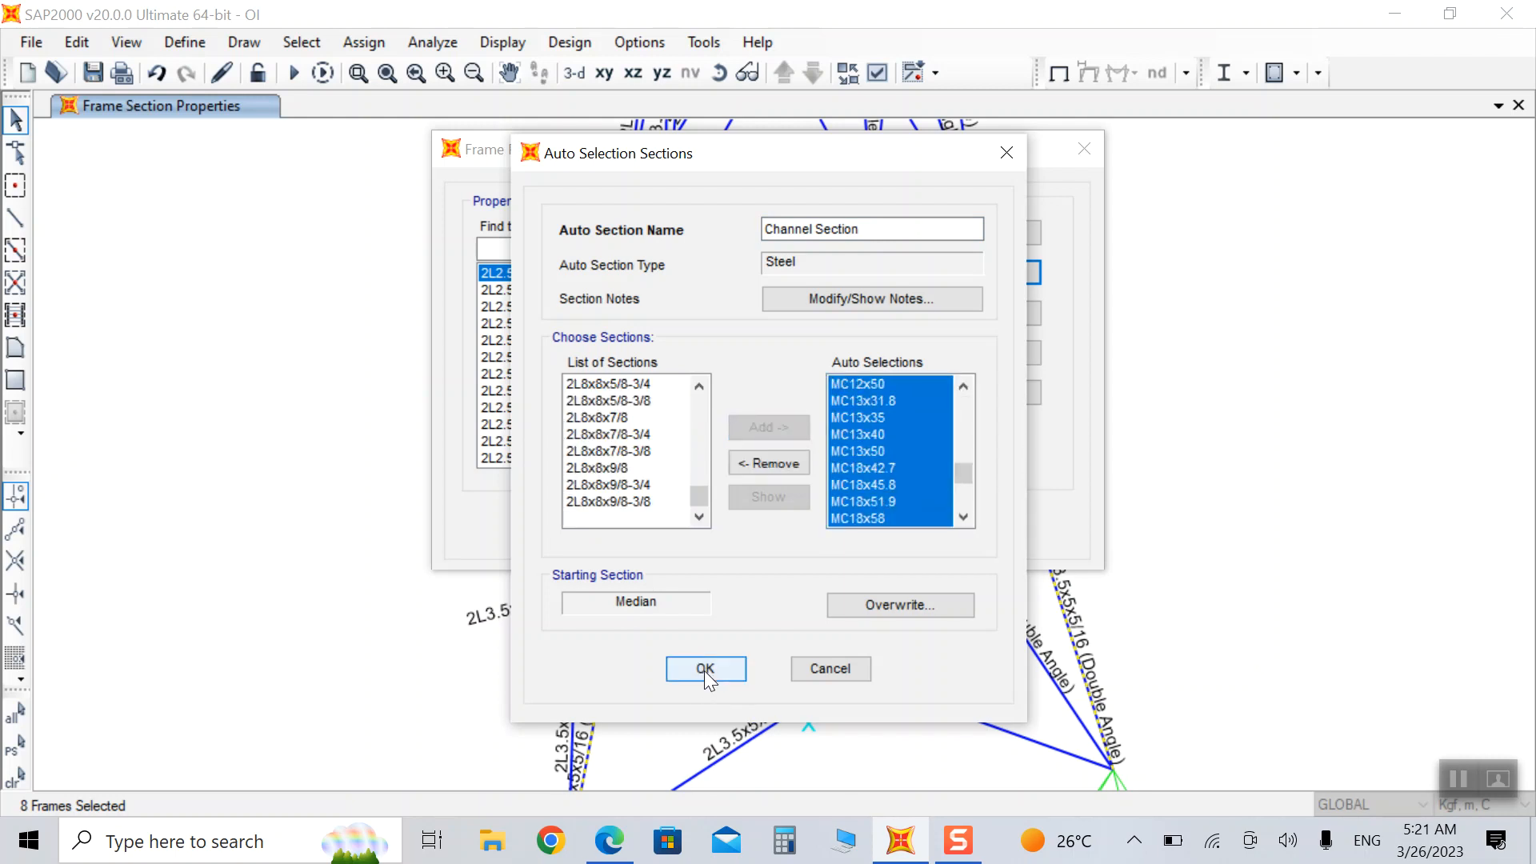
click(712, 525)
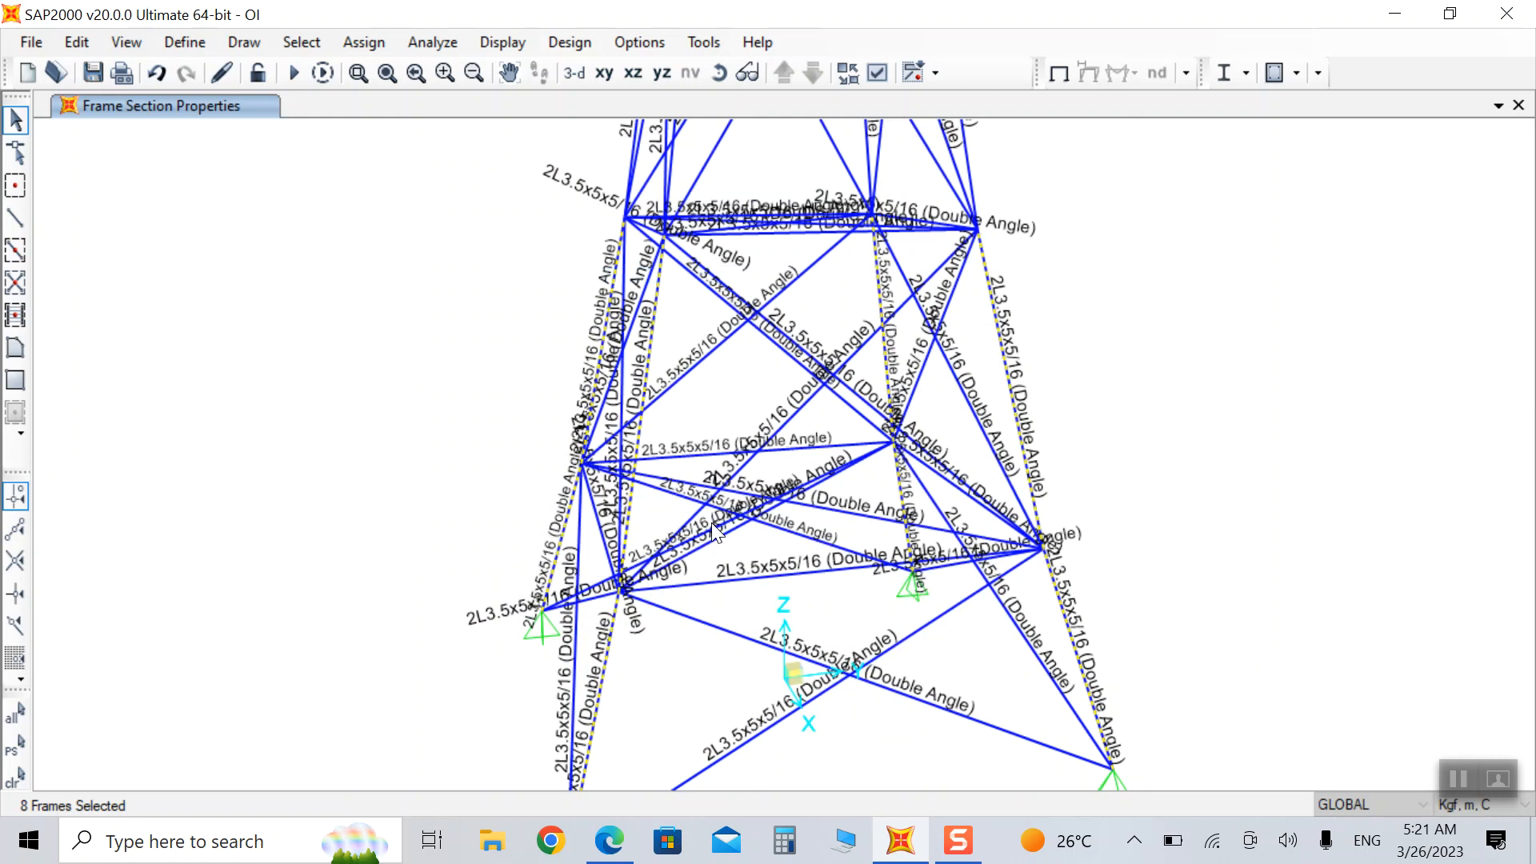
Assign the Channel Section auto select list to the selected leg segments in the tower's two lowest levels.
click(354, 49)
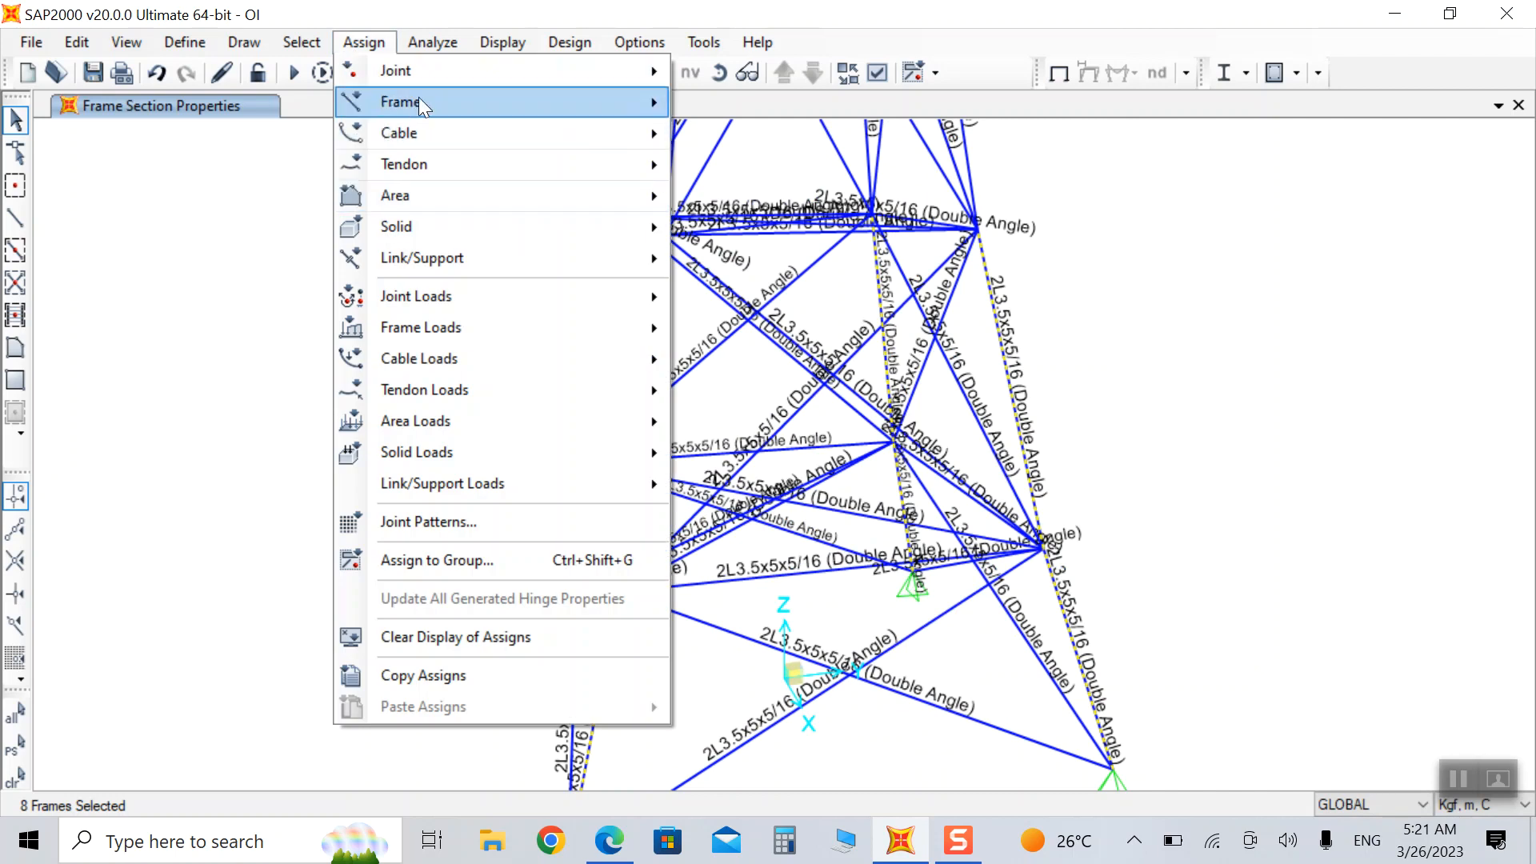
mouse_move(419, 99)
click(738, 104)
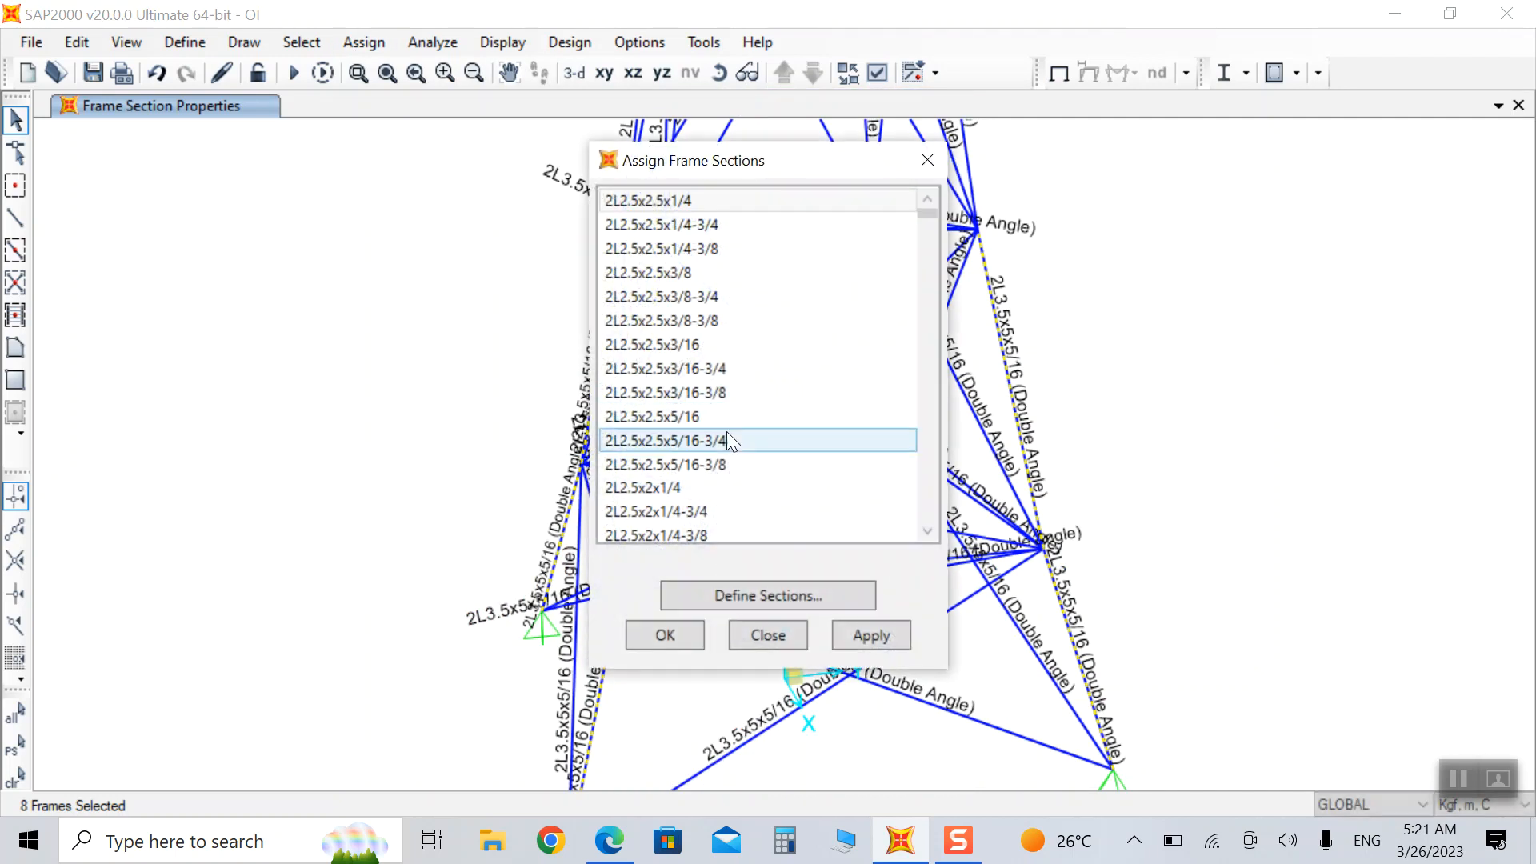
key(Down)
key(Down)
key(Down)
key(Down)
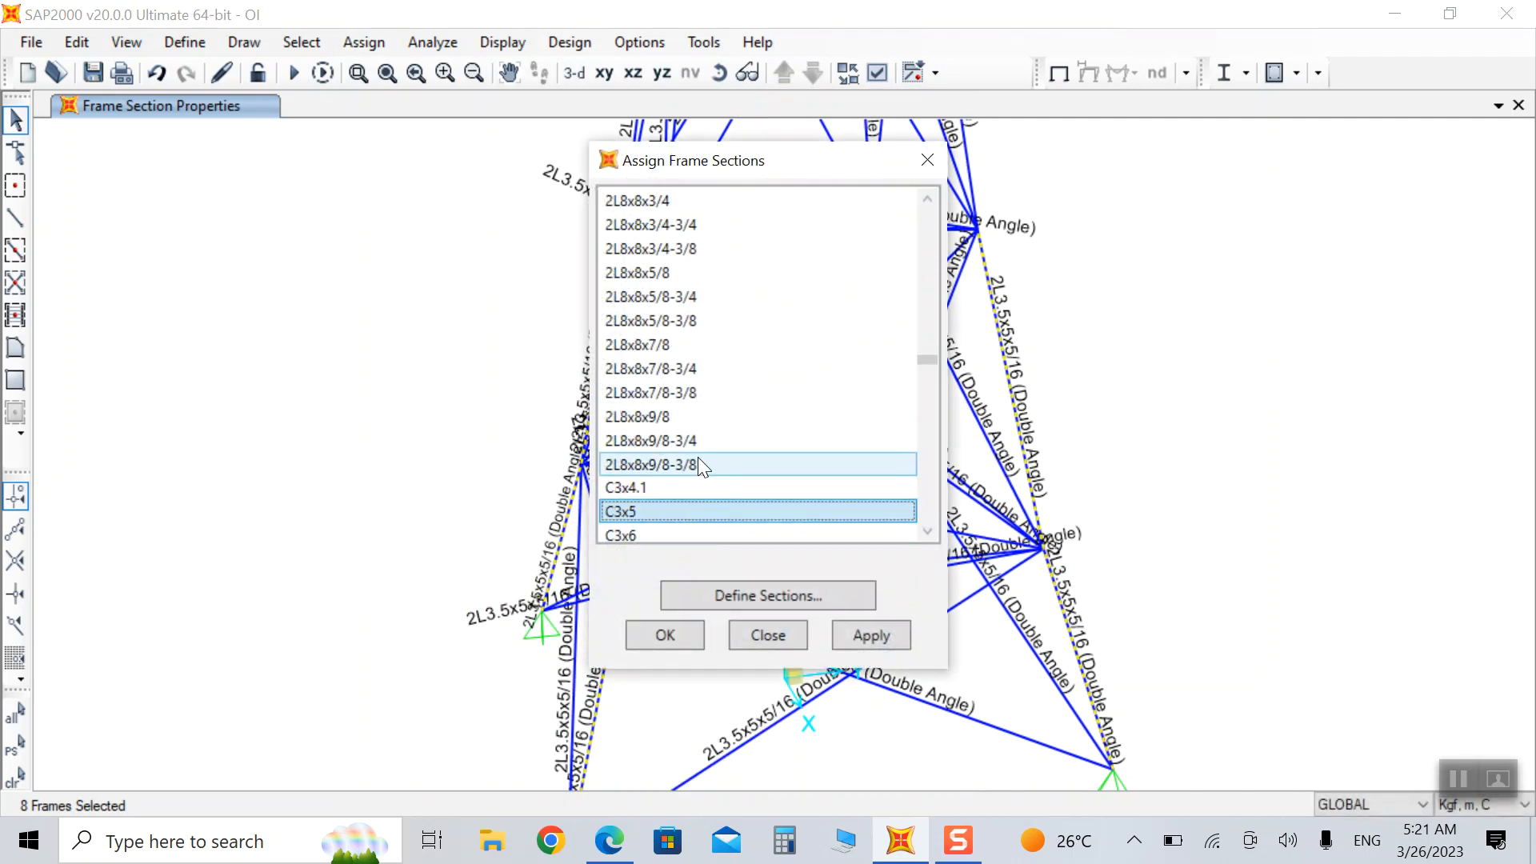
key(Down)
key(Down)
key(Down)
key(Down)
key(Down)
key(Down)
key(Down)
key(Down)
key(Down)
key(Down)
key(Down)
key(Down)
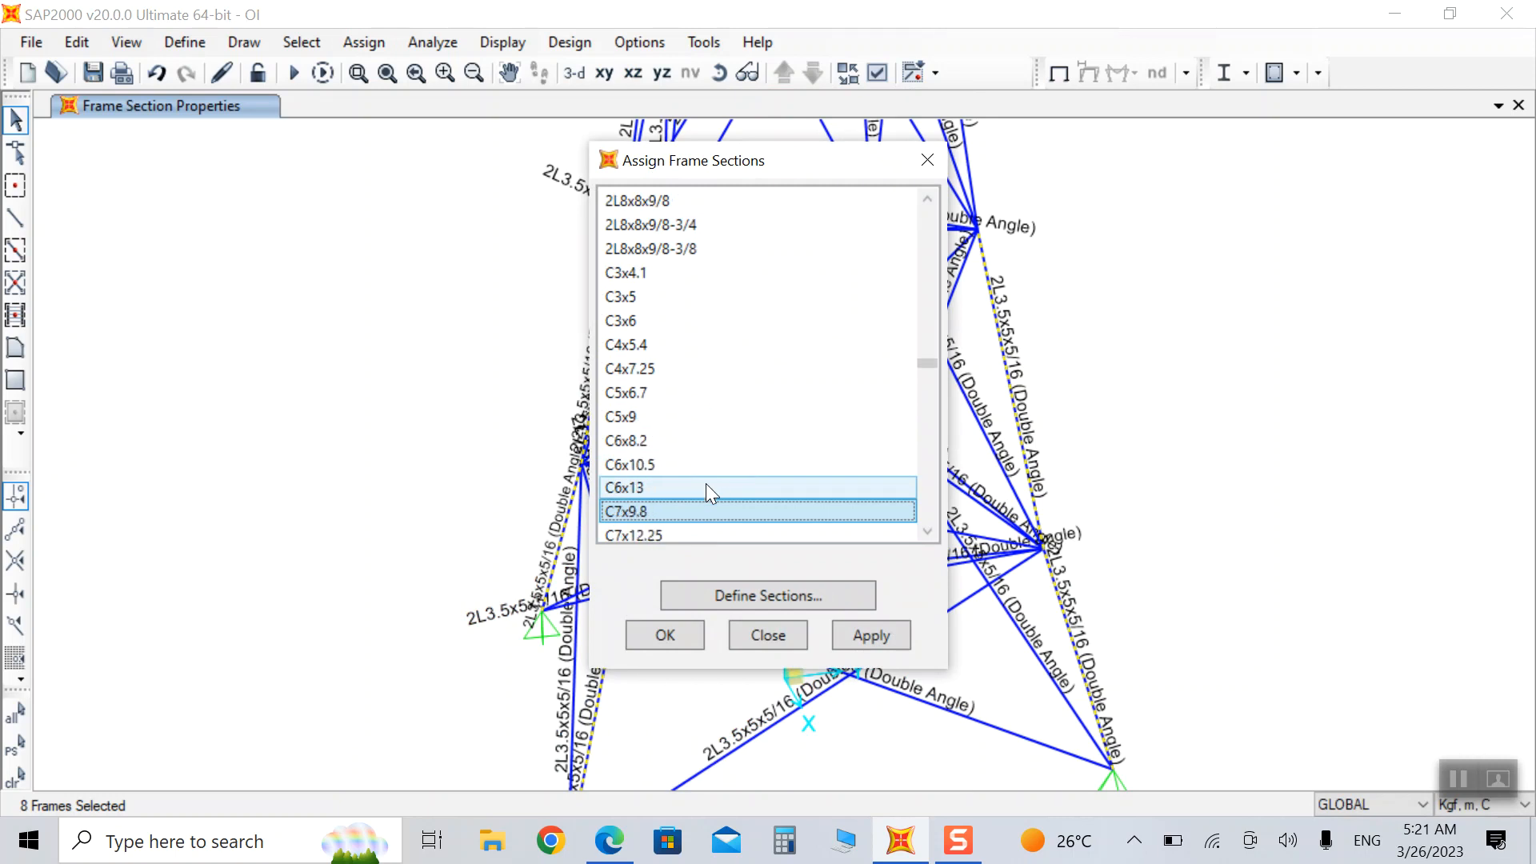
key(Down)
key(Down)
key(Down)
key(Down)
key(Down)
key(Down)
key(Down)
key(Down)
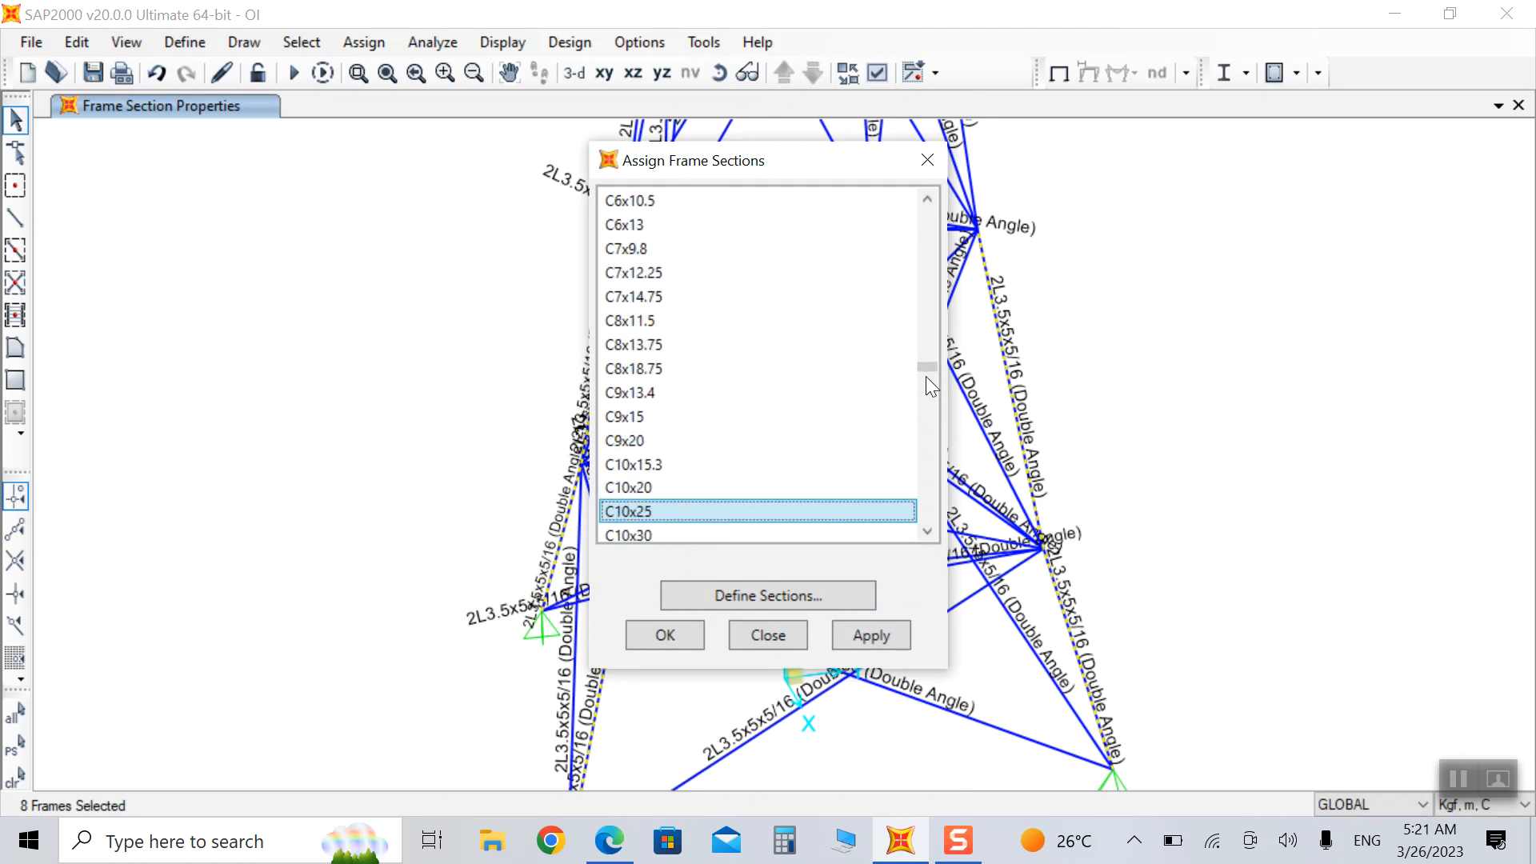
scroll(918, 376, down, 6)
drag(918, 381, 918, 434)
click(706, 446)
key(c)
key(c)
key(c)
key(c)
key(c)
key(c)
key(c)
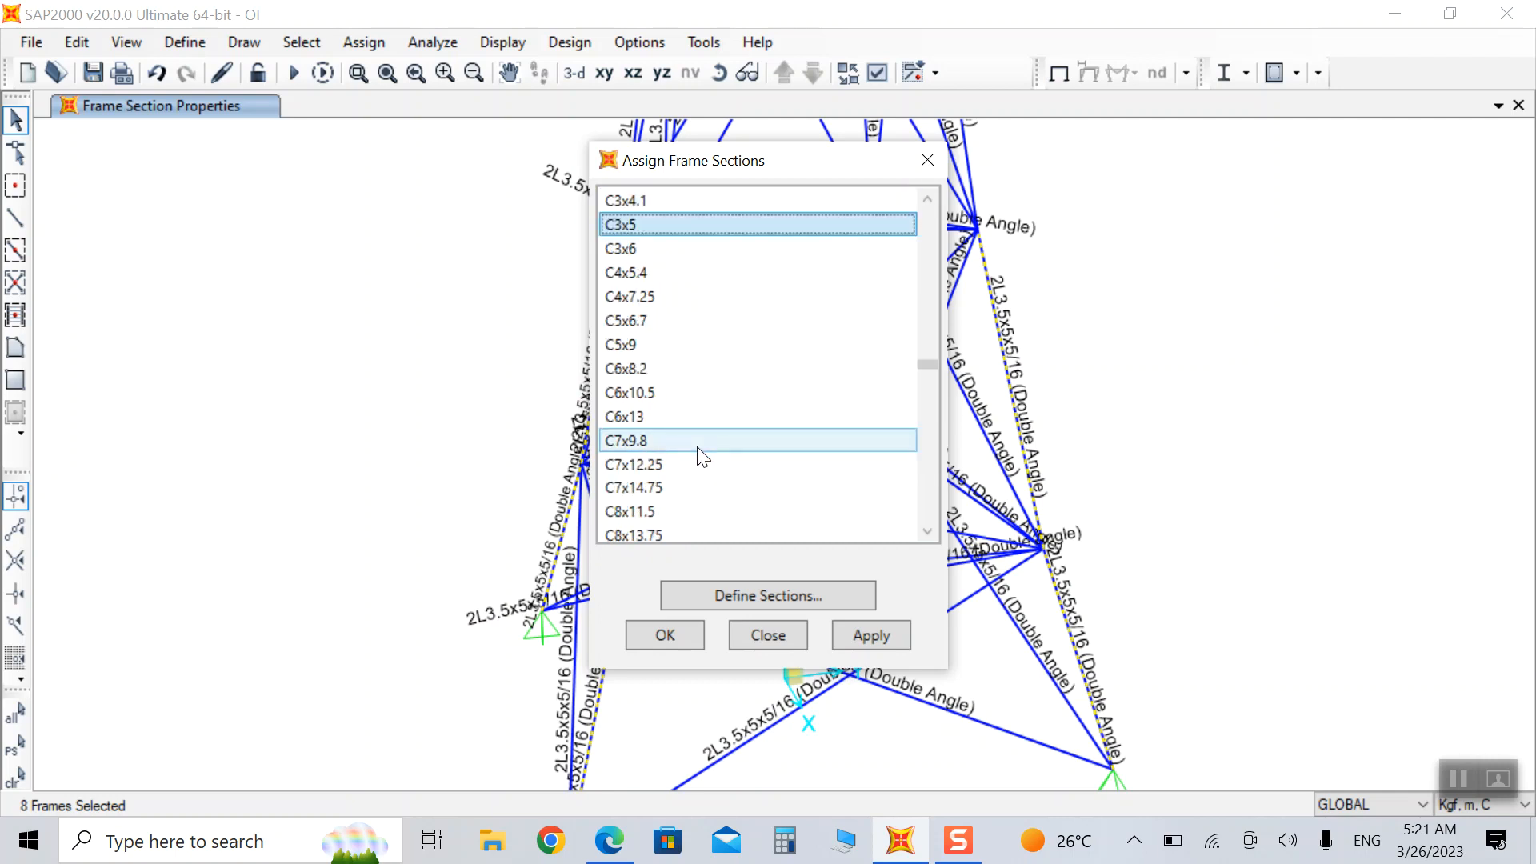
key(c)
key(c)
key(c)
key(c)
key(c)
key(c)
key(c)
key(c)
key(c)
key(c)
key(c)
key(c)
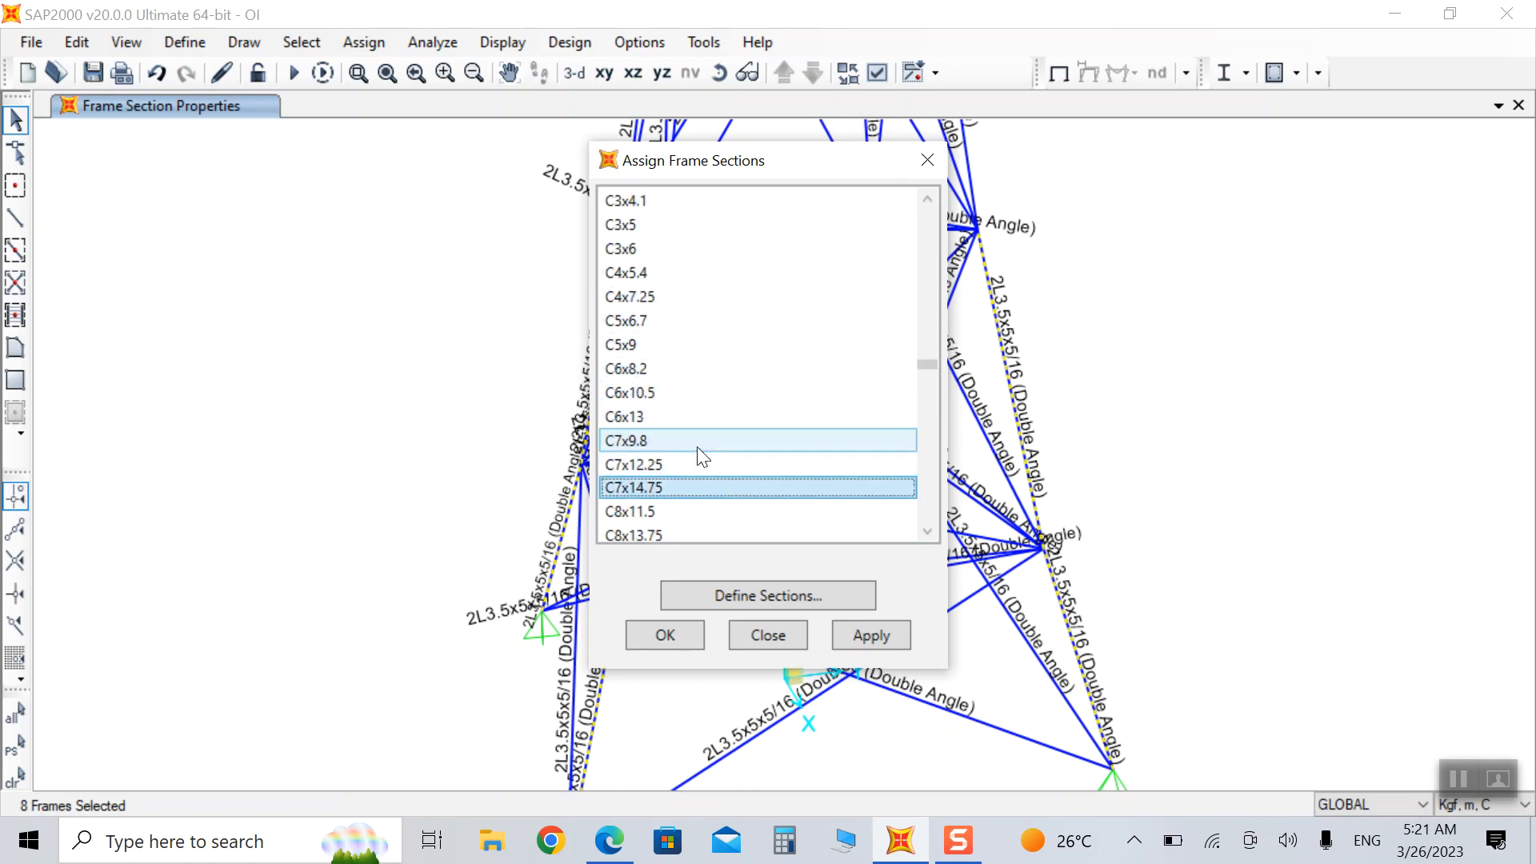
key(c)
key(c)
key(c)
key(c)
key(c)
key(c)
key(c)
key(c)
key(c)
key(c)
key(c)
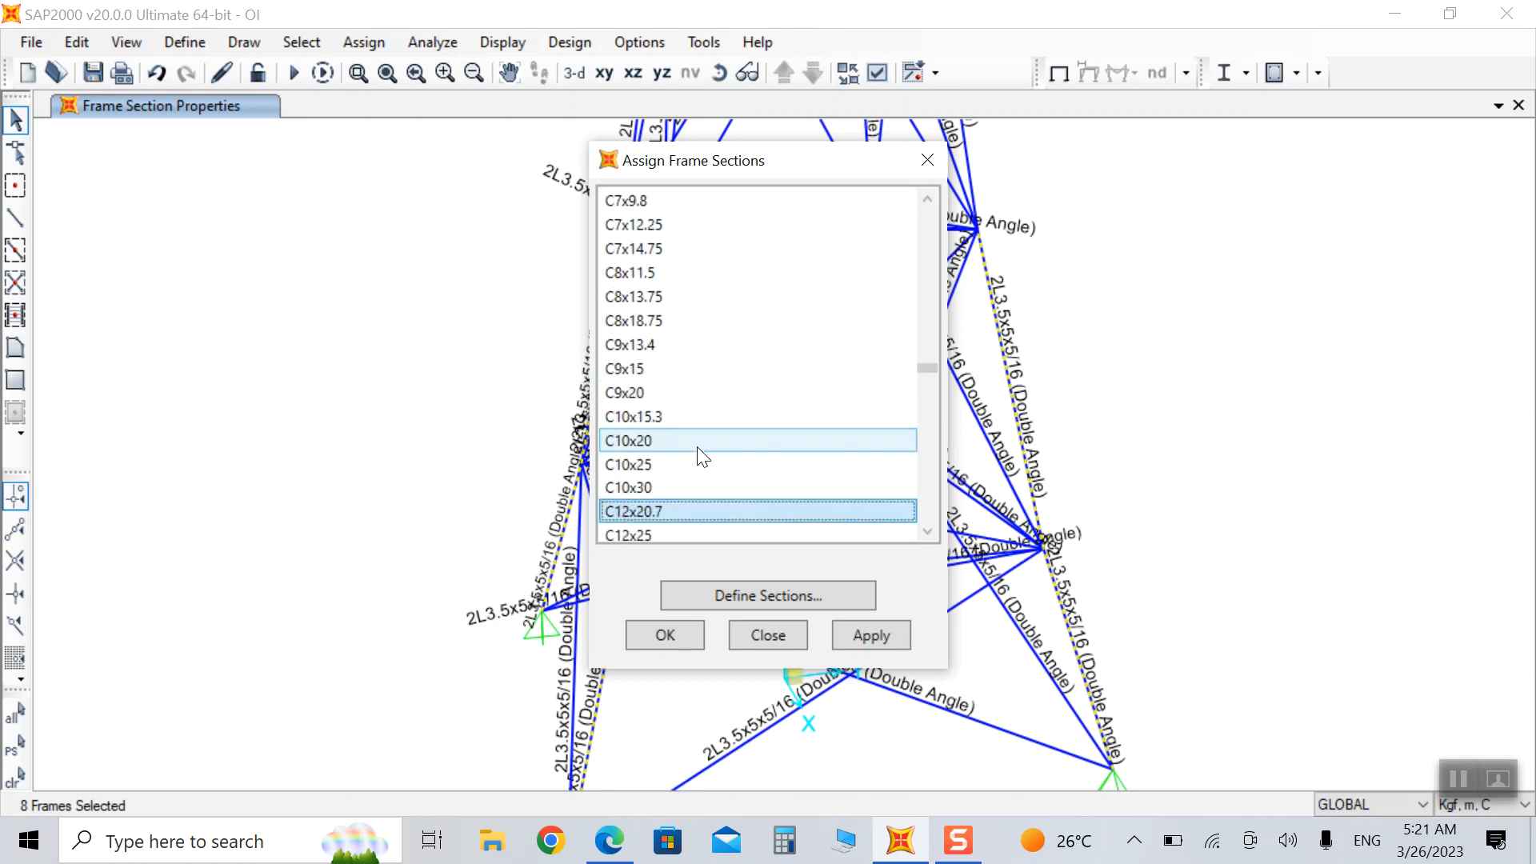
key(c)
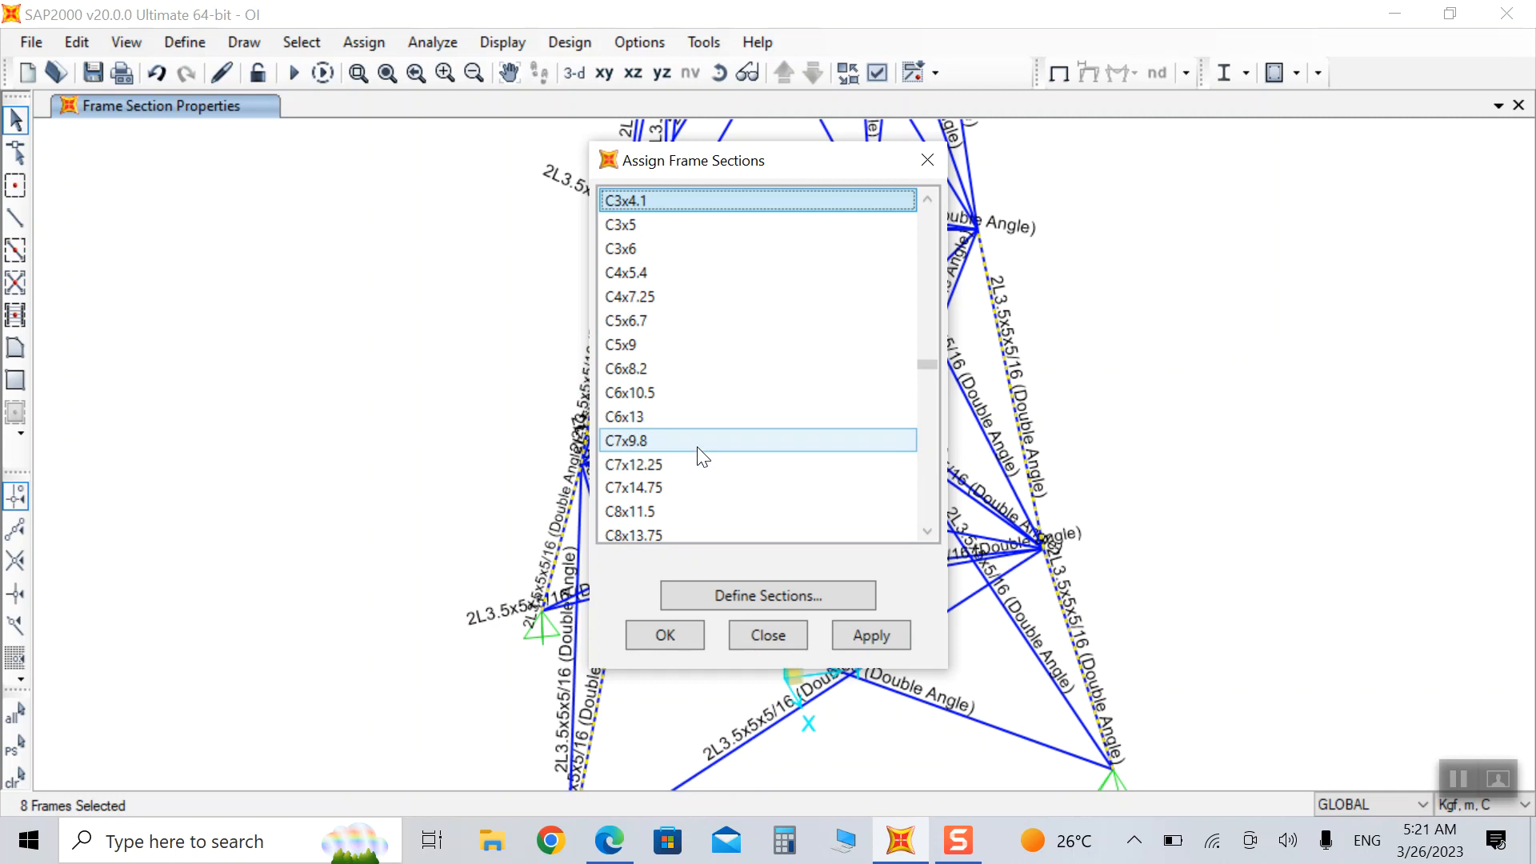
scroll(622, 281, up, 2)
scroll(648, 335, up, 1)
key(c)
key(c)
key(c)
key(c)
key(c)
key(c)
key(c)
key(c)
key(c)
key(c)
key(c)
key(c)
key(c)
key(c)
key(c)
key(c)
key(c)
key(c)
key(c)
key(c)
key(c)
key(c)
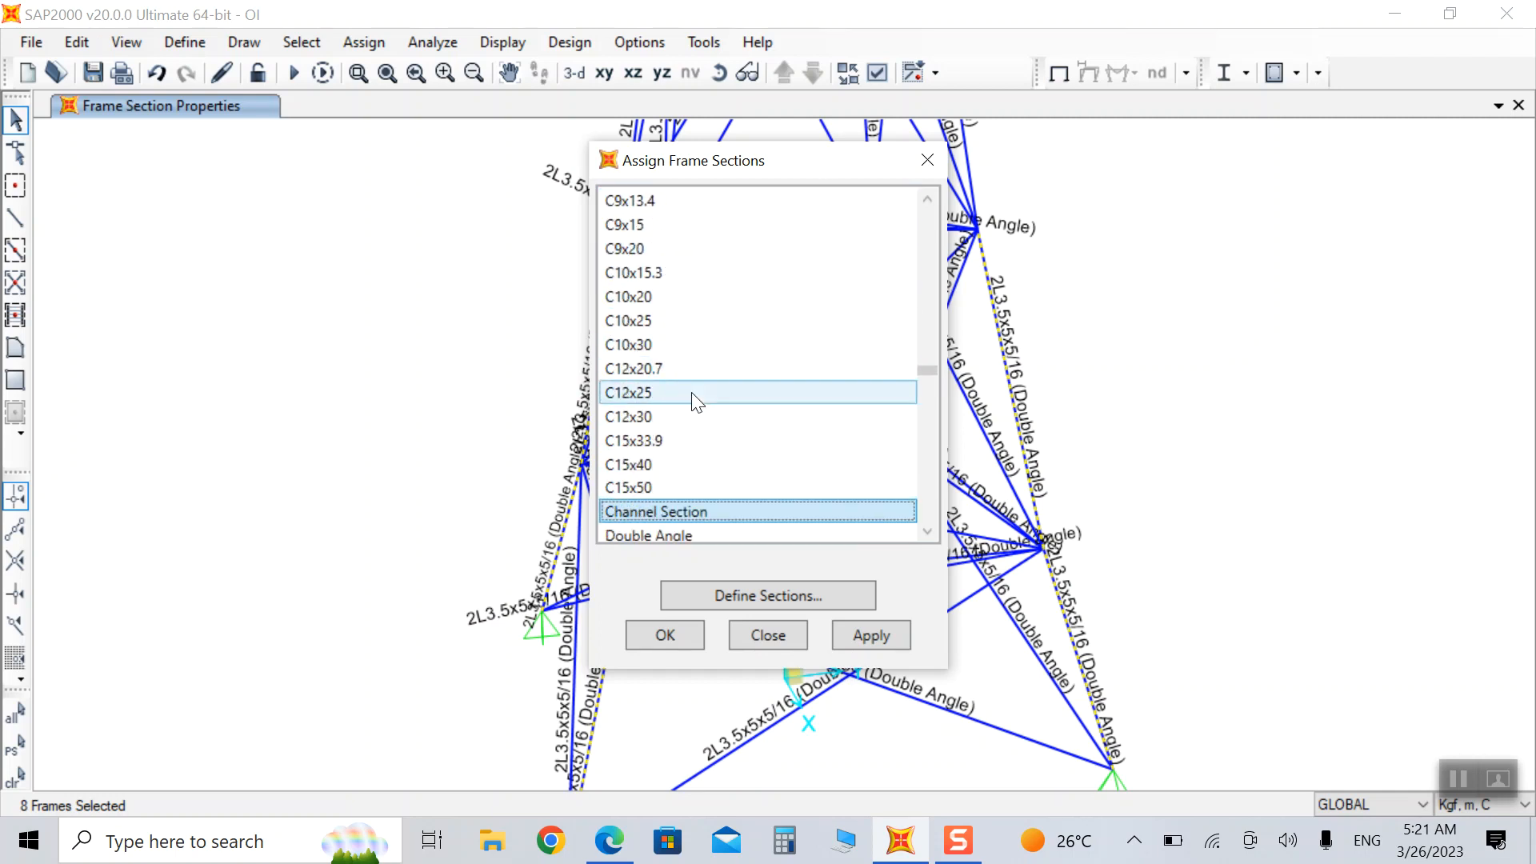
click(860, 637)
click(665, 636)
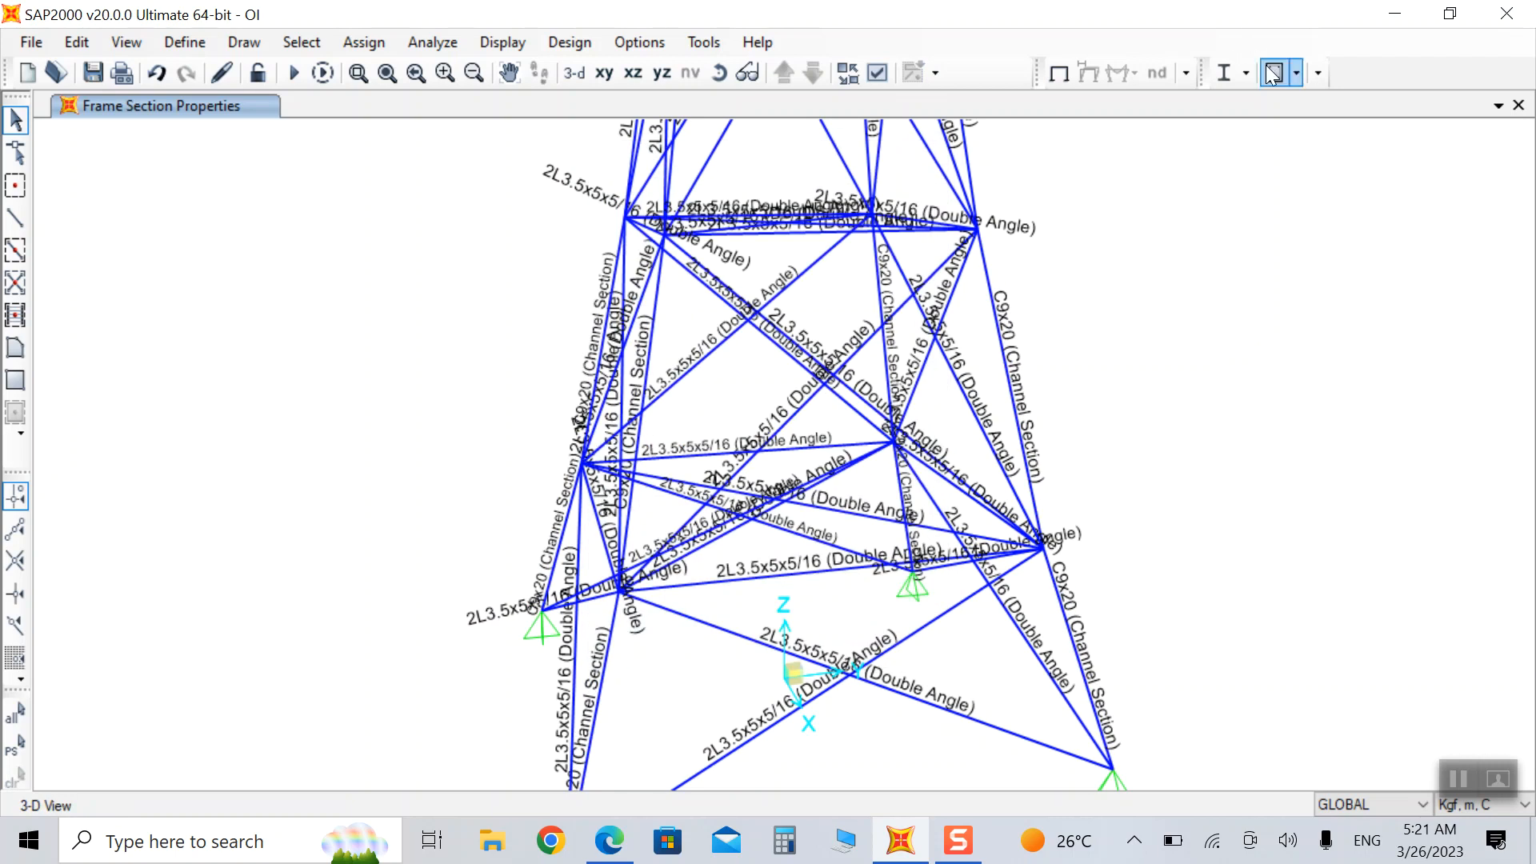
Run the analysis for the DEAD and Live load cases and start the steel design check of the structure.
key(F5)
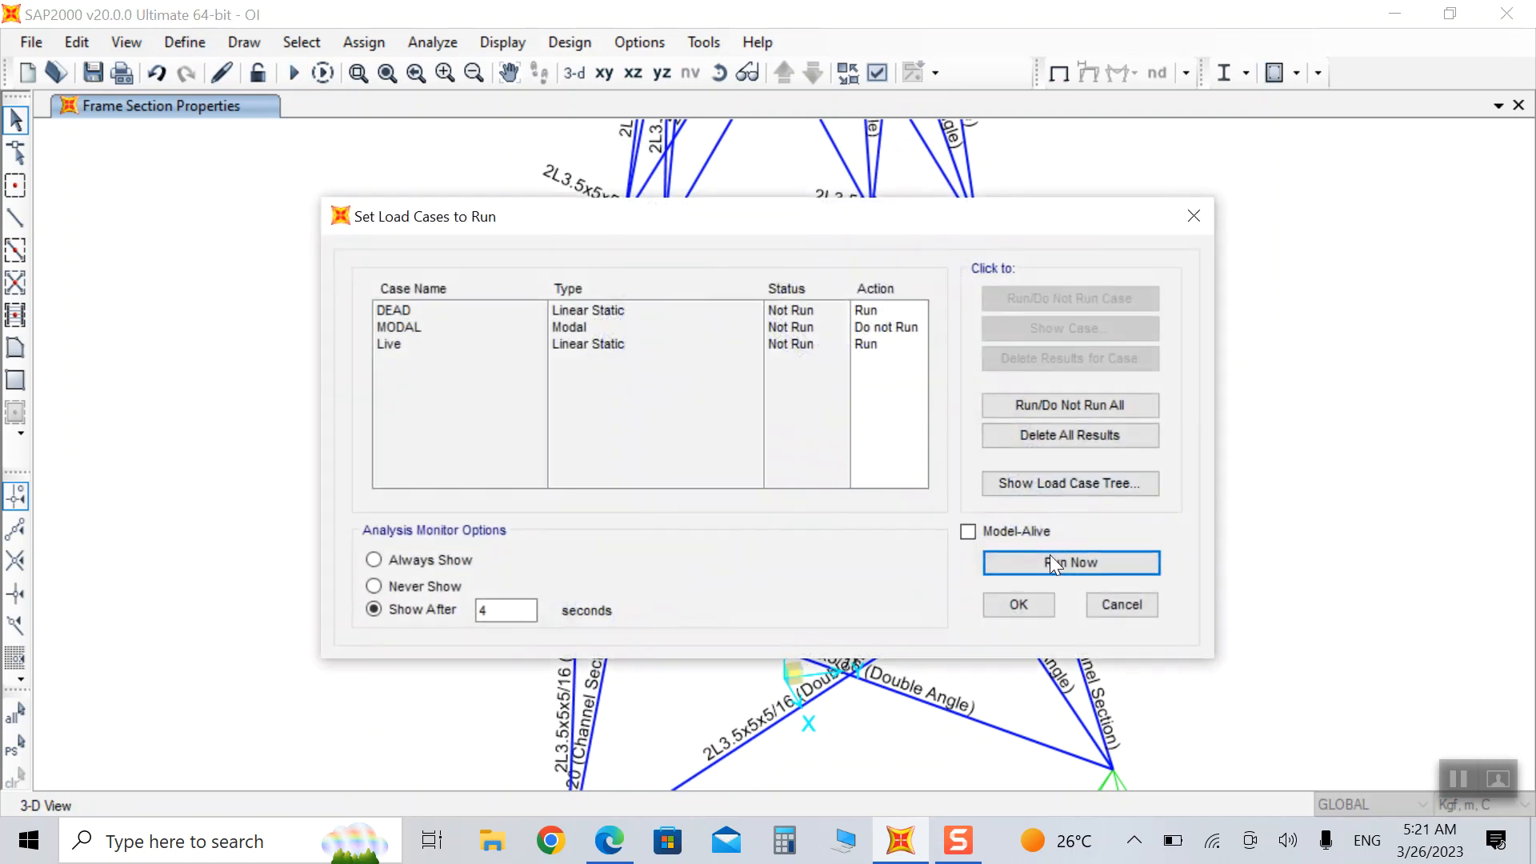
click(1053, 566)
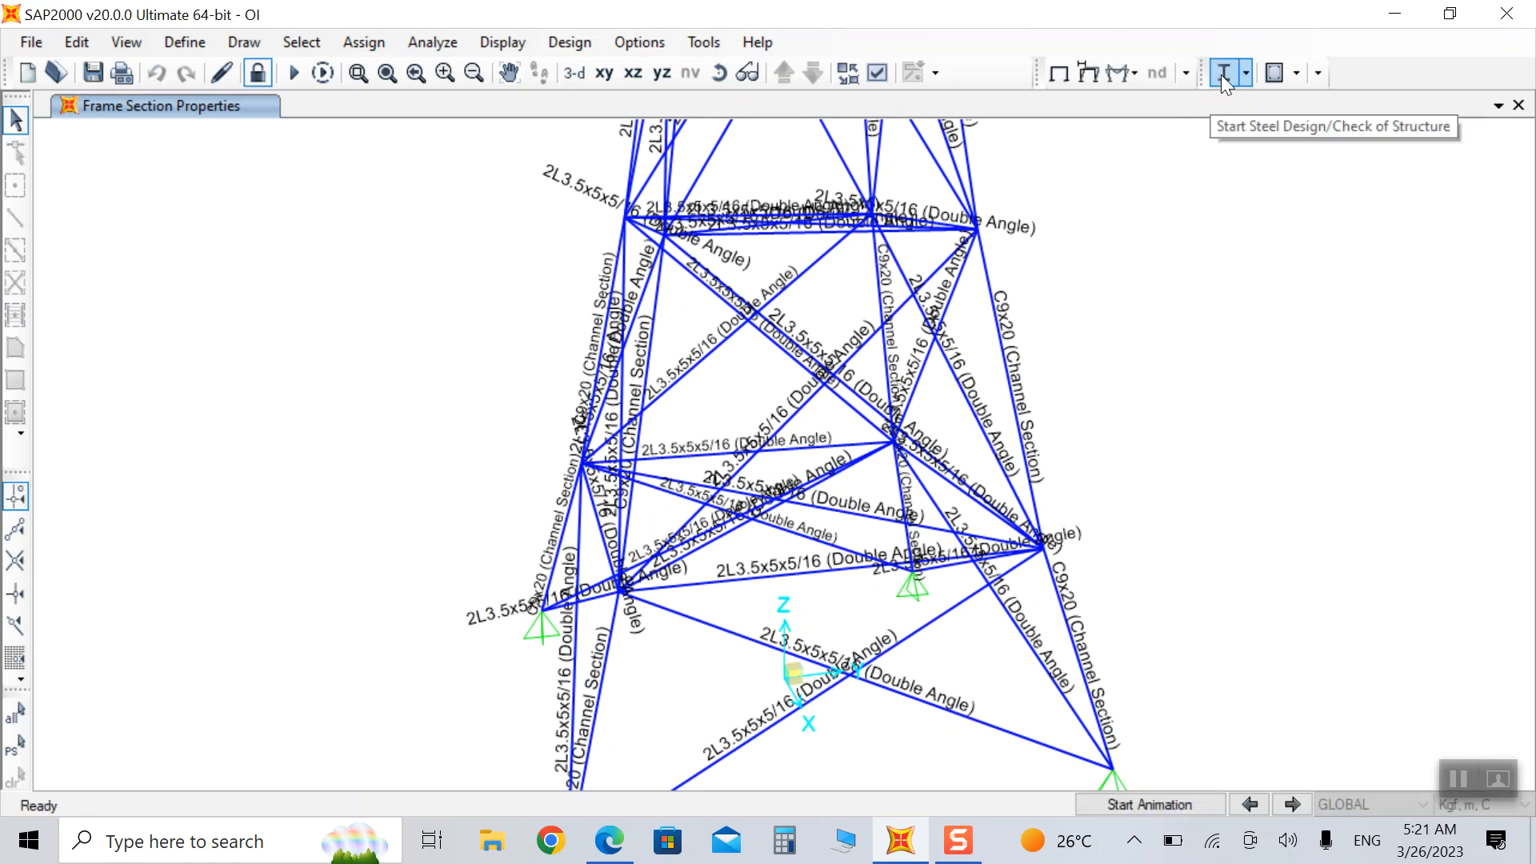
click(1221, 74)
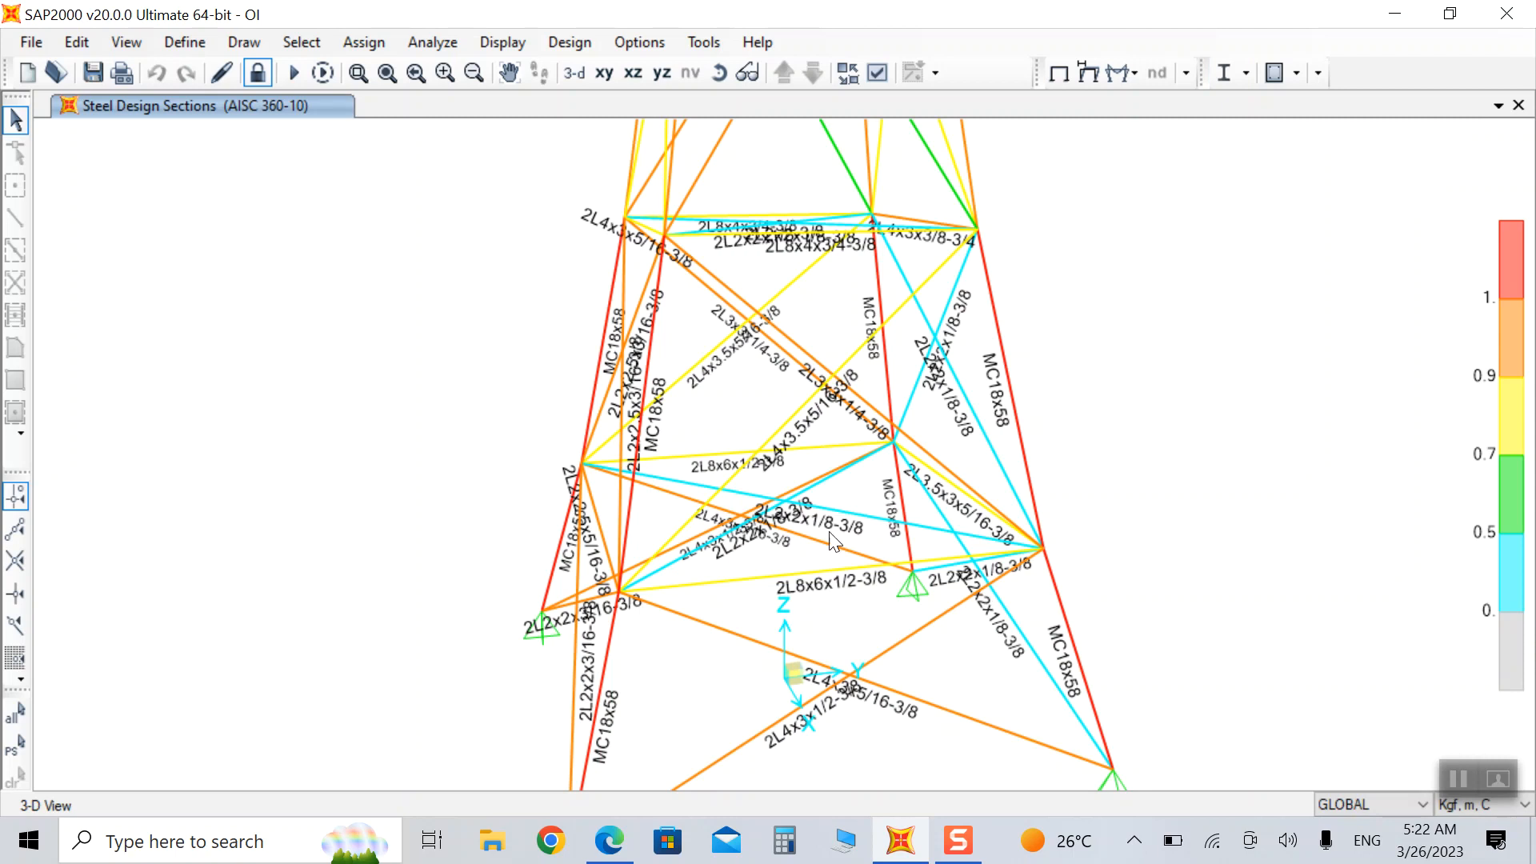
Examine the designed sections and stress ratio colours of the whole tower from several sides.
scroll(910, 510, down, 6)
scroll(919, 346, up, 4)
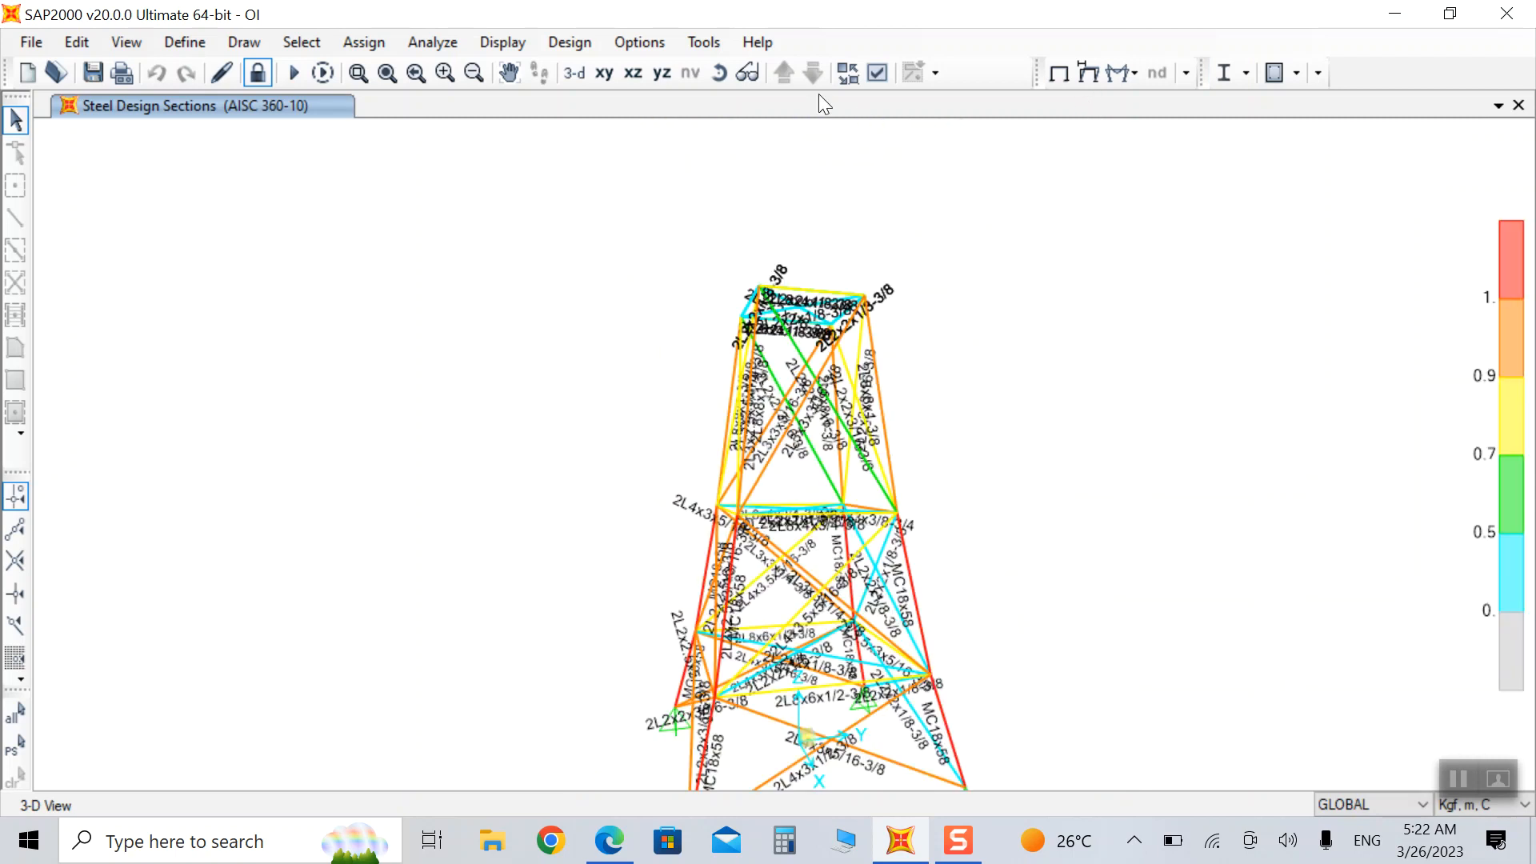
click(718, 70)
drag(1053, 343, 522, 468)
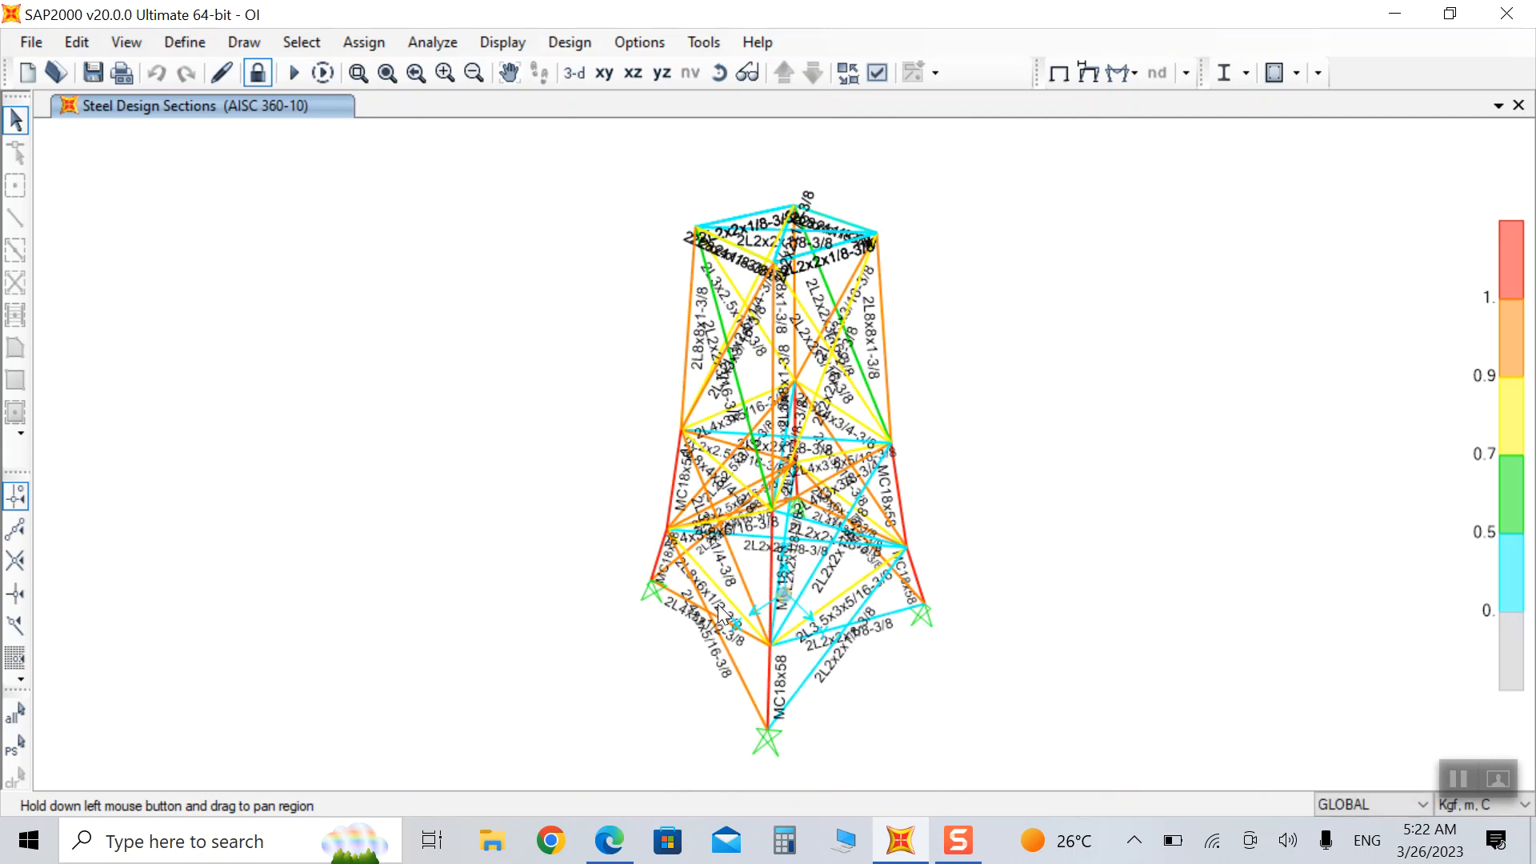
click(704, 73)
drag(956, 278, 384, 250)
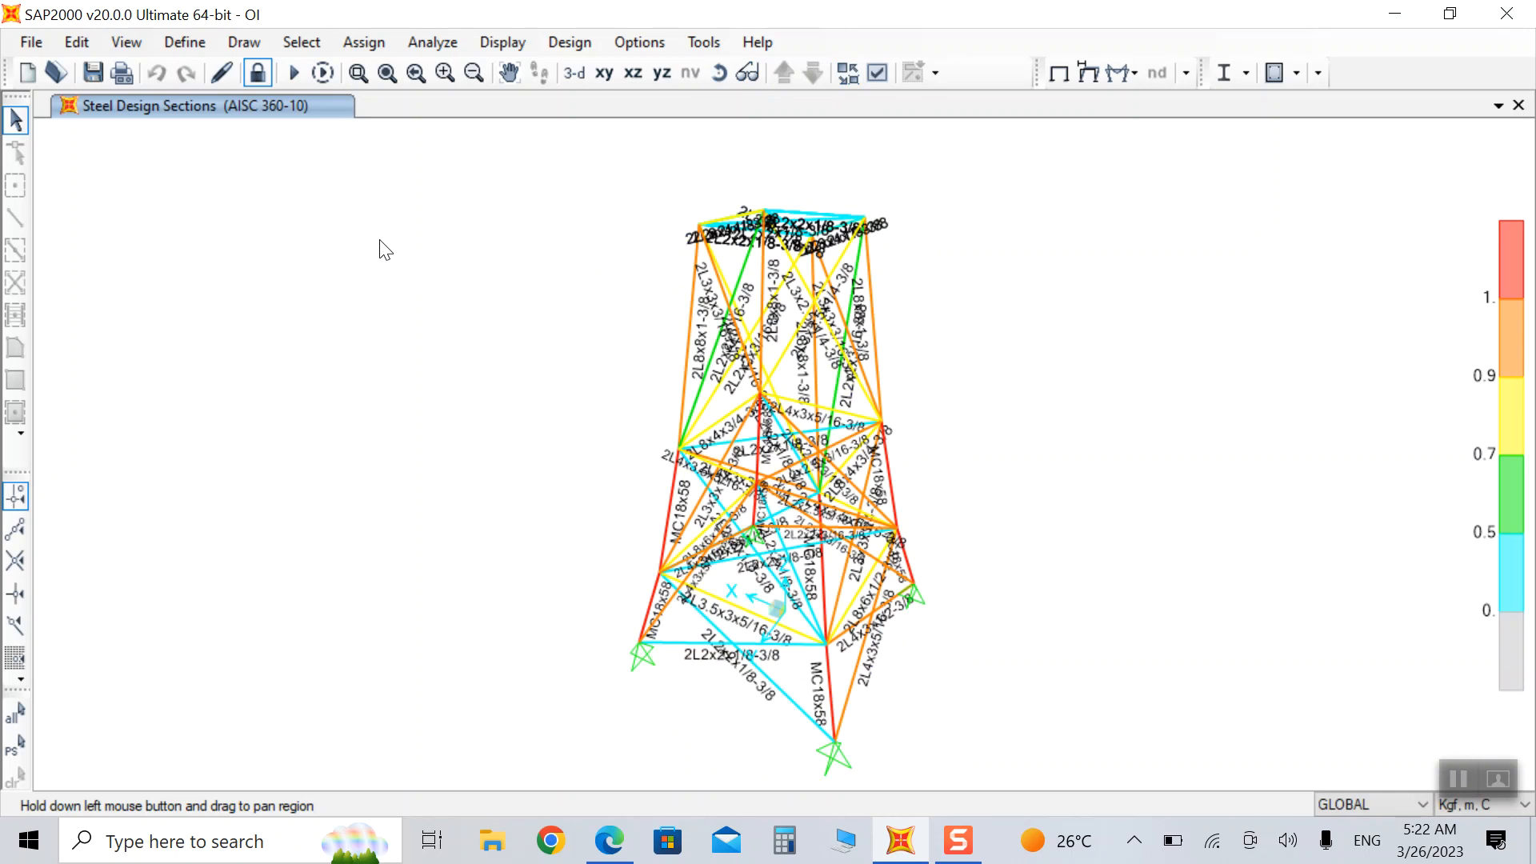